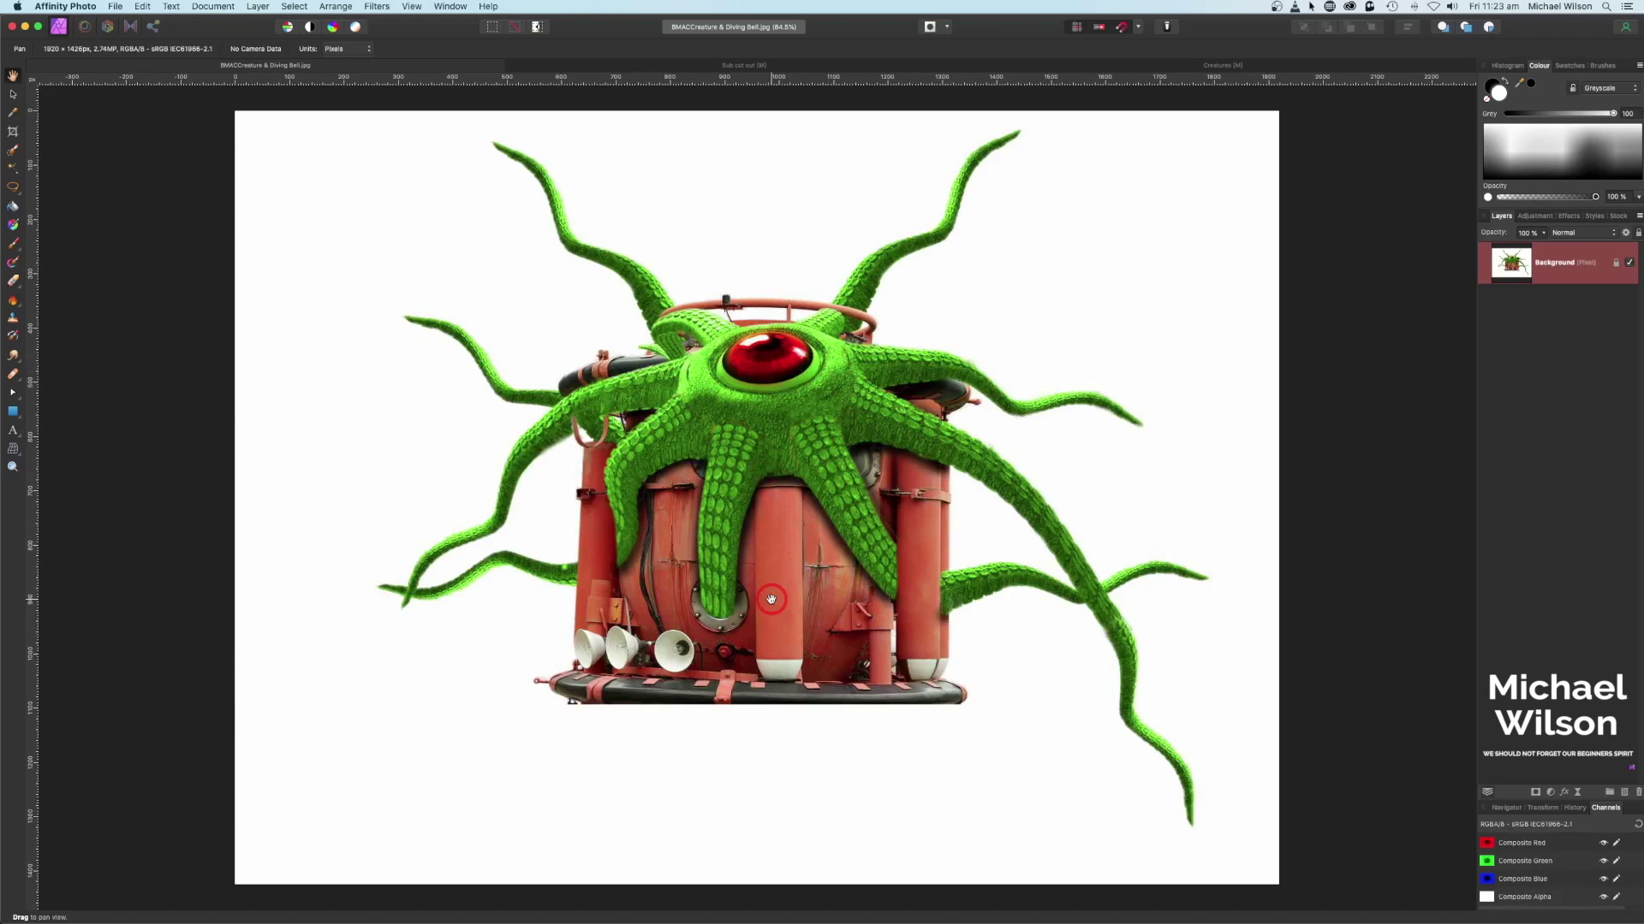
In the Sub cut out document, duplicate the selected diving bell onto its own layer and hide the original Background layer
click(634, 67)
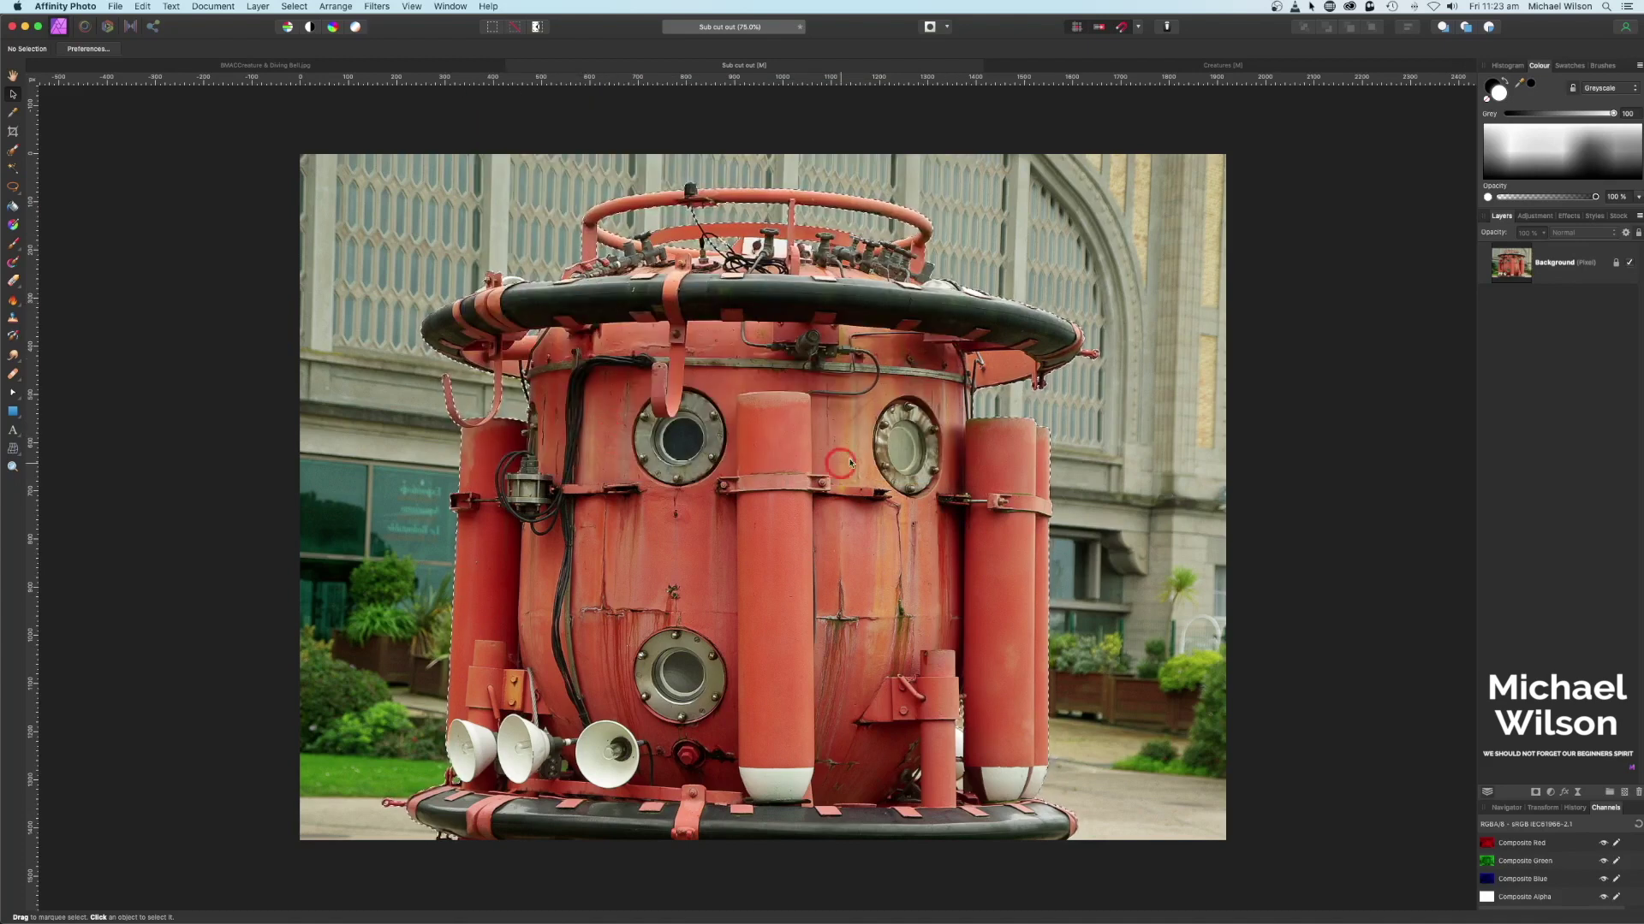
click(1210, 302)
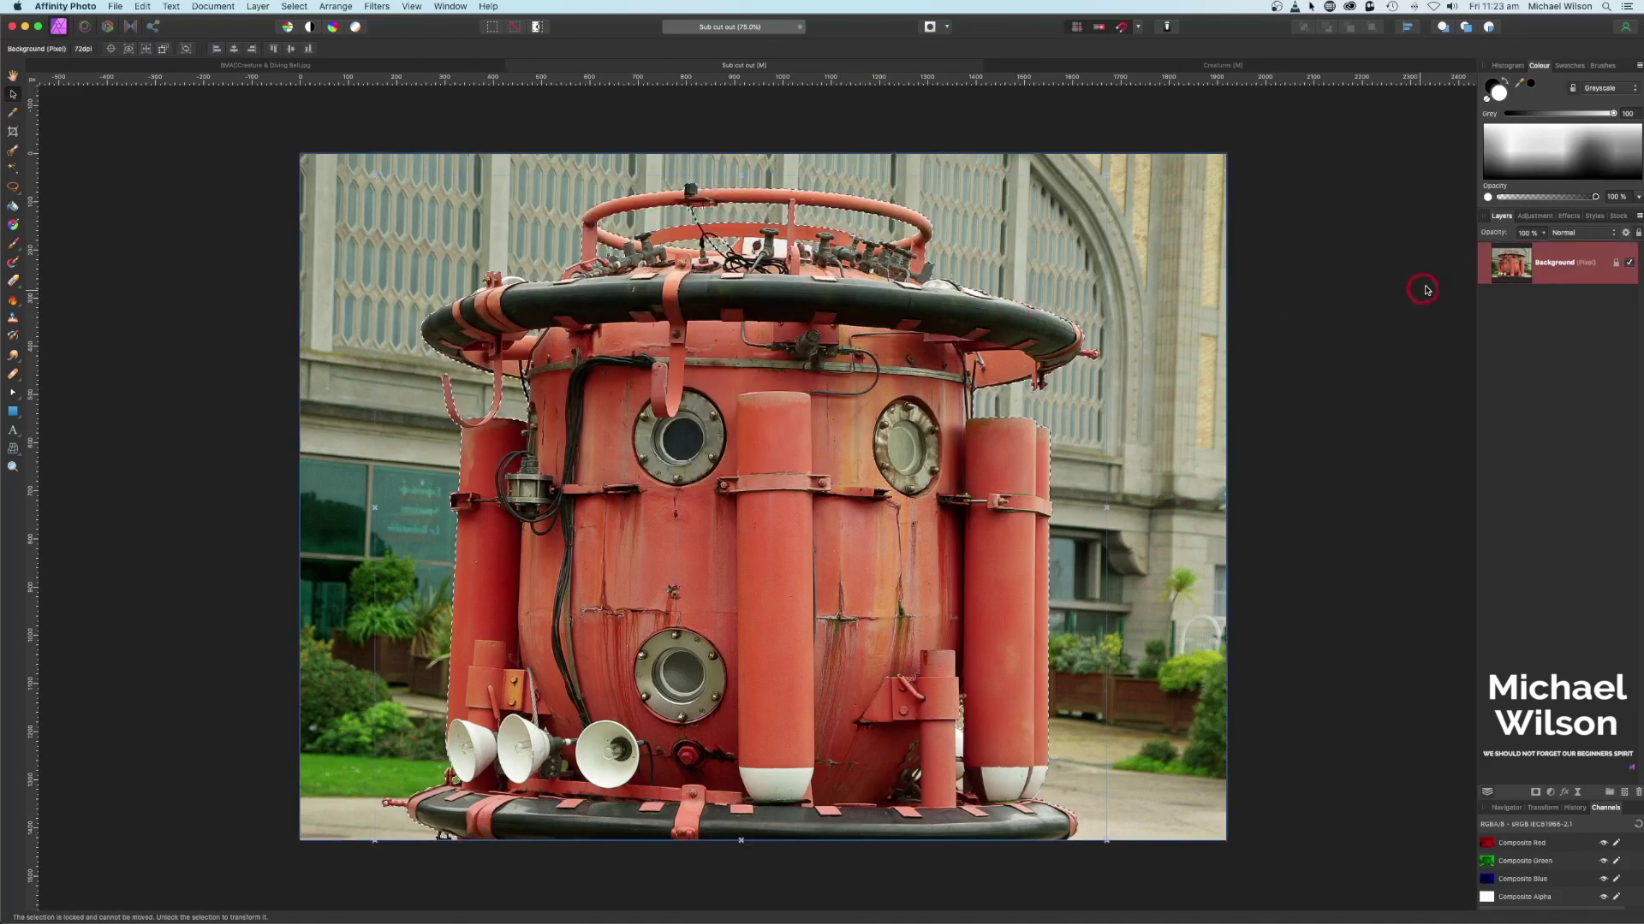
key(super+j)
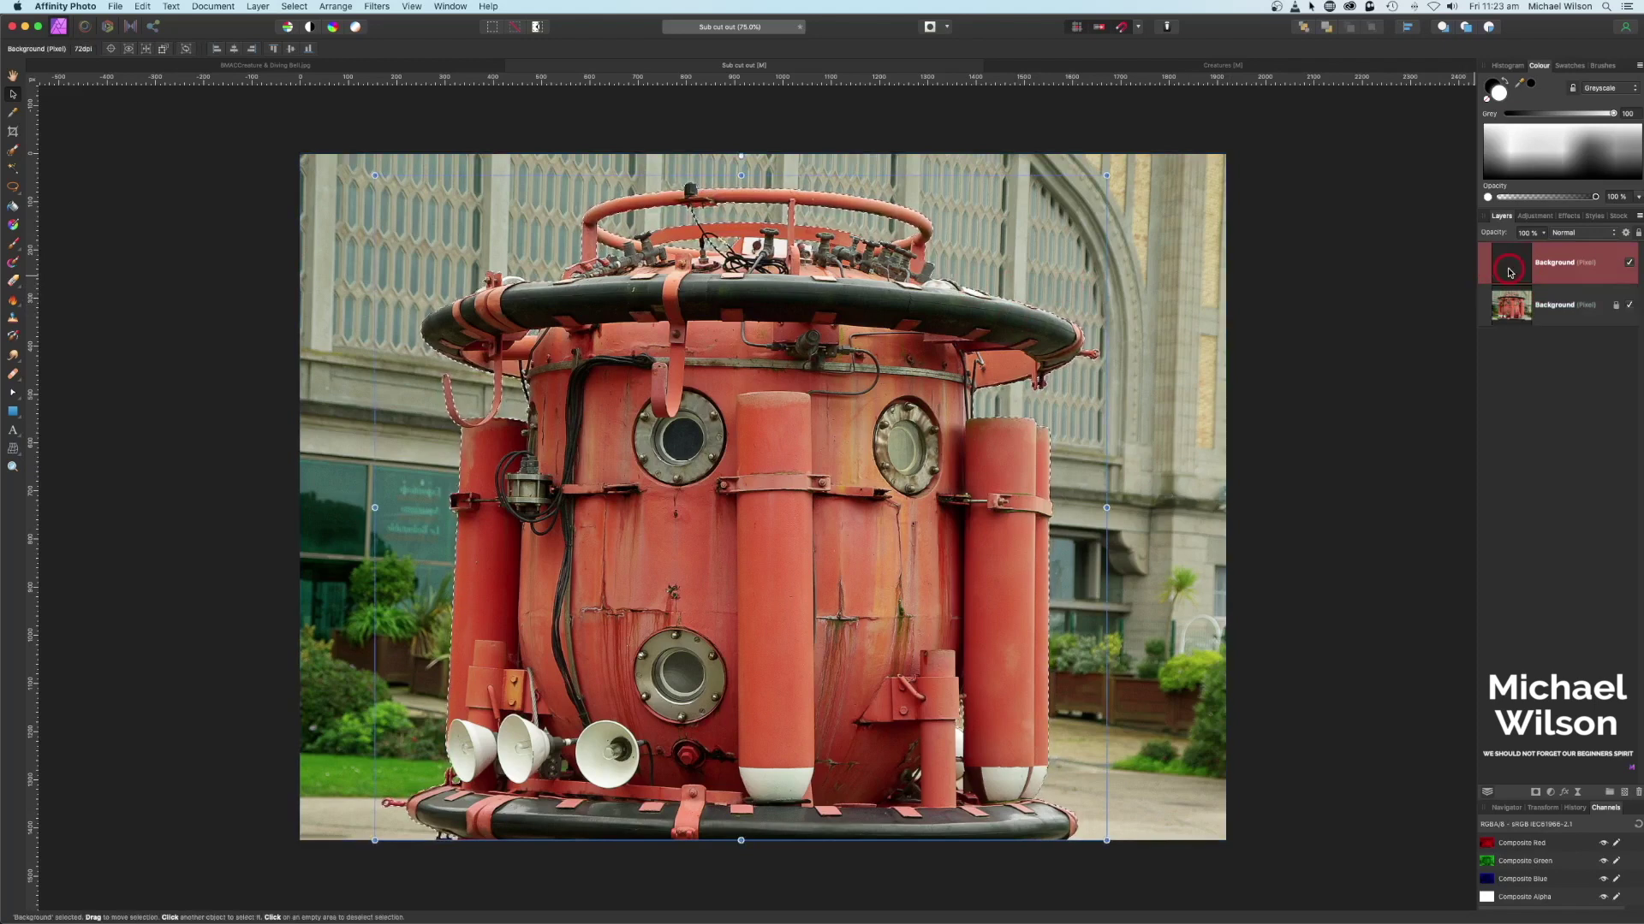
click(1630, 308)
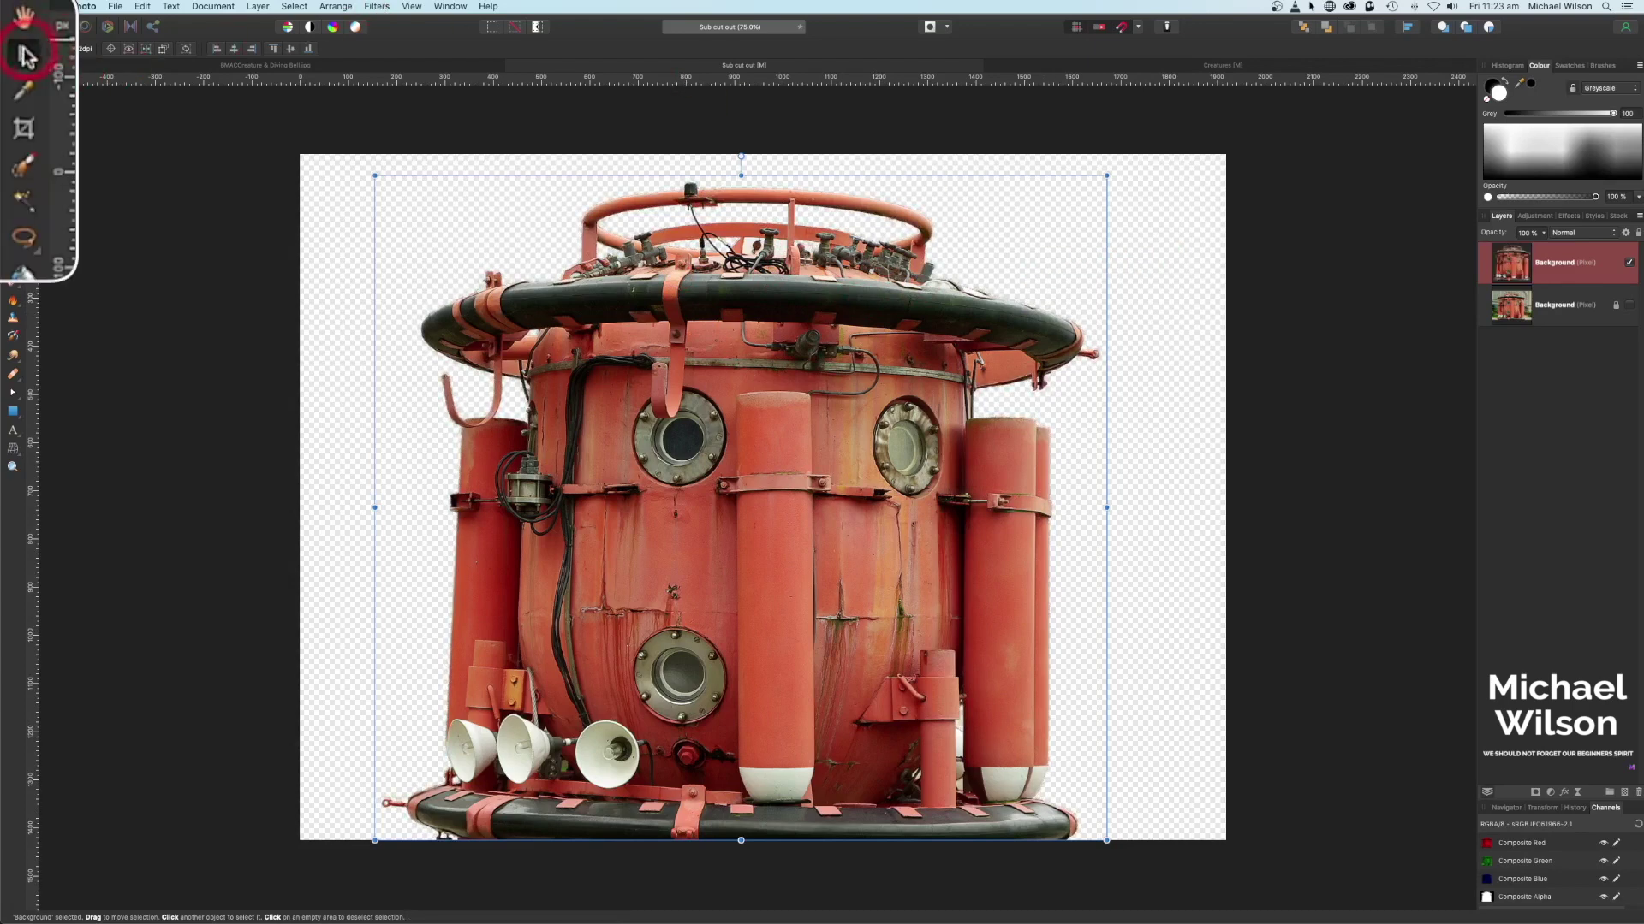
Scale the cut-out diving bell down to about half the canvas width and move it to the lower centre of the canvas
drag(375, 175, 668, 452)
drag(916, 555, 797, 437)
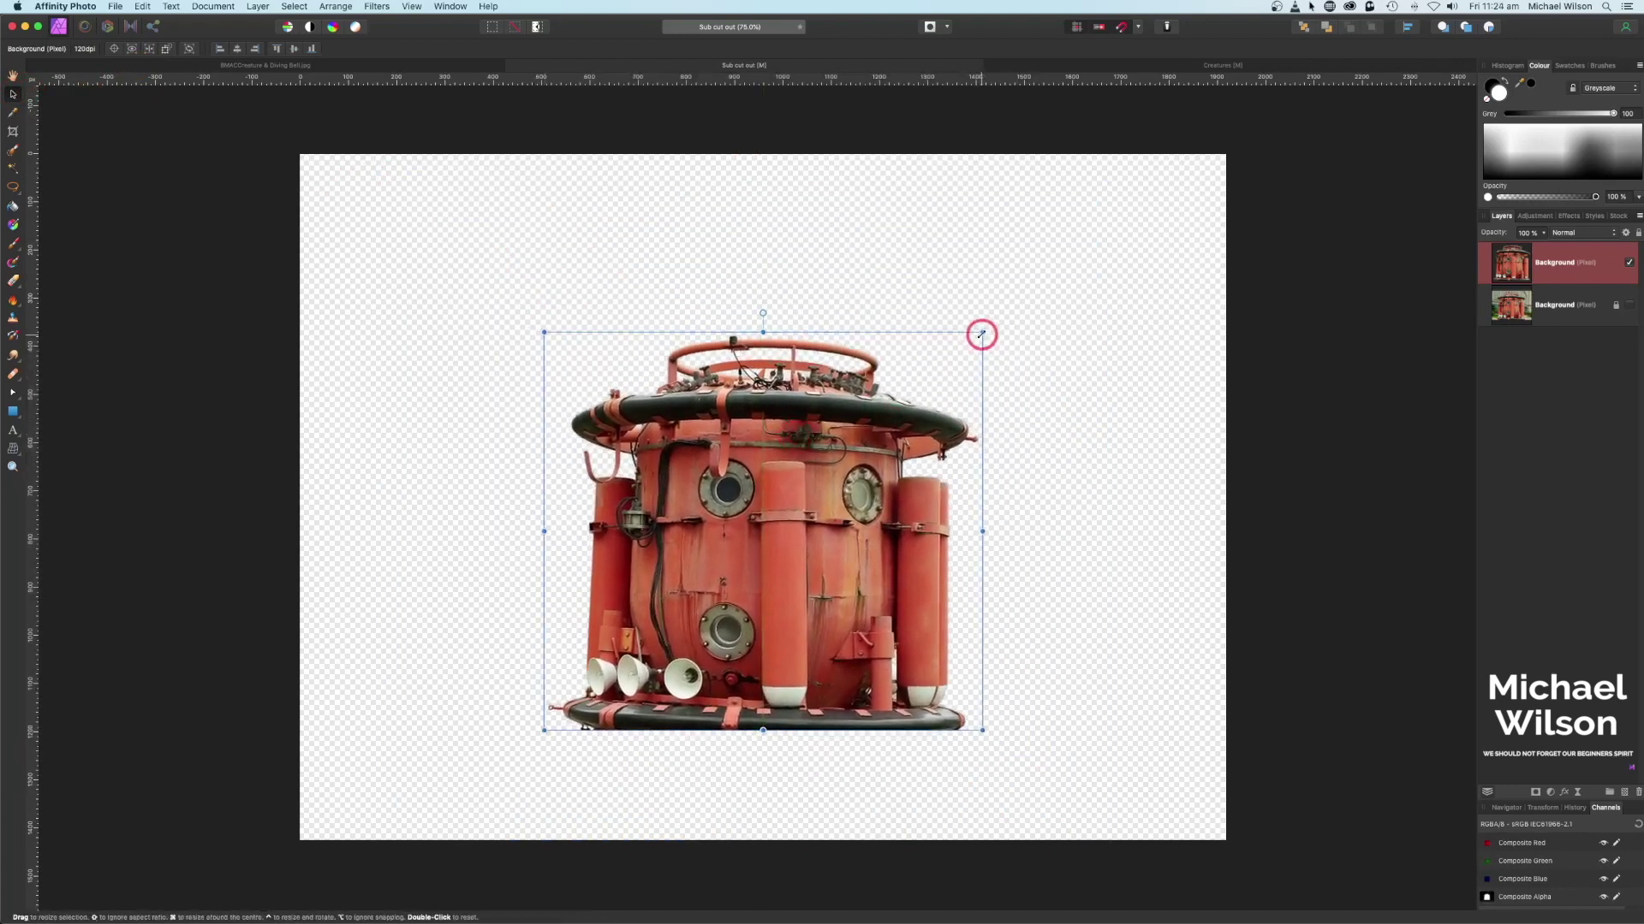
drag(982, 333, 973, 342)
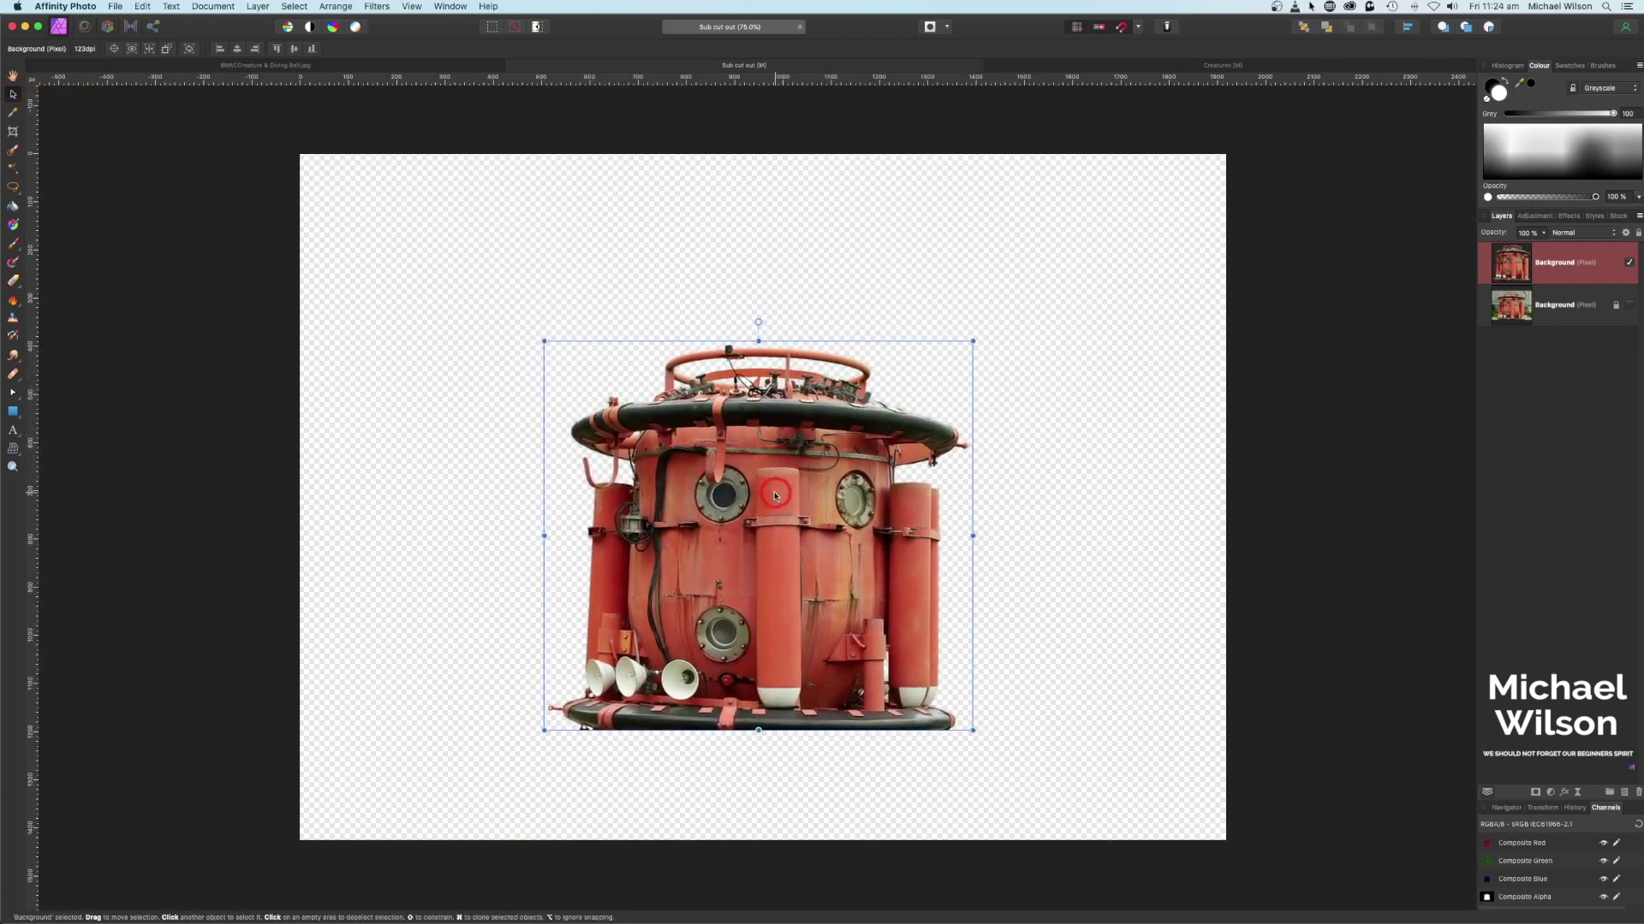
In the Creatures document, select the whole large one-eyed creature with a 10 px Selection Brush
click(1070, 66)
key(h)
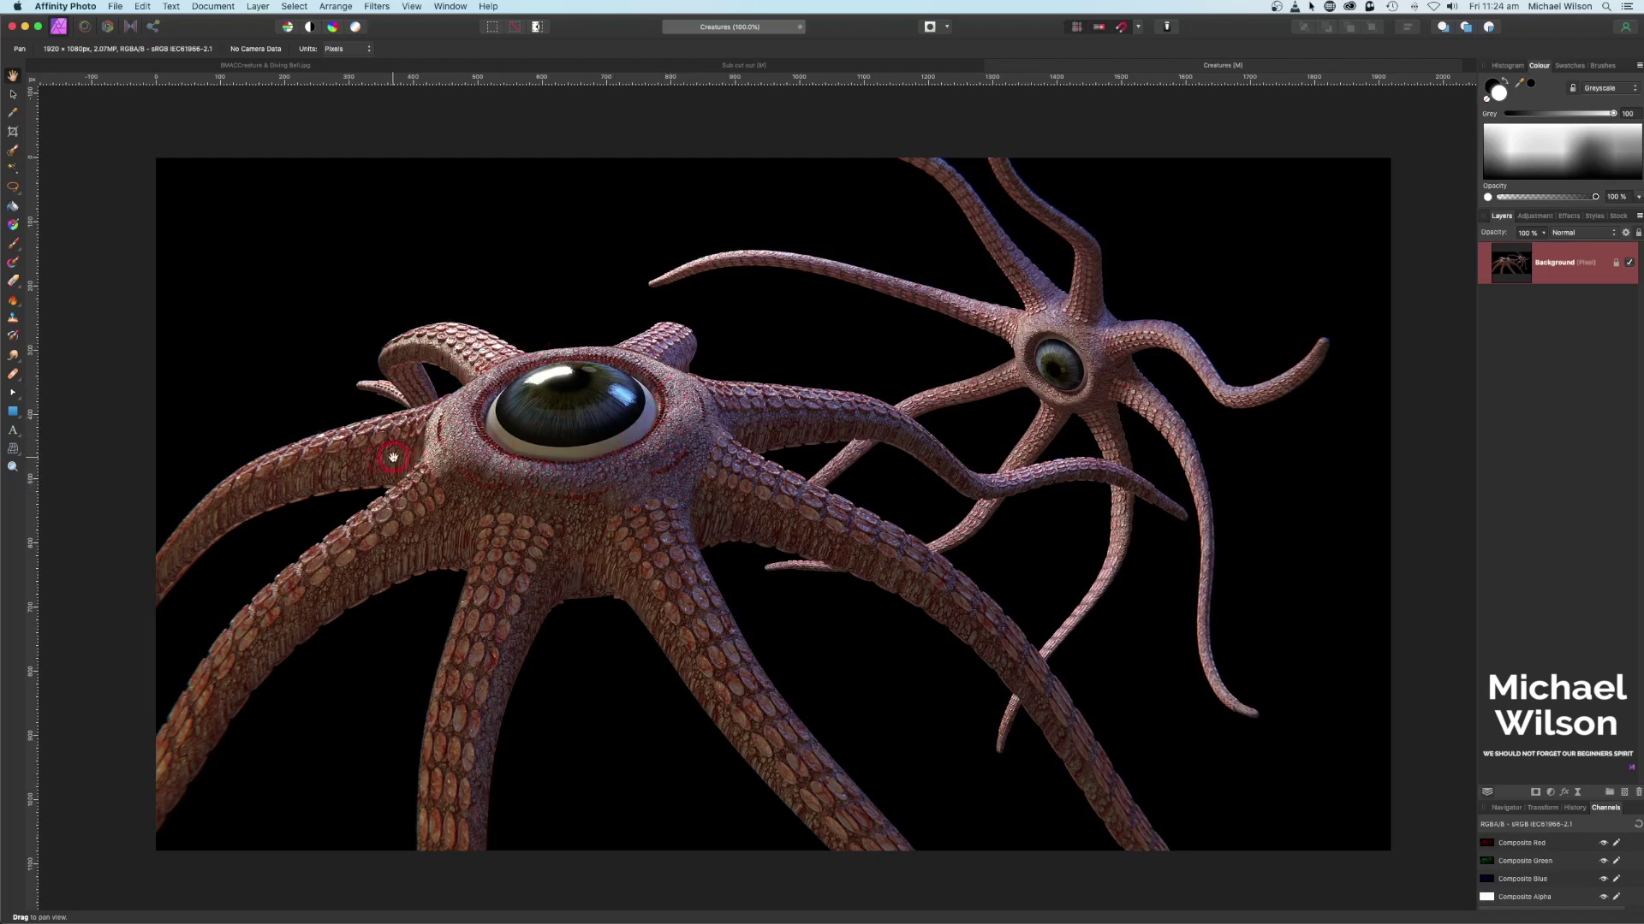
click(13, 150)
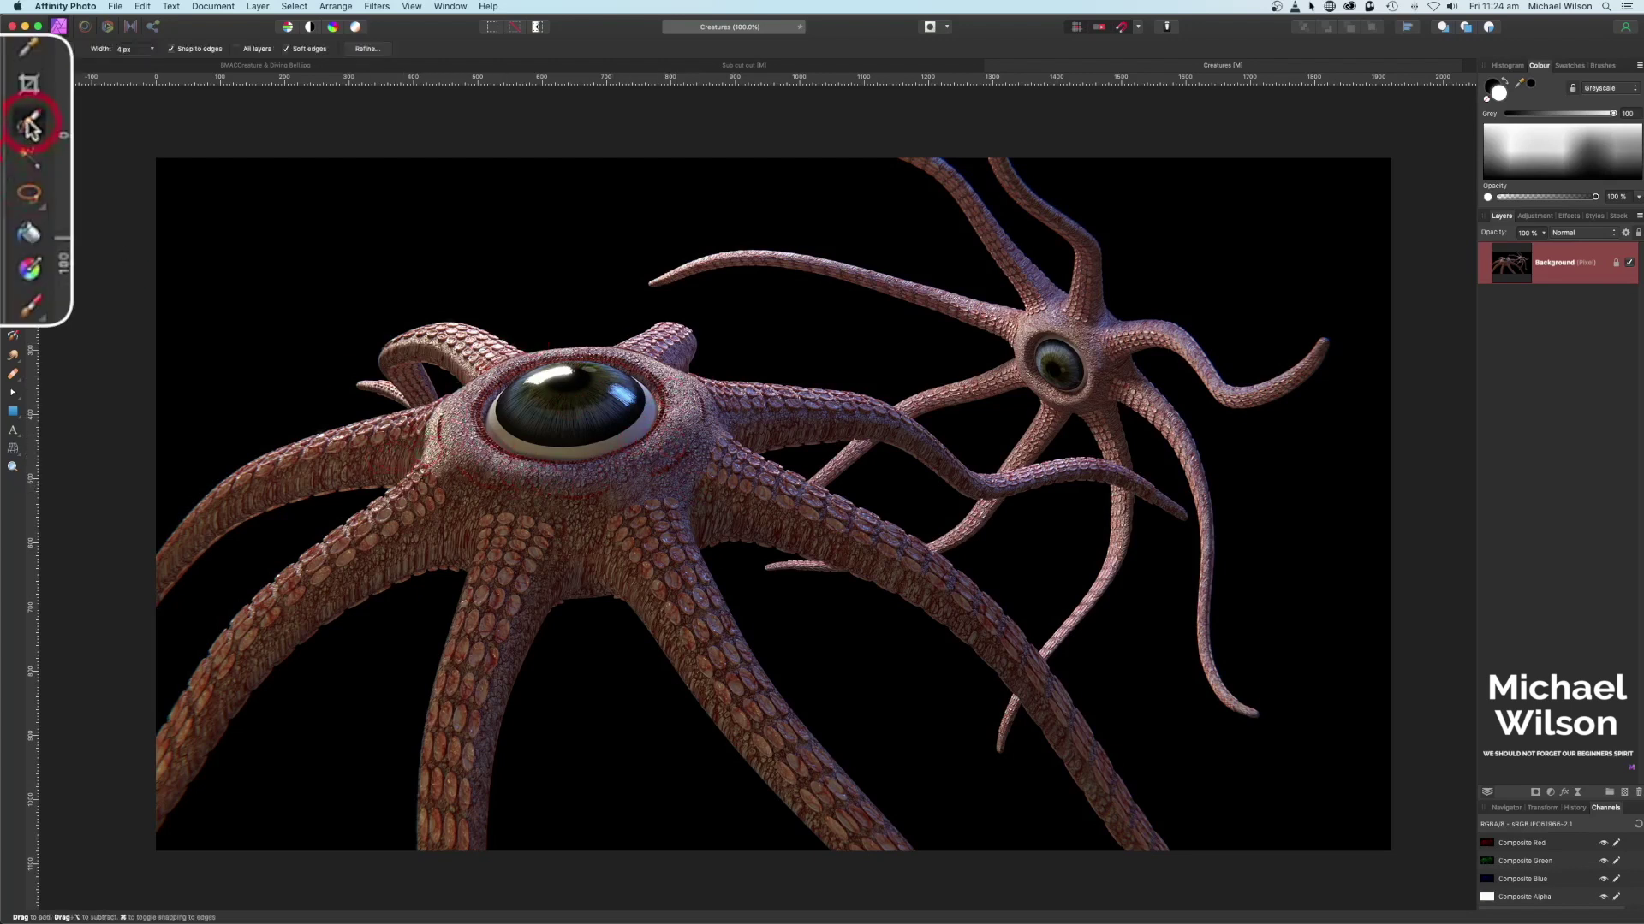
key(bracketright)
key(bracketright)
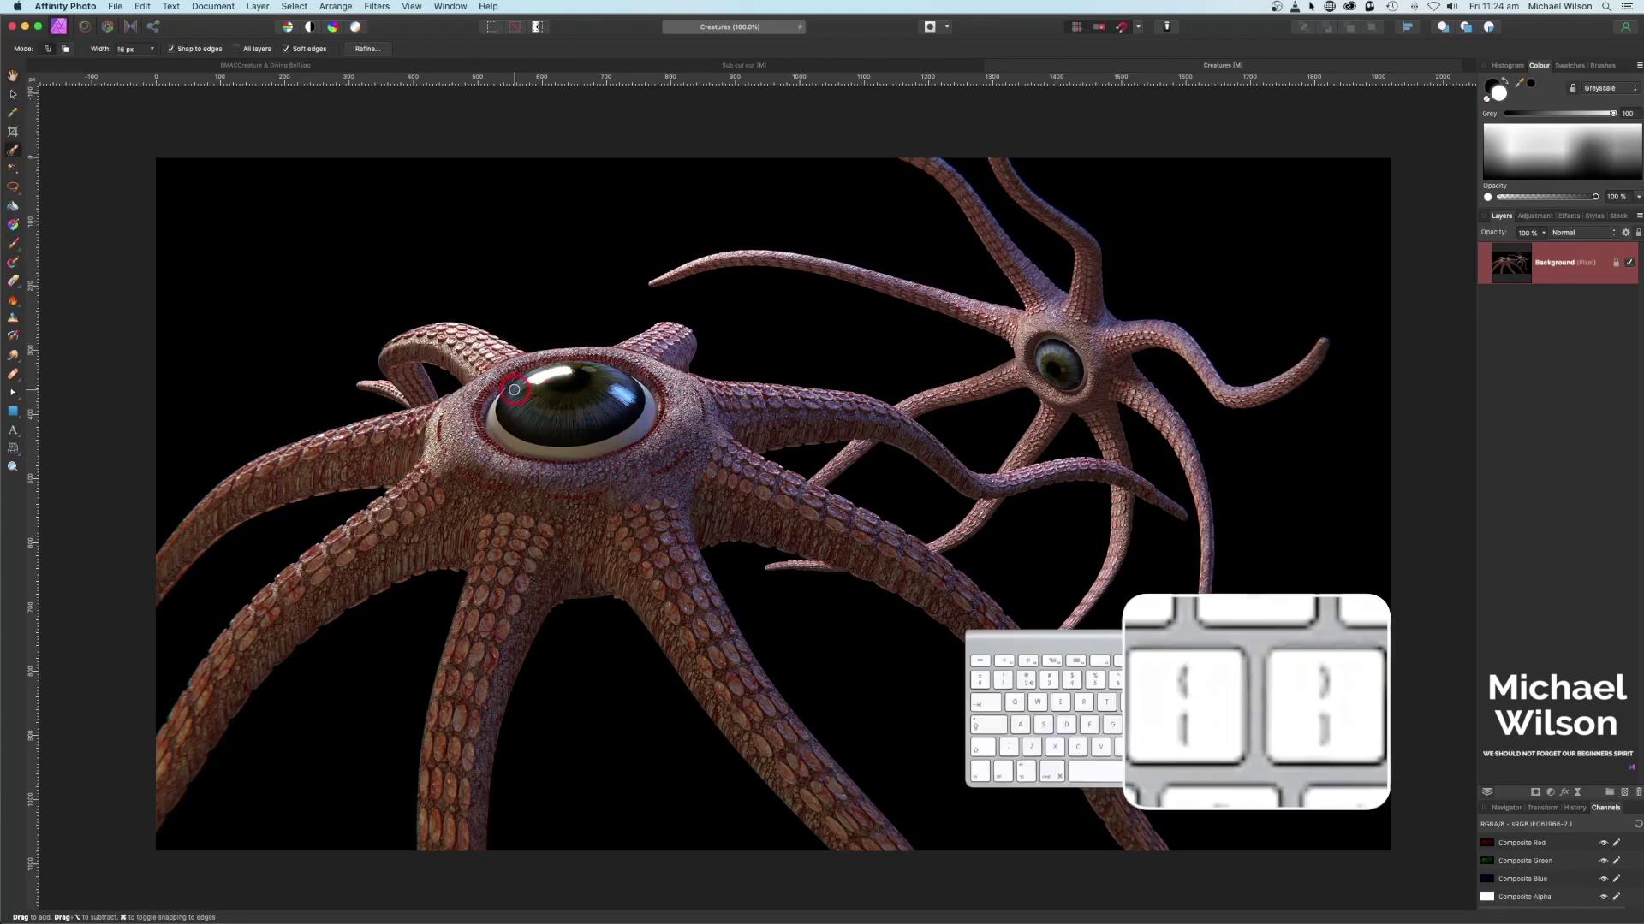
key(bracketleft)
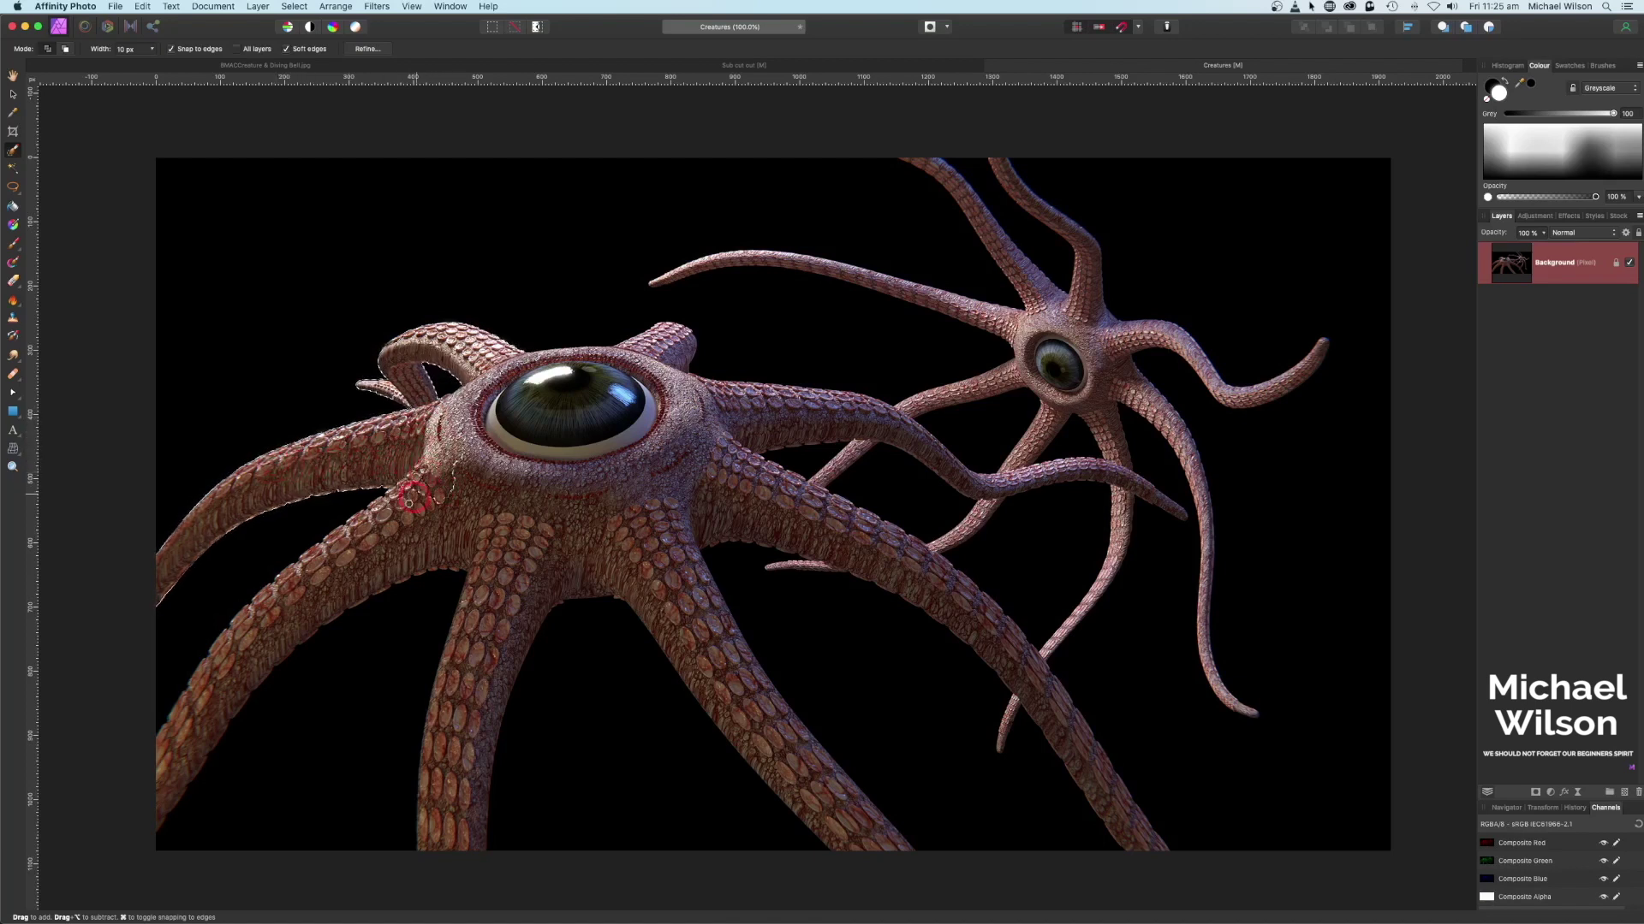
mouse_move(470, 491)
mouse_down()
mouse_move(505, 510)
mouse_move(452, 827)
mouse_move(468, 807)
mouse_move(465, 557)
mouse_move(741, 411)
mouse_move(660, 573)
mouse_move(757, 688)
mouse_move(573, 573)
mouse_move(508, 649)
mouse_move(773, 770)
mouse_move(679, 519)
mouse_move(1083, 746)
mouse_move(713, 446)
mouse_move(810, 502)
mouse_move(877, 415)
mouse_move(972, 483)
mouse_move(1121, 477)
mouse_move(1154, 512)
mouse_move(1119, 507)
mouse_move(1118, 462)
mouse_move(996, 486)
mouse_move(1004, 464)
mouse_move(902, 406)
mouse_move(838, 475)
mouse_move(672, 485)
mouse_move(456, 398)
mouse_move(998, 645)
mouse_move(640, 507)
mouse_move(1083, 459)
mouse_move(520, 483)
mouse_move(394, 397)
mouse_move(266, 590)
mouse_move(573, 535)
mouse_move(445, 530)
mouse_up()
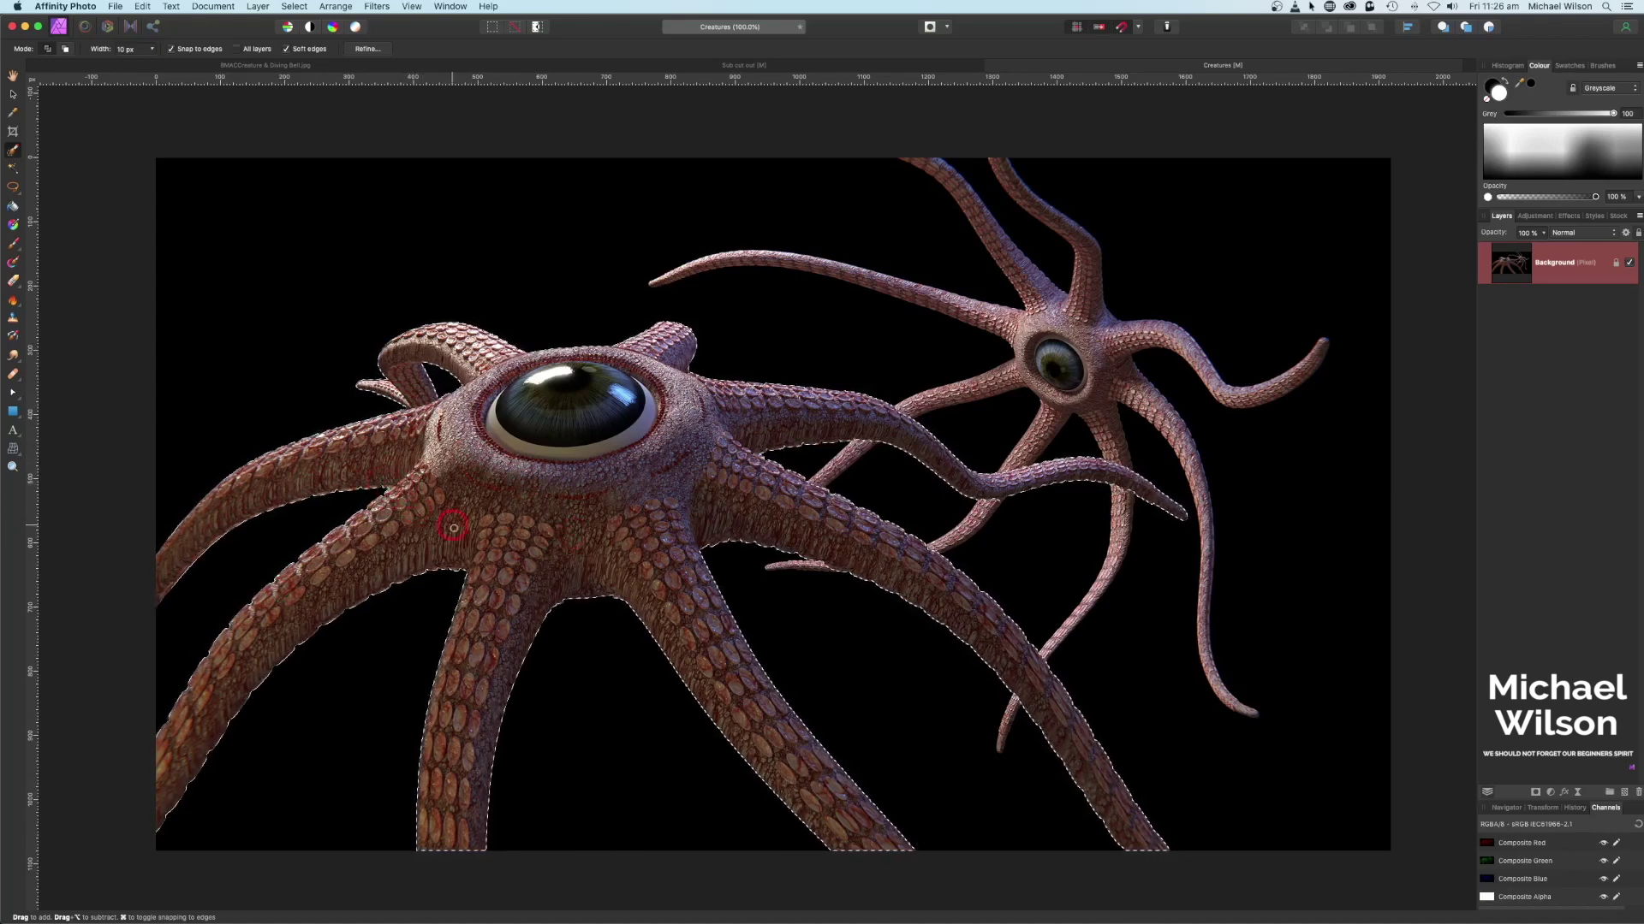
Refine the creature selection with a 0.3 px feather and output it to a new layer
click(356, 47)
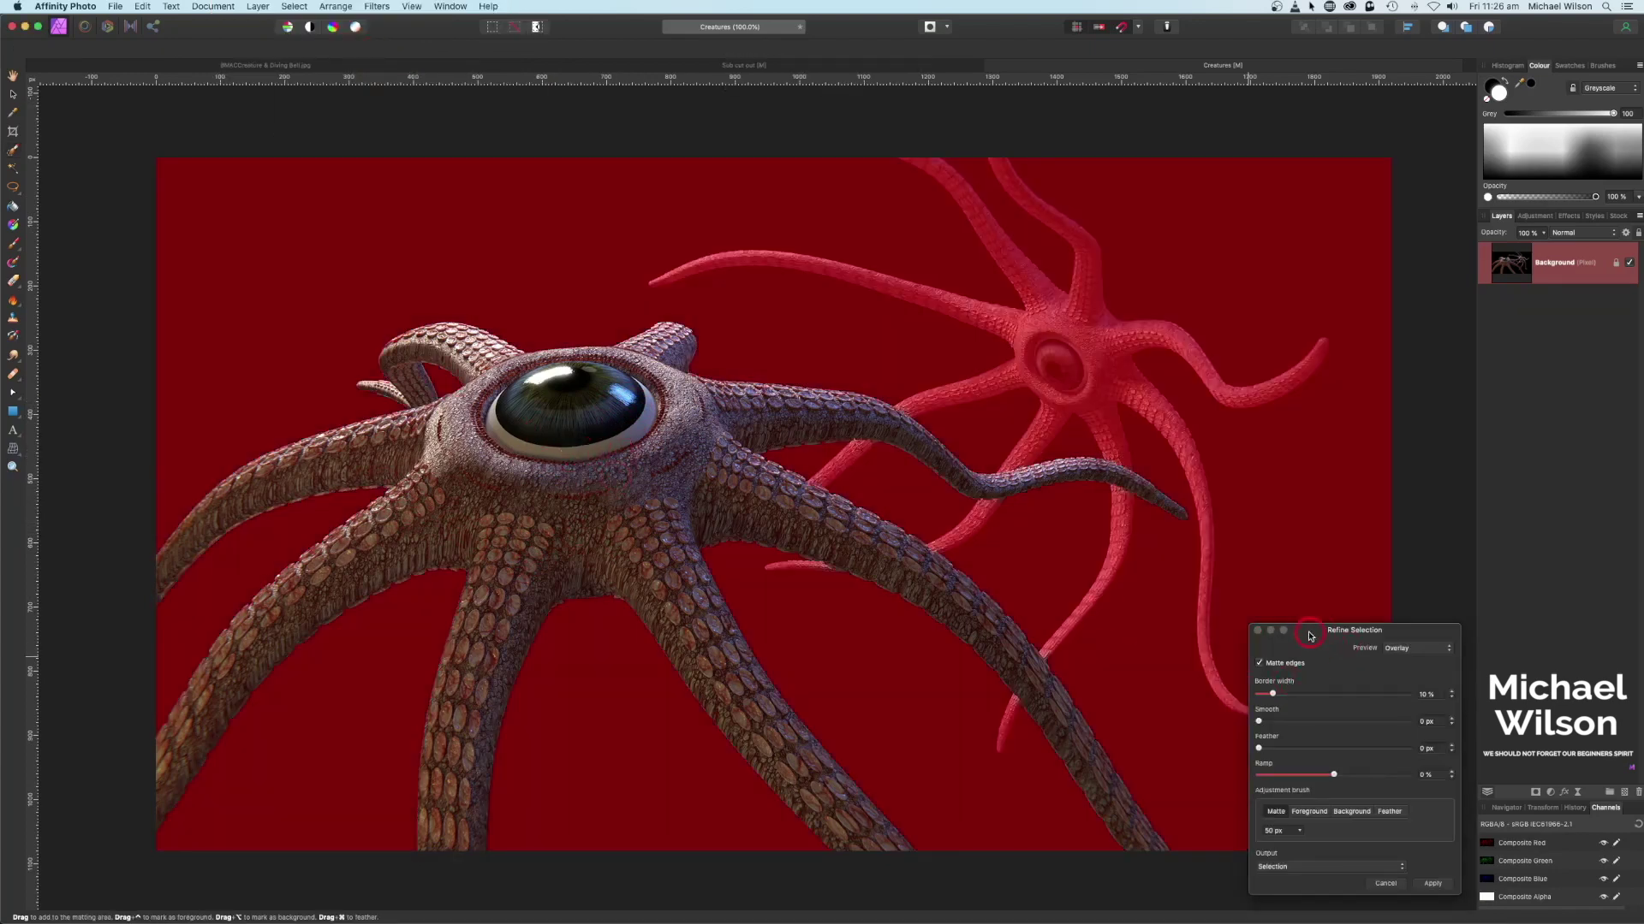
drag(1310, 636, 1244, 462)
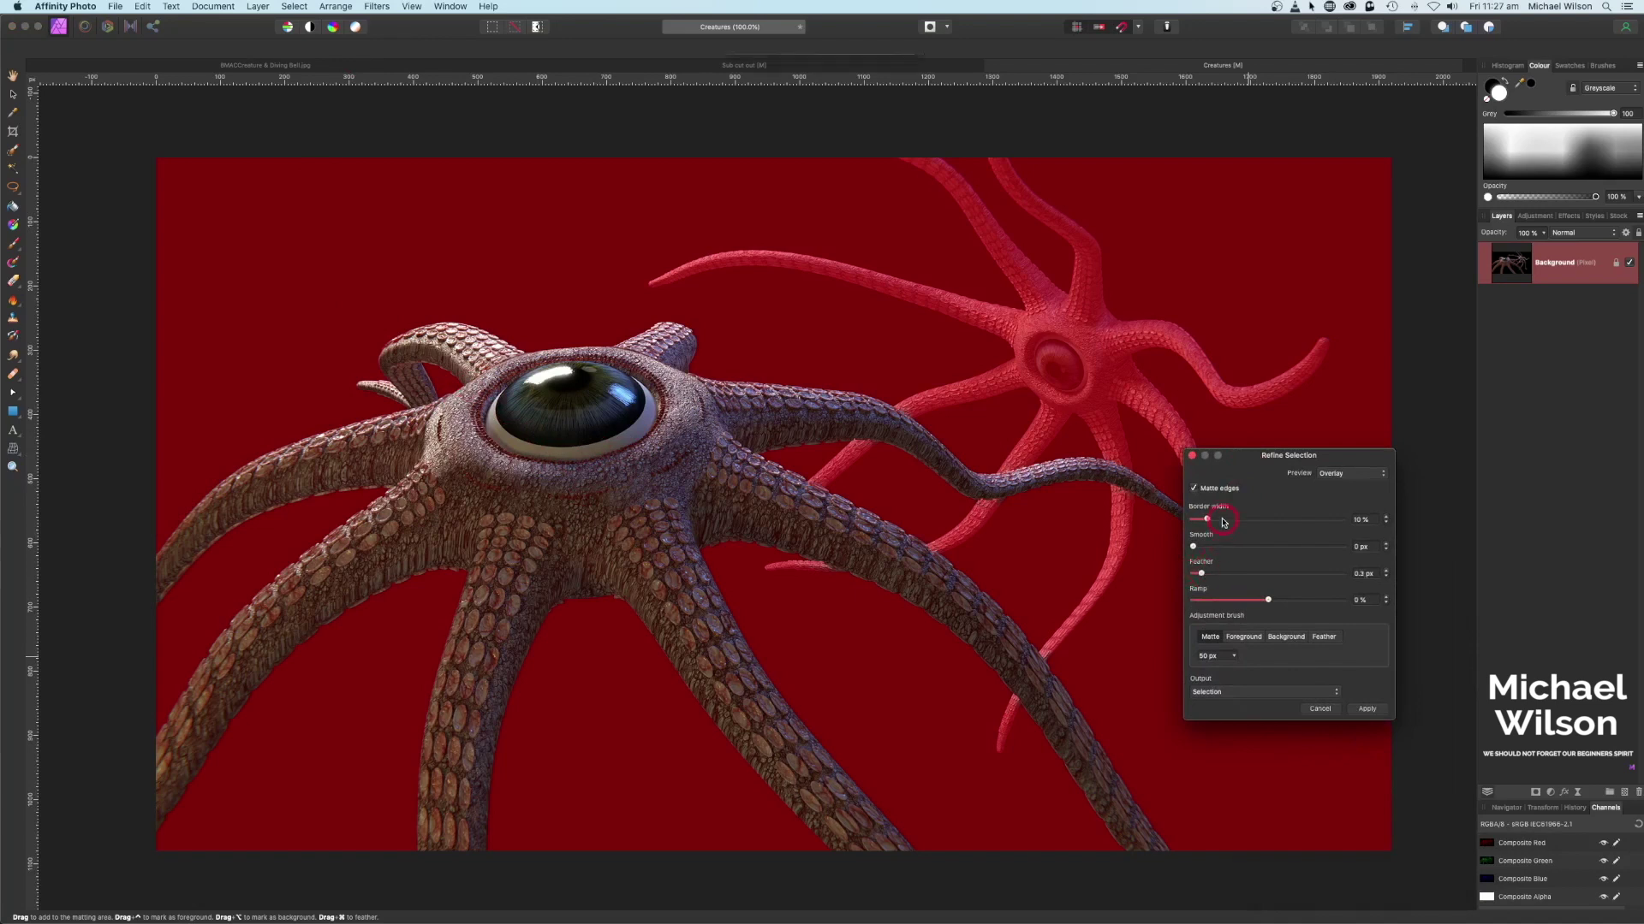
click(1231, 693)
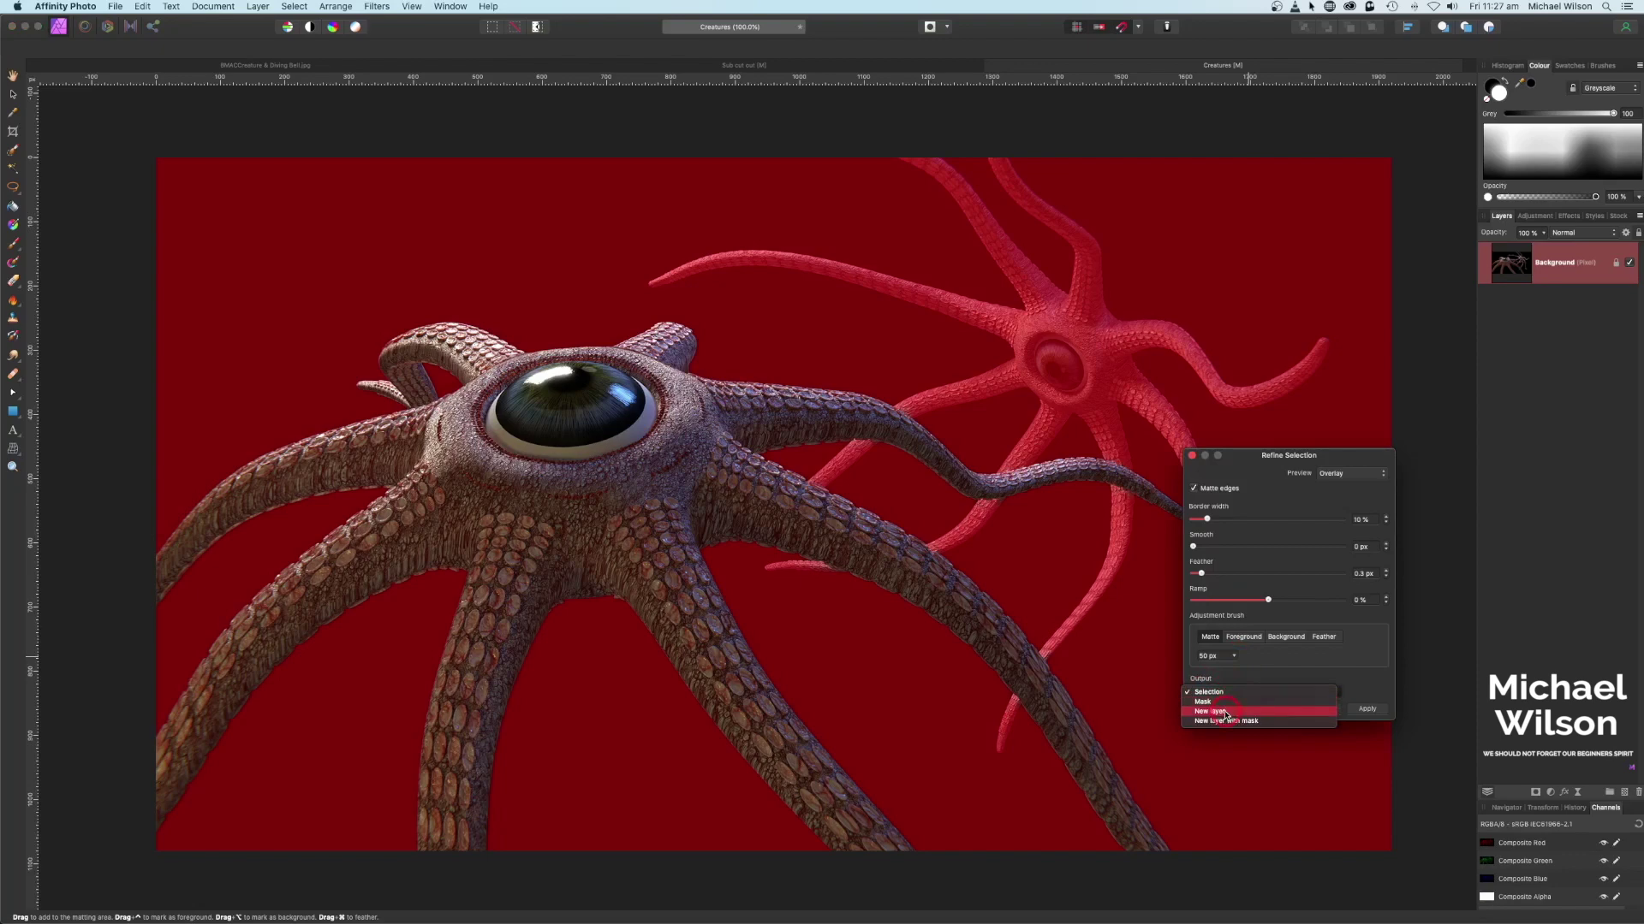
click(1226, 713)
click(1367, 710)
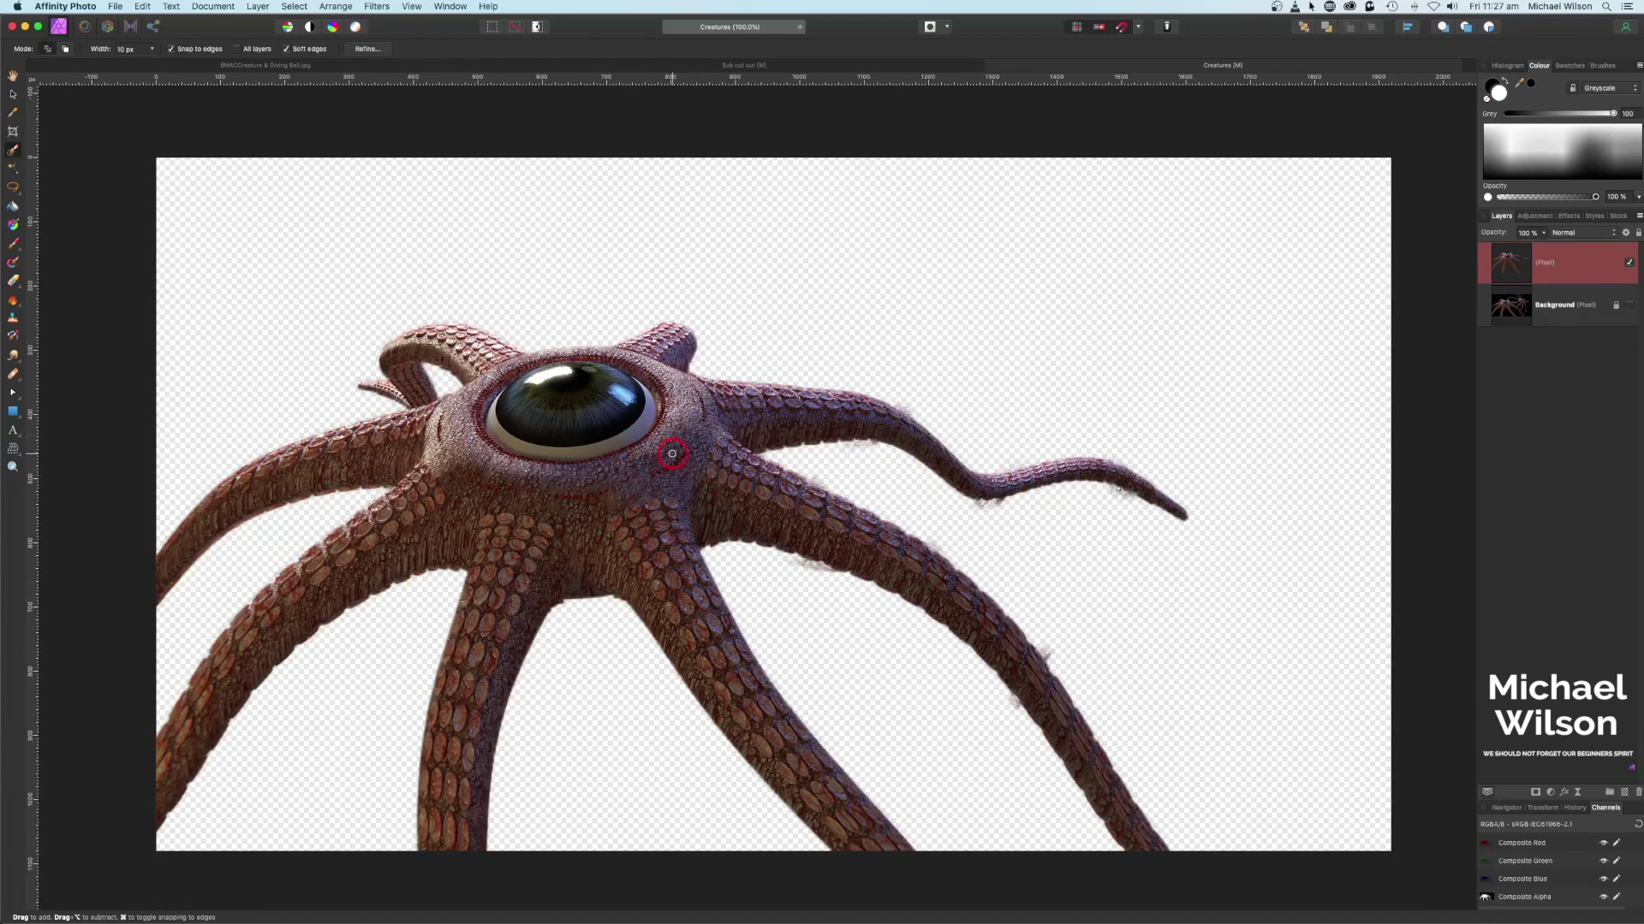
Erase the leftover background fragments around the edges of the creature's right-hand tentacles
click(13, 280)
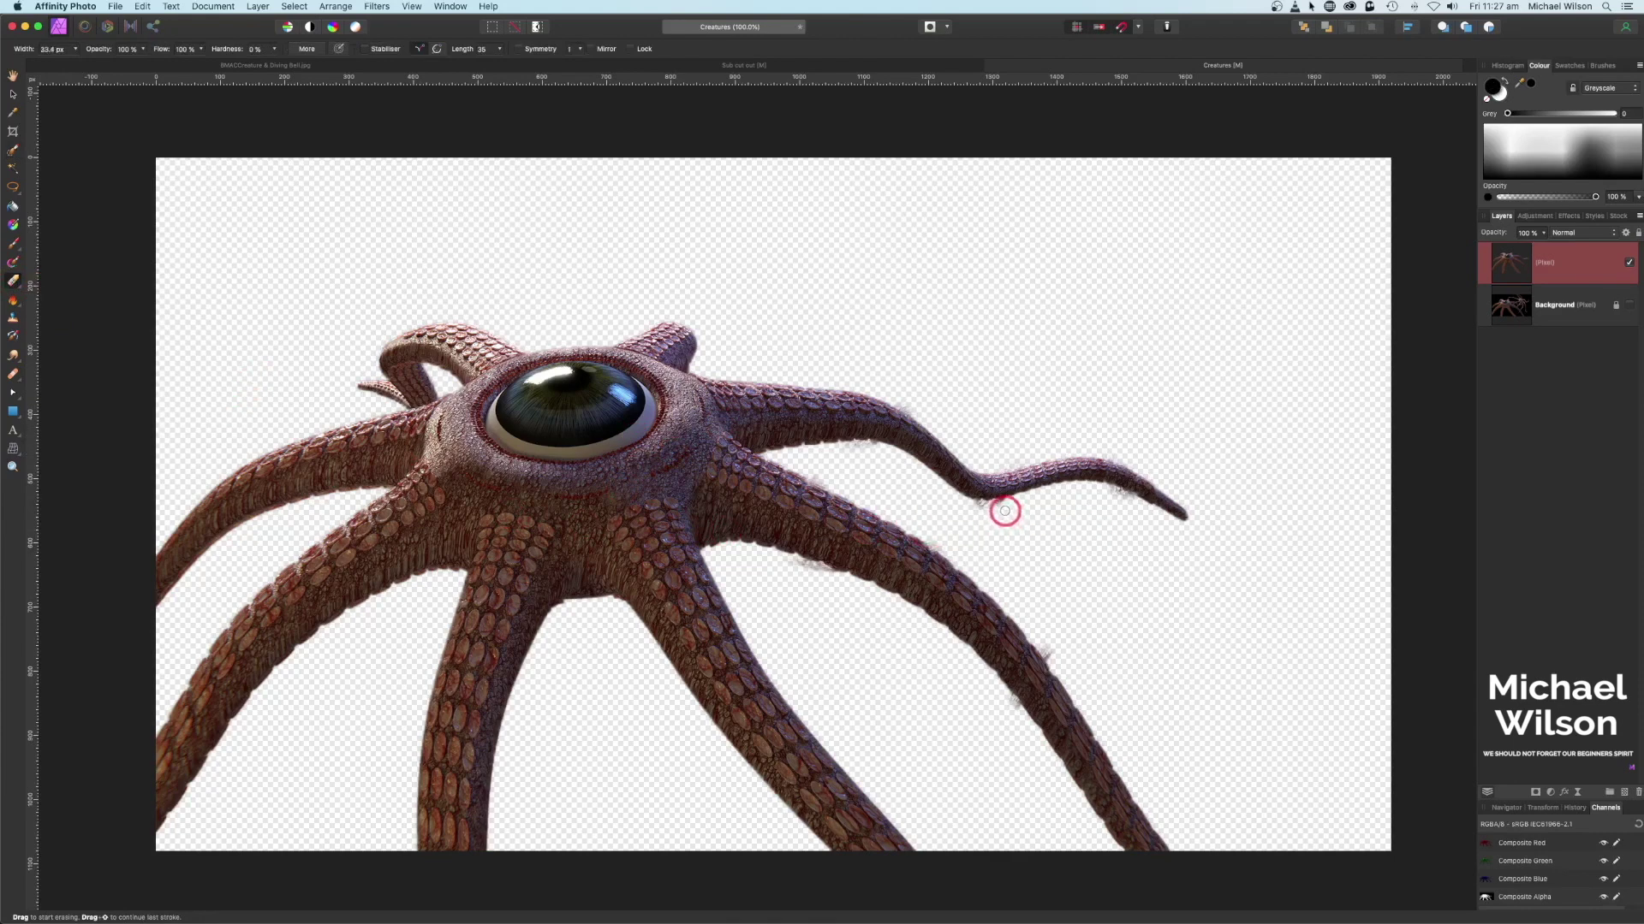
drag(1003, 505, 973, 503)
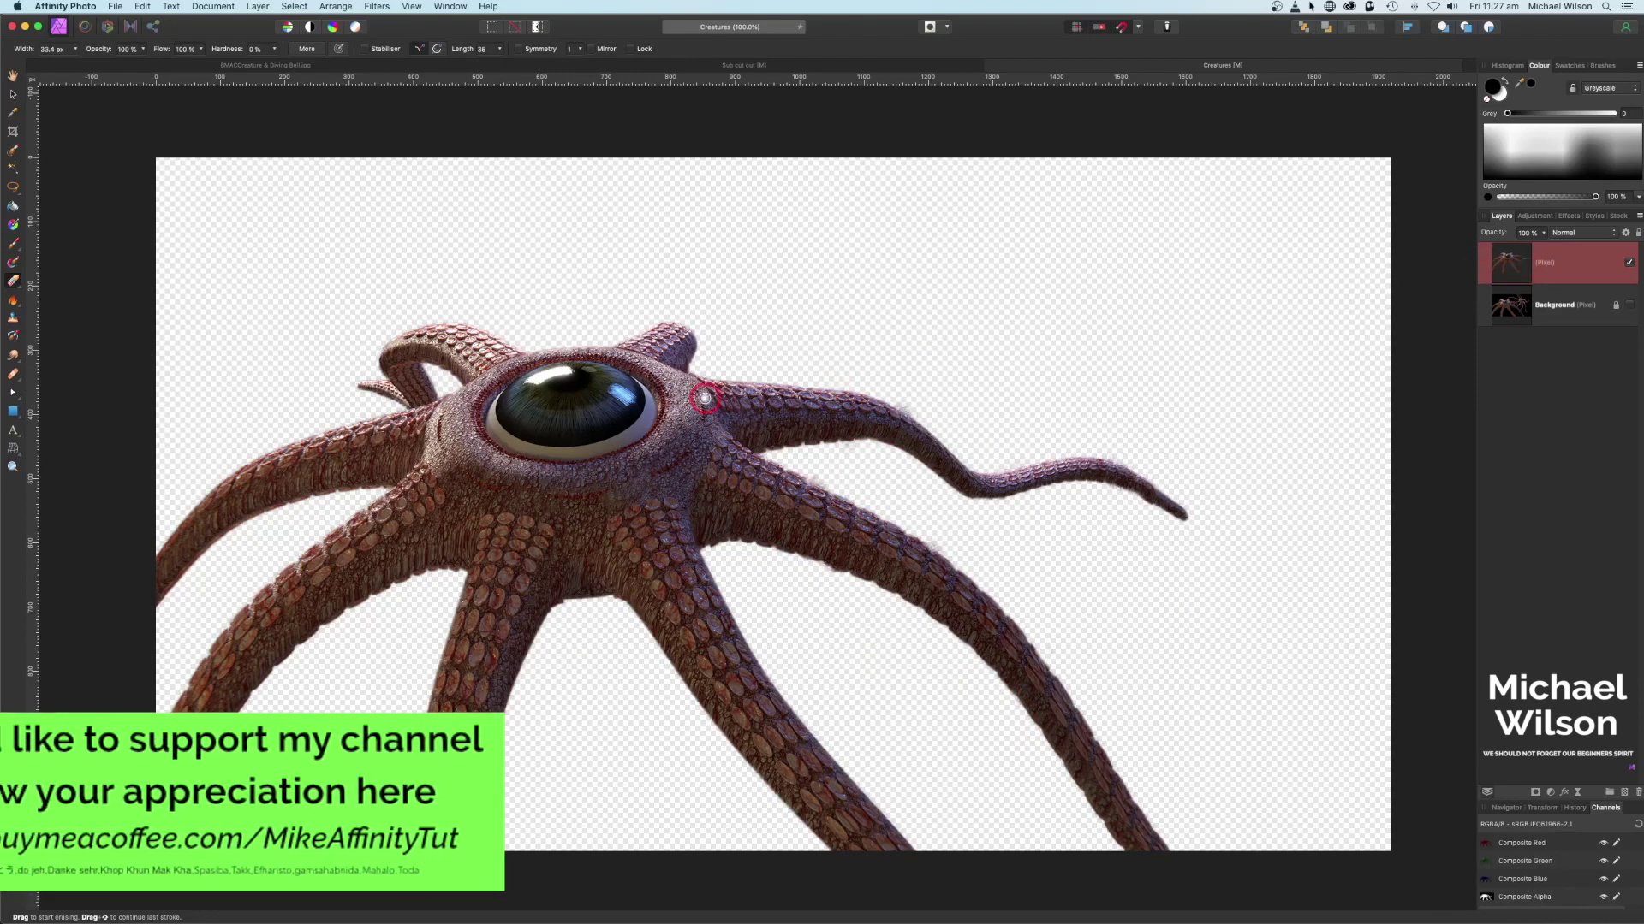
Copy the creature cut-out and paste it into the Sub cut out document above the diving bell
key(super+z)
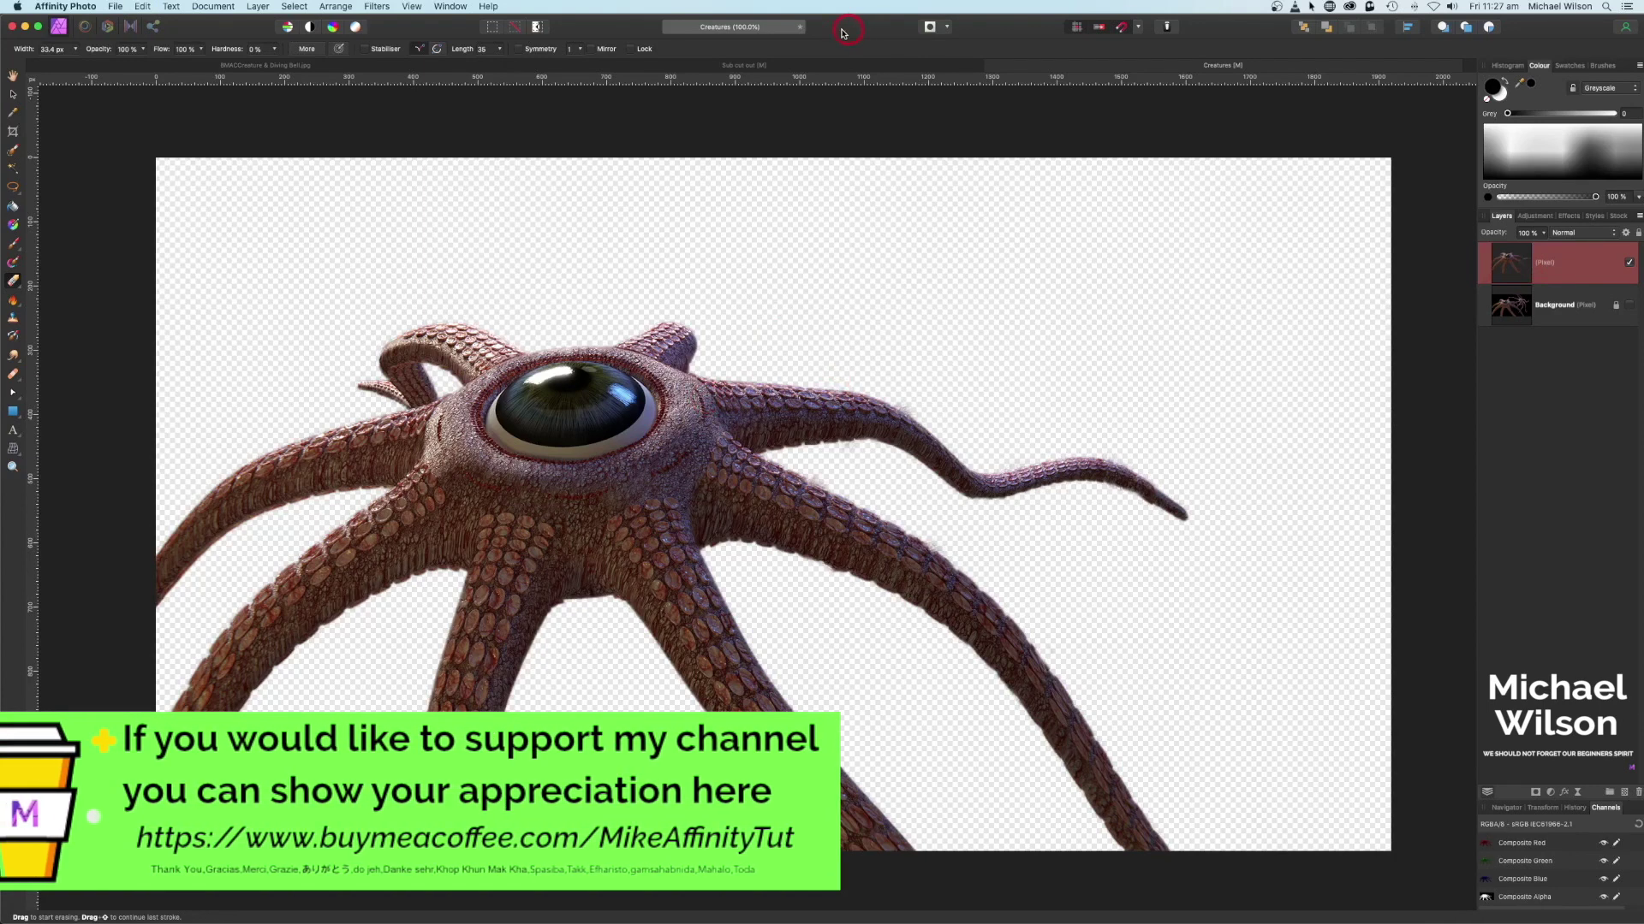
key(v)
click(778, 66)
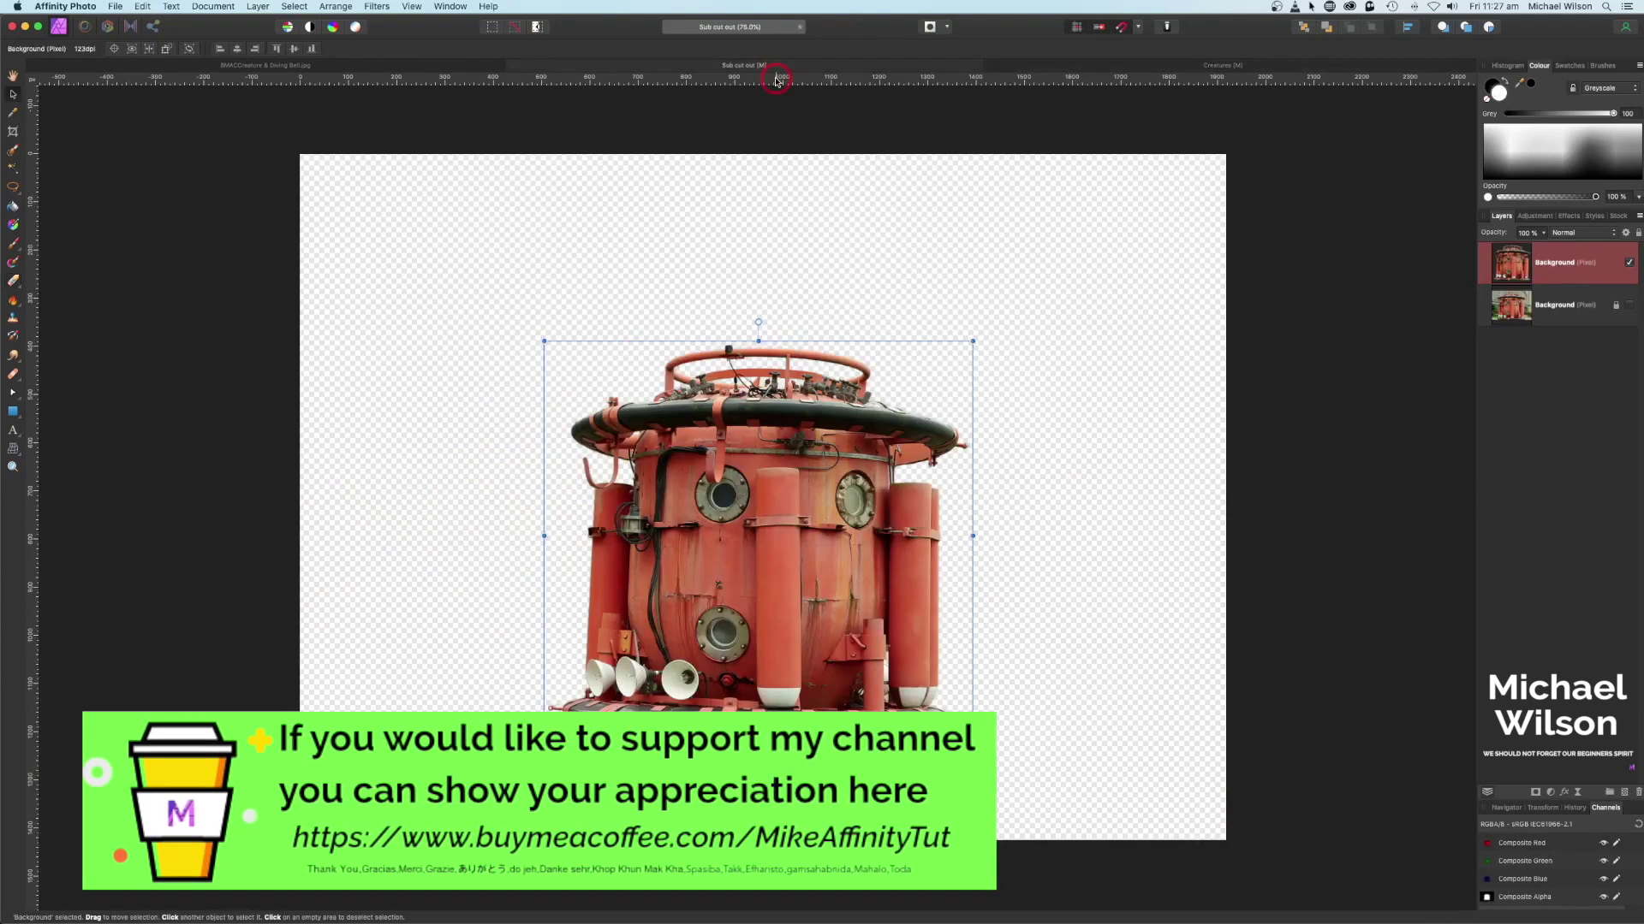
key(super+v)
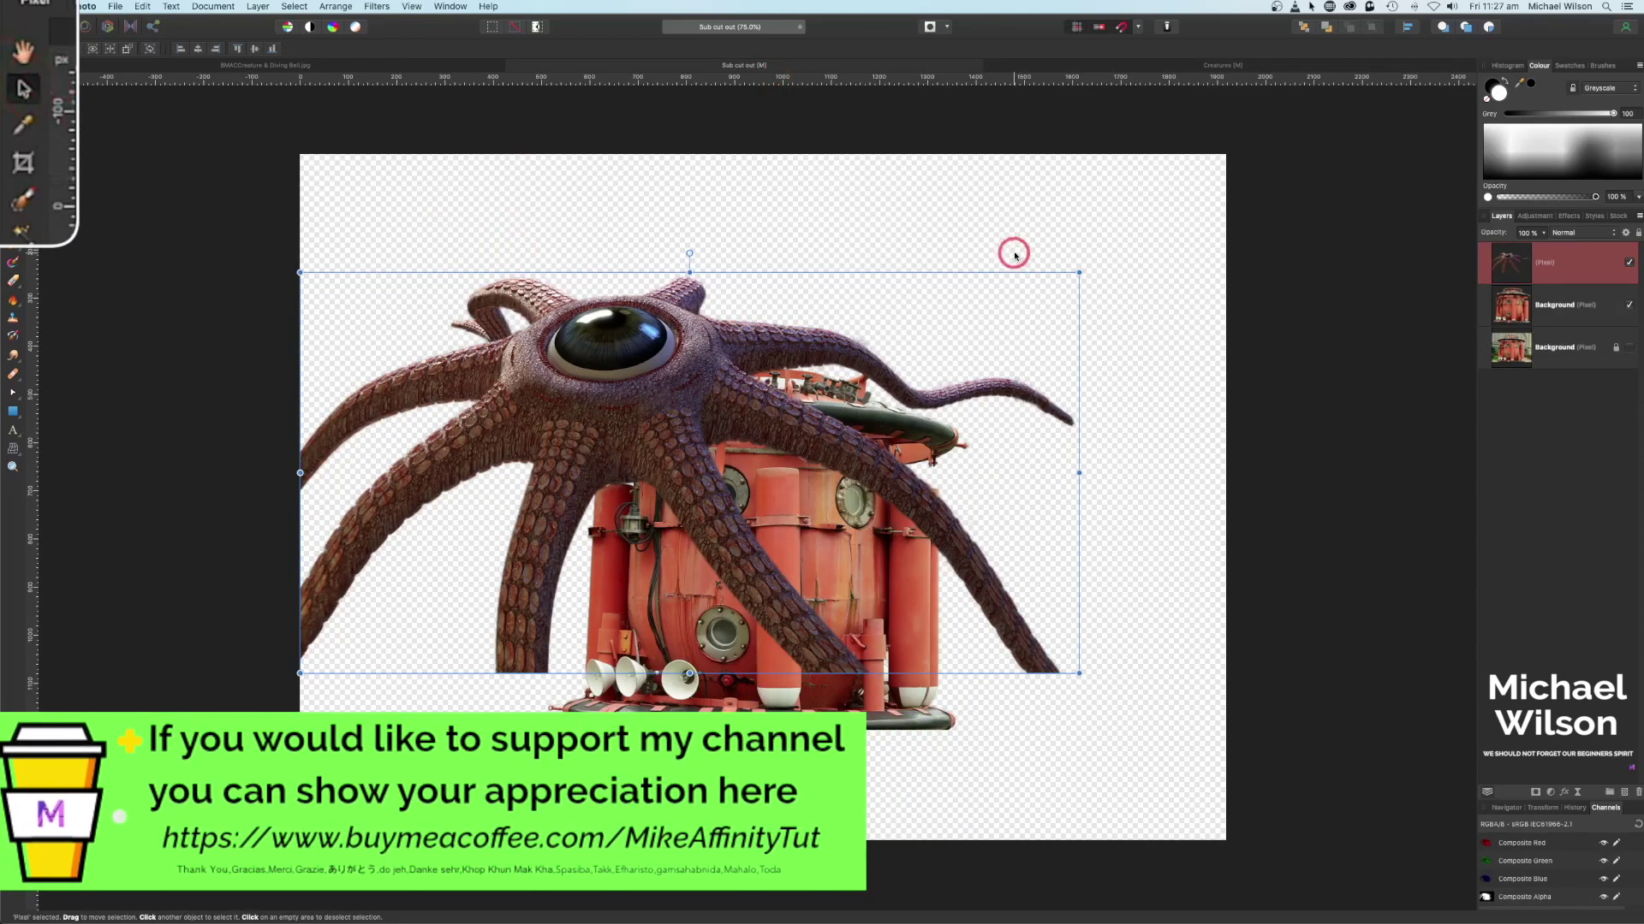
Scale the creature down and position it over the top of the diving bell with its eye centred near the railing
drag(1079, 273, 914, 362)
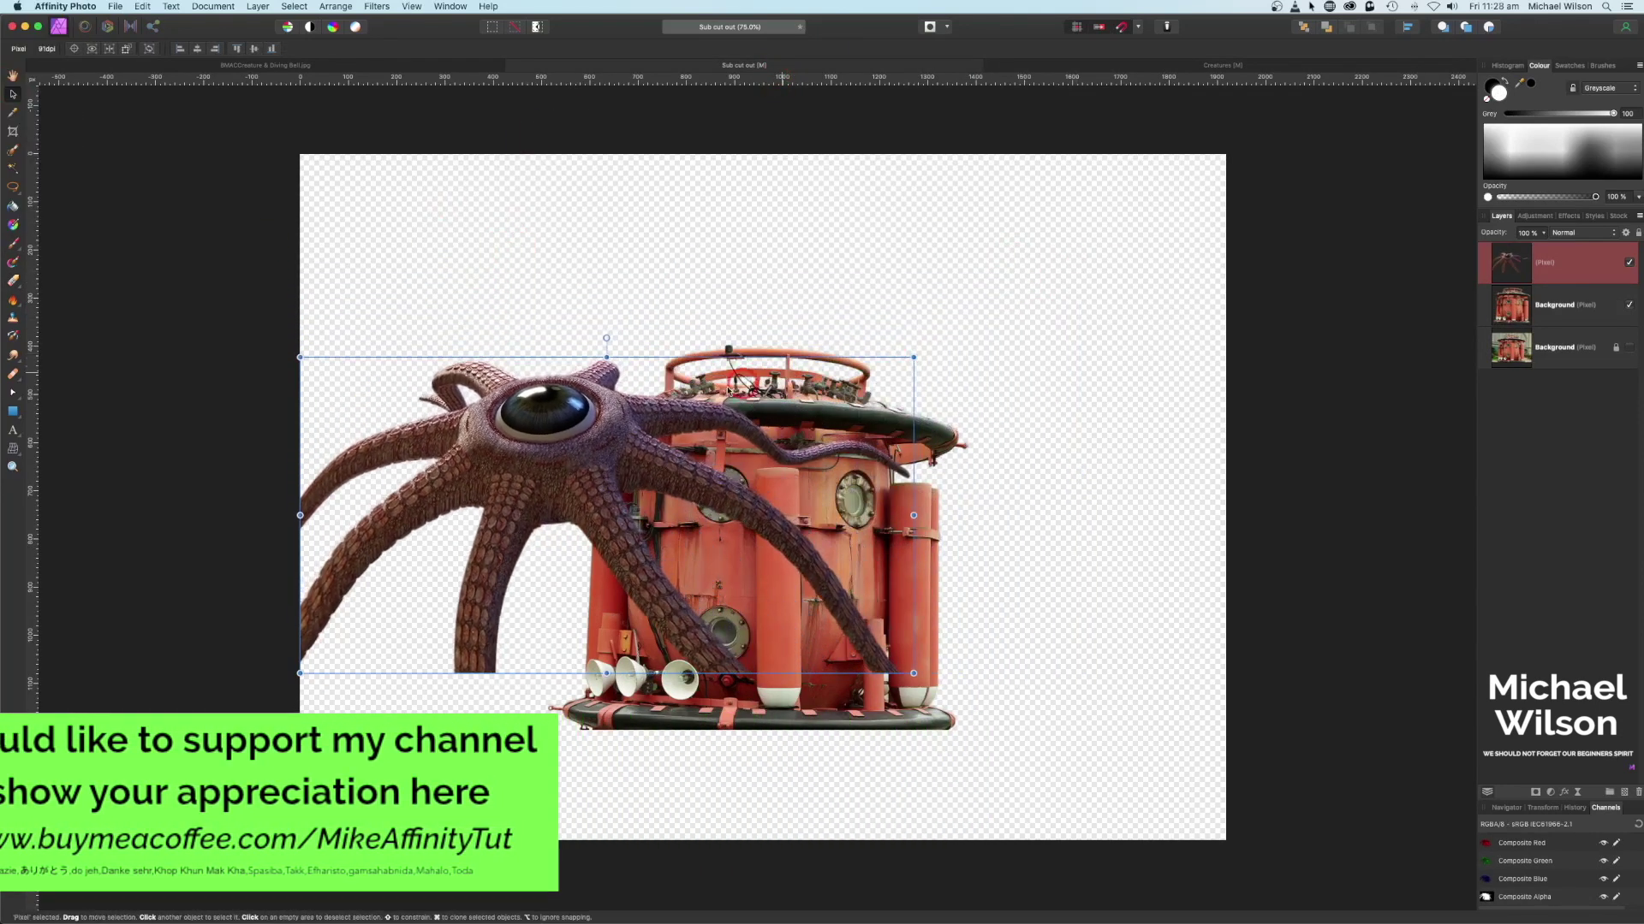
drag(627, 424, 843, 440)
drag(1130, 378, 1104, 390)
drag(797, 448, 819, 412)
click(773, 490)
Copy the creature's upper-right tentacle onto a new layer and rotate the copy to point upward from behind the eye
key(w)
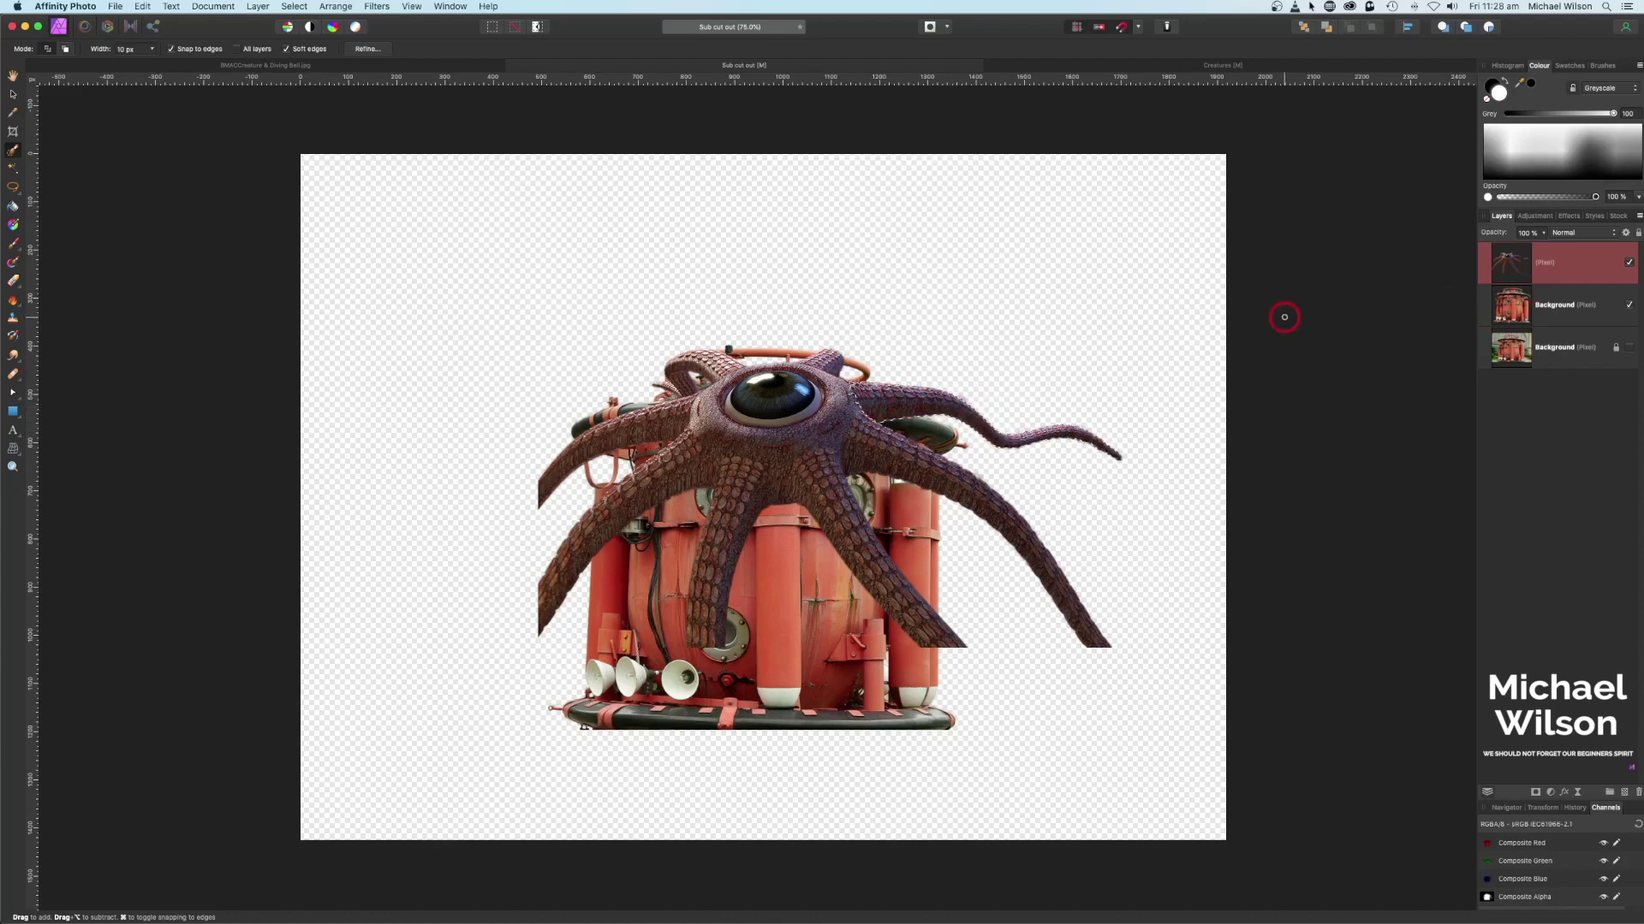
key(super+shift+n)
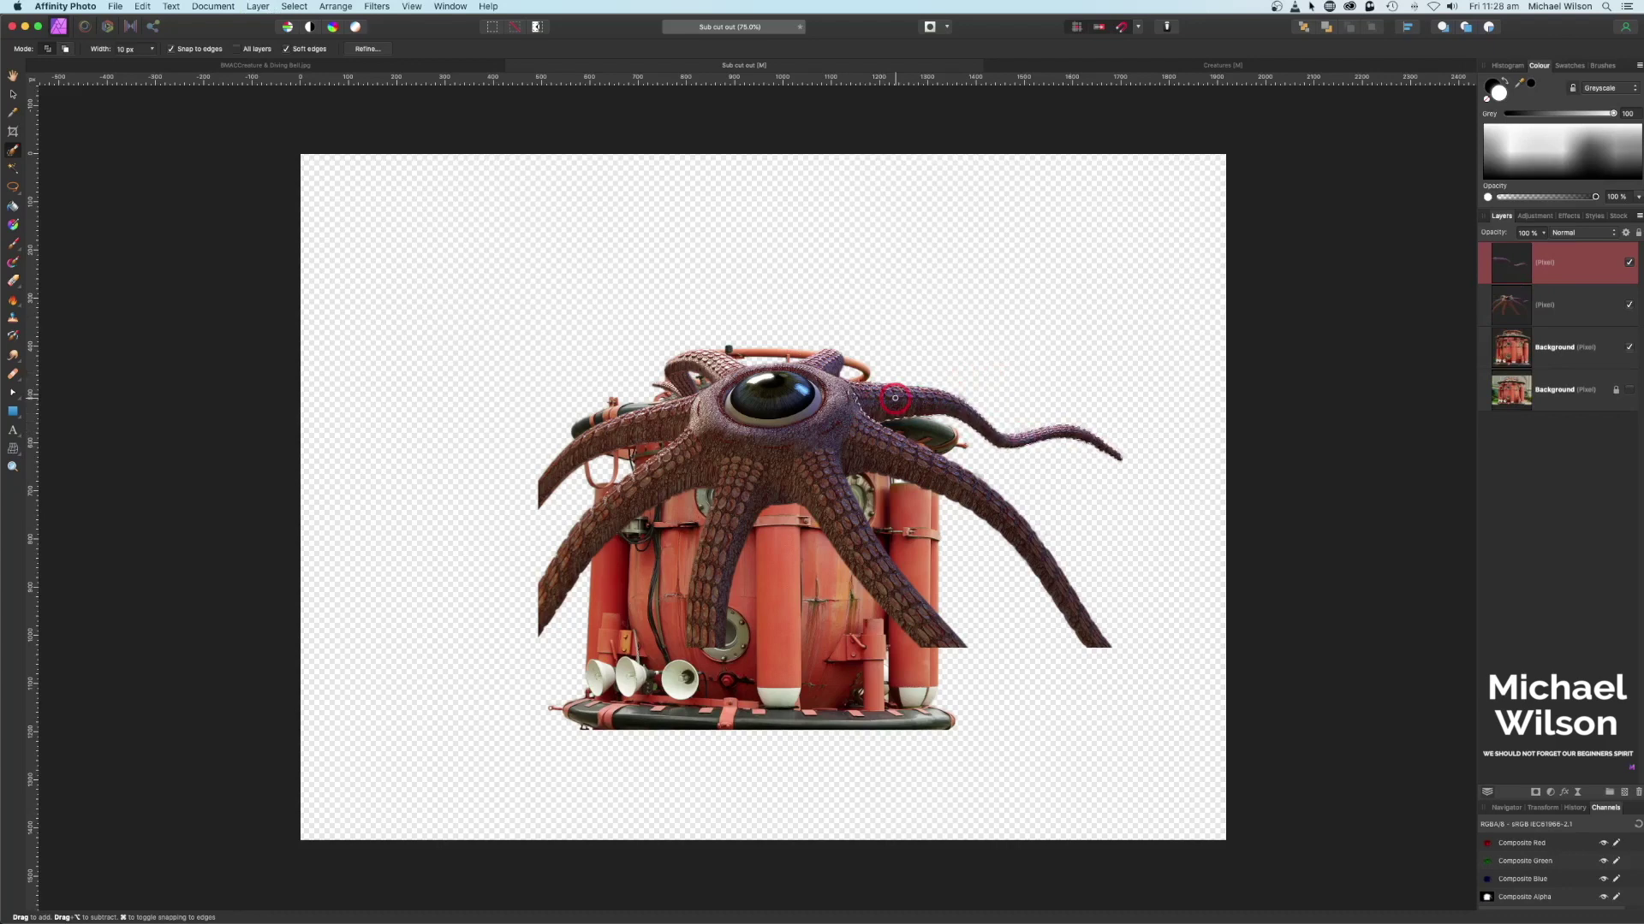
click(24, 92)
click(934, 381)
drag(1006, 399, 889, 311)
drag(886, 316, 858, 308)
drag(861, 405, 860, 406)
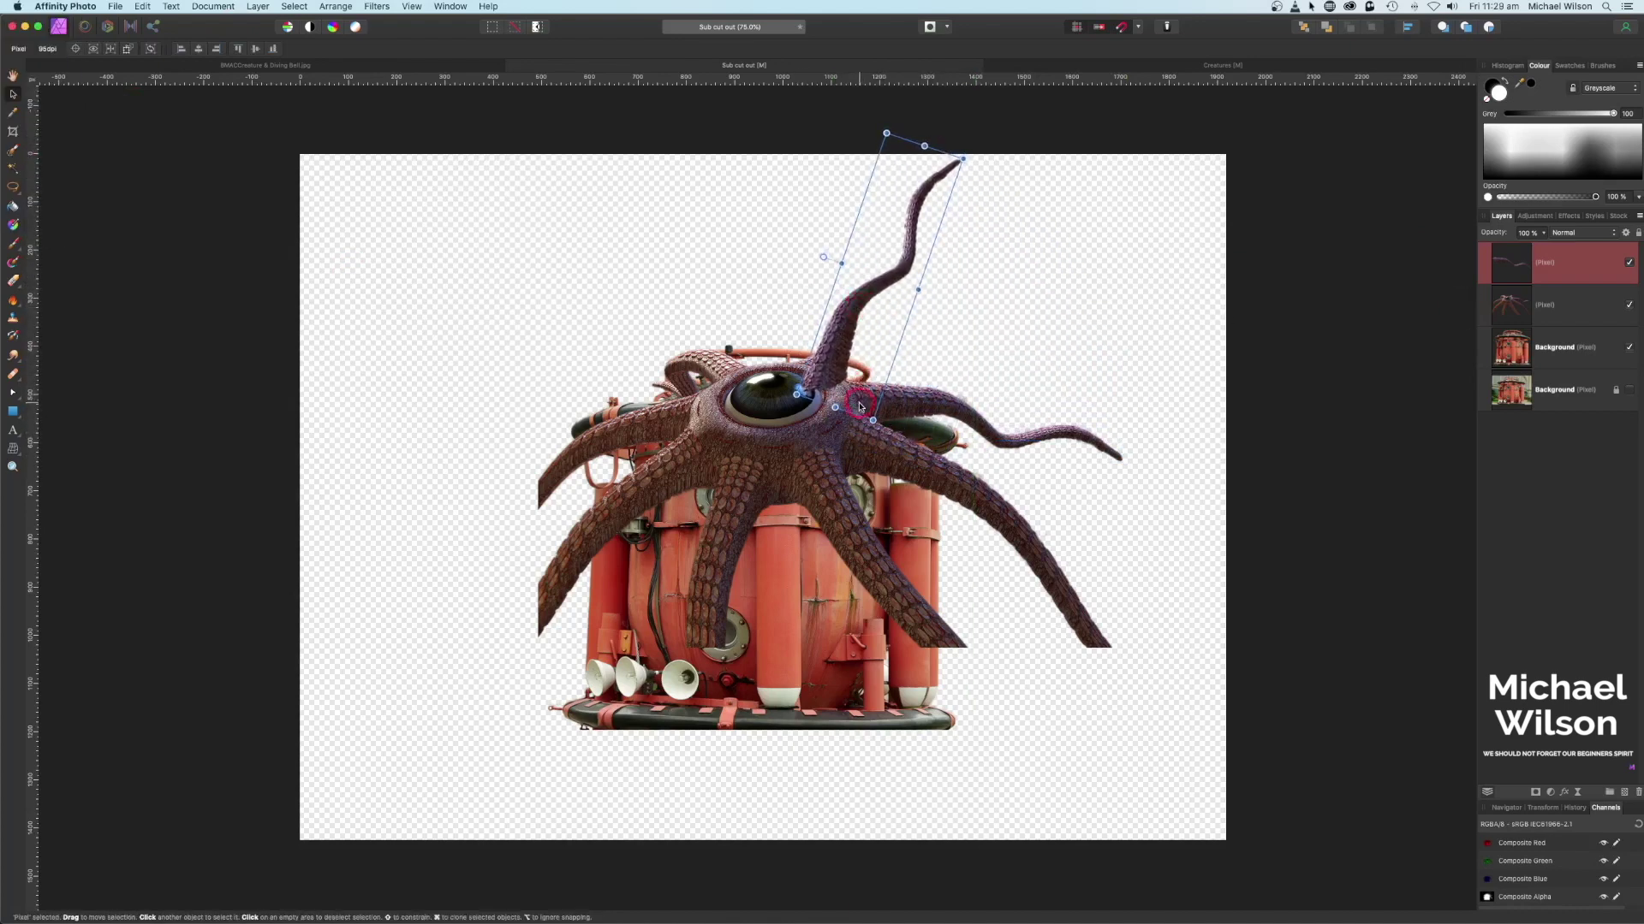
Move the upright tentacle's layer below the diving bell layer and fine-tune its rotation and position
drag(1590, 276, 1573, 337)
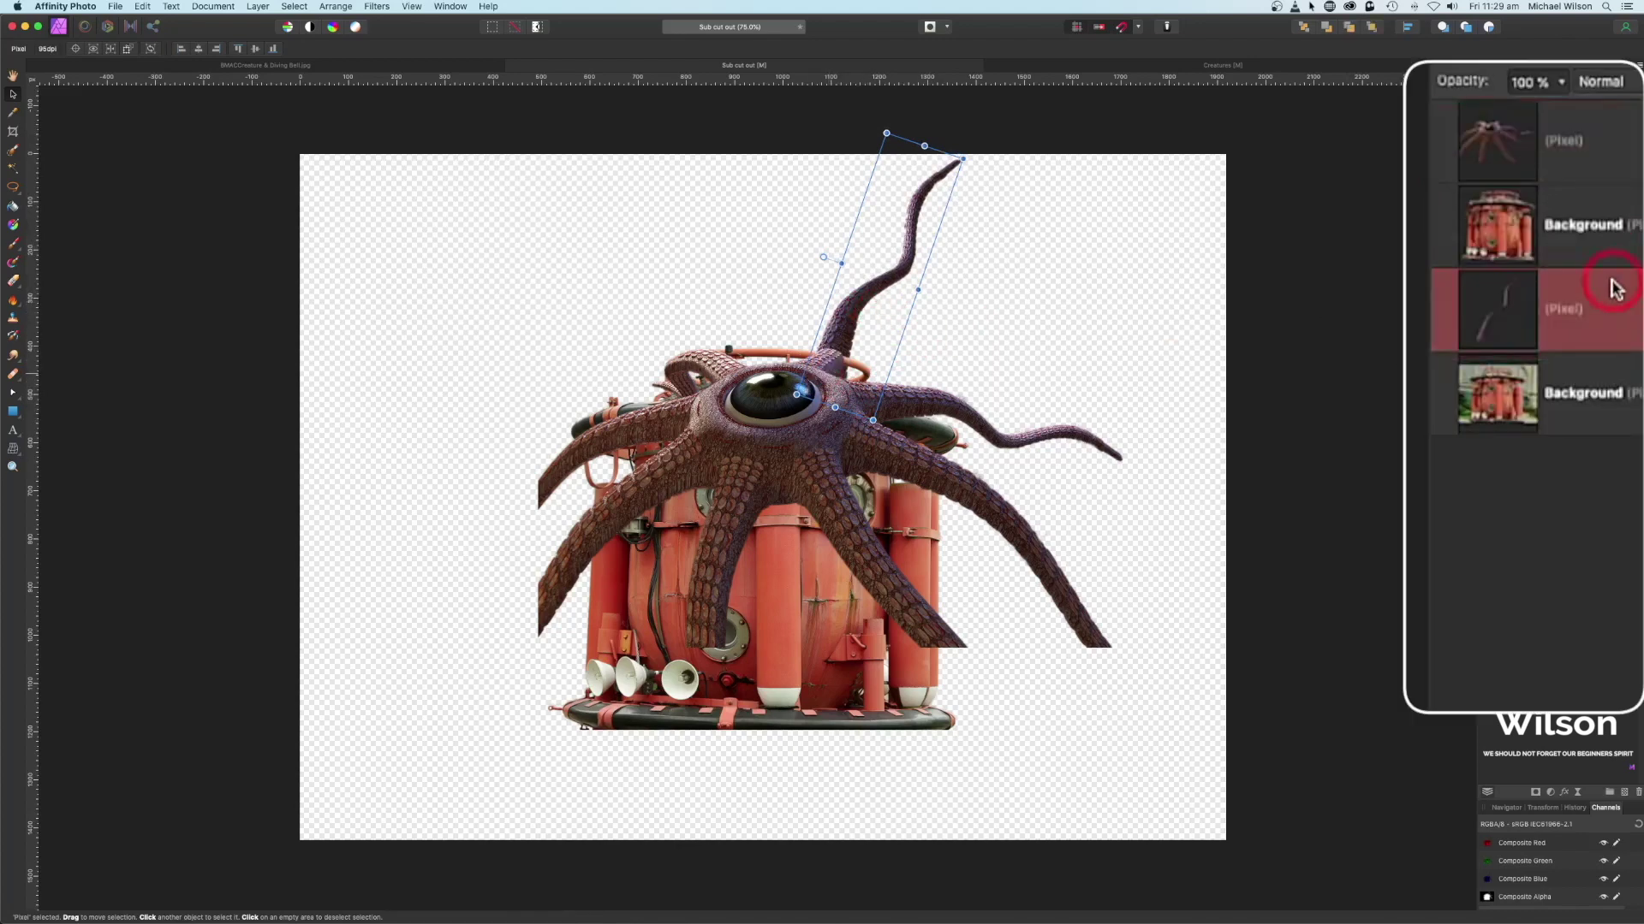
drag(825, 257, 829, 262)
click(818, 383)
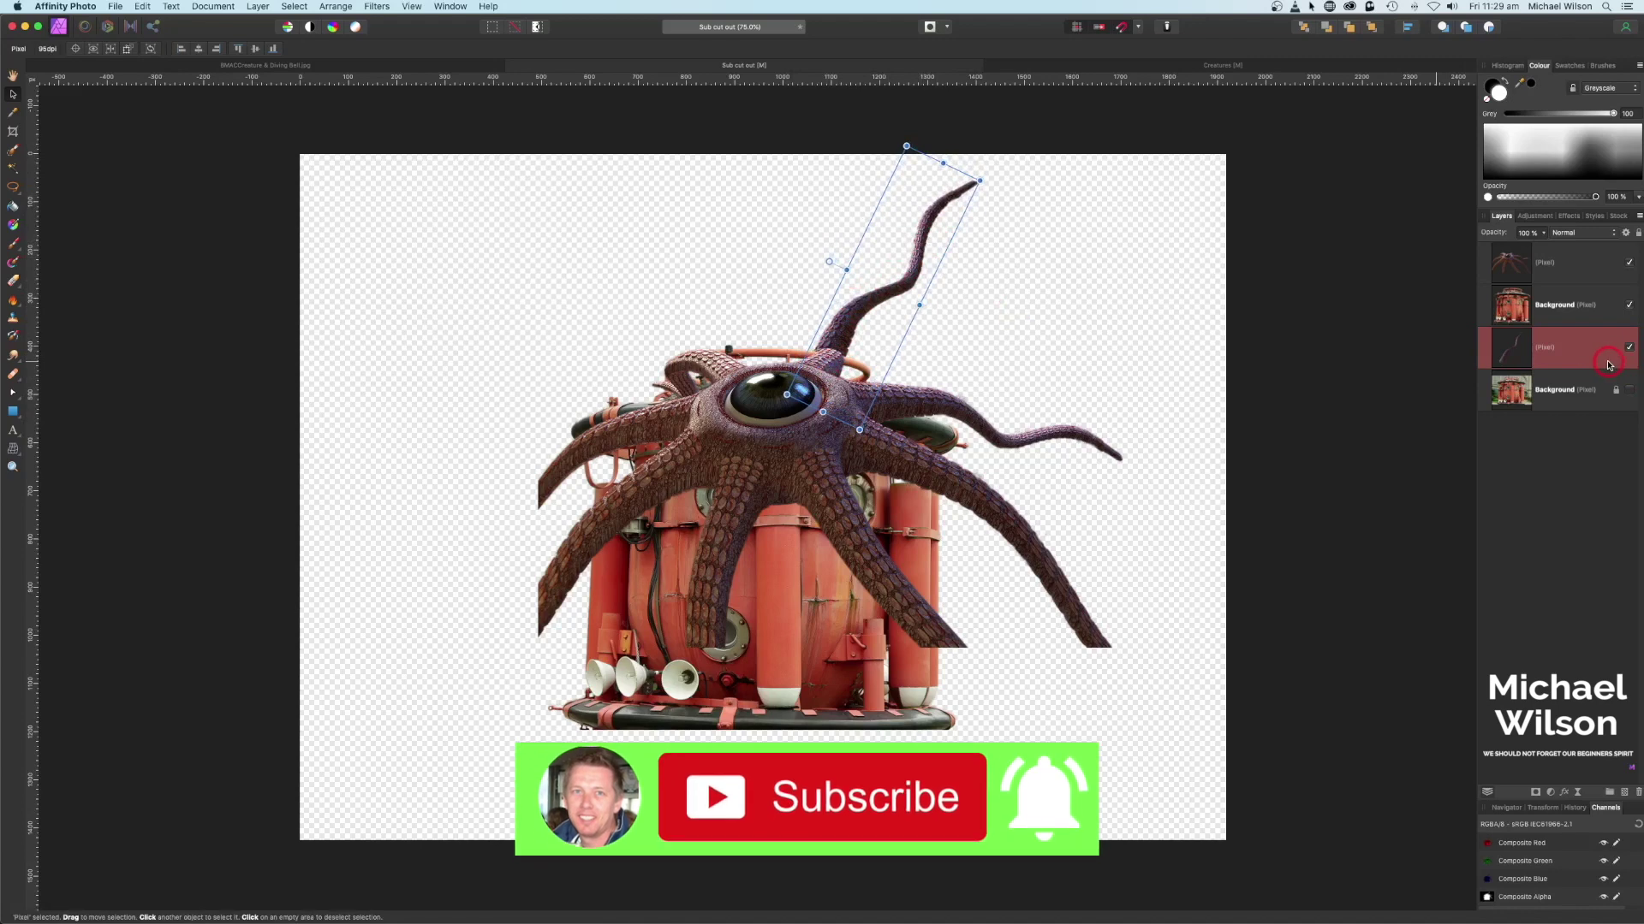
Duplicate the upright tentacle, flip the copy horizontally and place it on the left side of the creature's head
key(super+shift+n)
drag(897, 305, 839, 294)
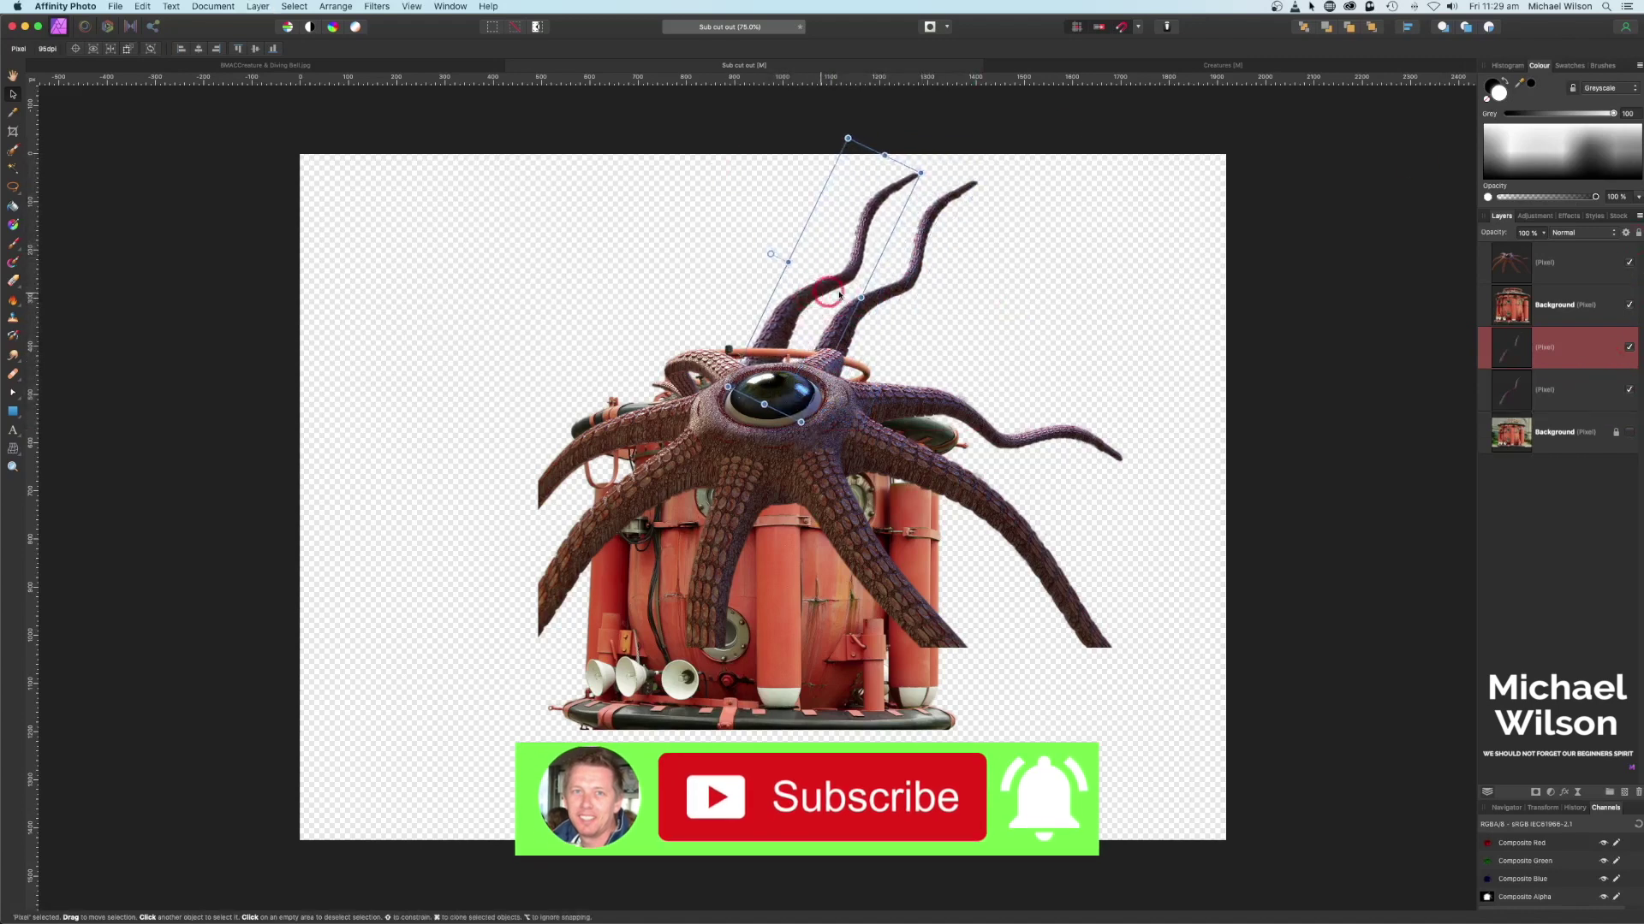
click(335, 6)
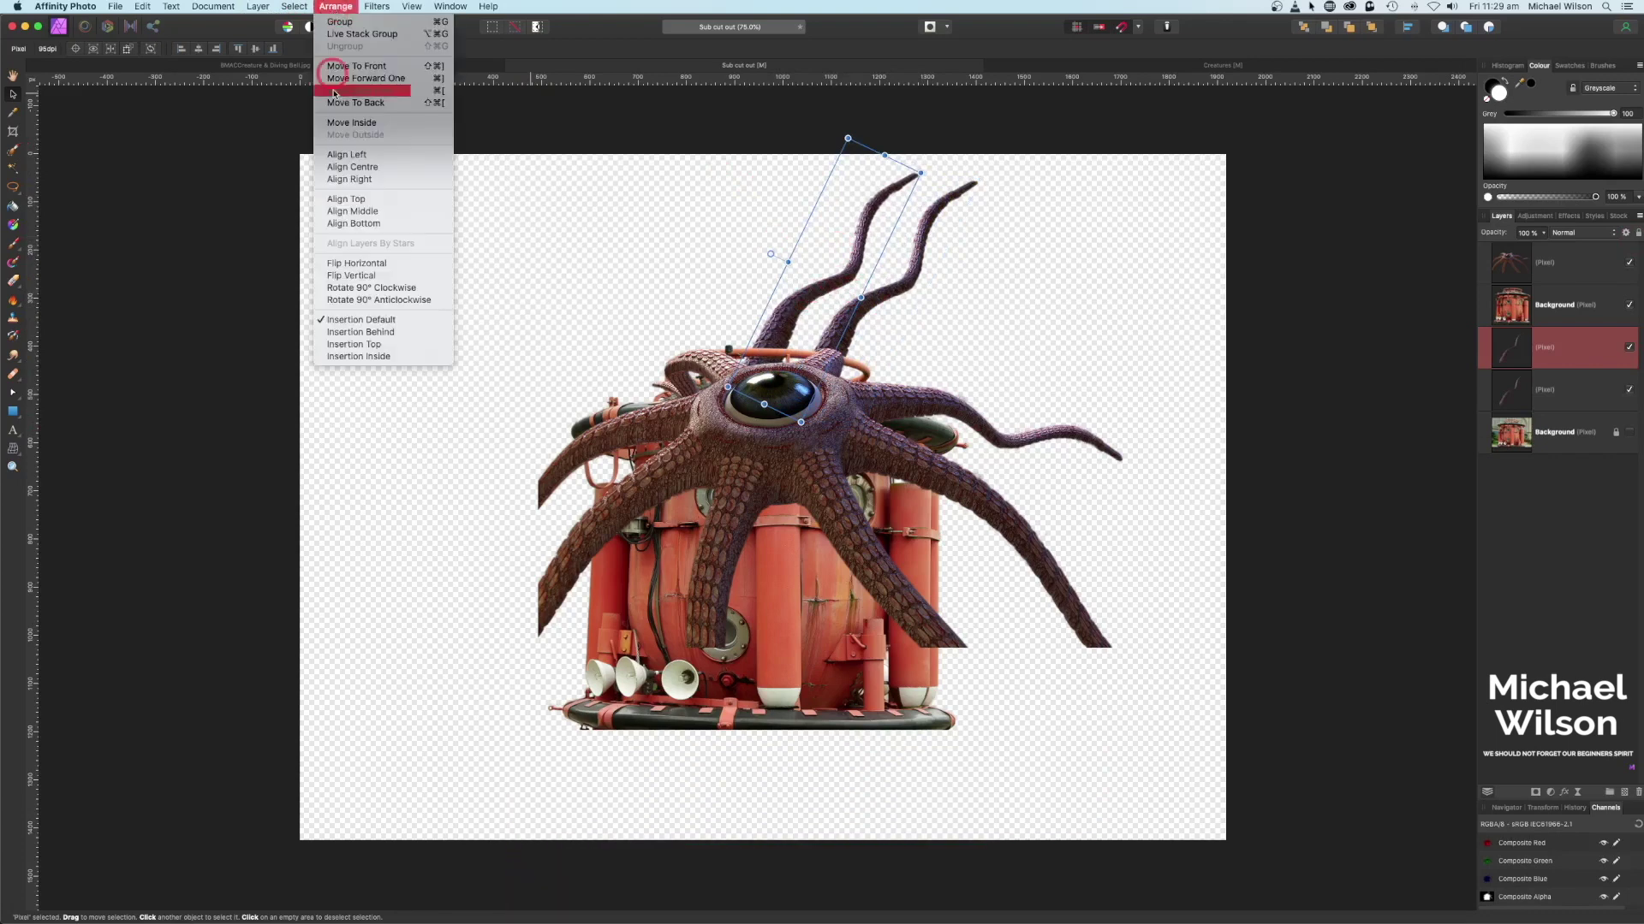
click(356, 263)
drag(897, 366, 702, 374)
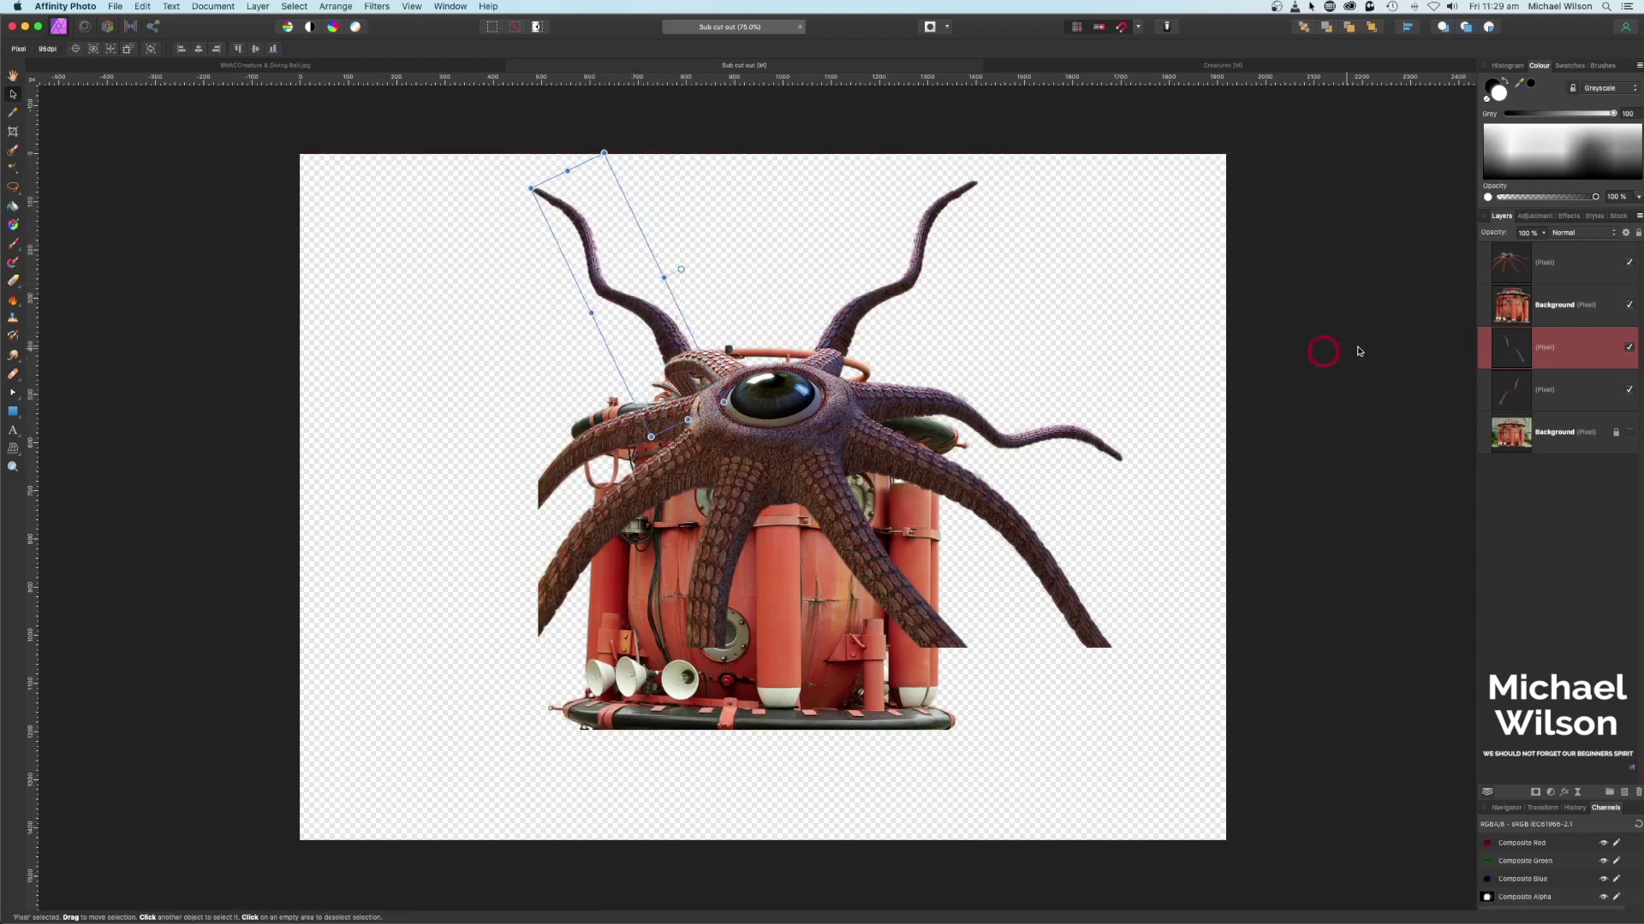
Select the creature's upper-left cut-off tentacle with the Selection Brush and duplicate it onto a new layer
click(1533, 268)
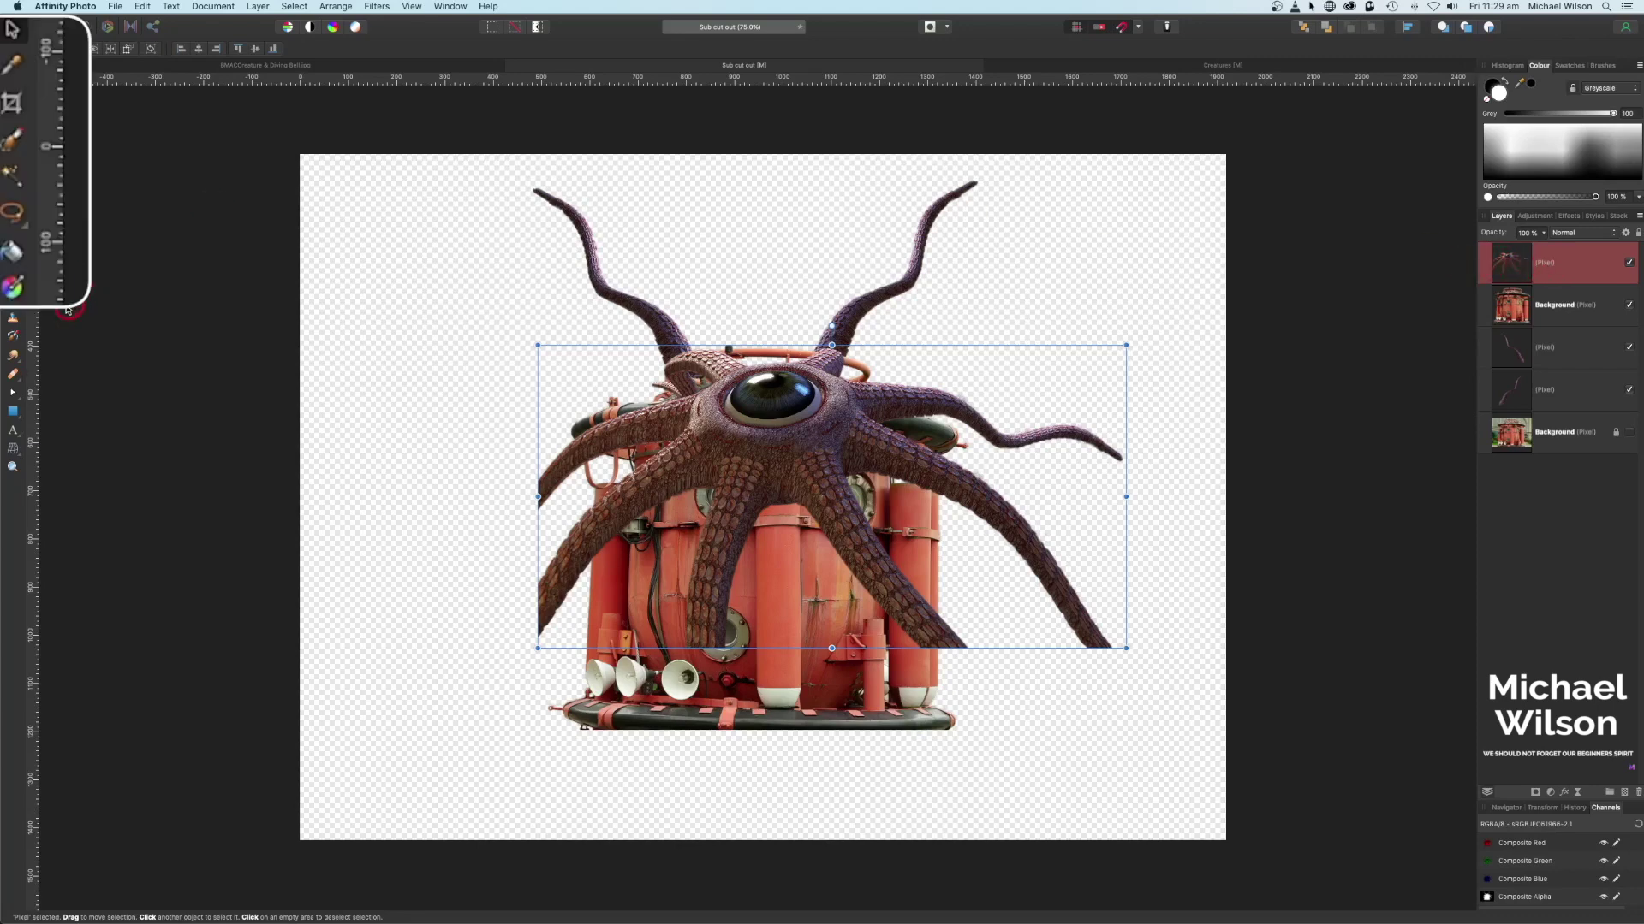
click(14, 139)
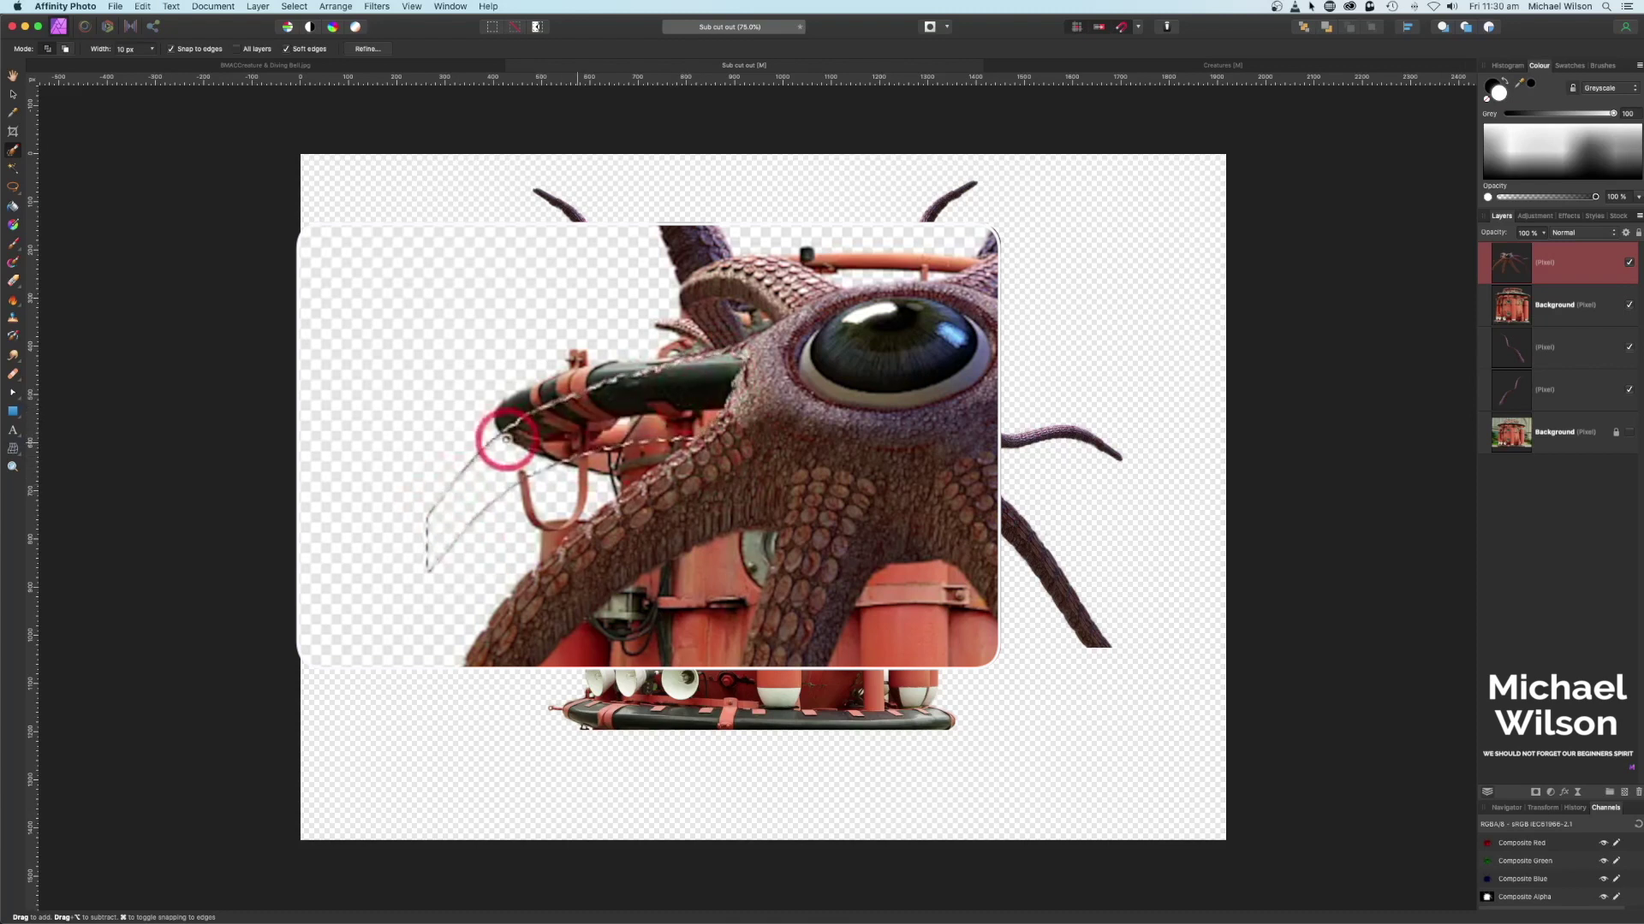
key(super+j)
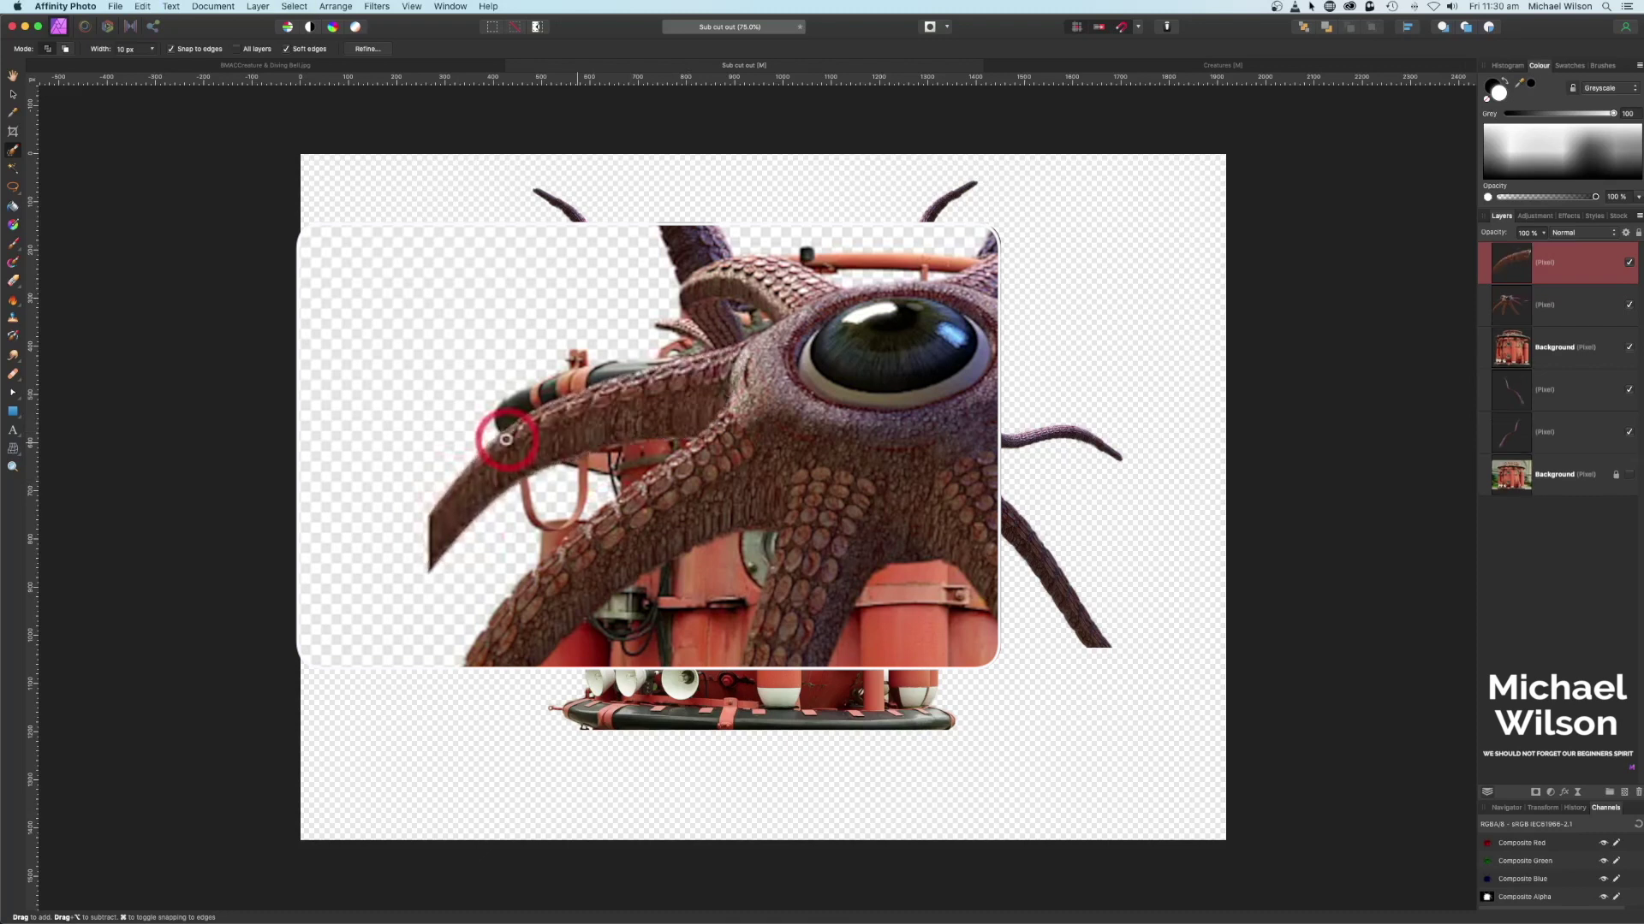
Select the lower-left cut-off tentacle on the creature's layer and duplicate it onto its own layer
click(1523, 308)
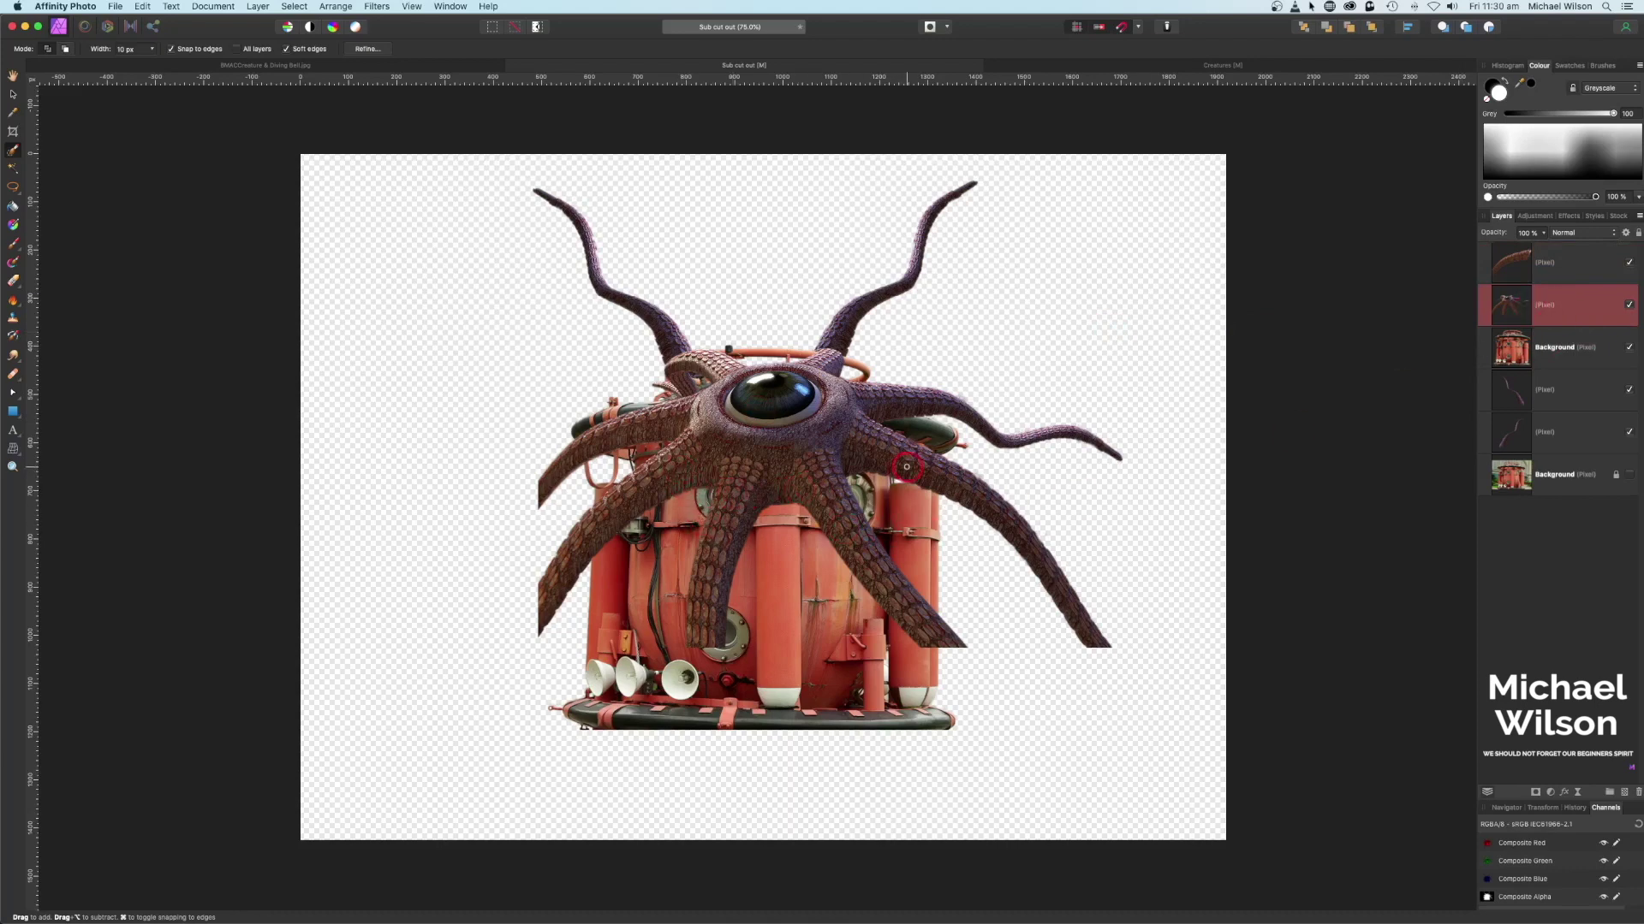
mouse_move(671, 464)
mouse_down()
mouse_move(692, 438)
mouse_move(611, 515)
mouse_up()
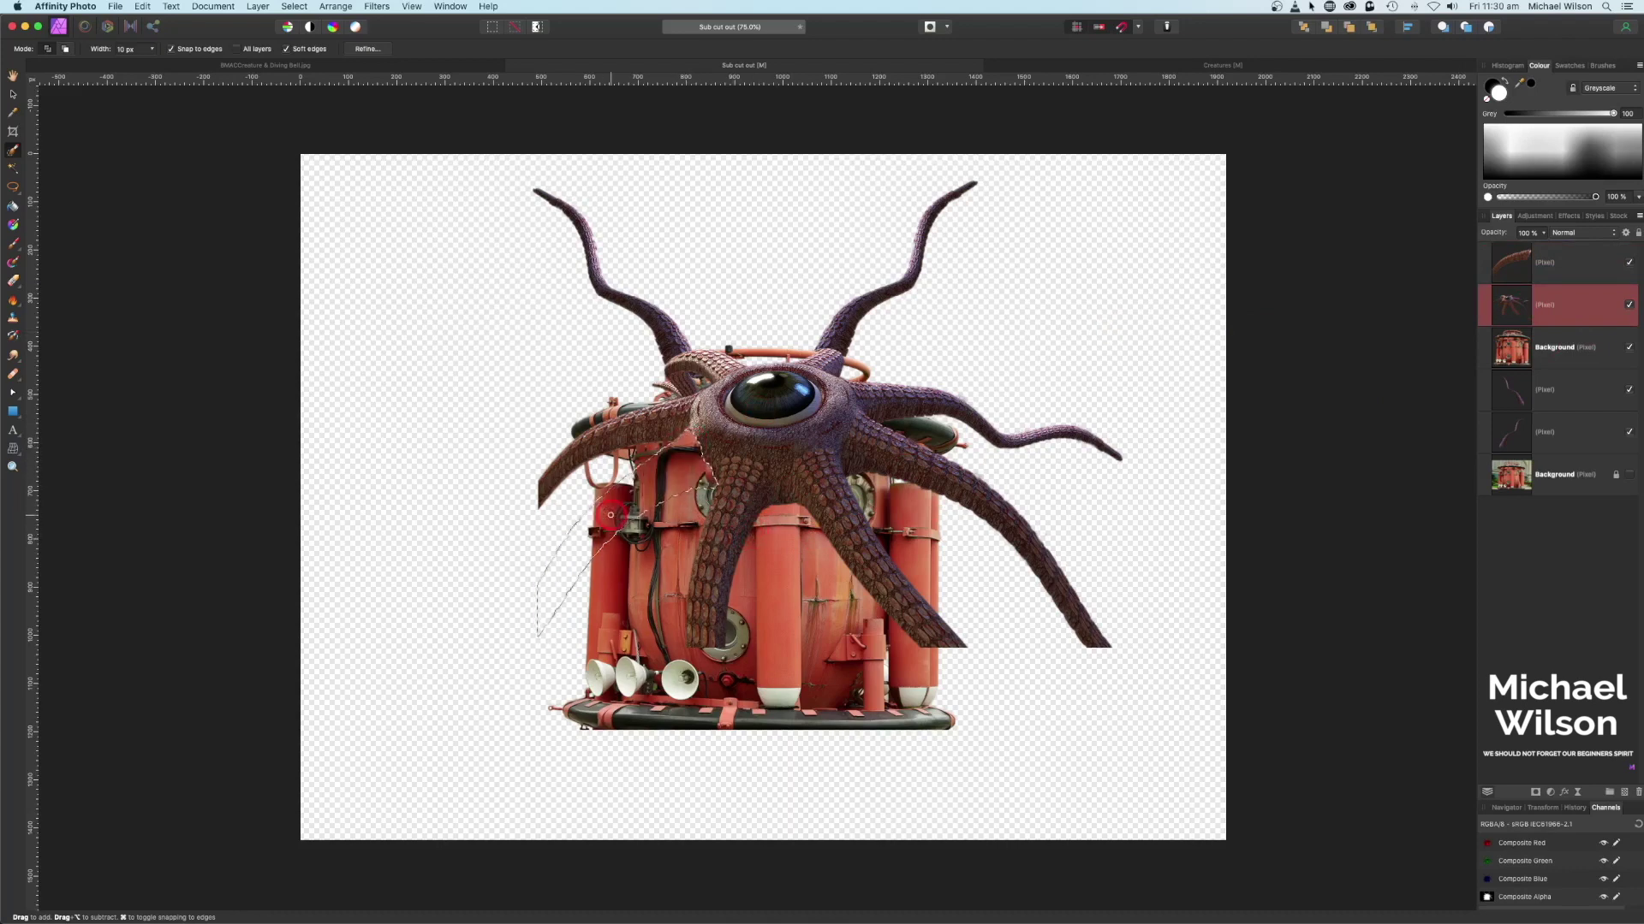
key(super+j)
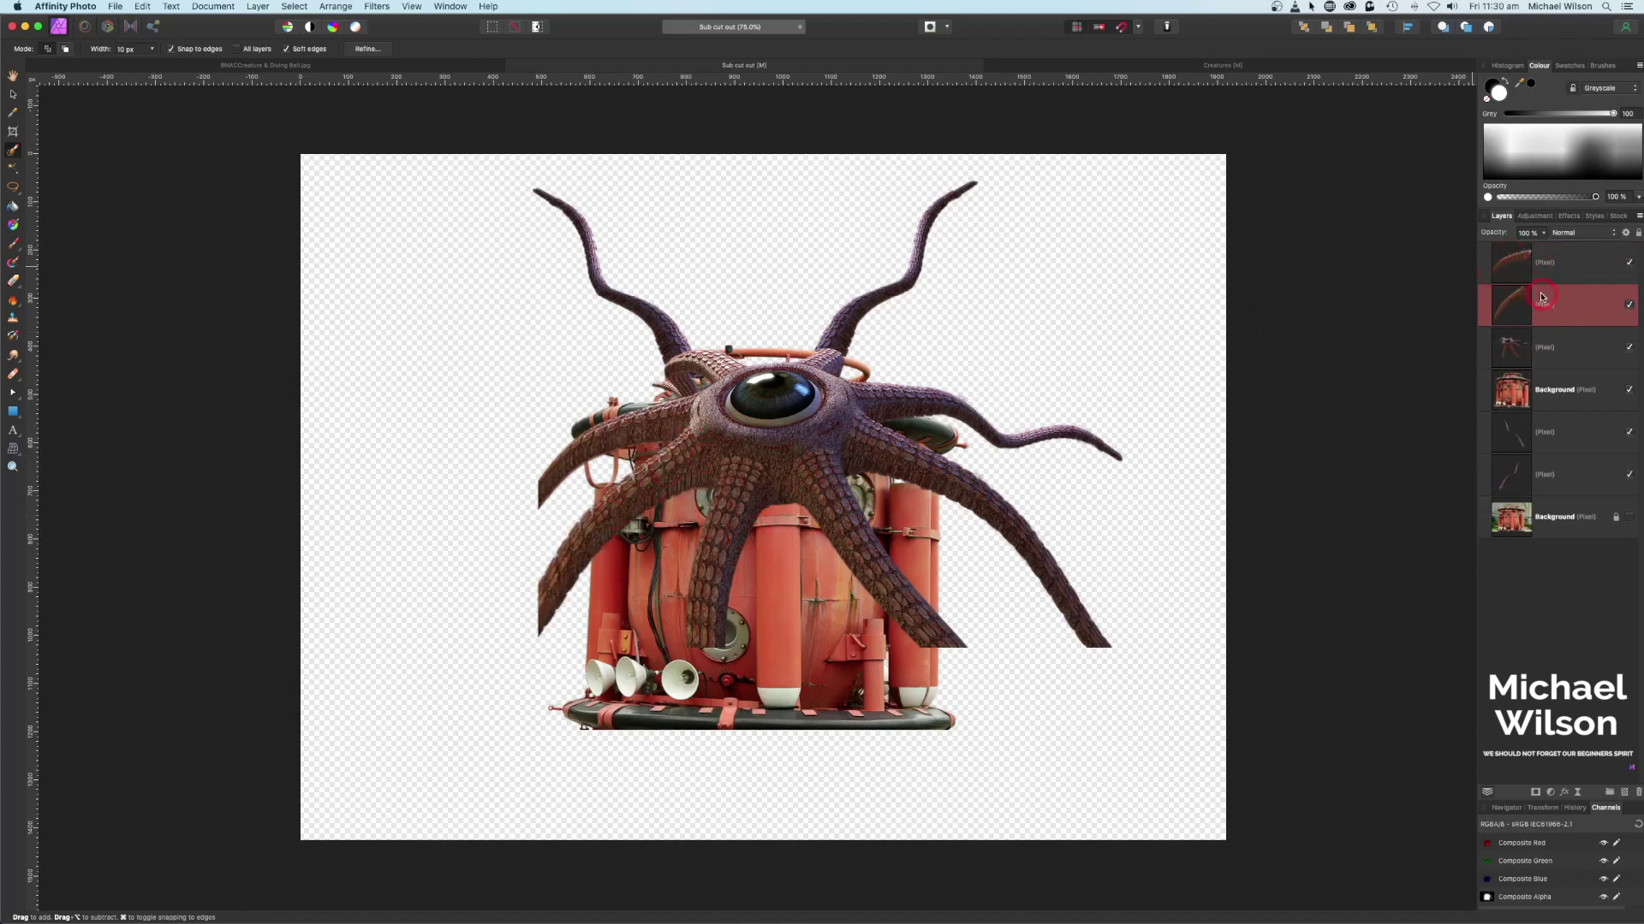
Select the creature's three remaining downward tentacles with the Selection Brush and move each from the creature's layer onto its own layer
click(1556, 352)
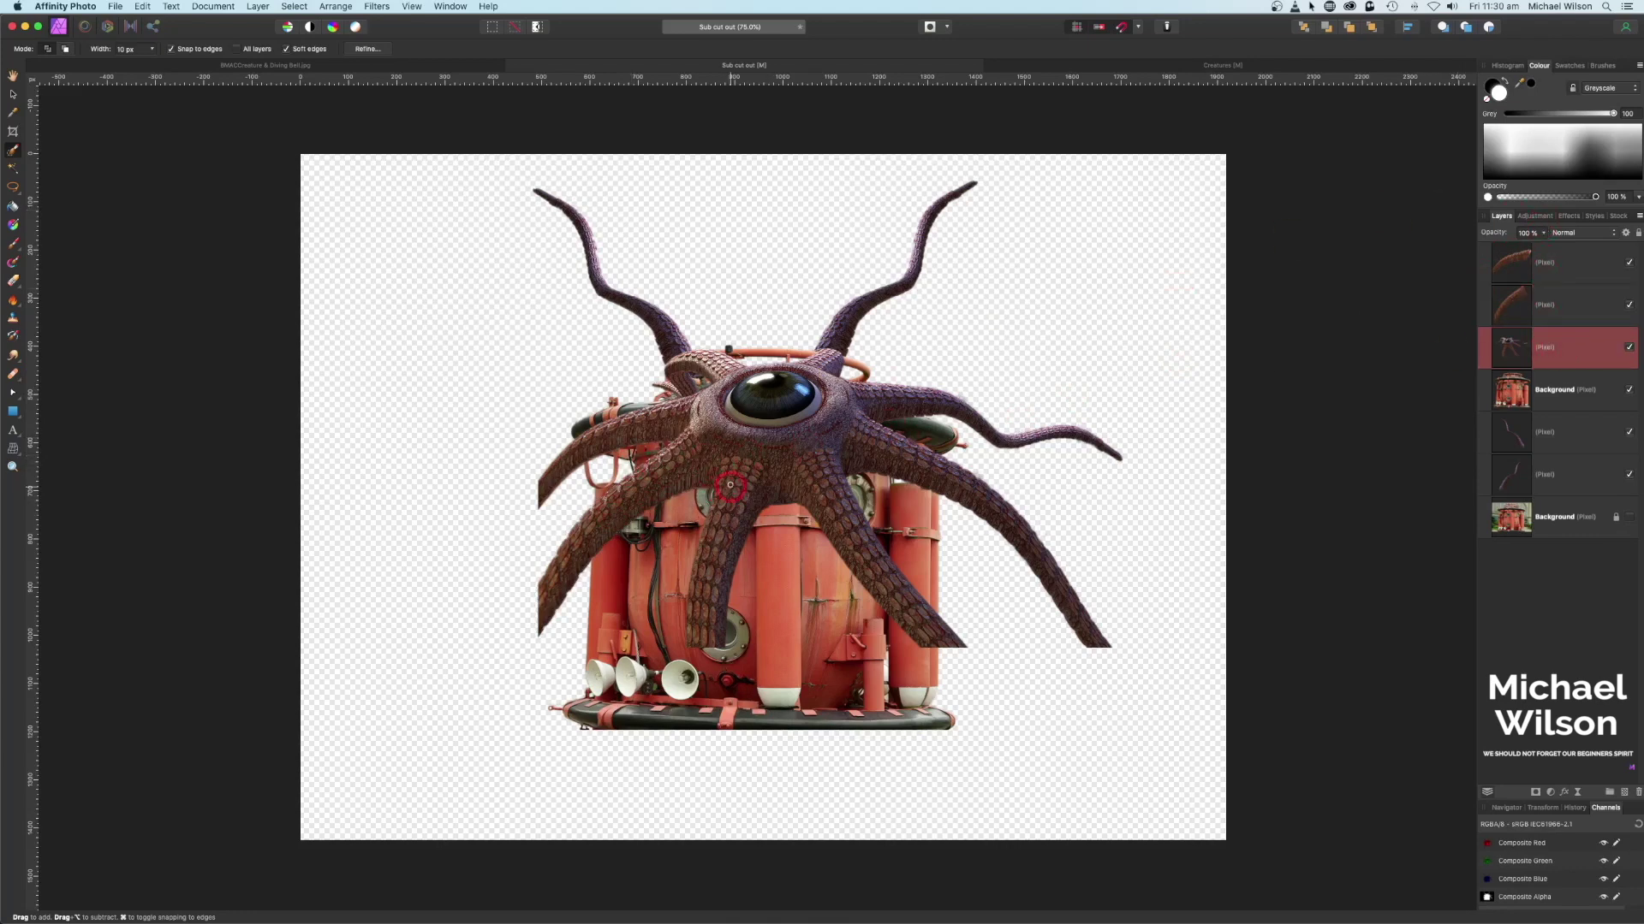
mouse_move(722, 480)
mouse_down()
mouse_move(734, 548)
mouse_move(754, 501)
mouse_move(741, 477)
mouse_move(850, 530)
mouse_move(835, 471)
mouse_move(789, 489)
mouse_move(809, 522)
mouse_move(785, 481)
mouse_move(825, 461)
mouse_move(800, 471)
mouse_move(814, 482)
mouse_up()
key(ctrl+j)
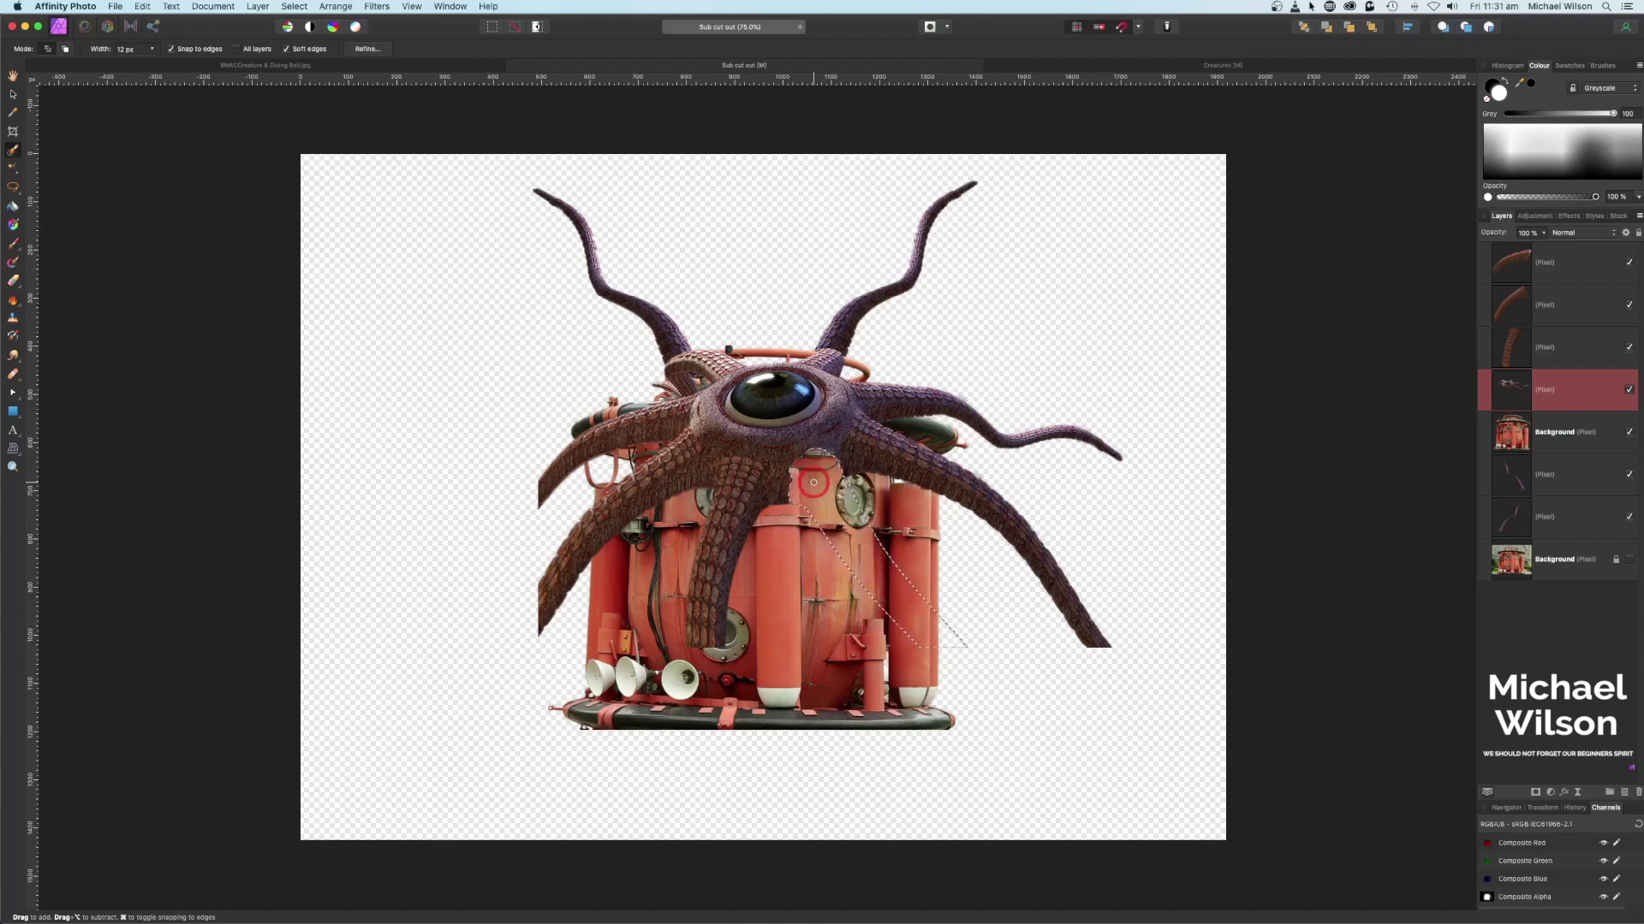
key(super+v)
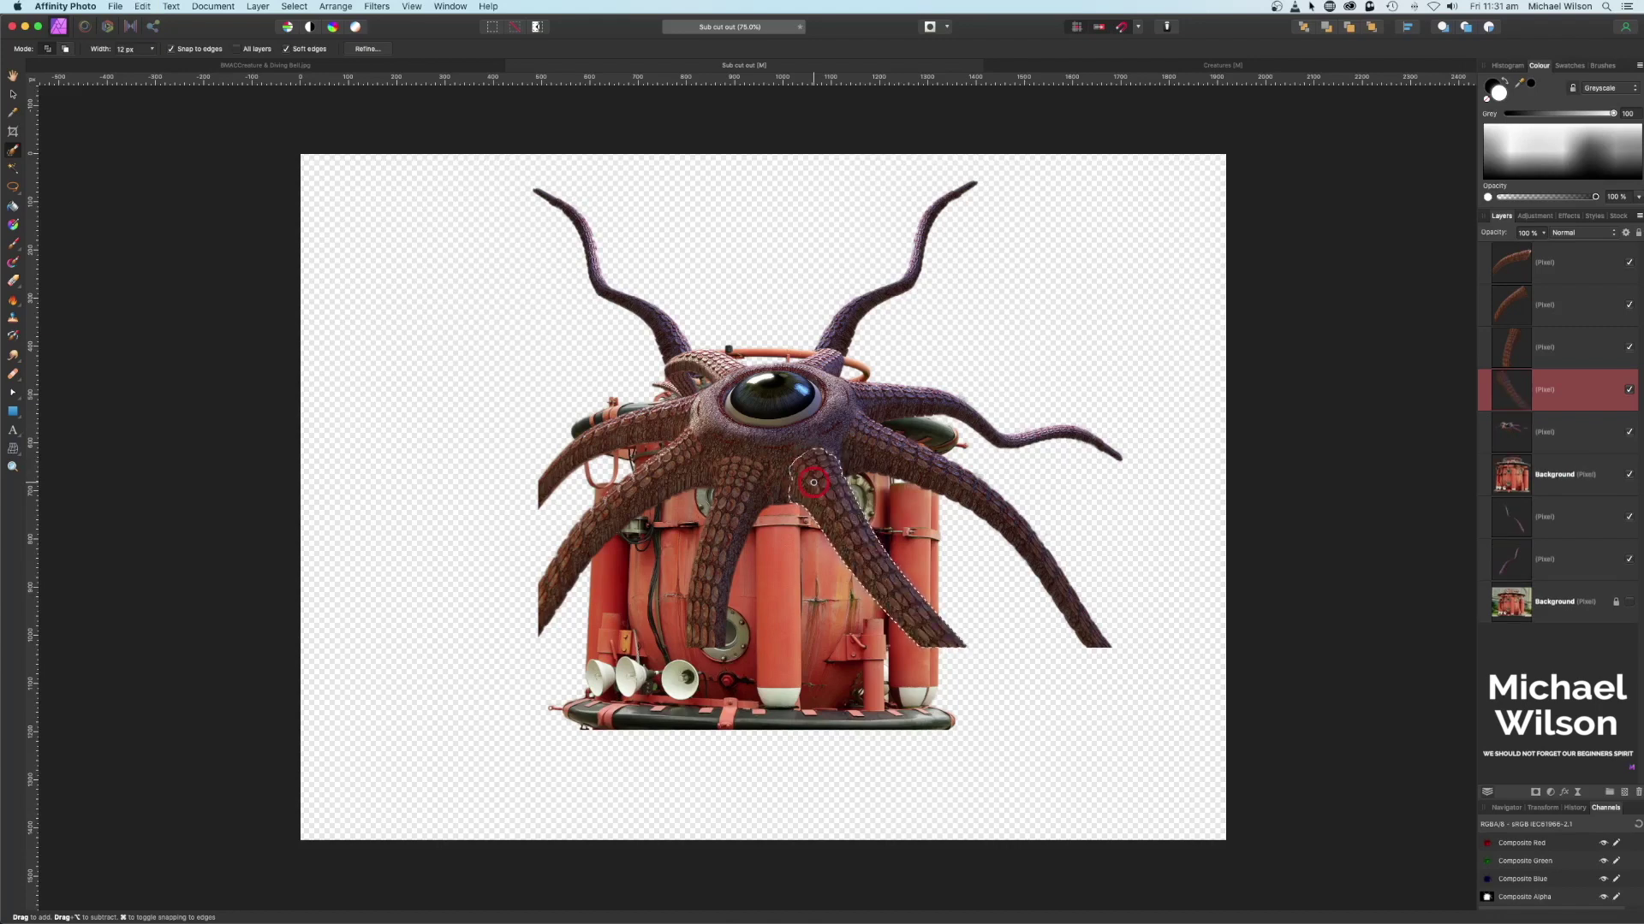
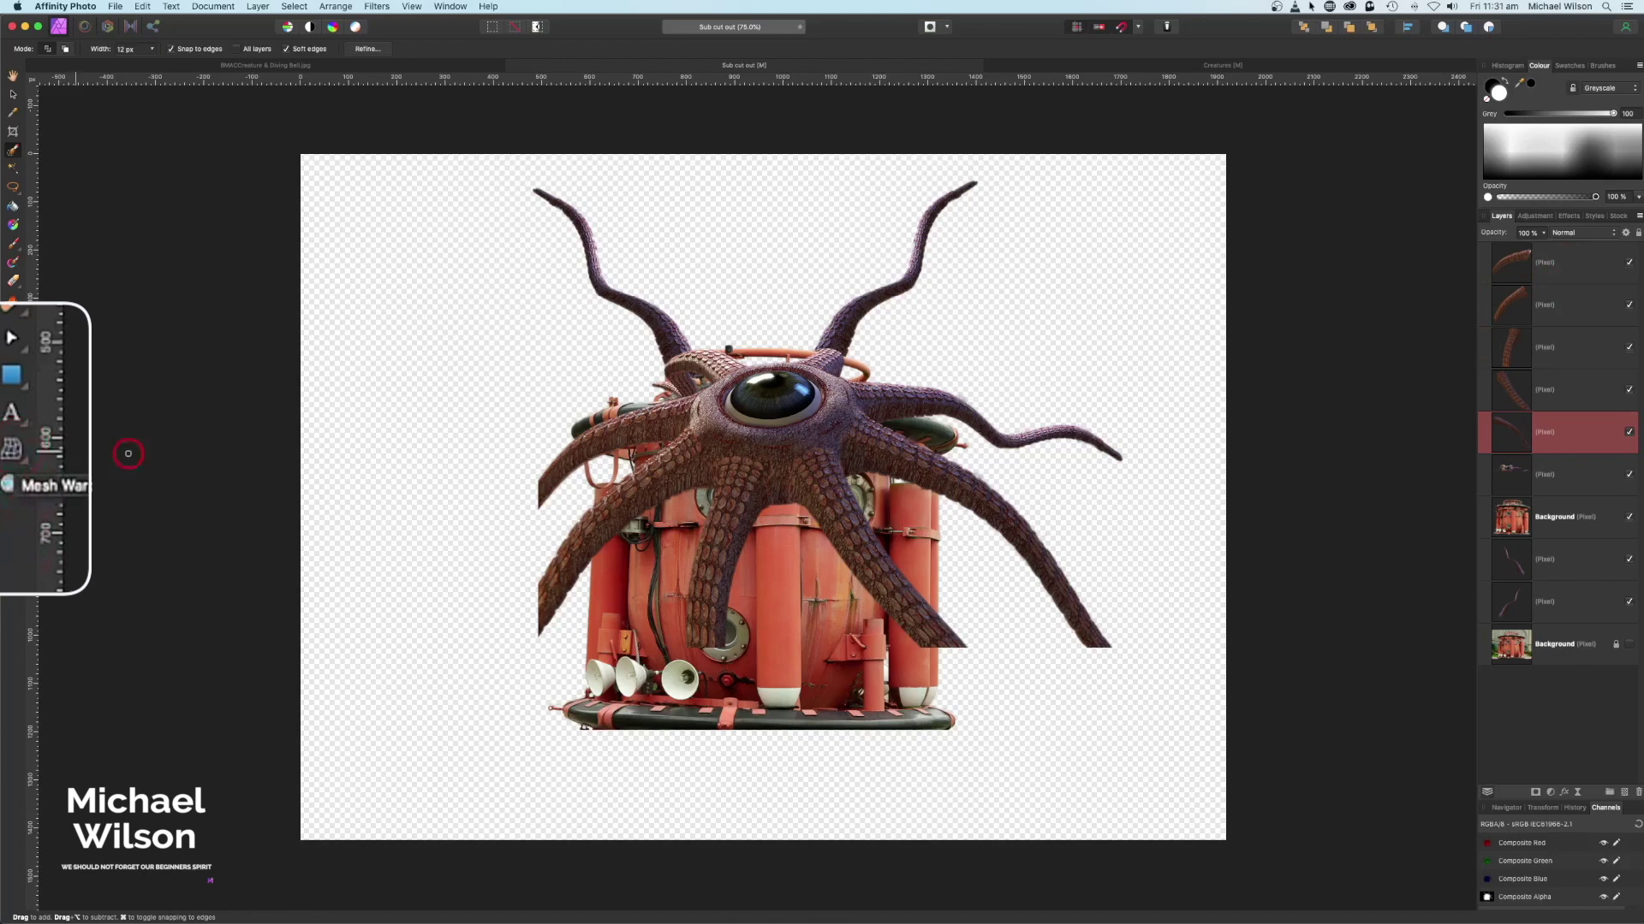
Mesh-warp the upper-left cut-off tentacle so its end bends slightly downward and inward toward the diving bell
click(1546, 260)
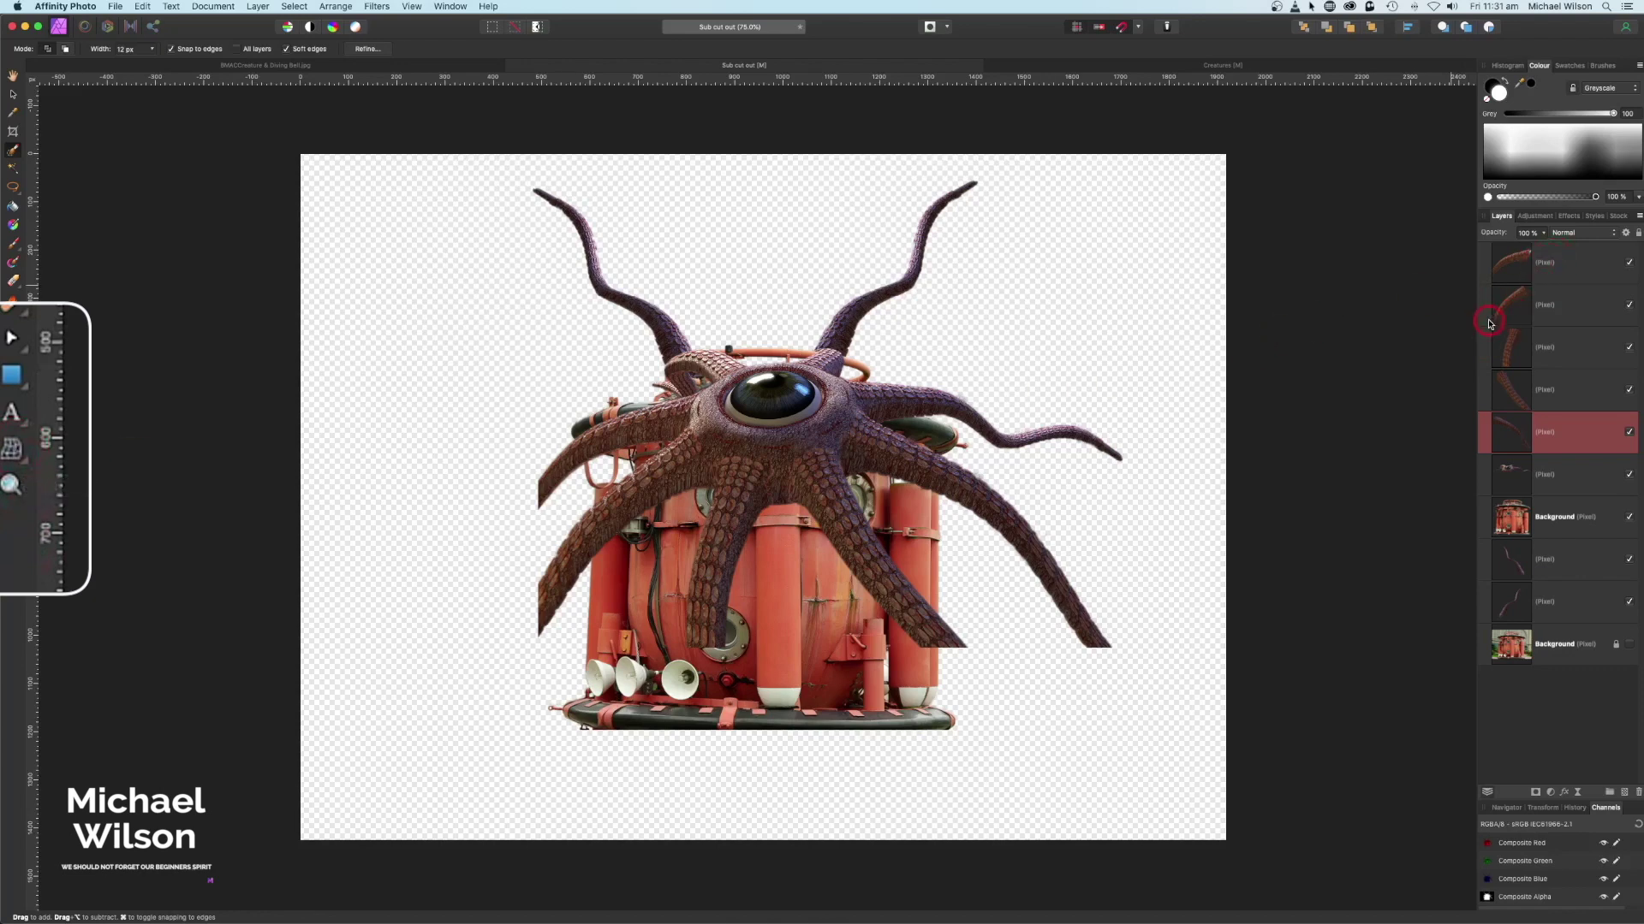
click(1557, 263)
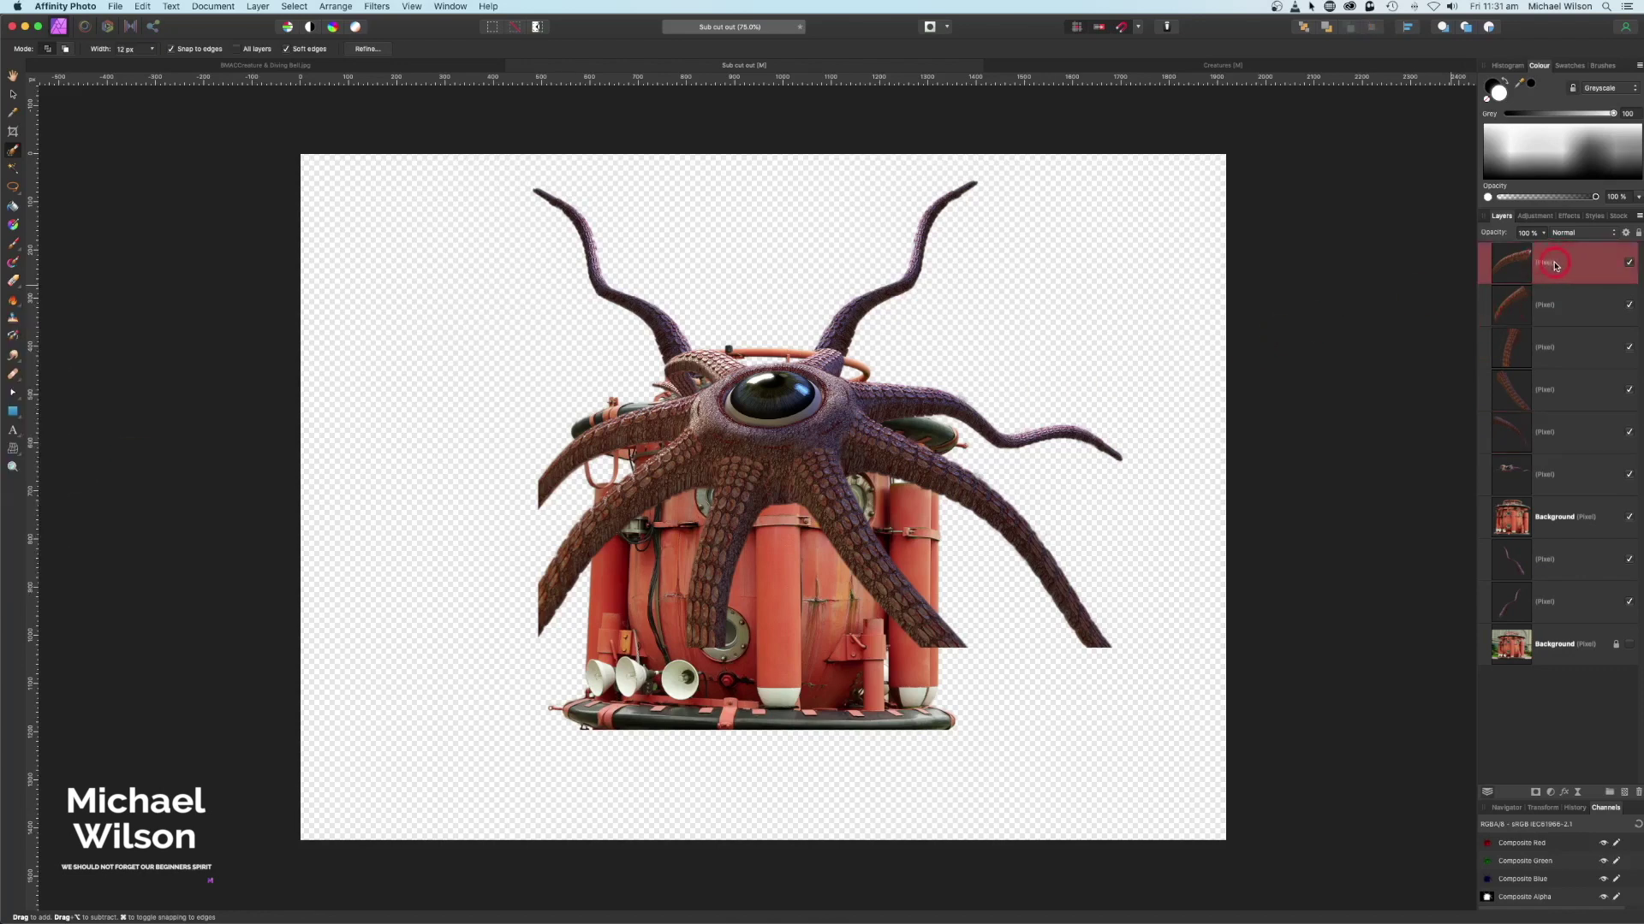
click(13, 448)
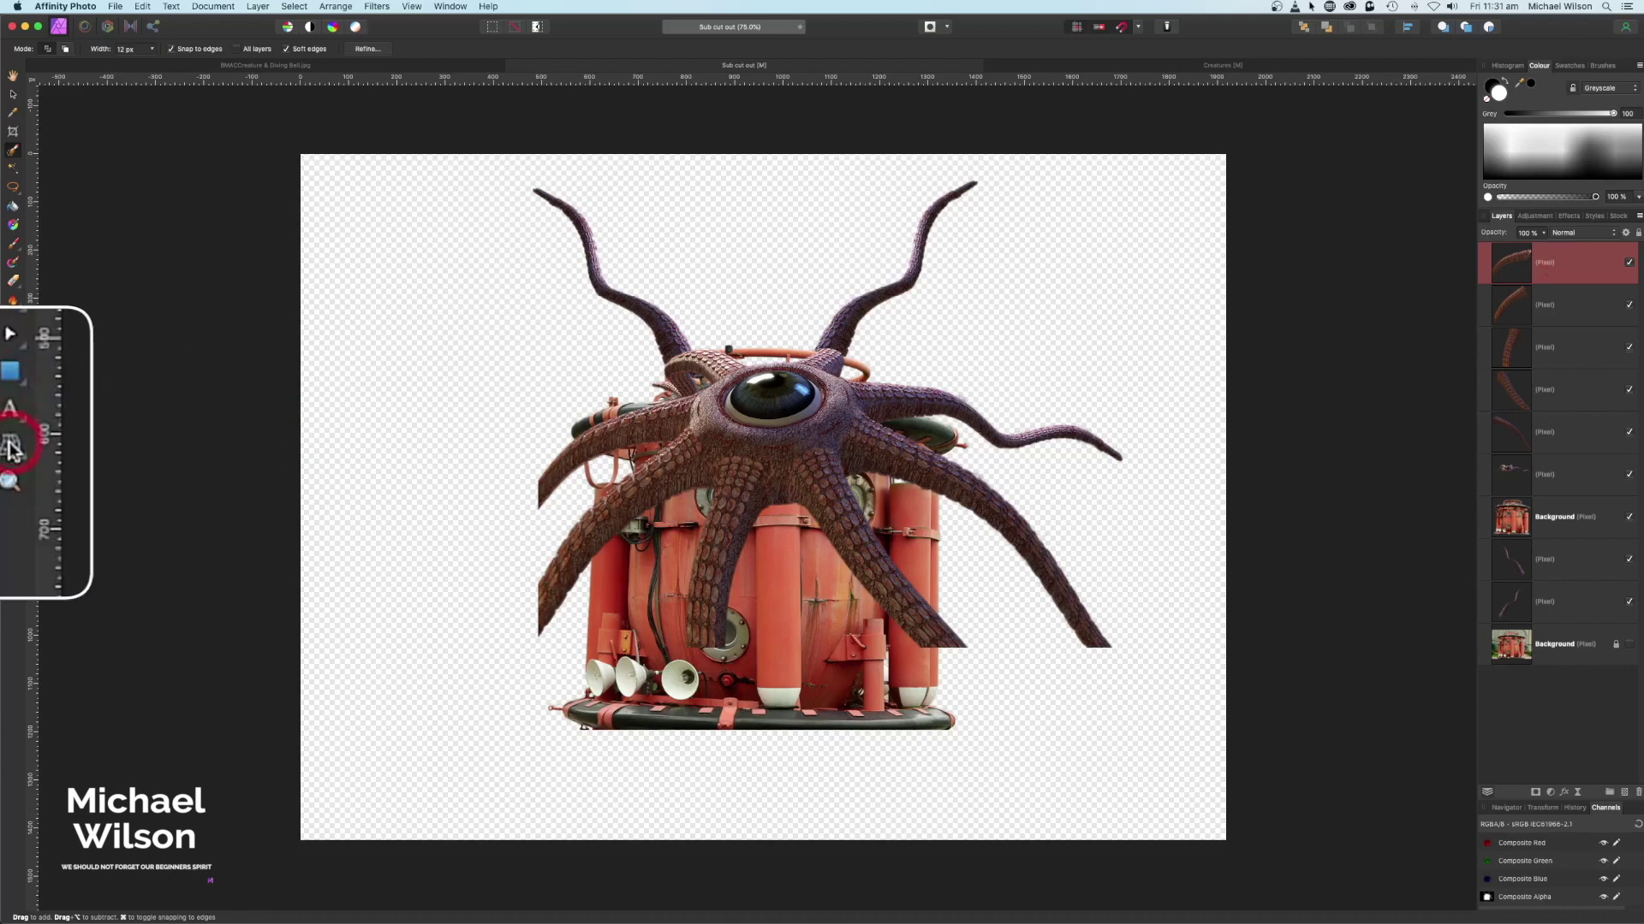
mouse_move(557, 410)
mouse_down()
mouse_move(540, 394)
mouse_move(549, 411)
mouse_up()
drag(537, 511, 553, 541)
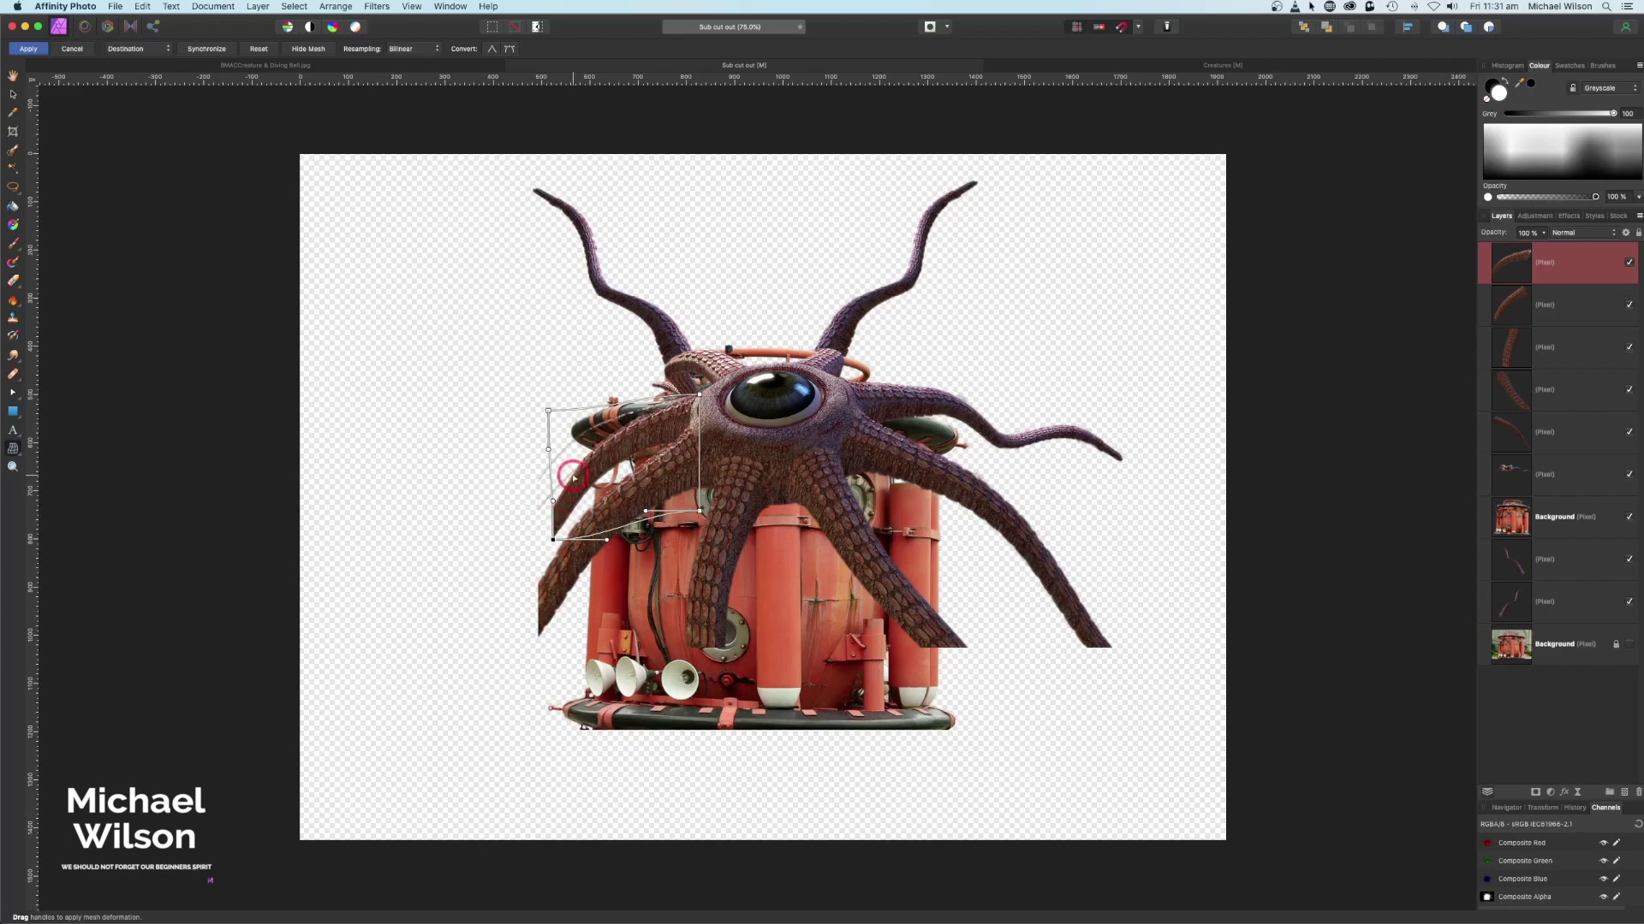
click(29, 49)
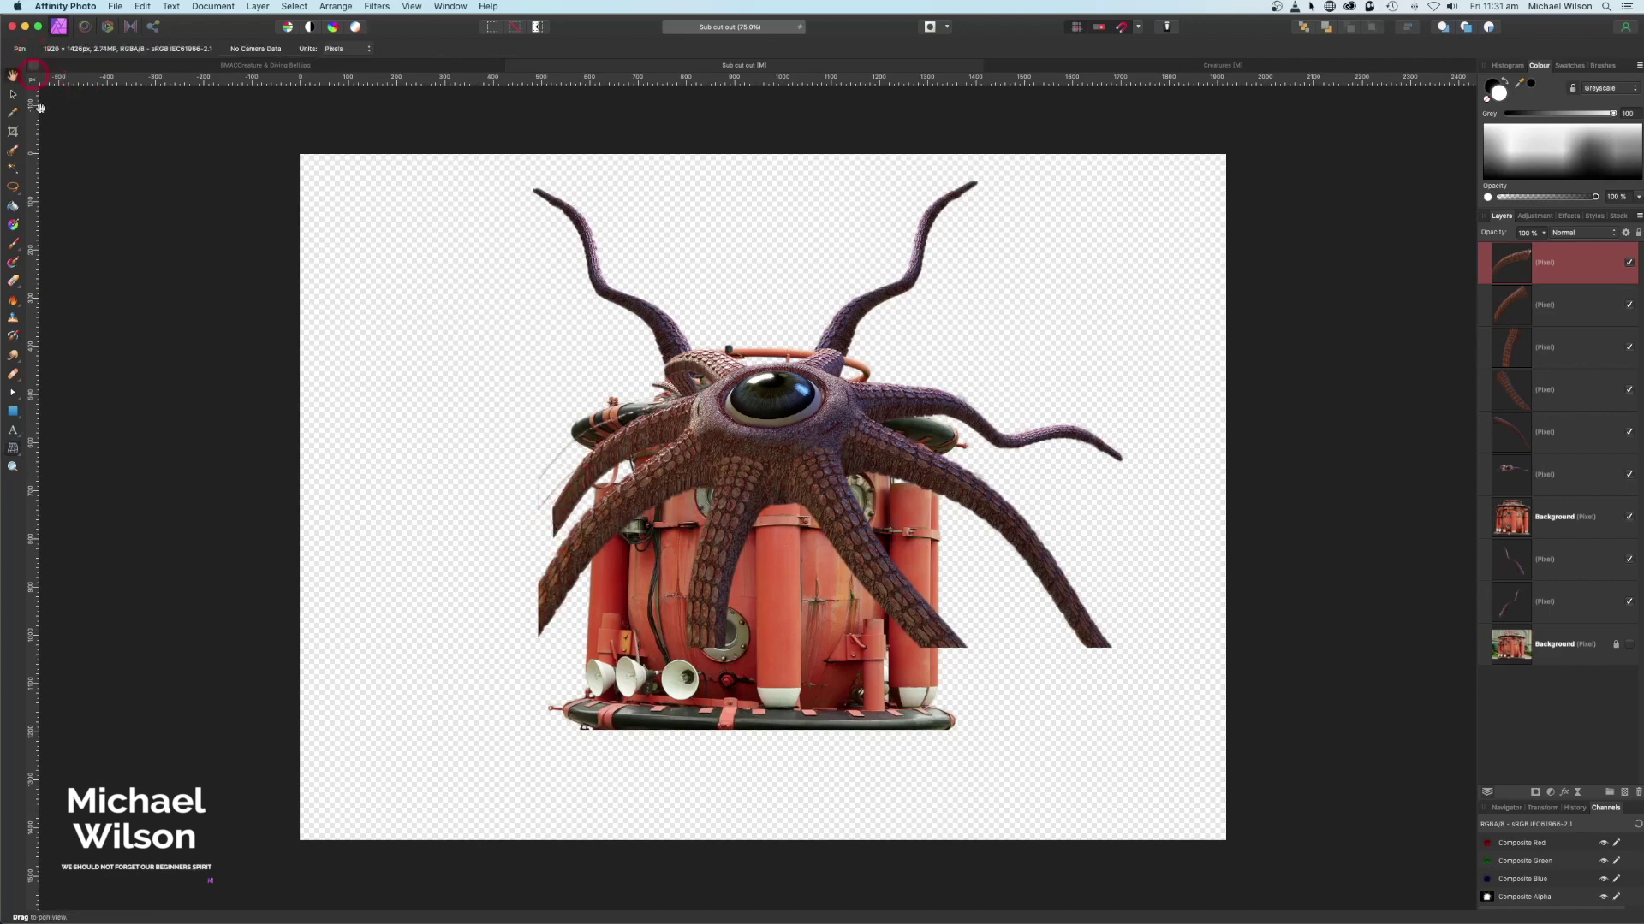
Mesh-warp the lower-left cut-off tentacle so it curls inward and down across the side of the diving bell
click(1580, 304)
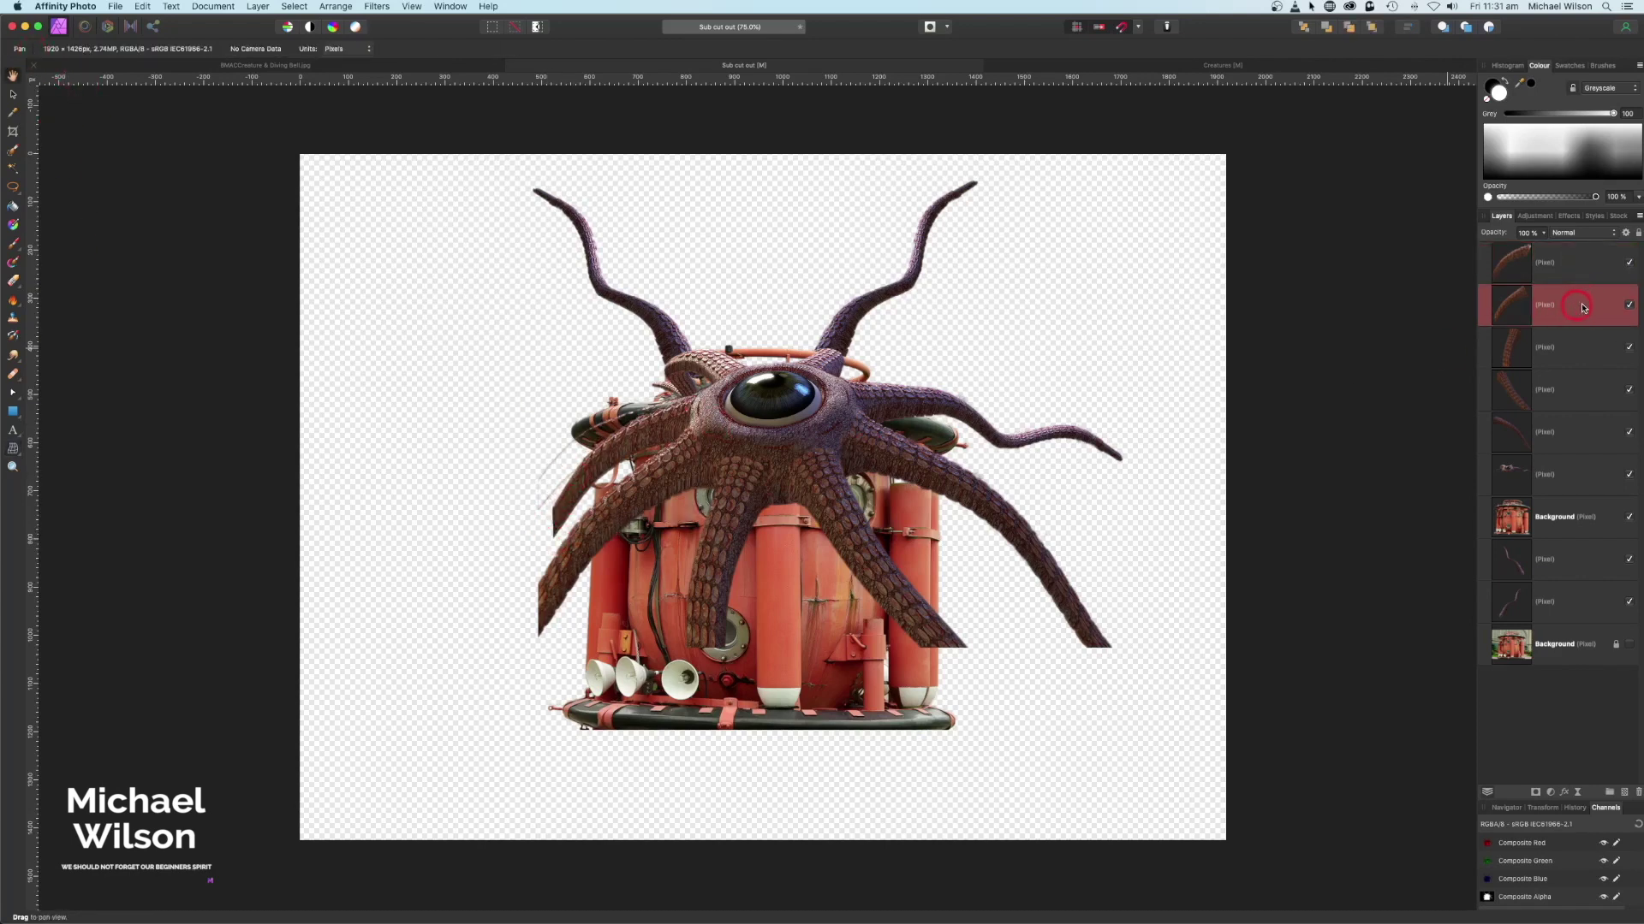
click(13, 449)
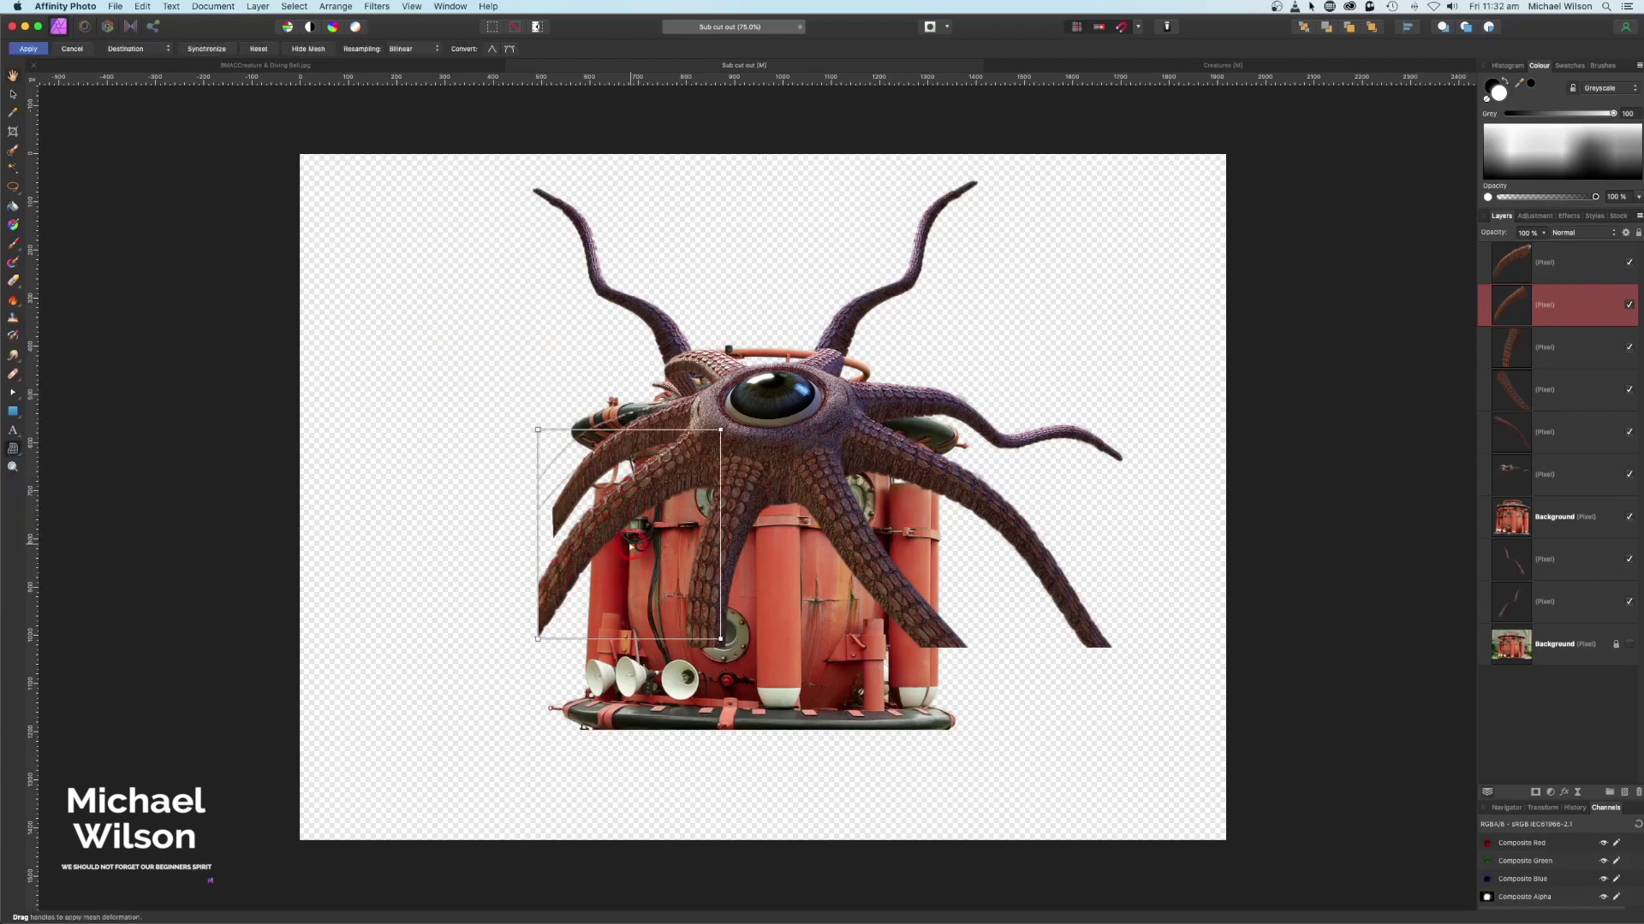
drag(539, 638, 604, 628)
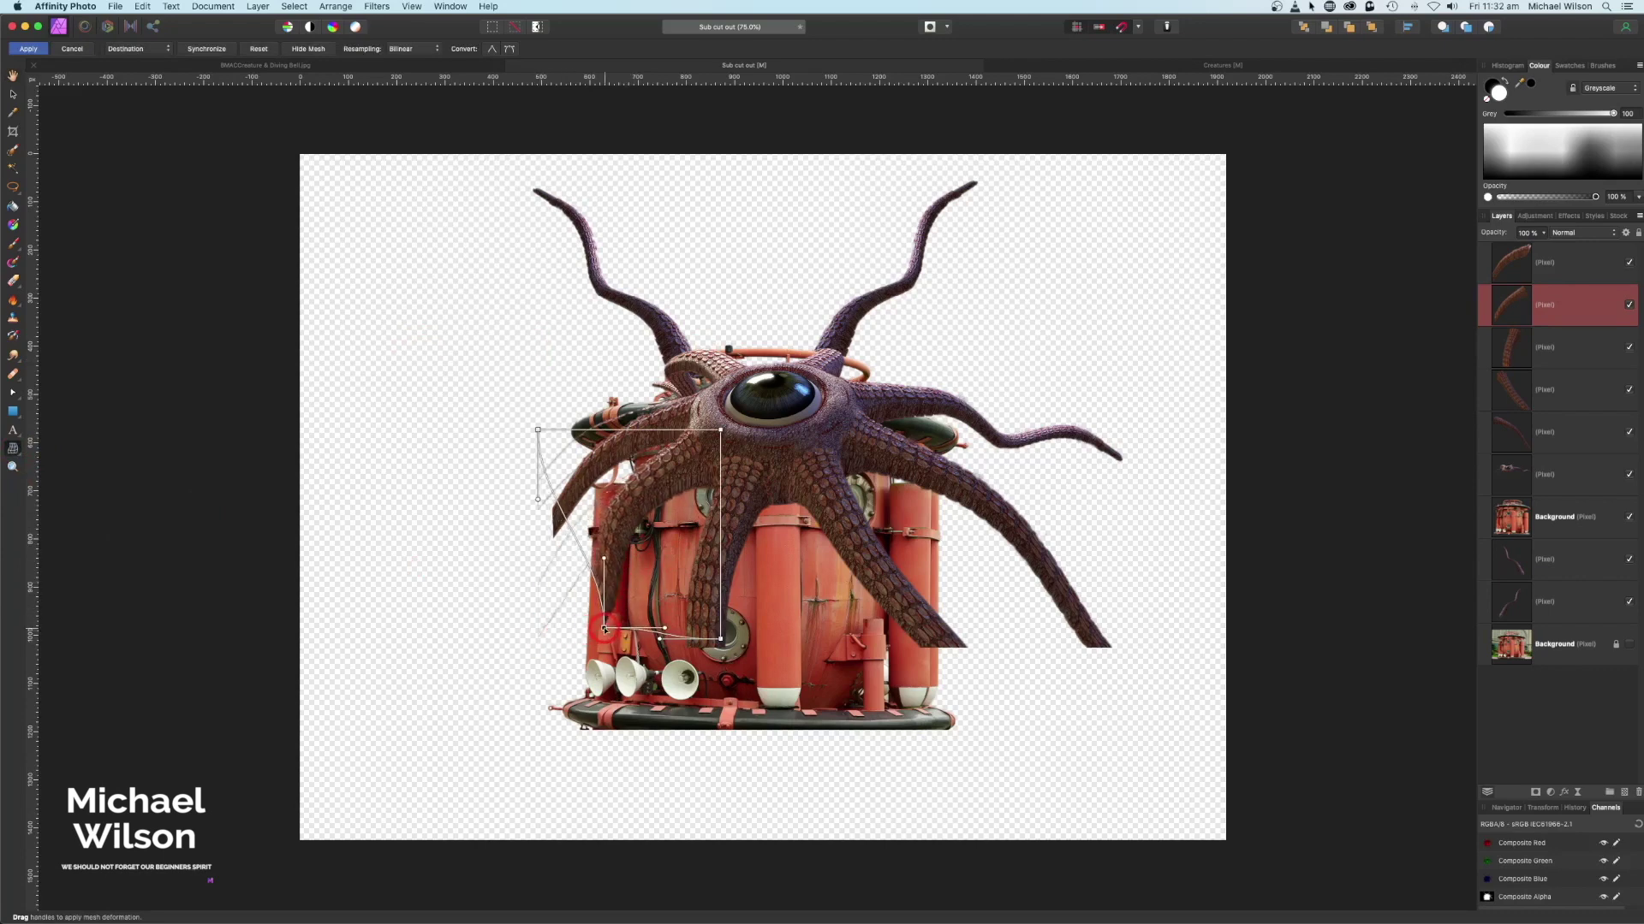
drag(604, 556, 622, 553)
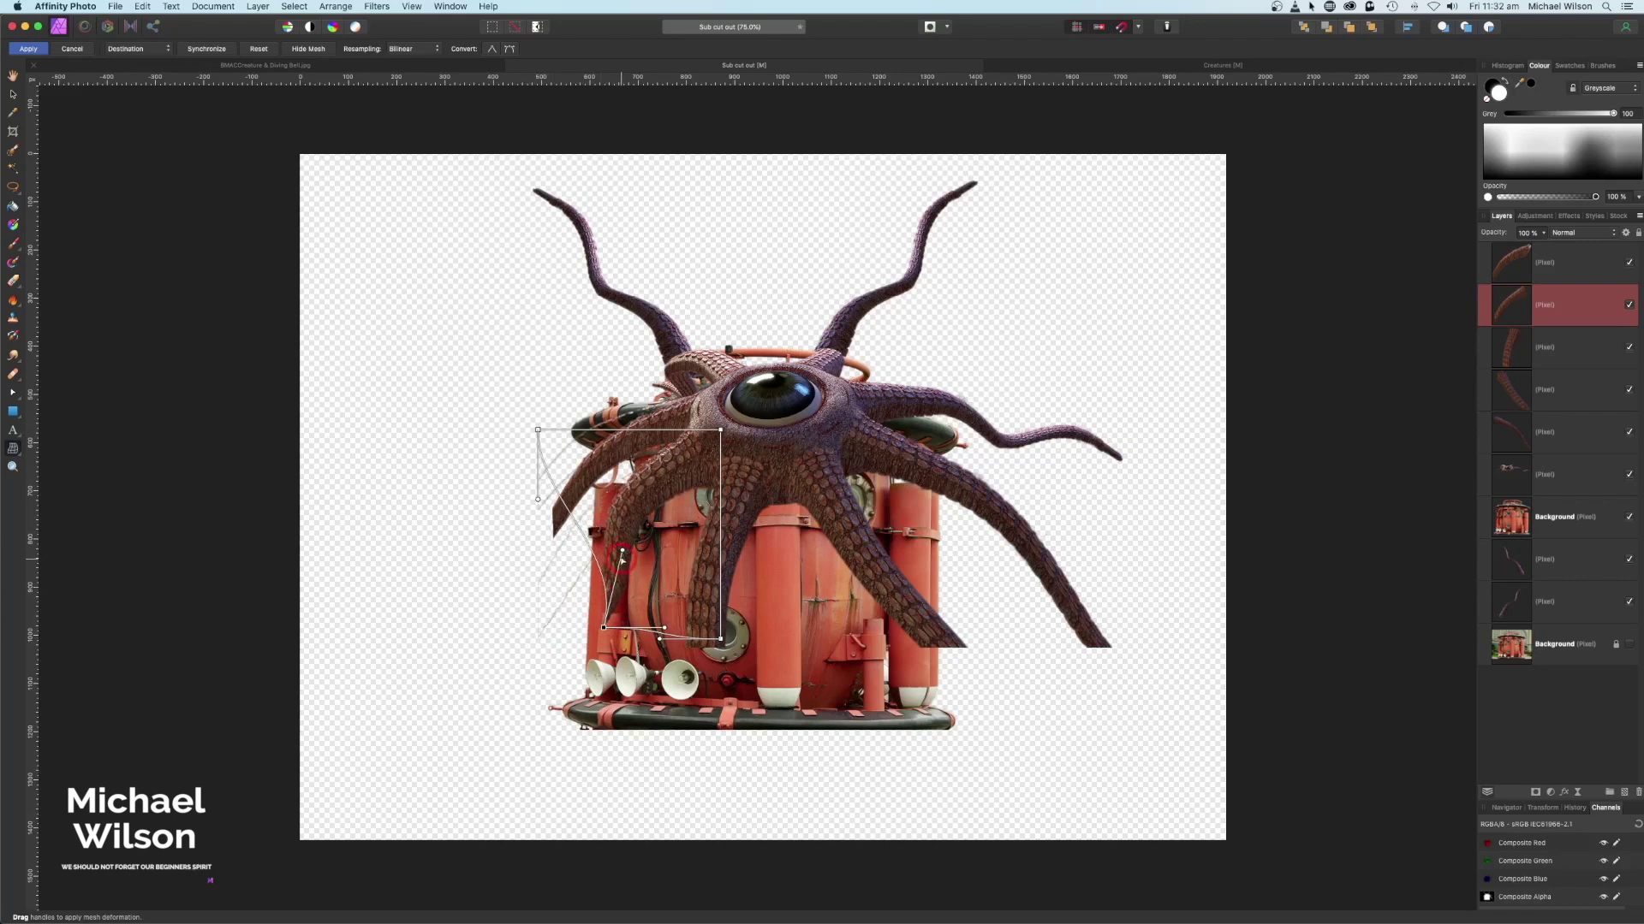
drag(604, 628, 671, 636)
drag(643, 535, 646, 539)
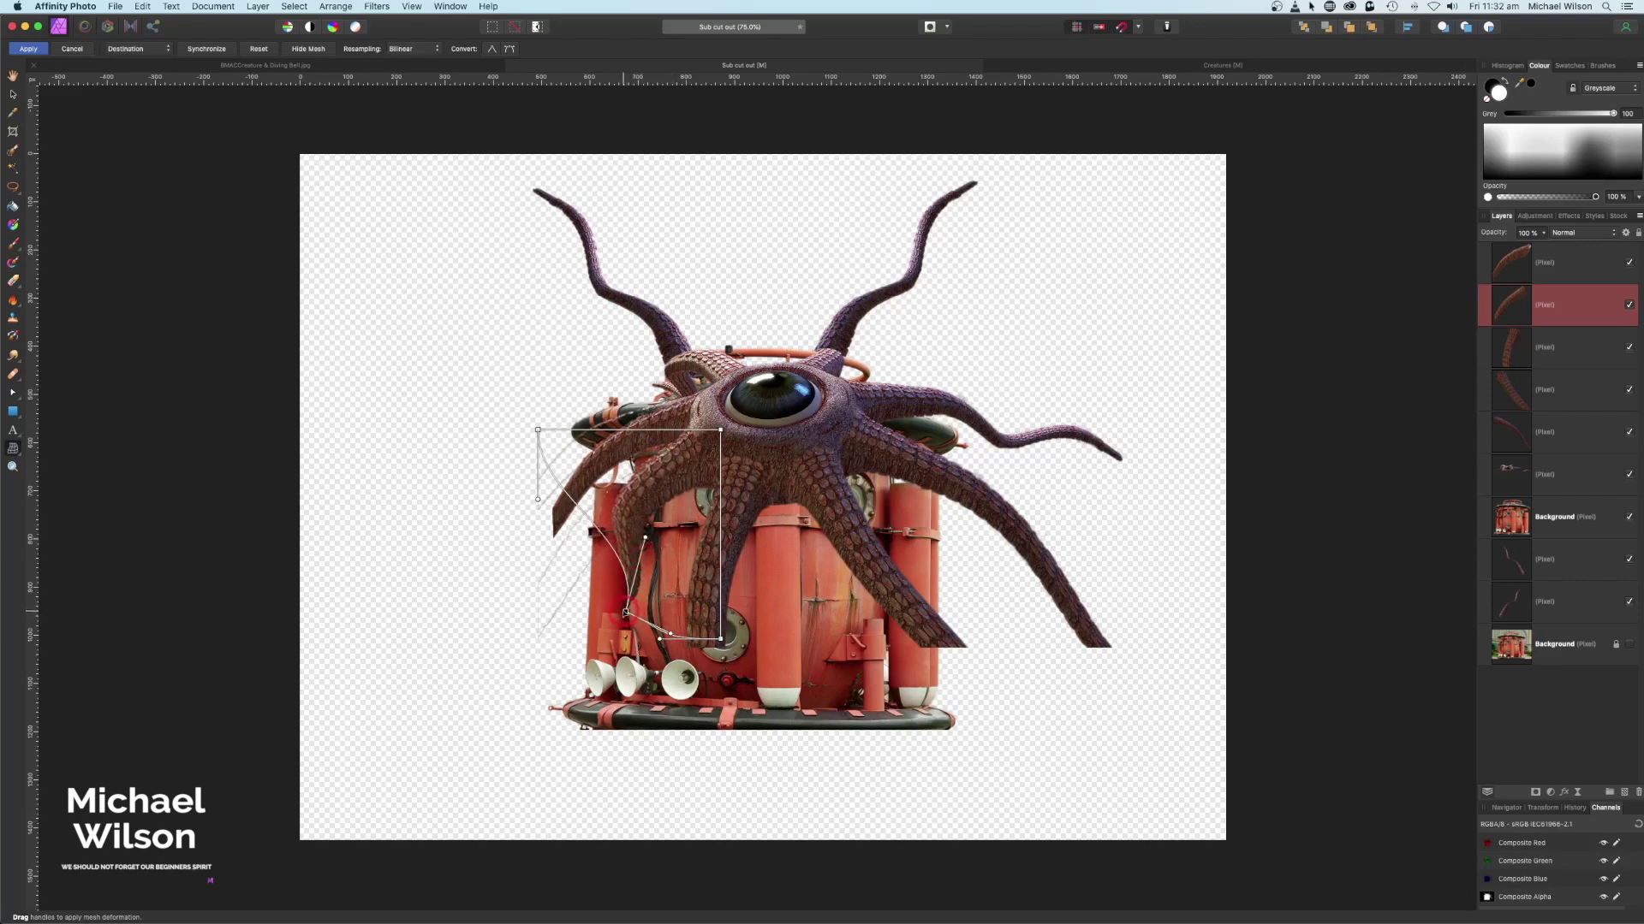
drag(627, 613, 622, 613)
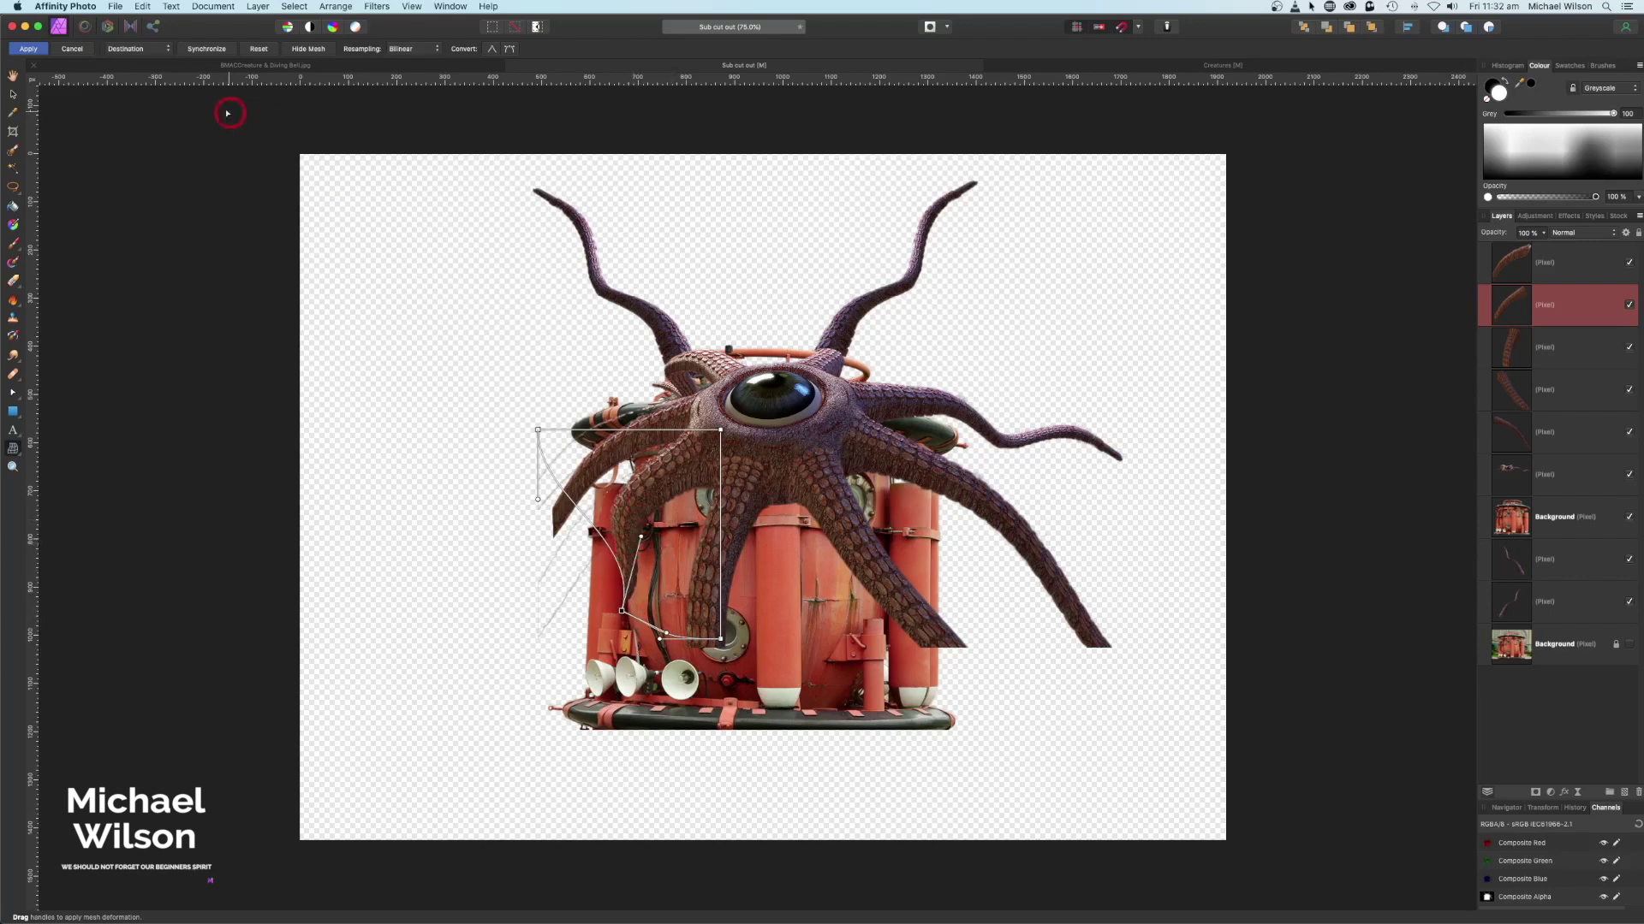
click(27, 48)
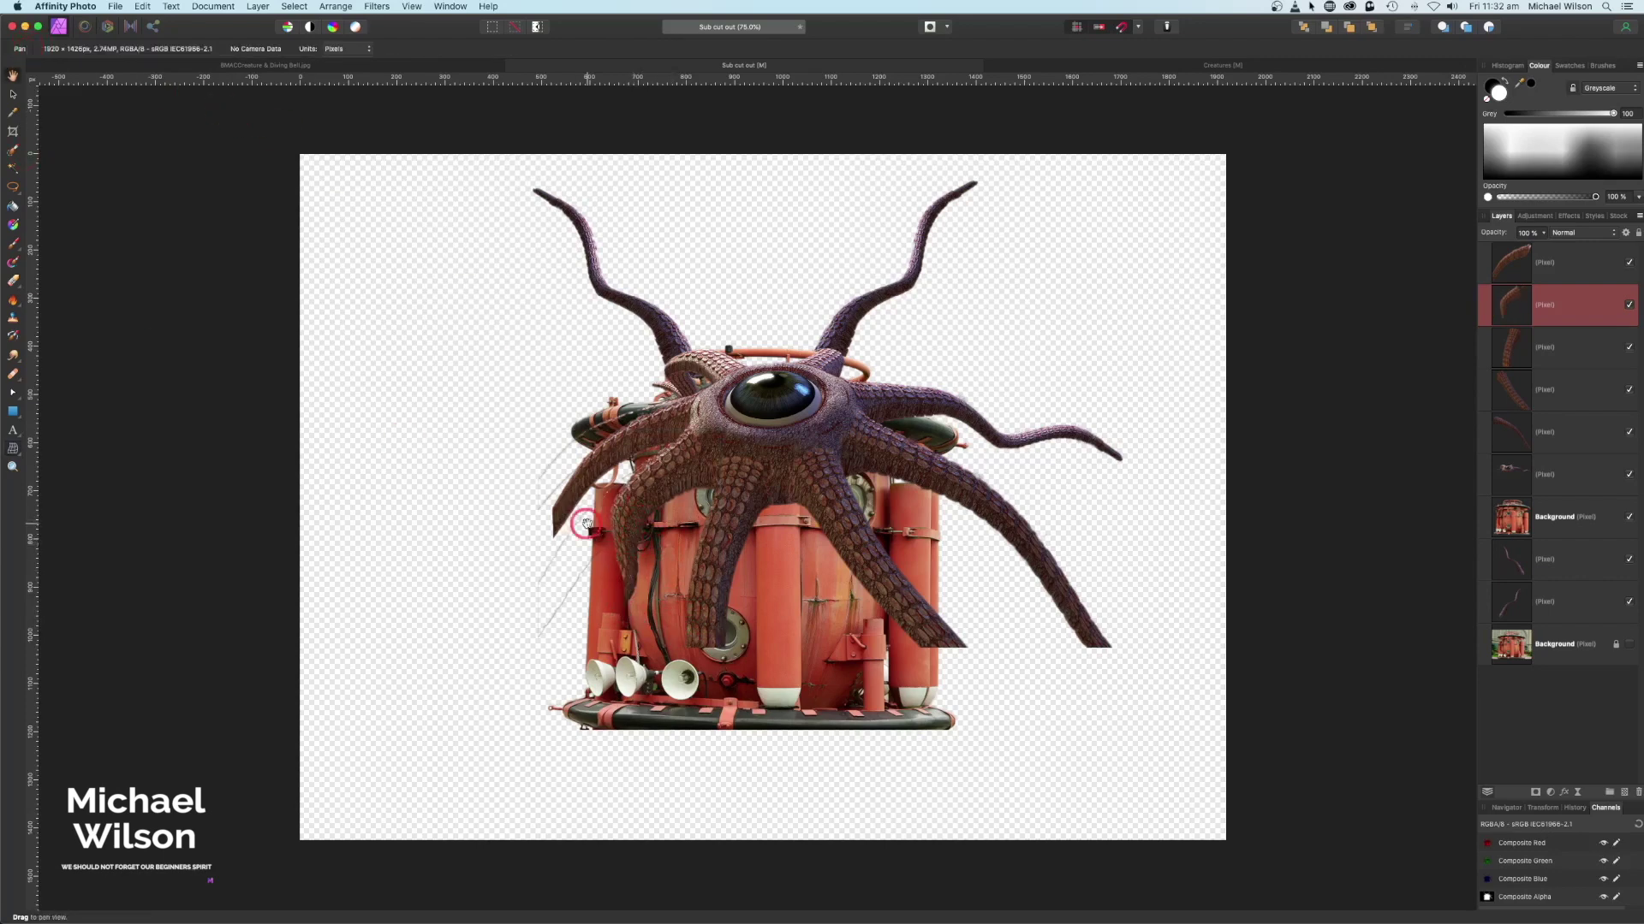
Mesh-warp the front centre tentacle below the eye, reshaping its lower end into a slightly narrower, straighter tip
click(1556, 347)
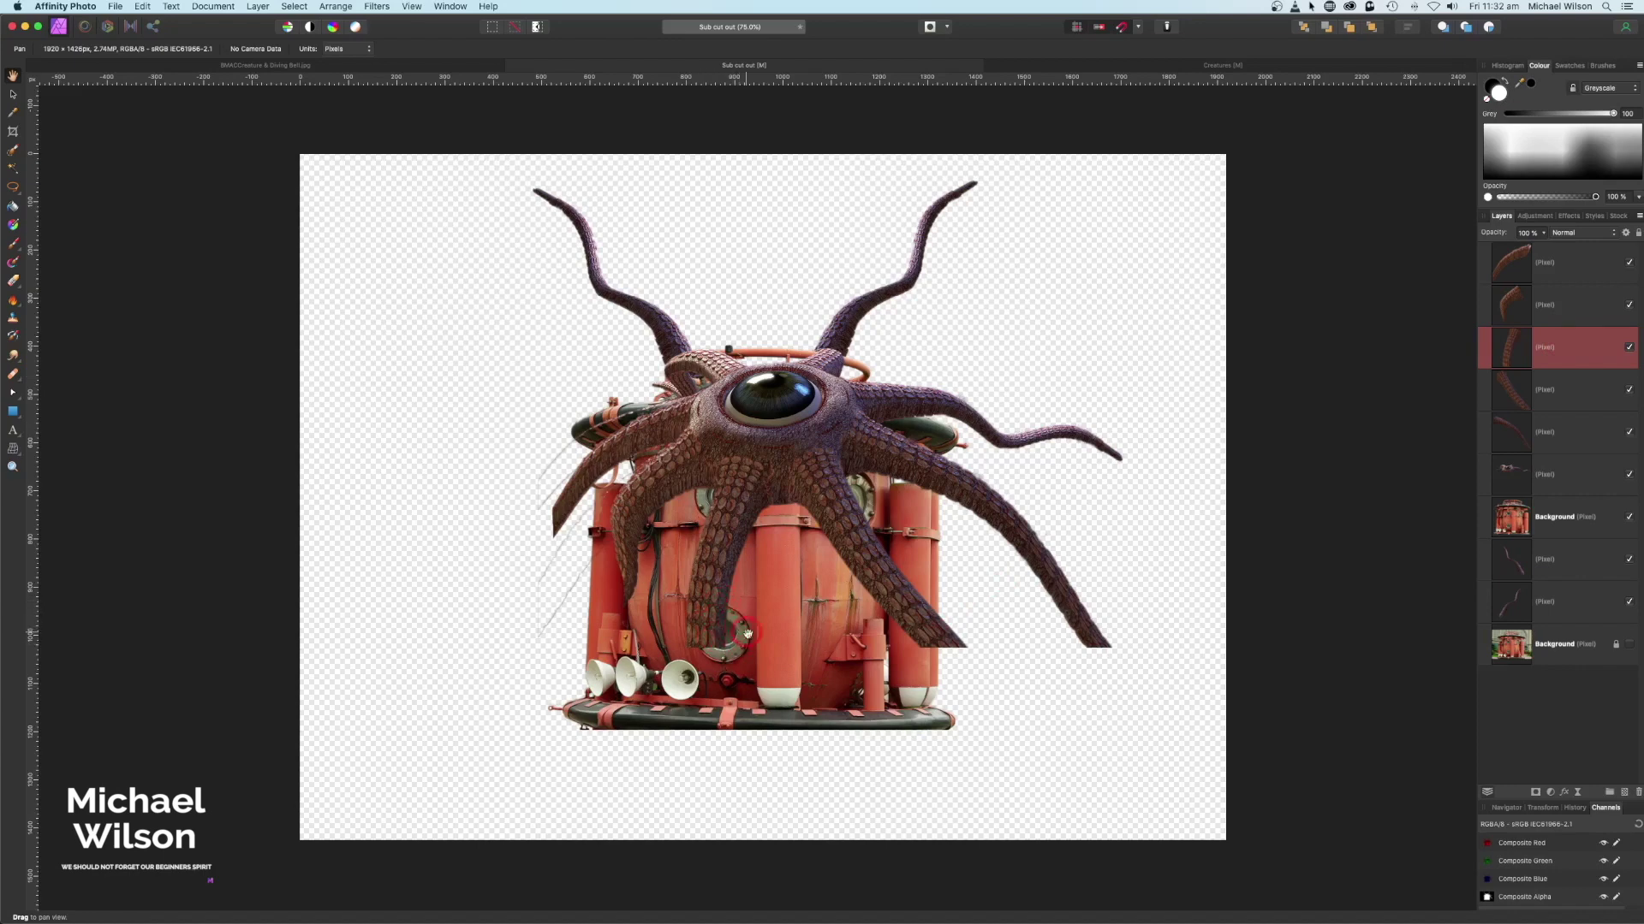
click(13, 448)
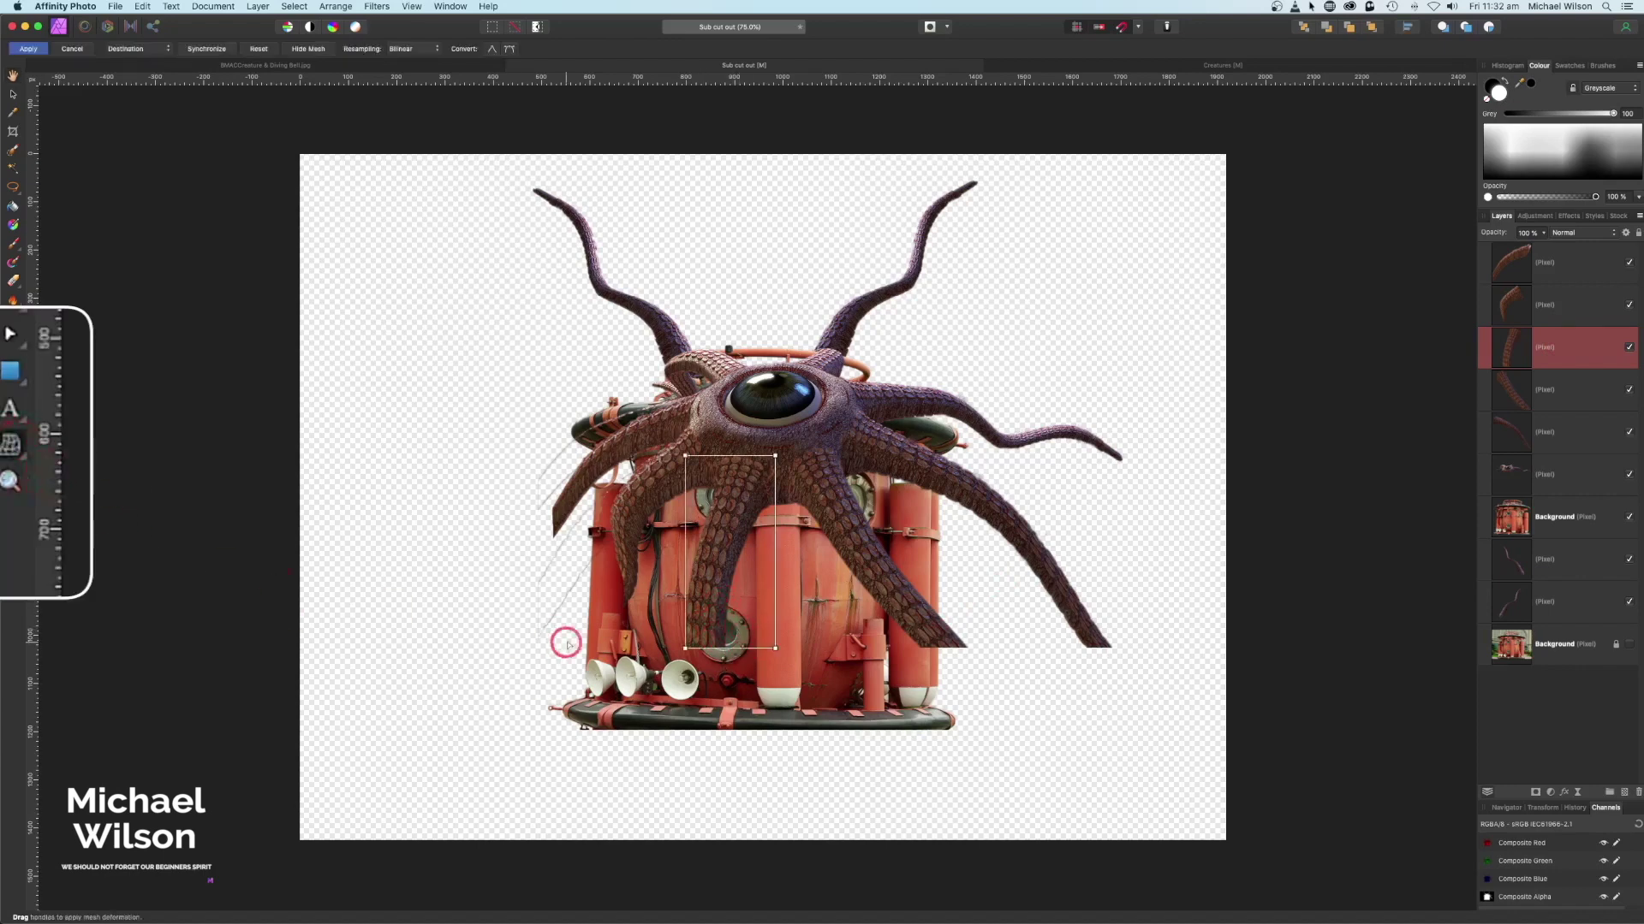
mouse_move(685, 648)
mouse_down()
mouse_move(771, 638)
mouse_move(700, 650)
mouse_up()
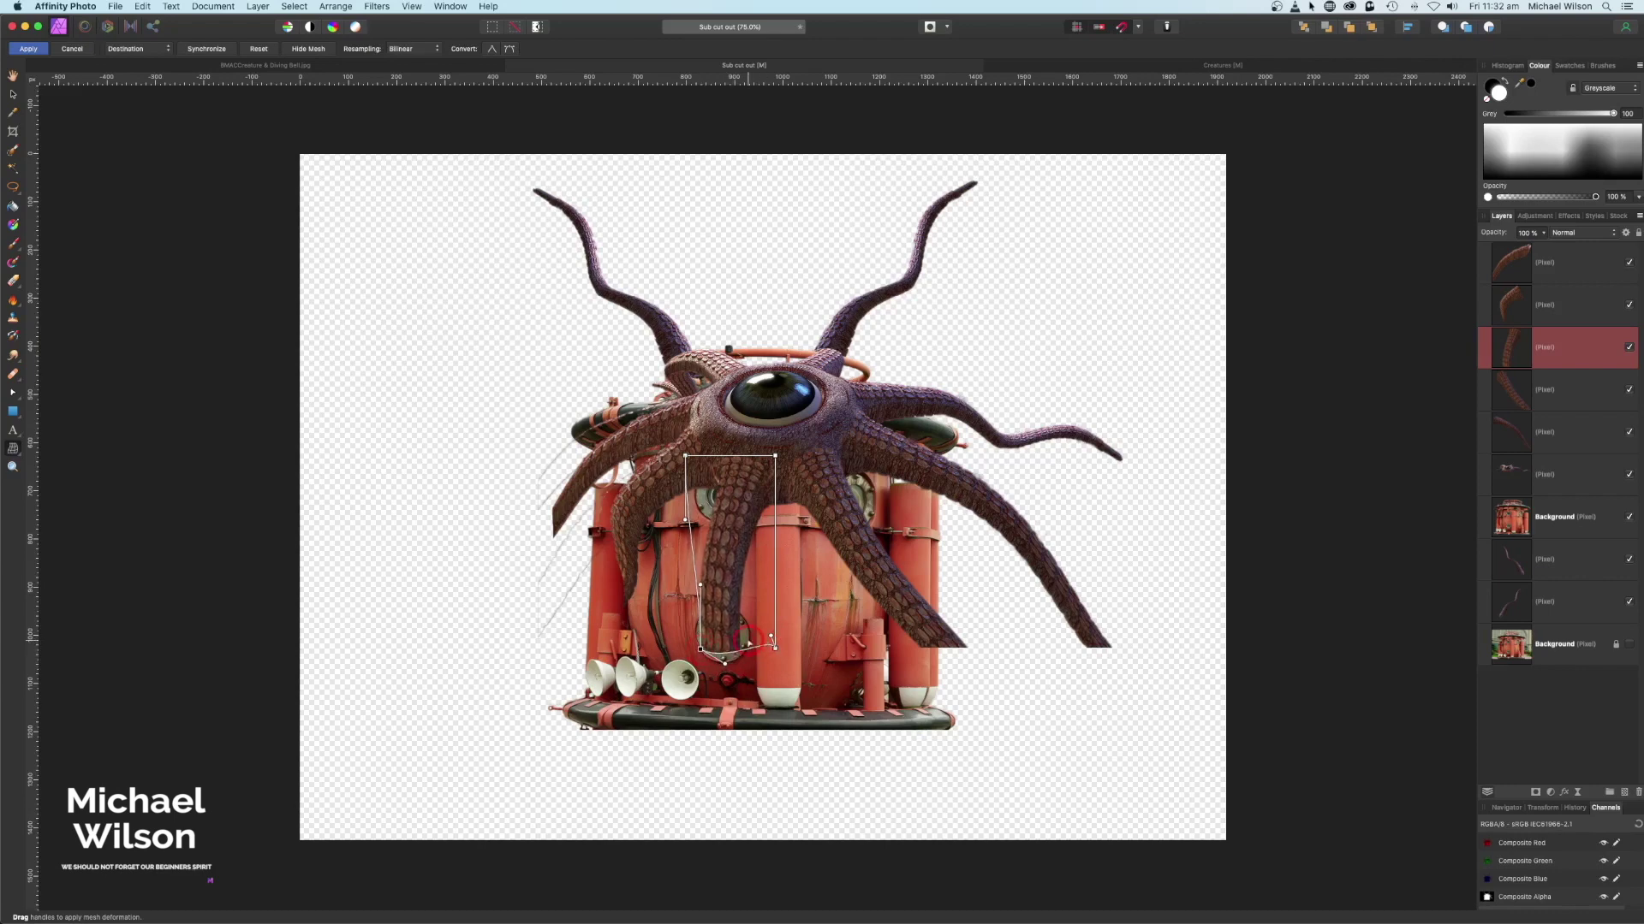
click(29, 49)
Mesh-warp the tentacle right of centre so its cut-off end curves inward over the front of the diving bell
key(alt+[)
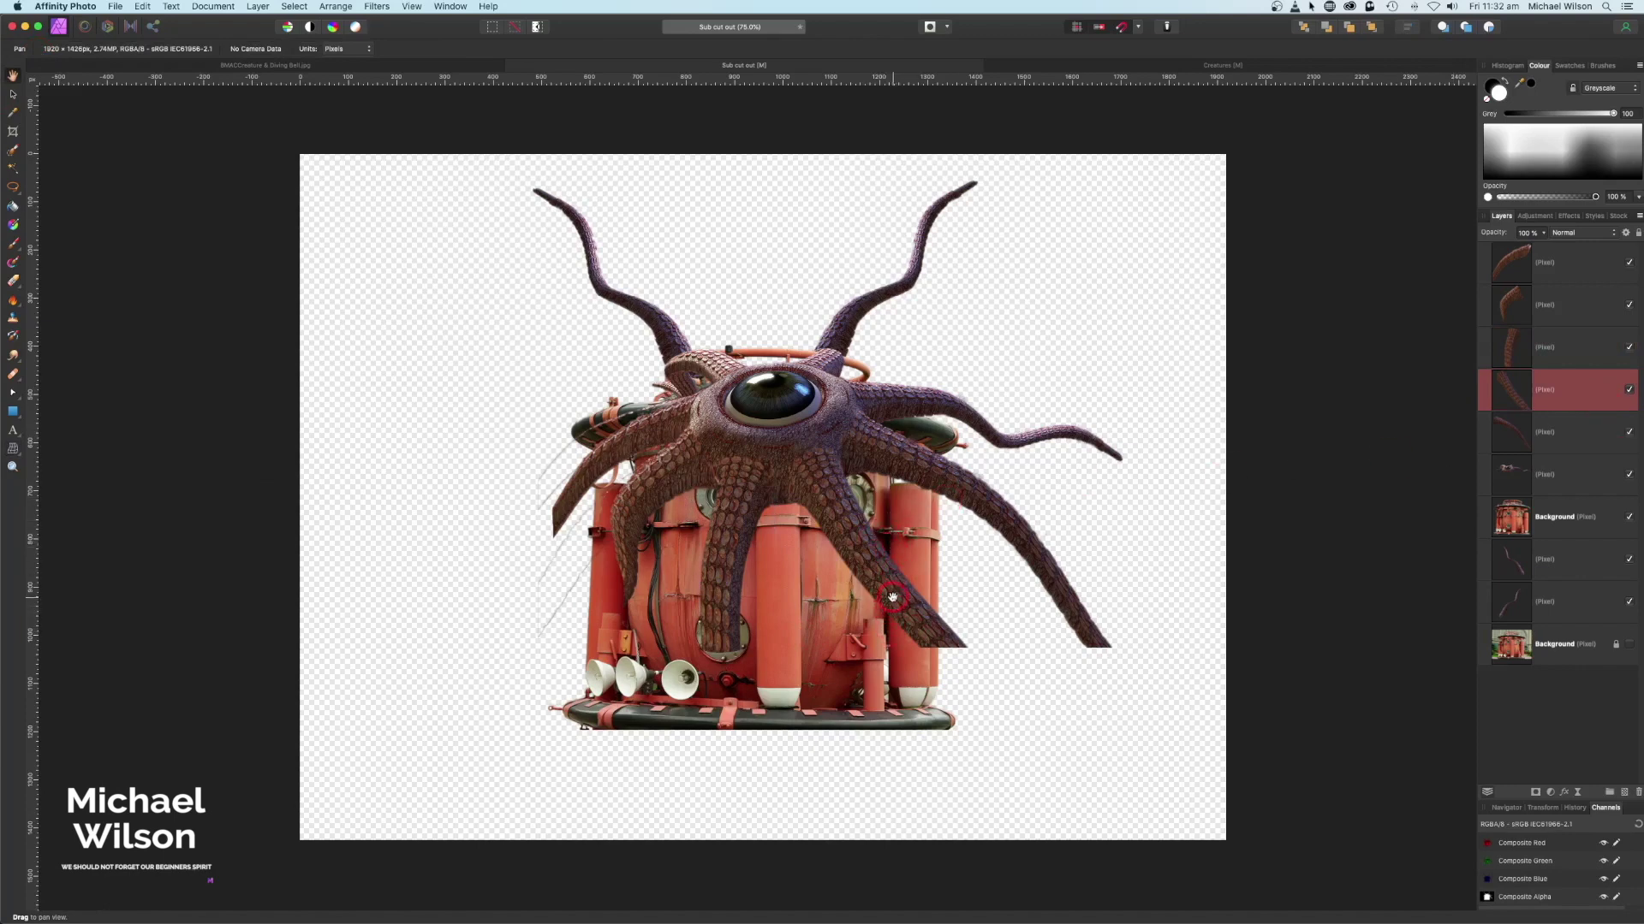
click(13, 449)
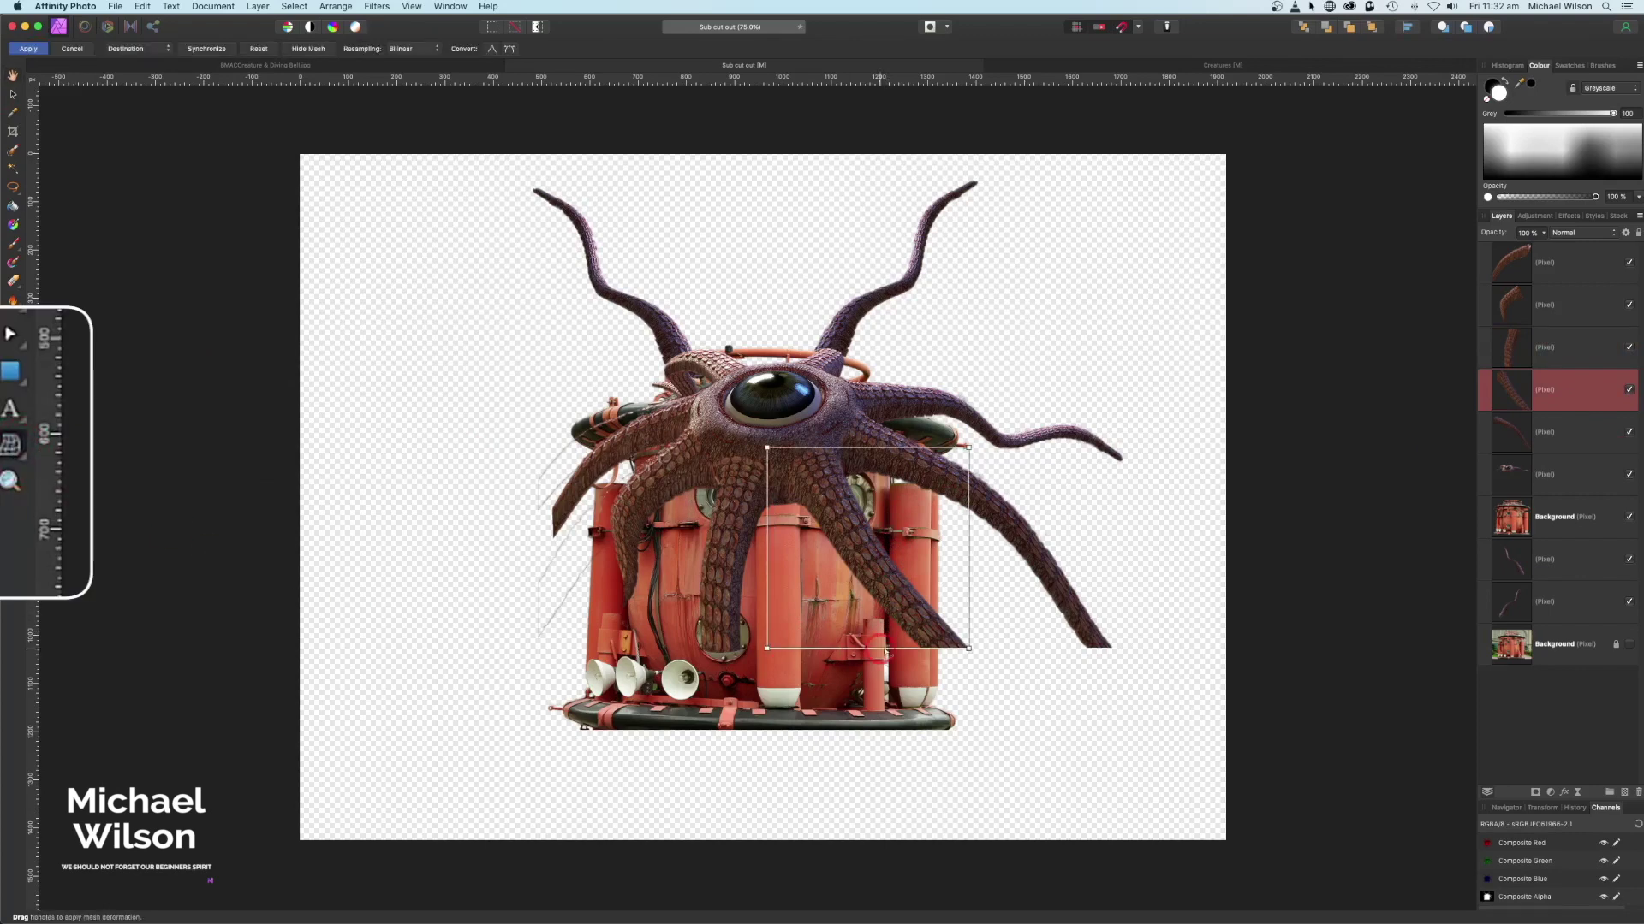
drag(968, 648, 881, 639)
drag(908, 585, 902, 569)
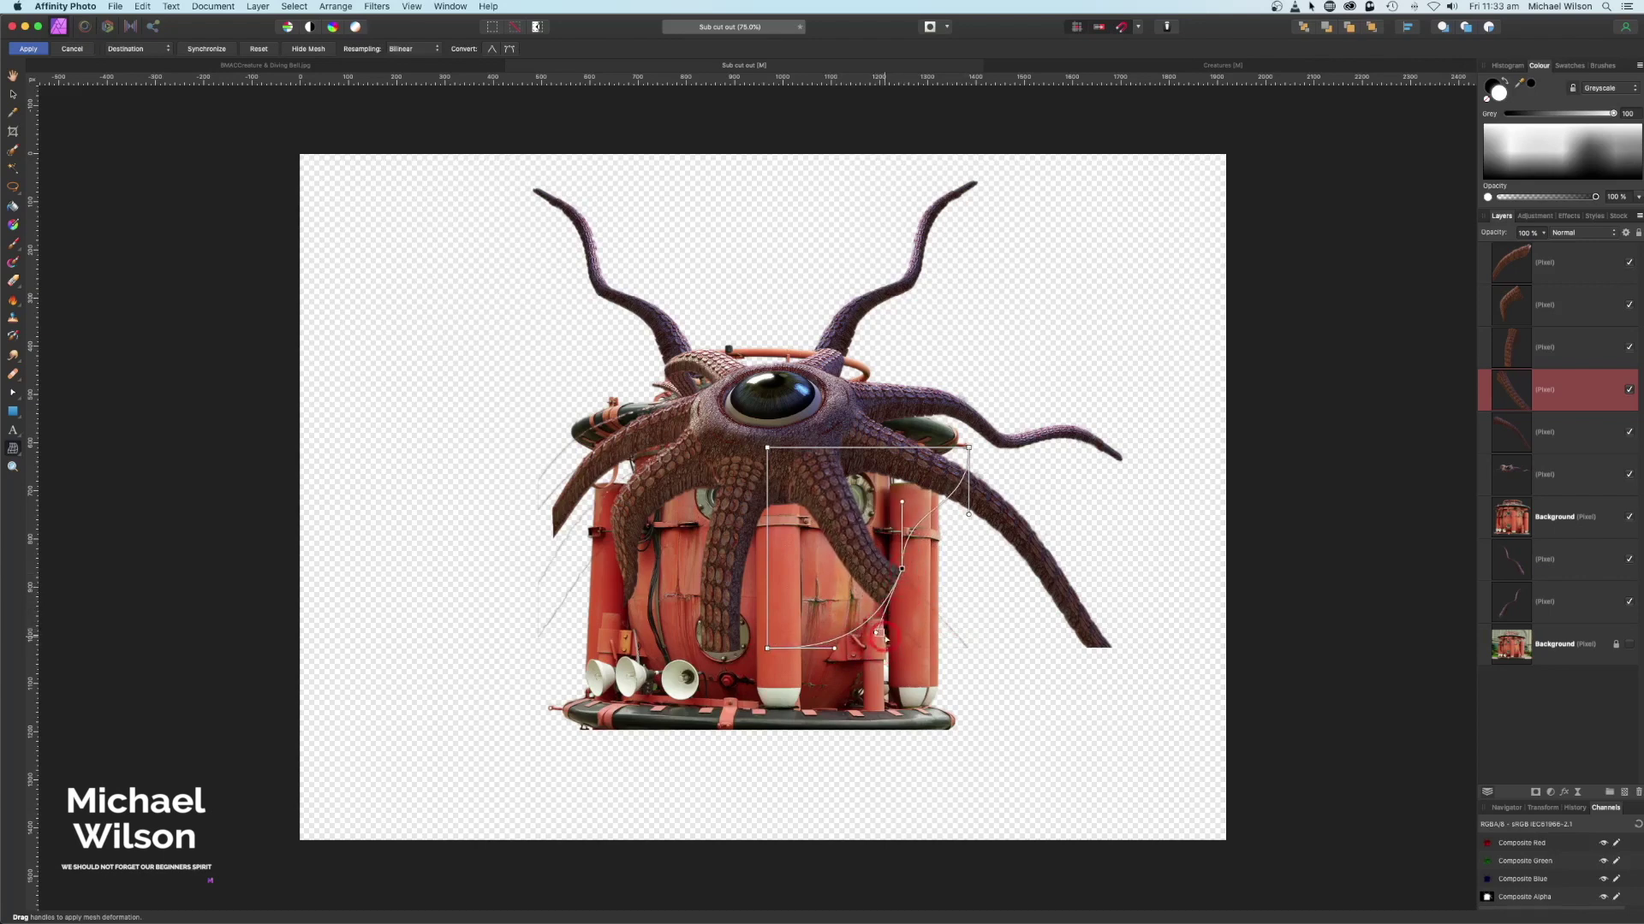
drag(885, 640, 894, 644)
click(901, 569)
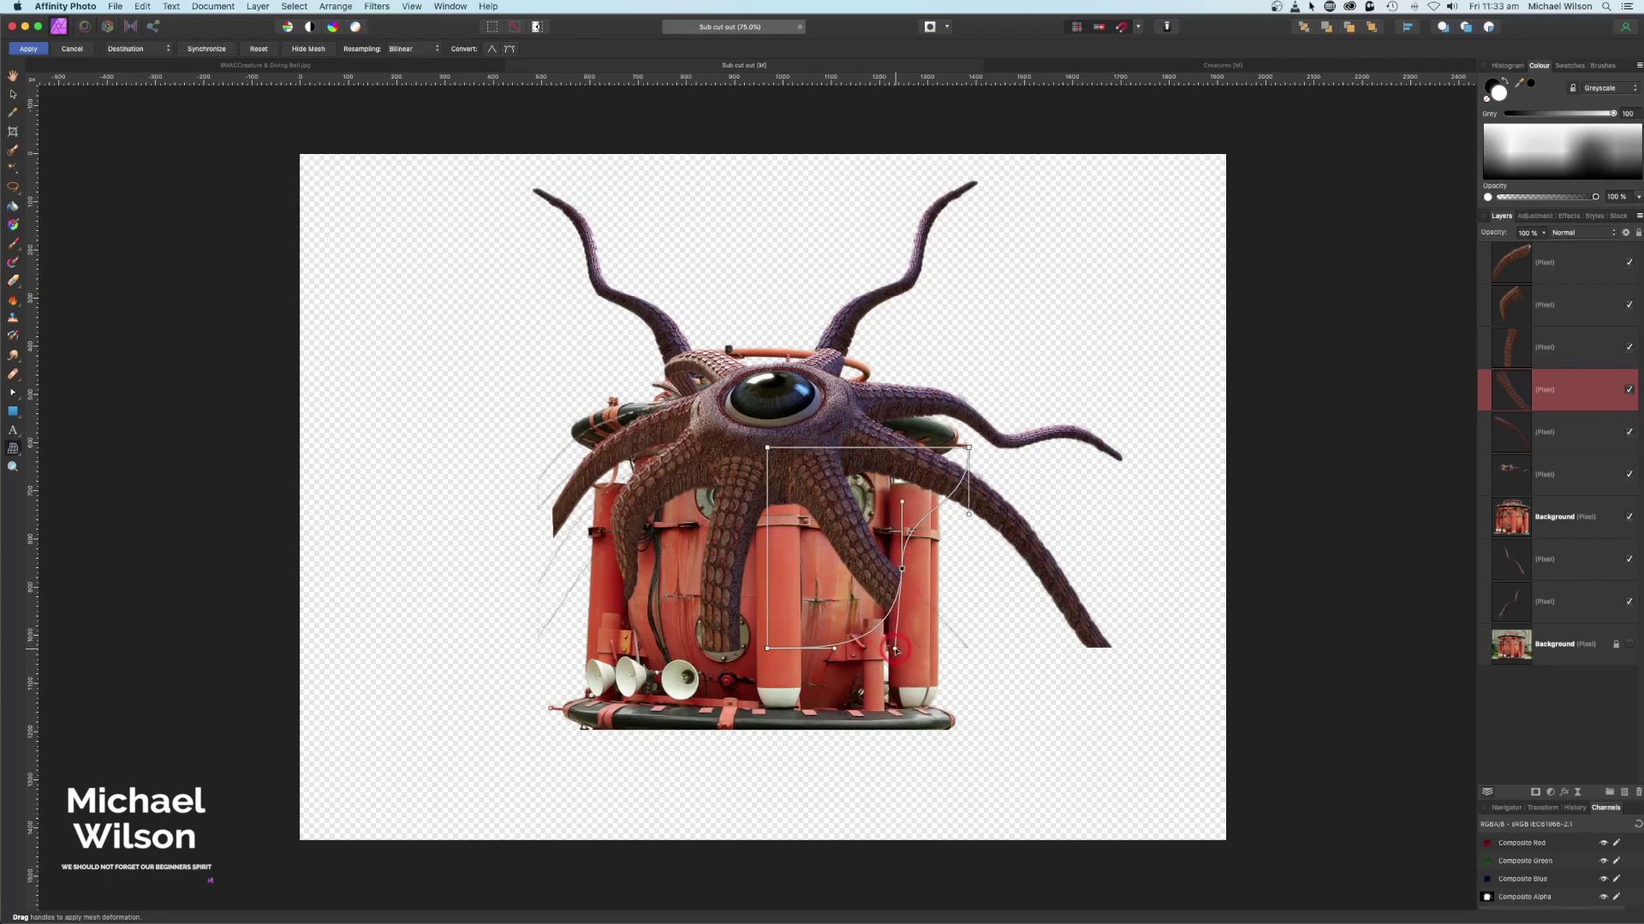
click(902, 569)
drag(901, 568, 899, 566)
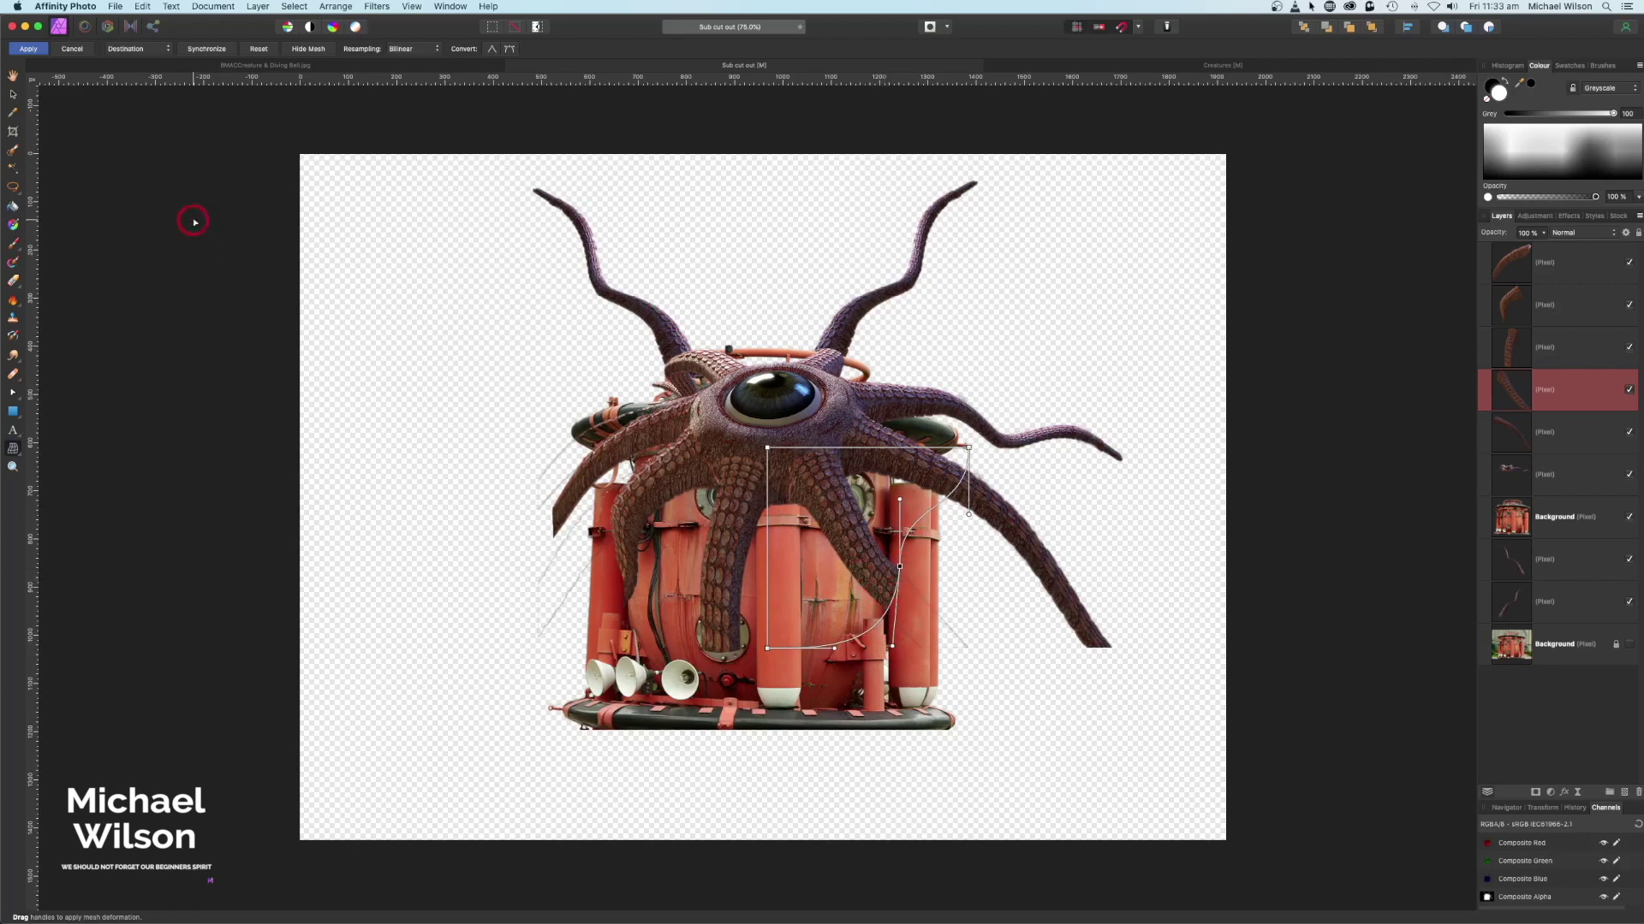
click(34, 50)
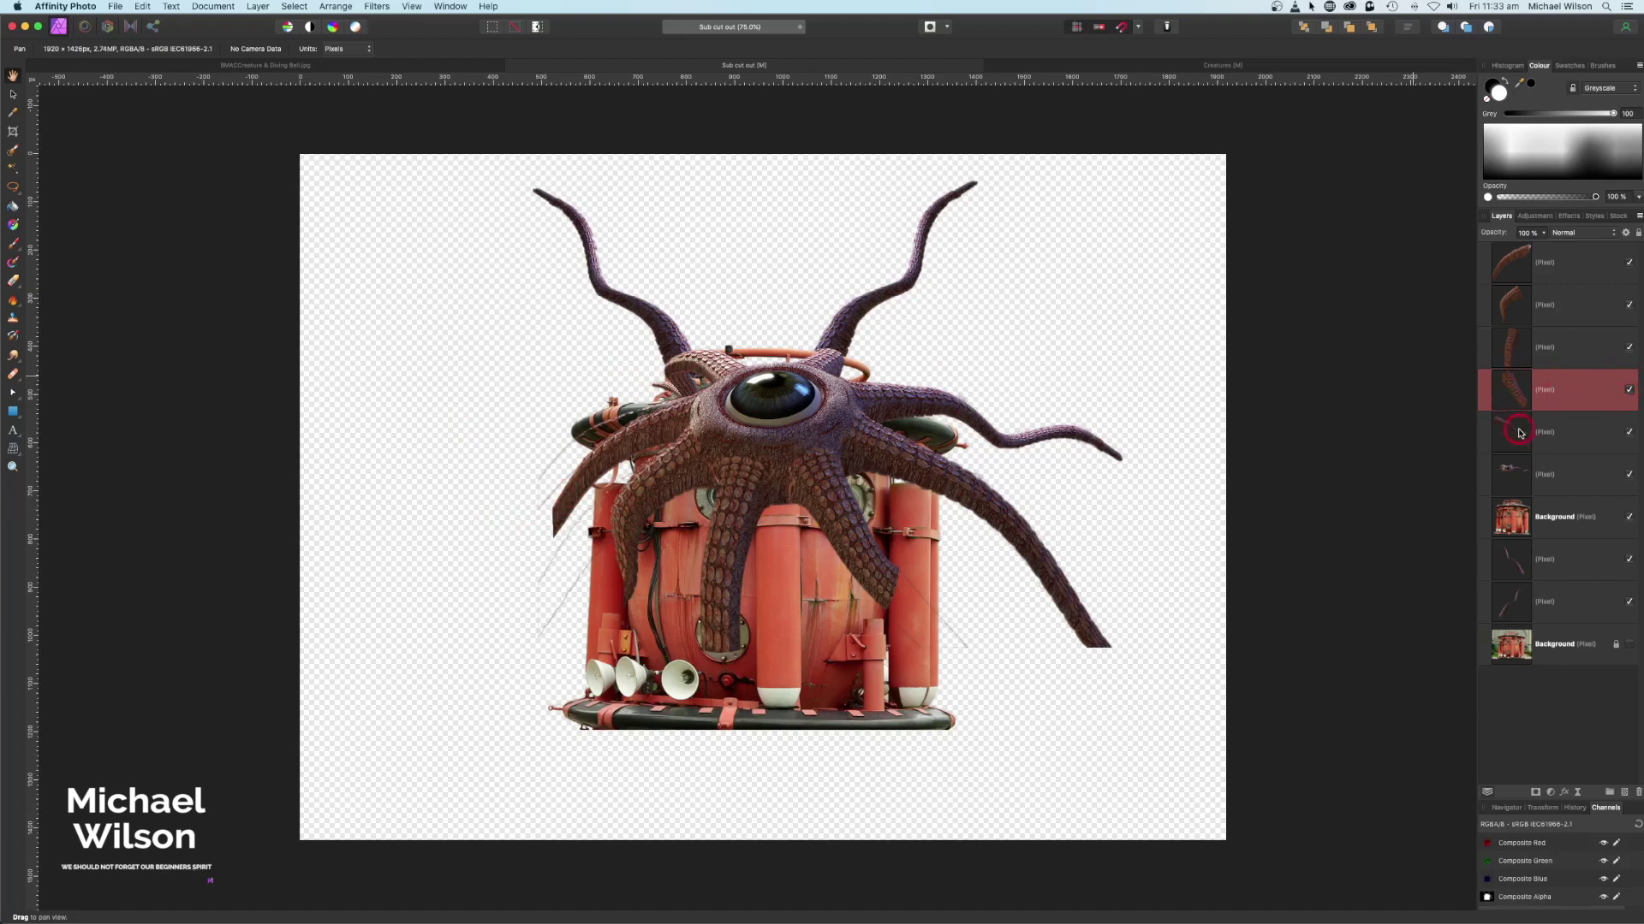
Erase the faint leftover outlines of the cut-out tentacles from the creature's body layer with the Erase Brush
click(1556, 476)
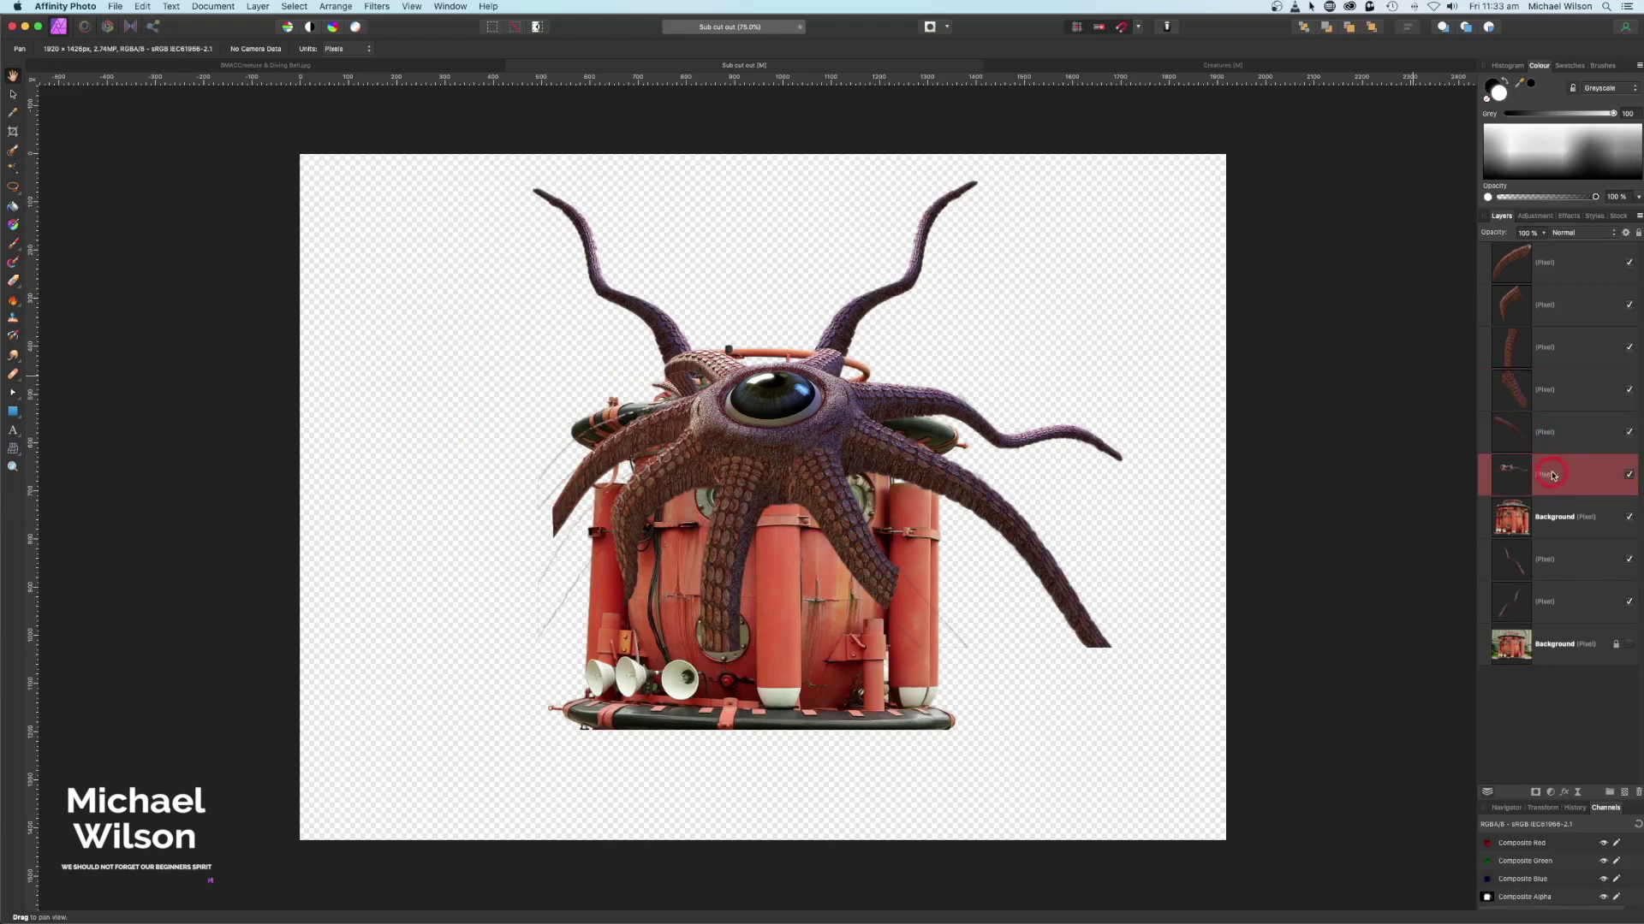
click(13, 281)
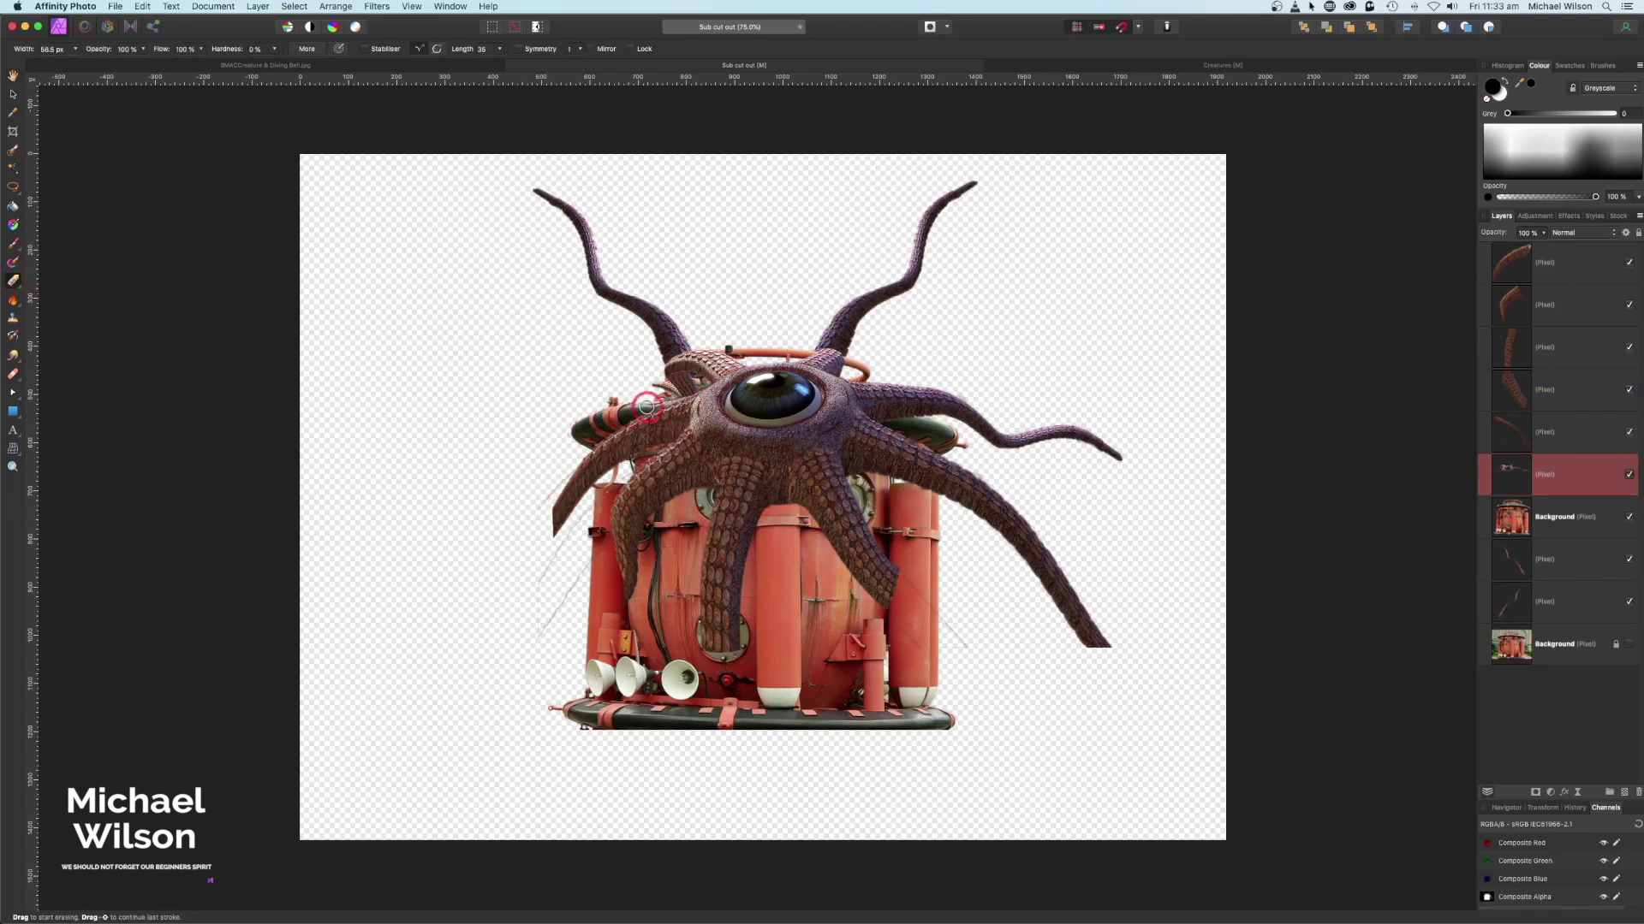
mouse_move(554, 485)
mouse_down()
mouse_move(519, 575)
mouse_move(629, 472)
mouse_up()
mouse_move(956, 661)
mouse_down()
mouse_move(919, 583)
mouse_move(955, 647)
mouse_up()
drag(496, 638, 546, 626)
Group the five separated tentacle layers with the creature's body layer and name the group "Legs Above"
click(1549, 262)
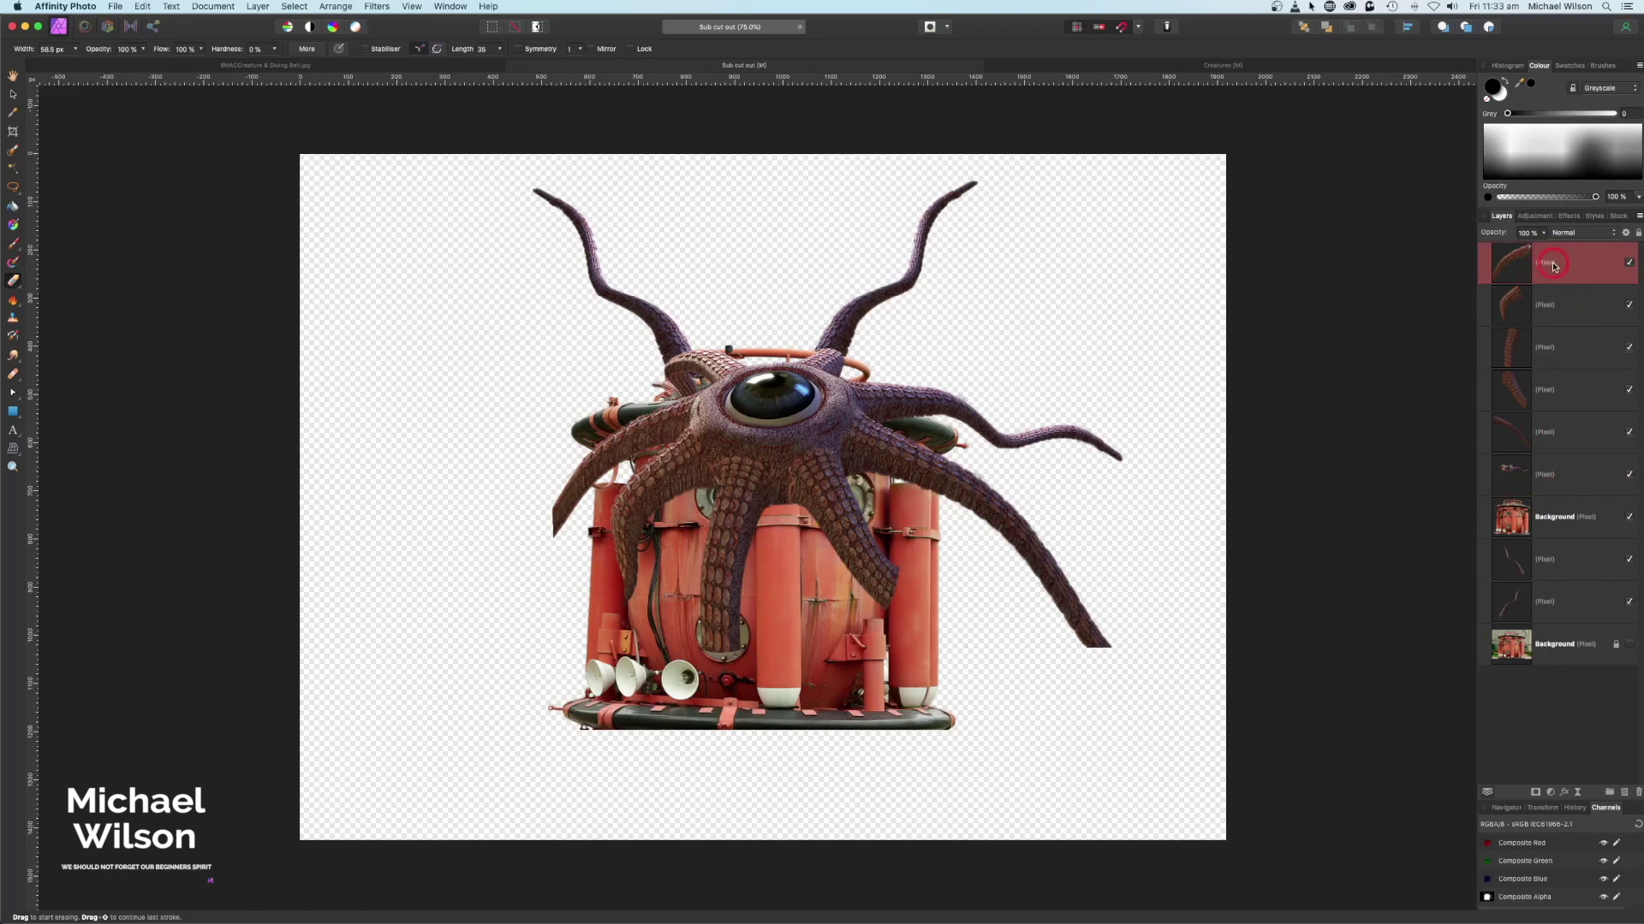
shift+click(1555, 476)
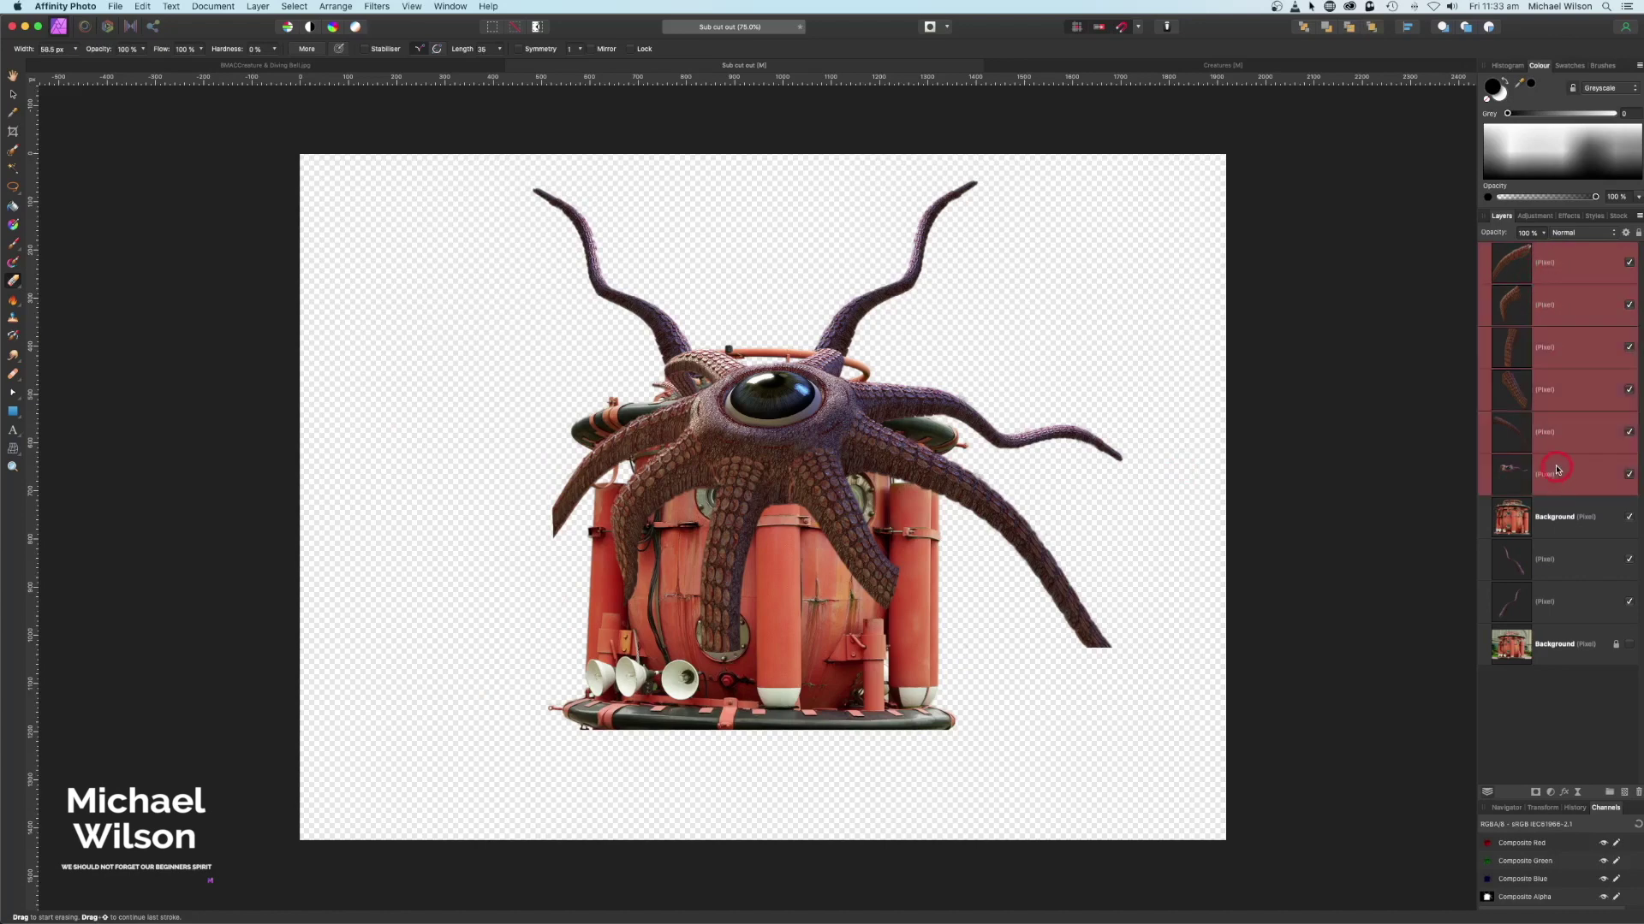
key(super+g)
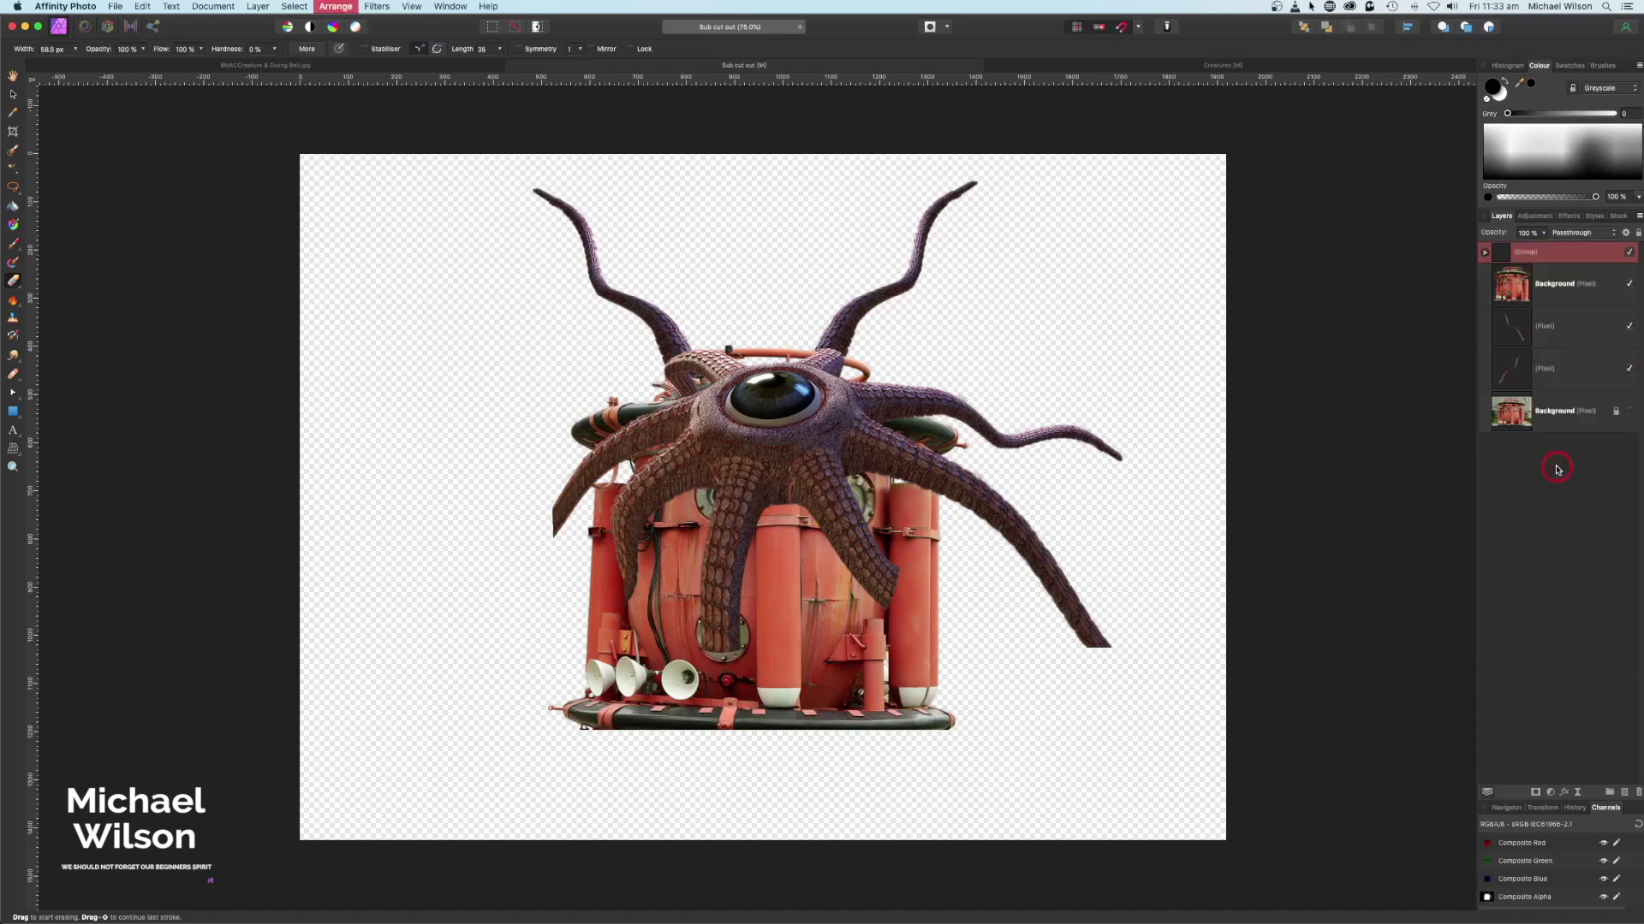
double_click(1531, 256)
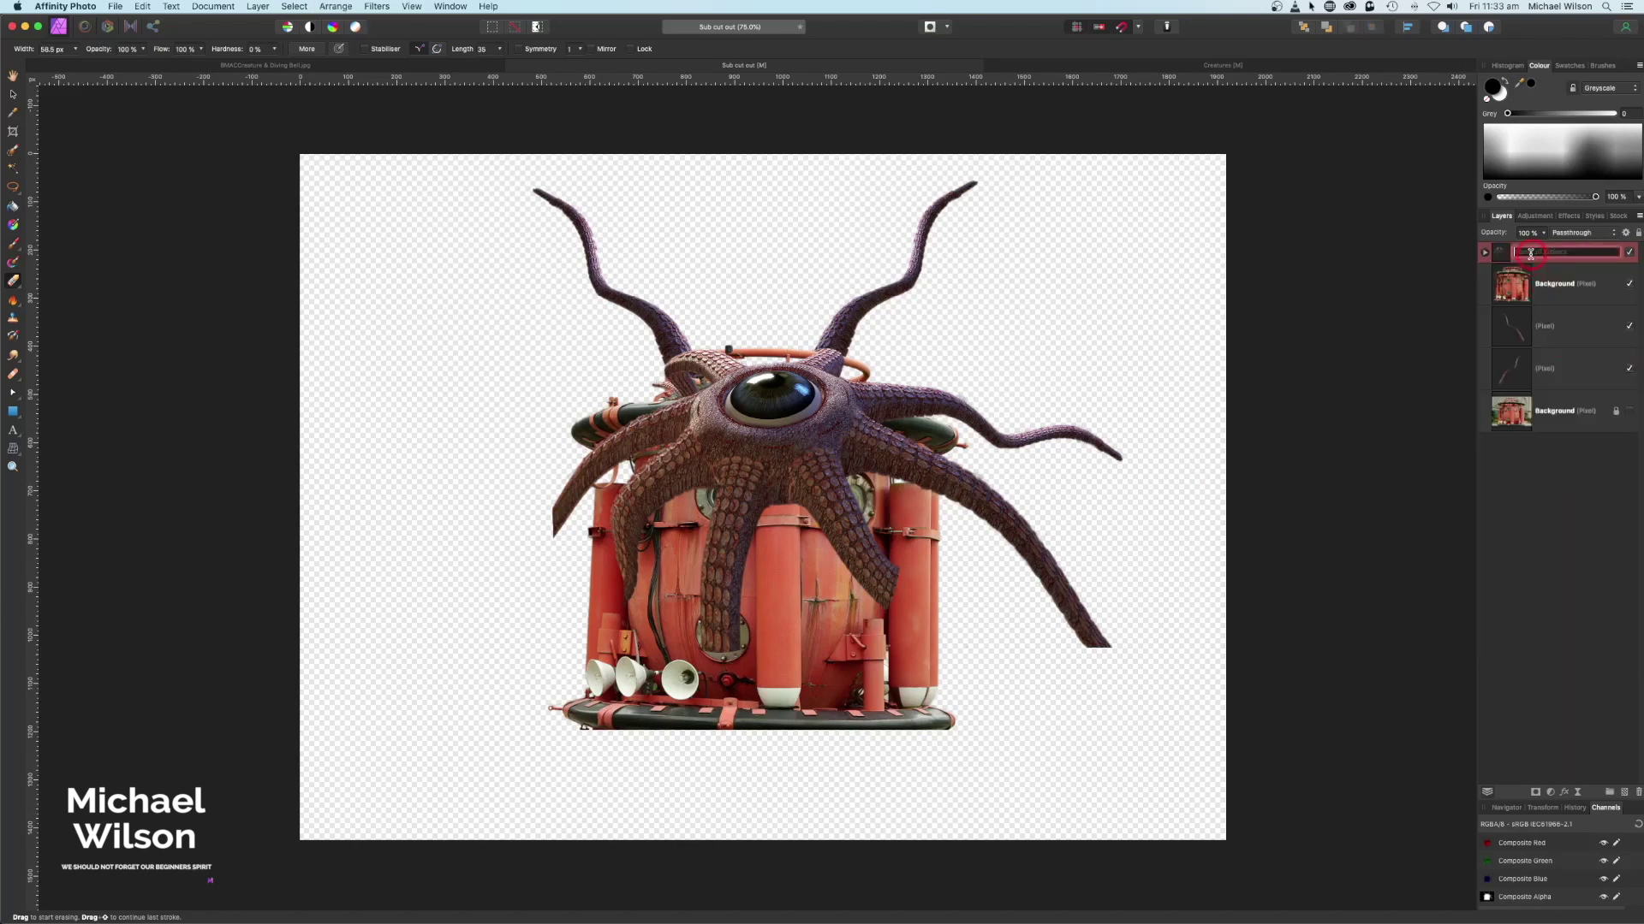
text(Legs Above)
key(Return)
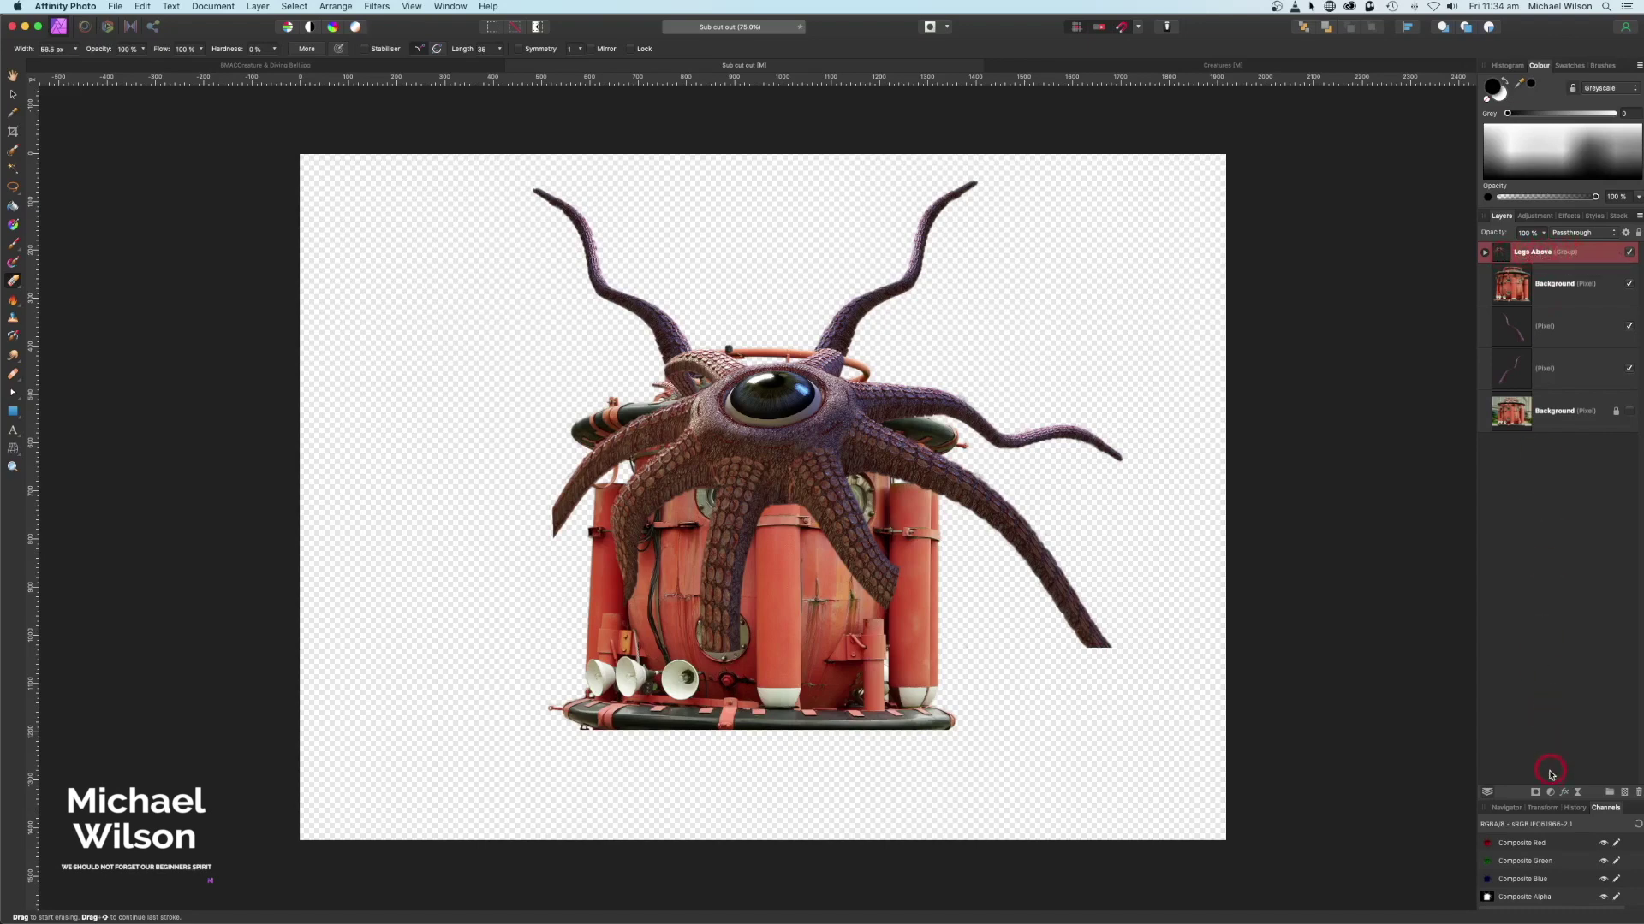
Add a mask to the Legs Above group and set up the Paint Brush with a soft 64 px brush in black
click(1534, 791)
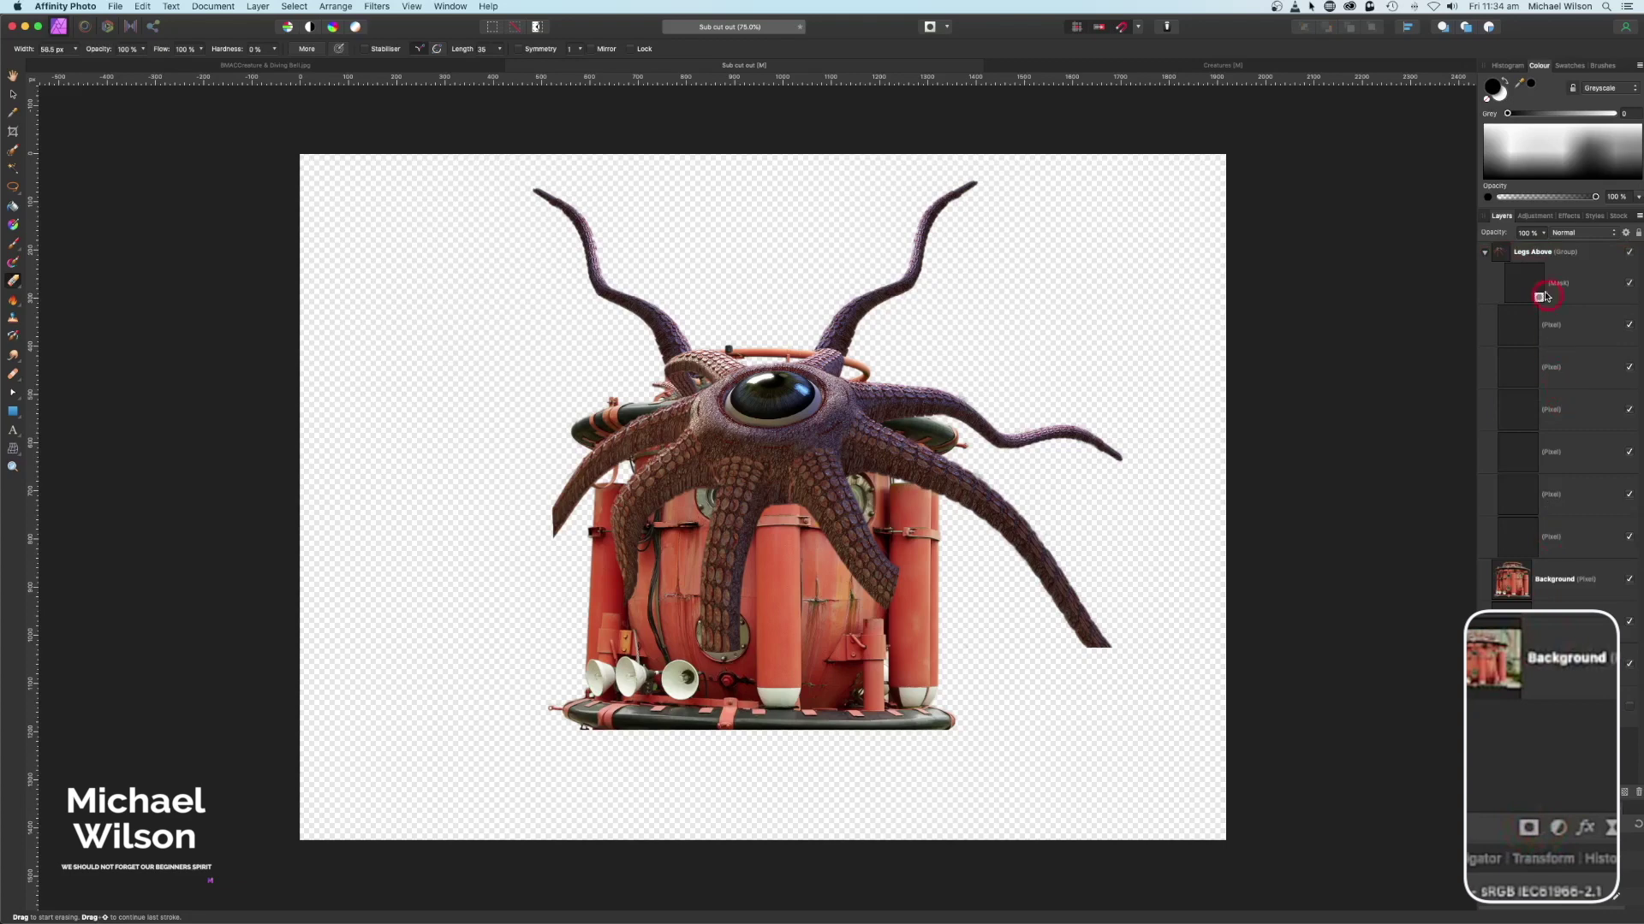
click(1545, 296)
click(17, 281)
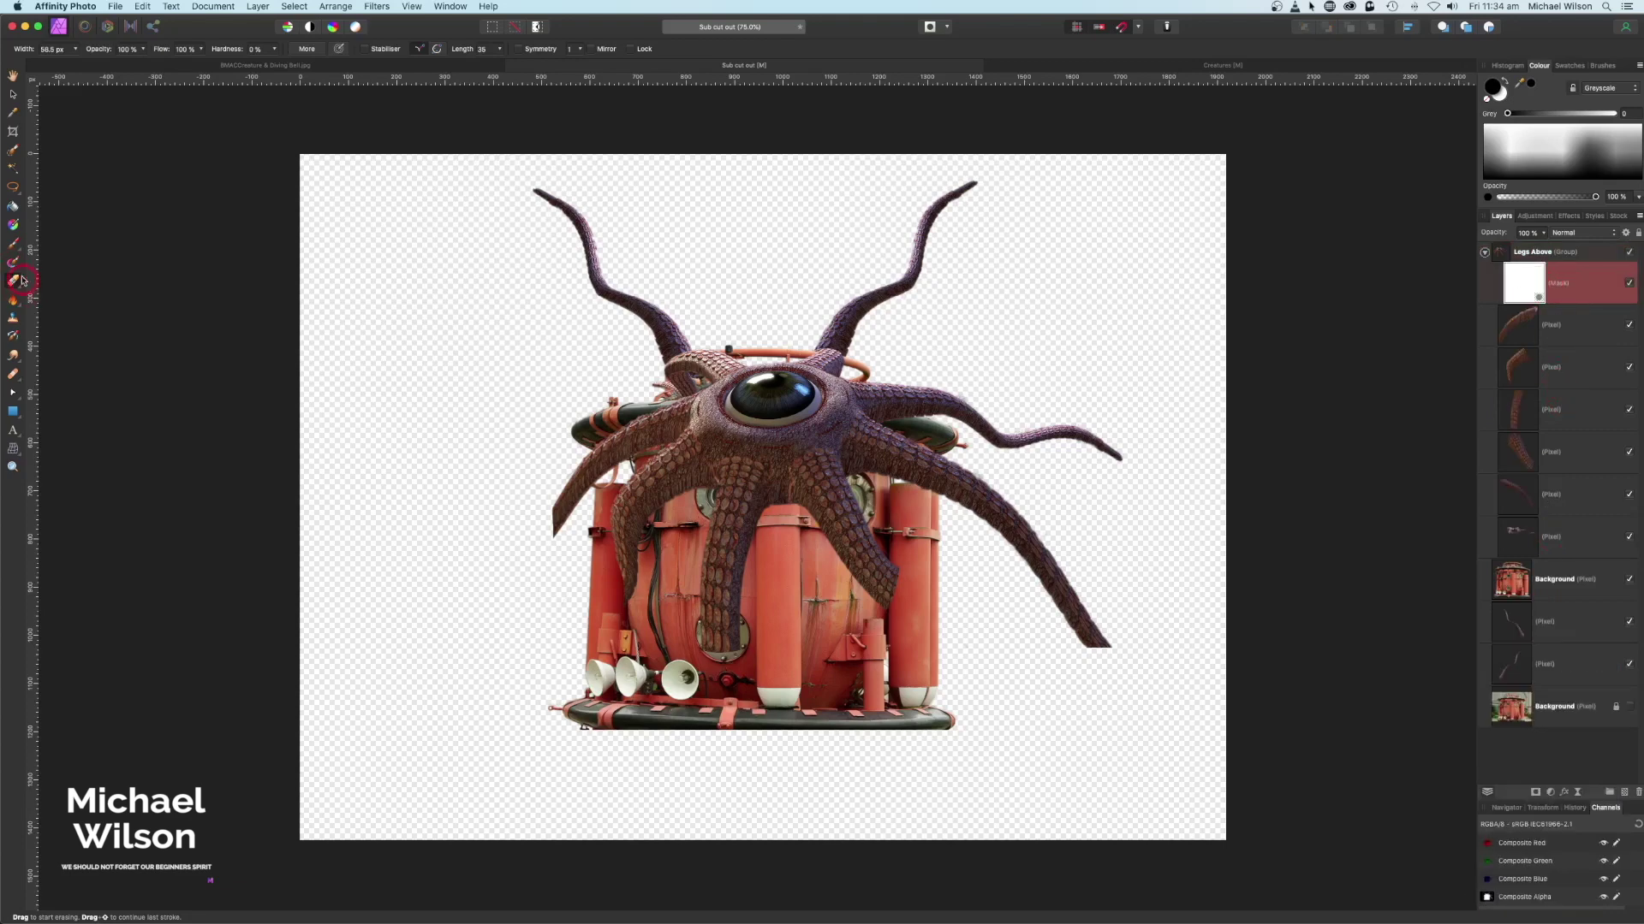
click(12, 244)
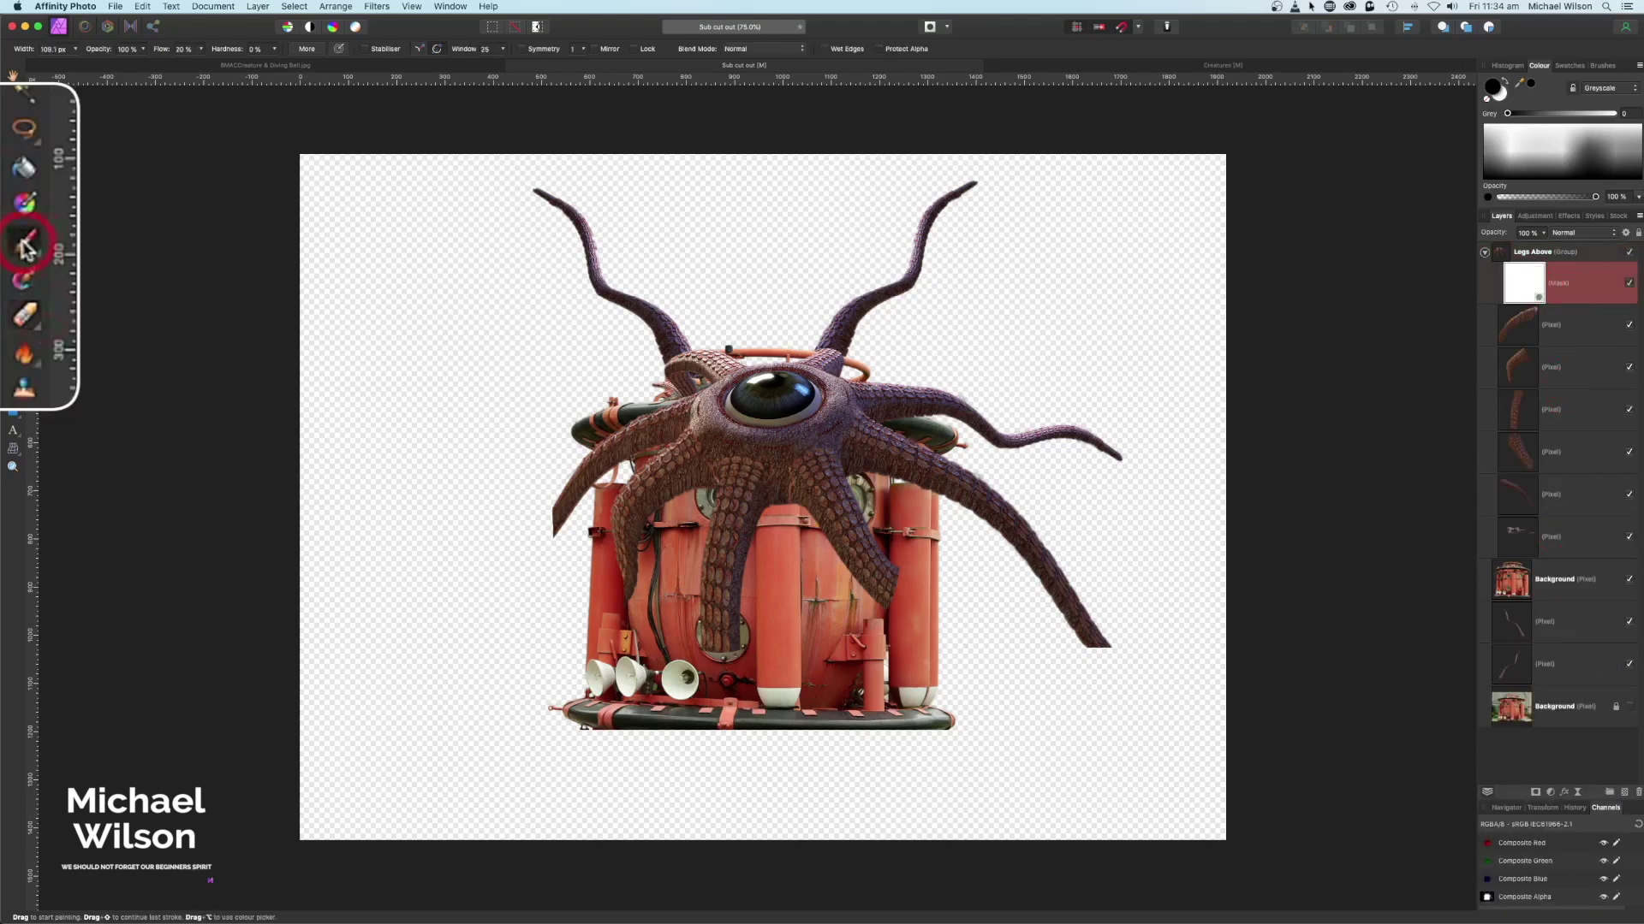
click(1610, 66)
scroll(1608, 187, down, 5)
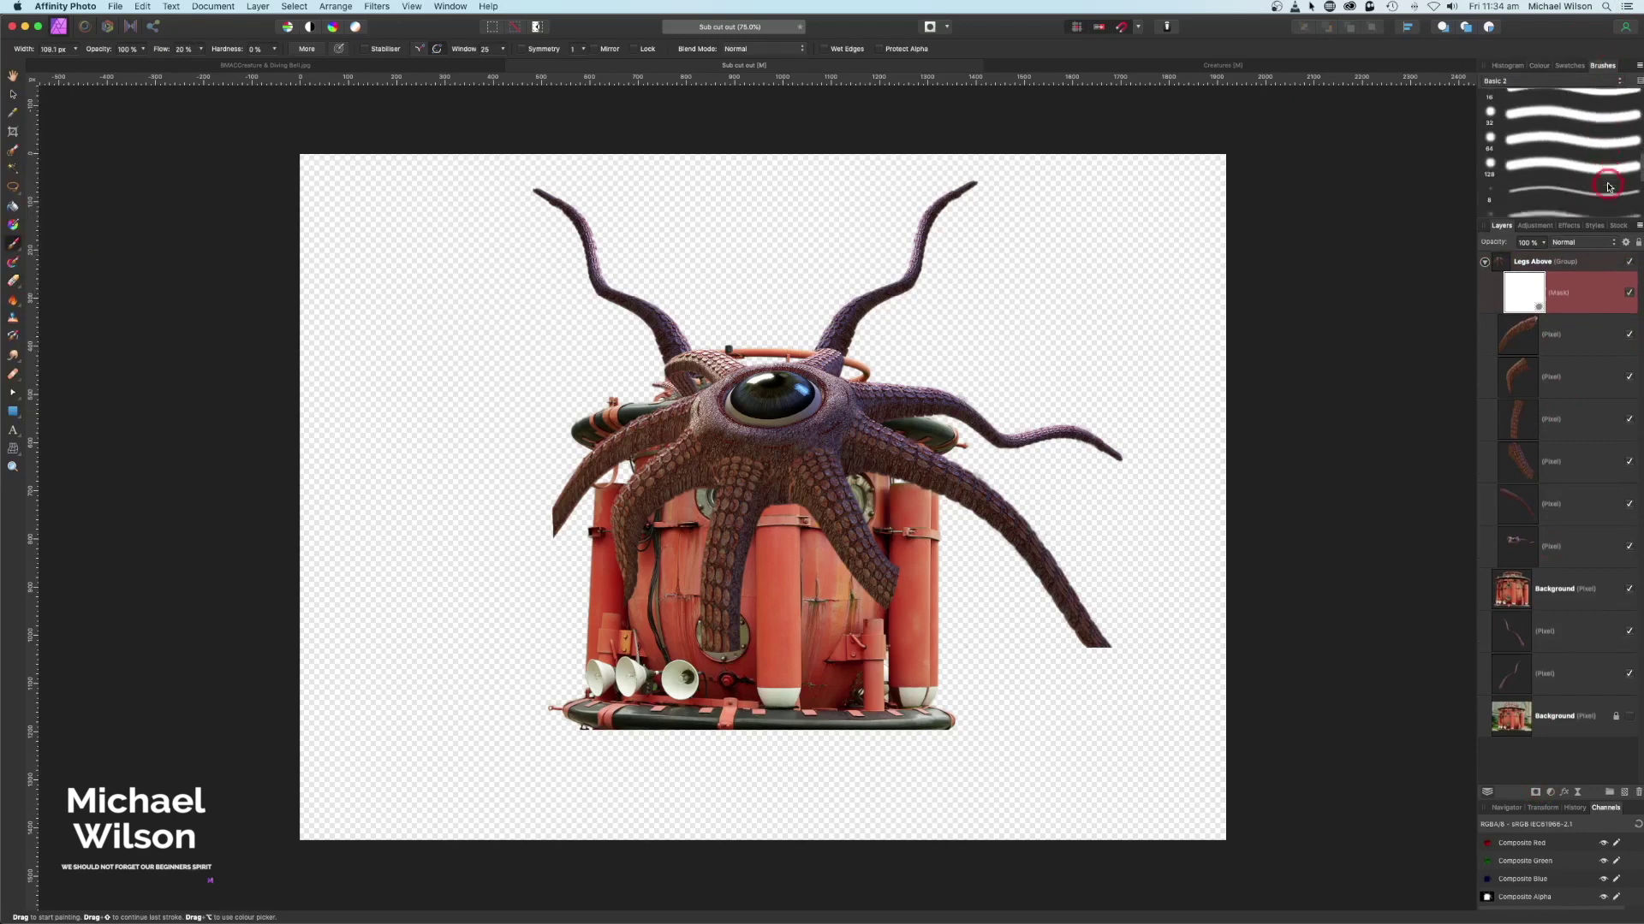
click(1574, 168)
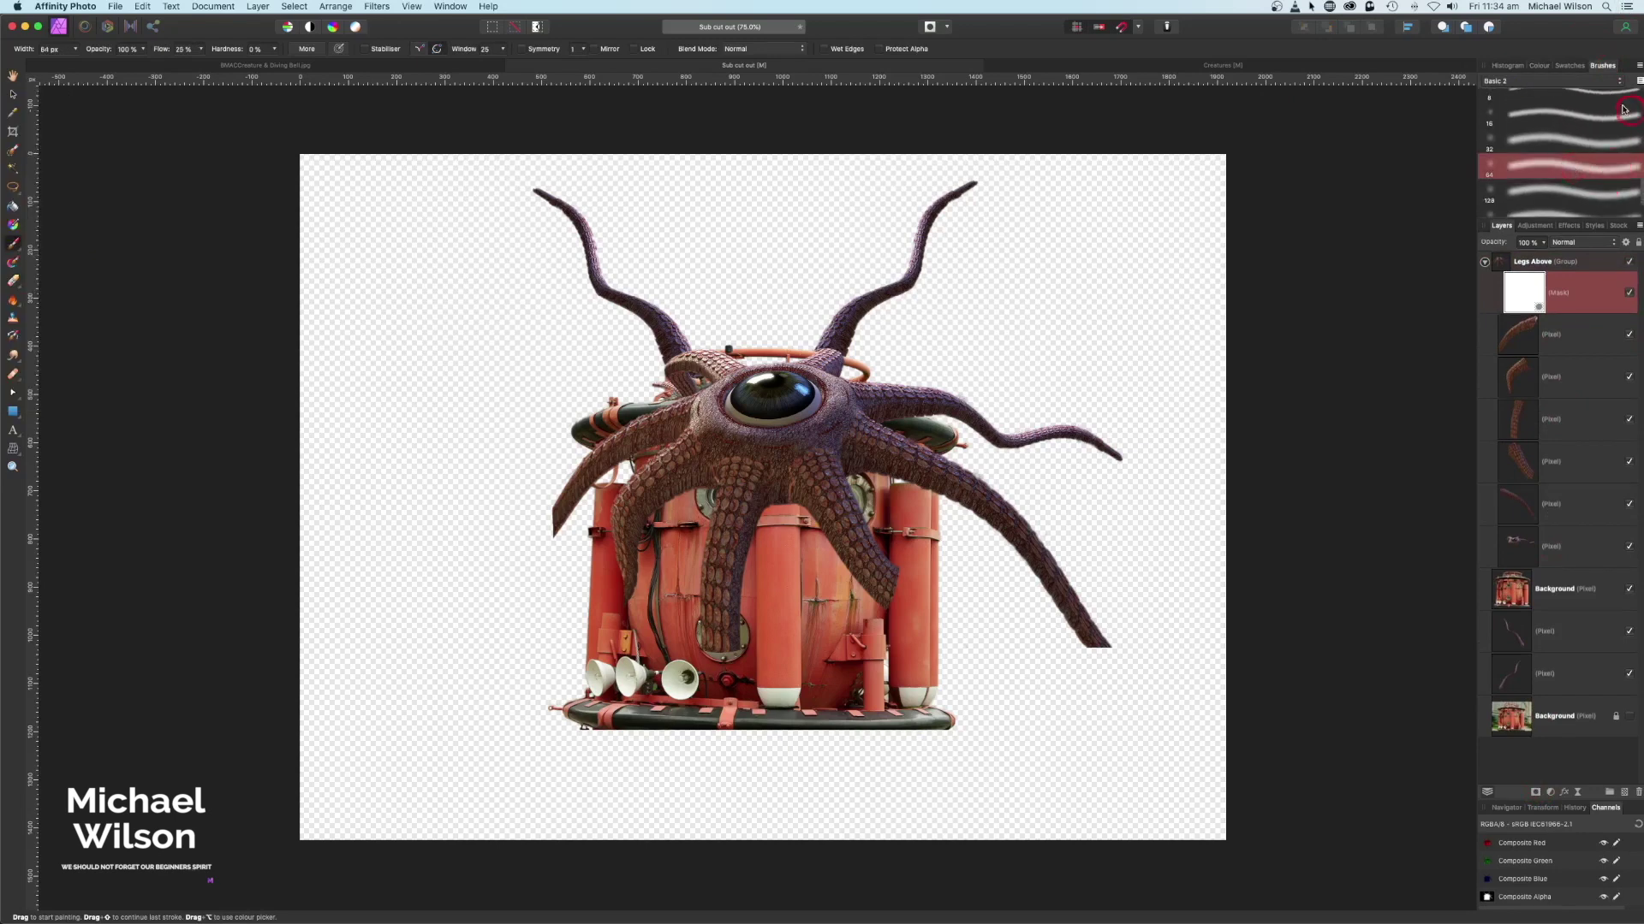
click(1538, 66)
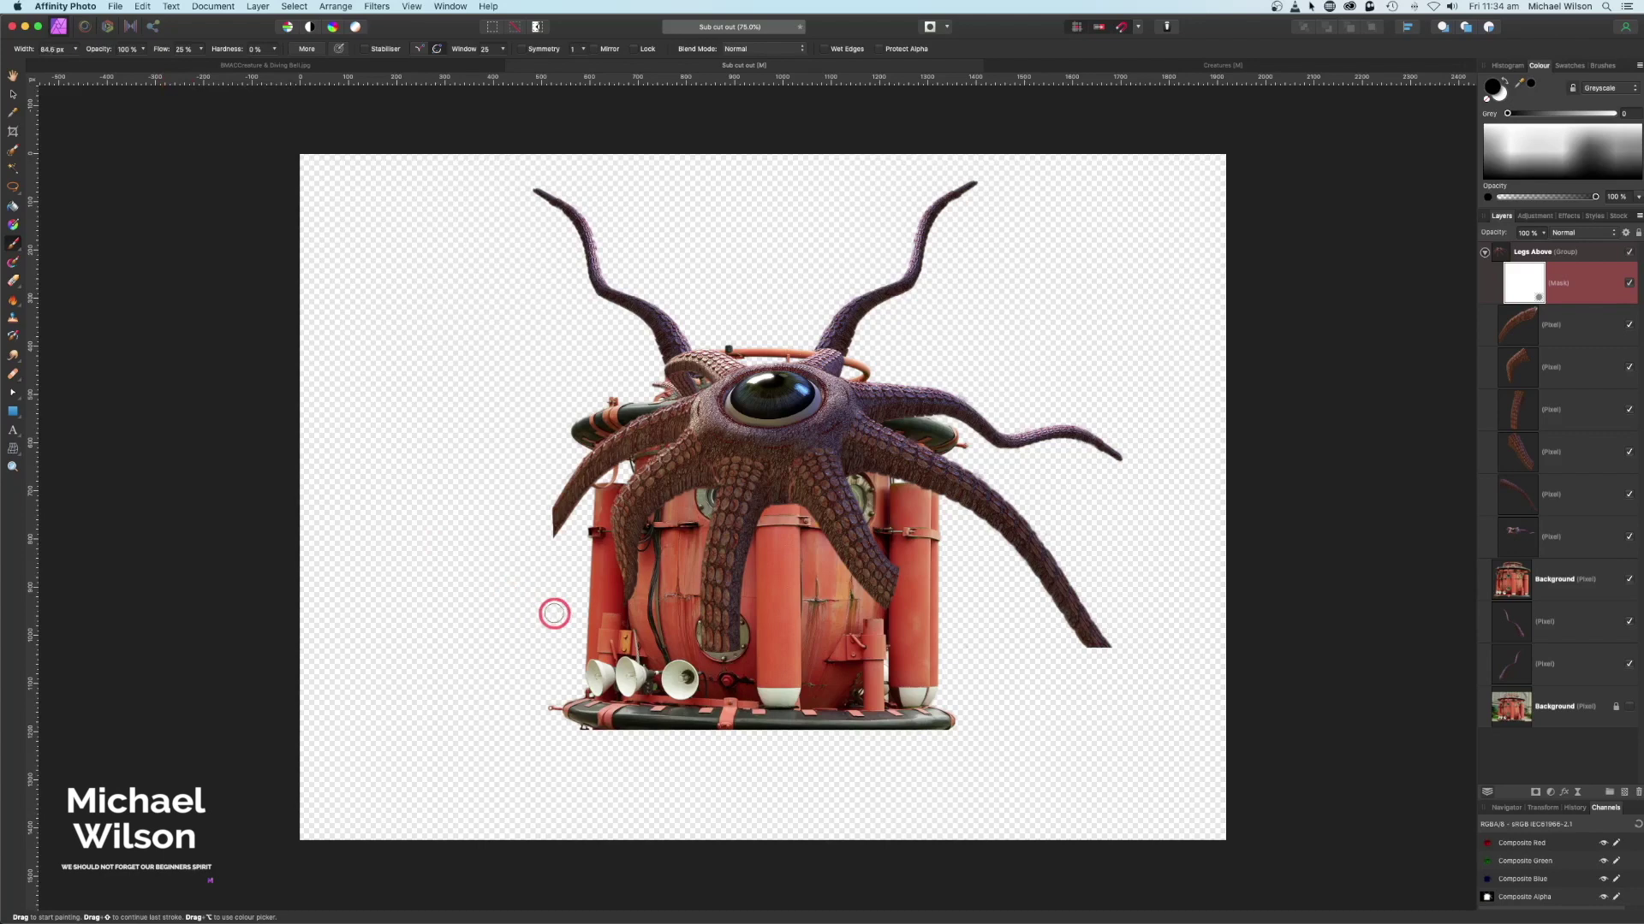
Paint black on the group's mask with a soft 44.2 px brush to blend the cut-off ends of the front tentacles into the diving bell
key(super+1)
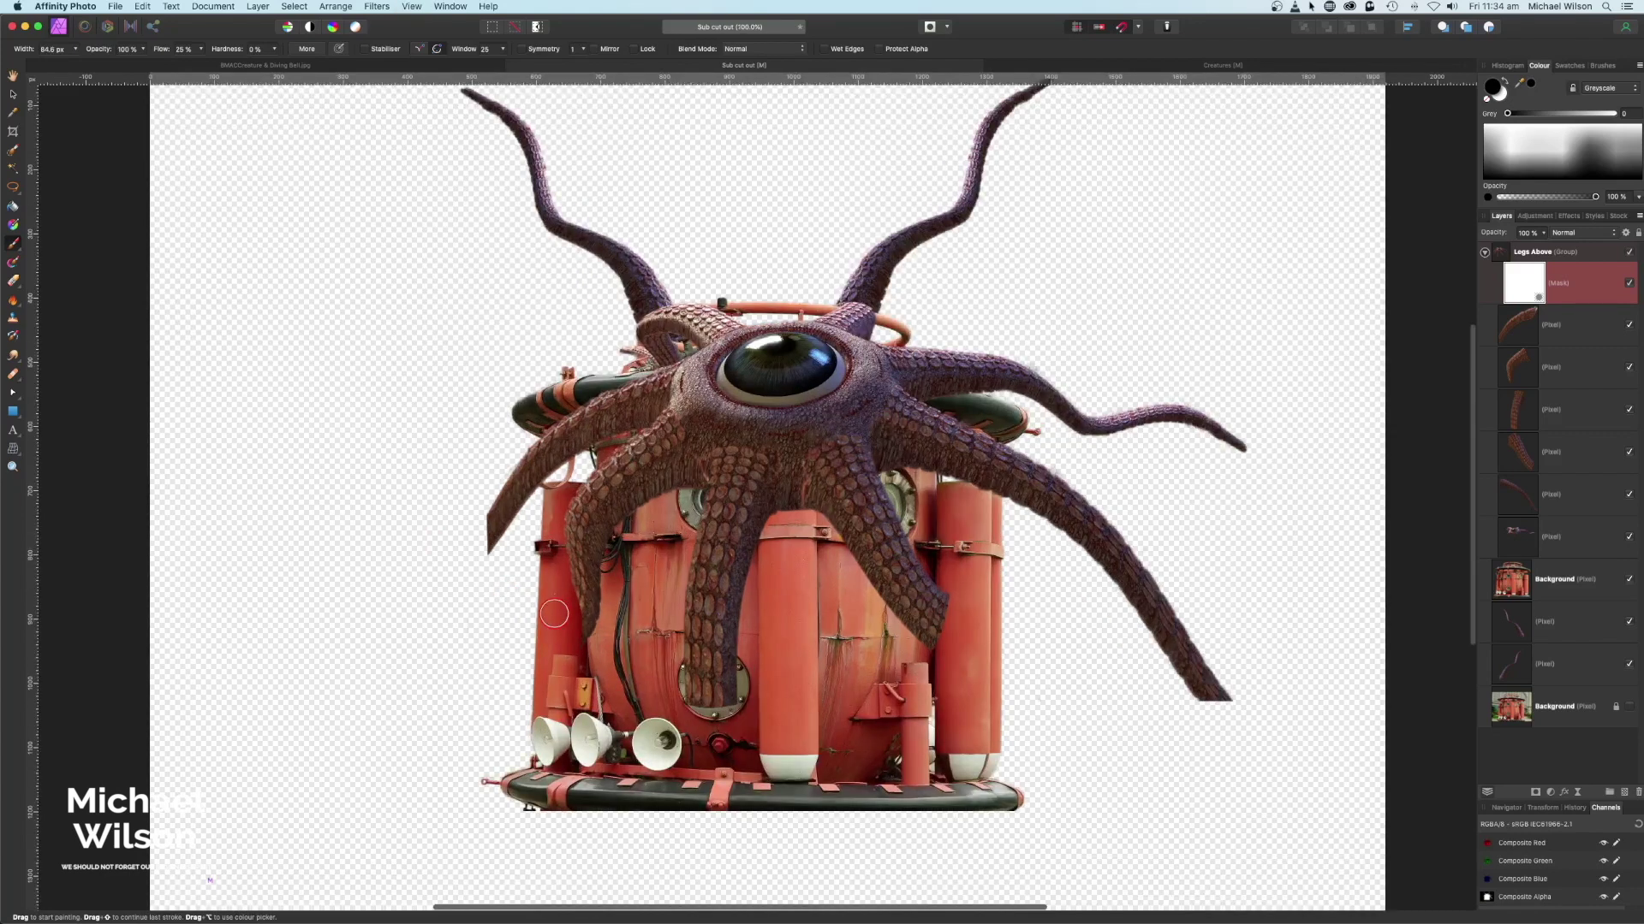
key(bracketleft)
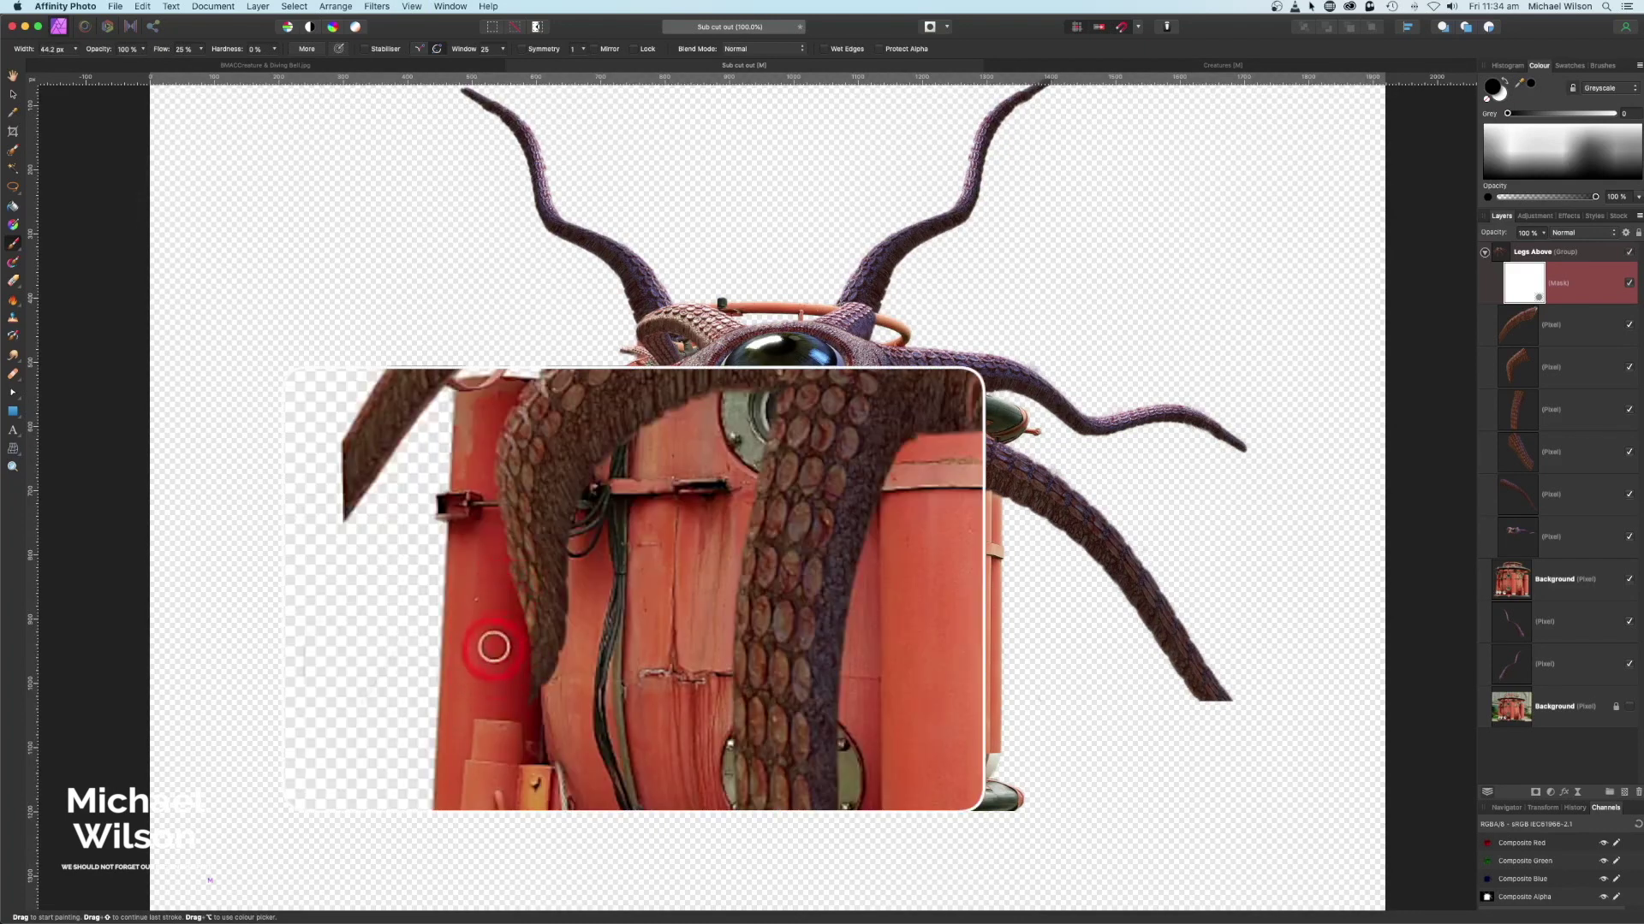
scroll(558, 615, down, 1)
mouse_move(498, 555)
mouse_down()
mouse_move(523, 689)
mouse_move(489, 515)
mouse_move(521, 666)
mouse_move(524, 588)
mouse_move(501, 553)
mouse_move(514, 756)
mouse_move(521, 629)
mouse_move(571, 800)
mouse_up()
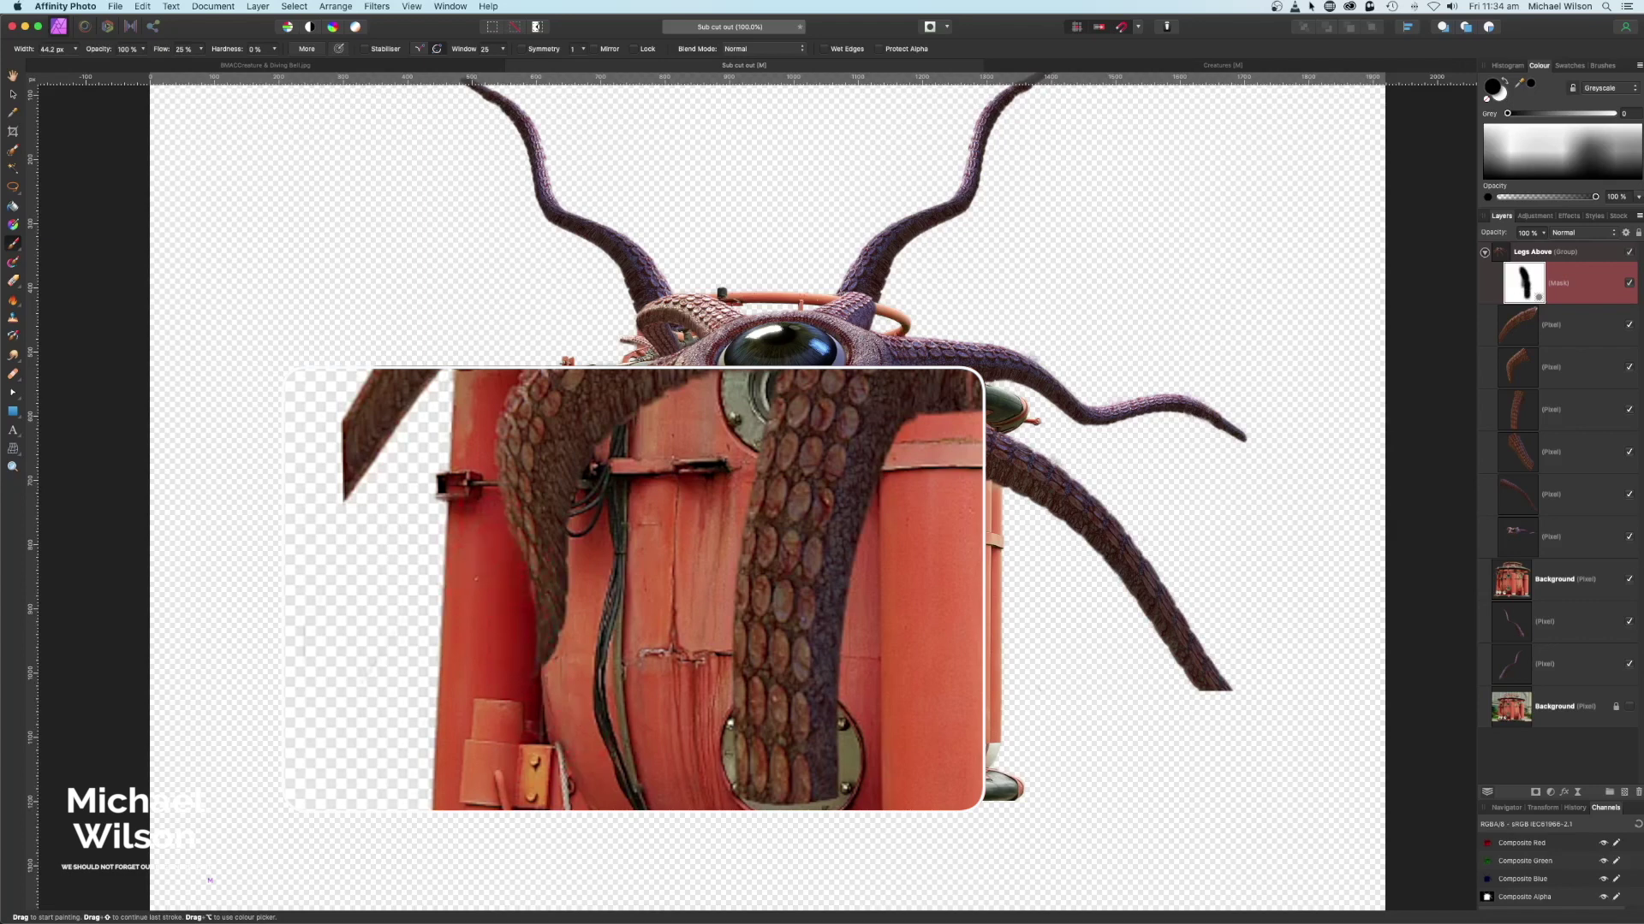
key(super+z)
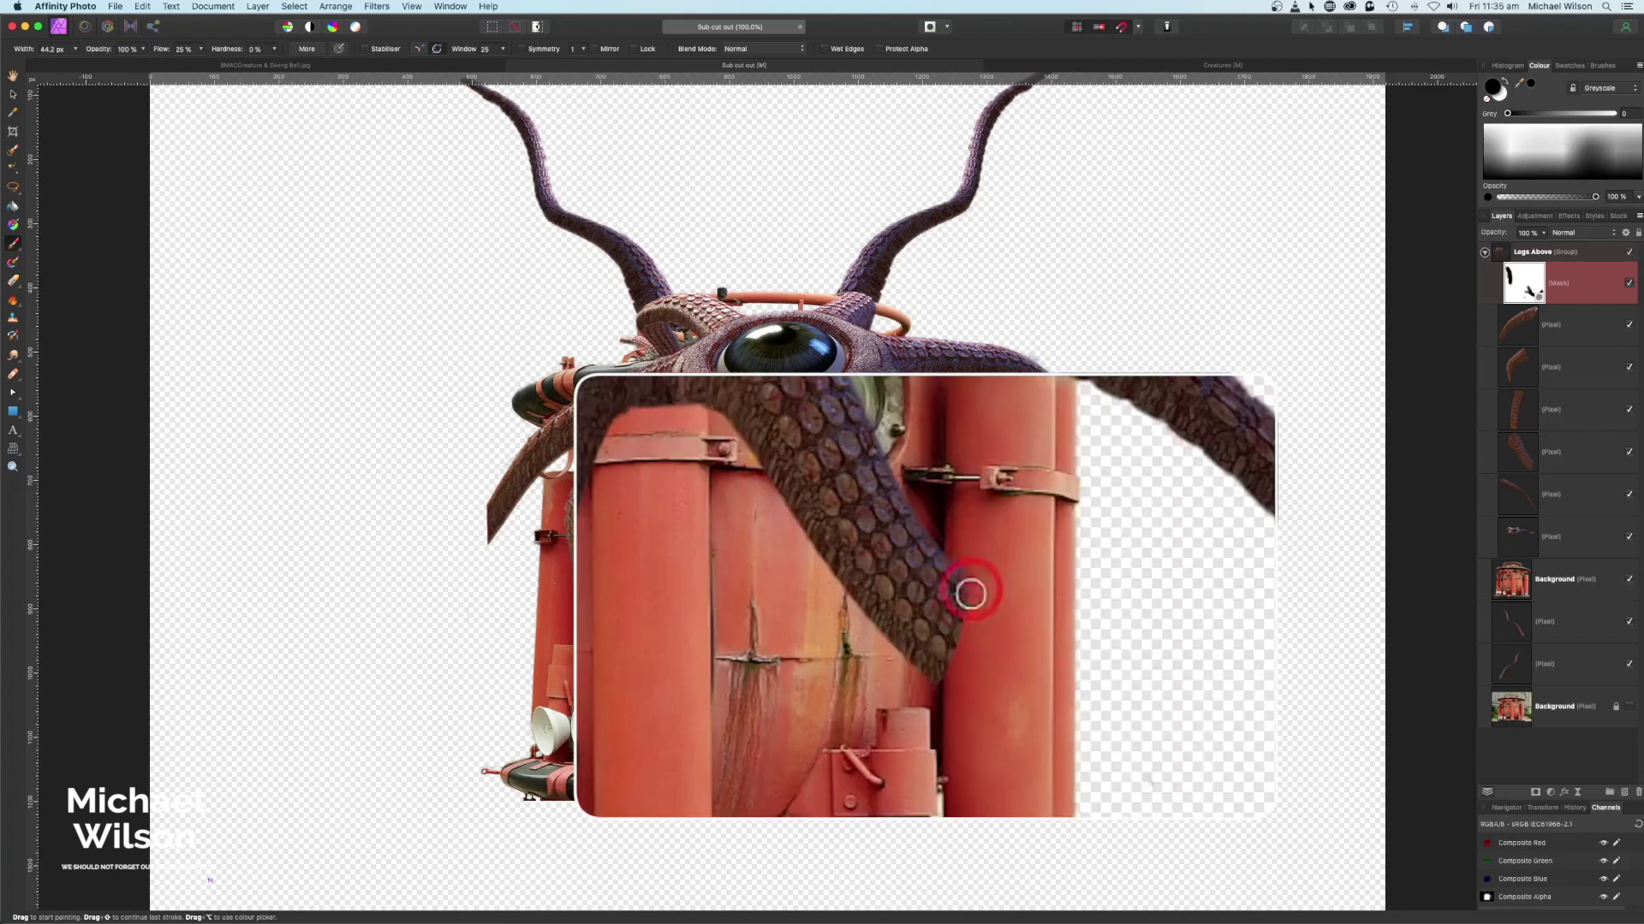
mouse_move(965, 578)
mouse_down()
mouse_move(947, 679)
mouse_move(958, 550)
mouse_move(957, 728)
mouse_move(989, 771)
mouse_move(753, 679)
mouse_move(840, 639)
mouse_up()
scroll(840, 639, down, 2)
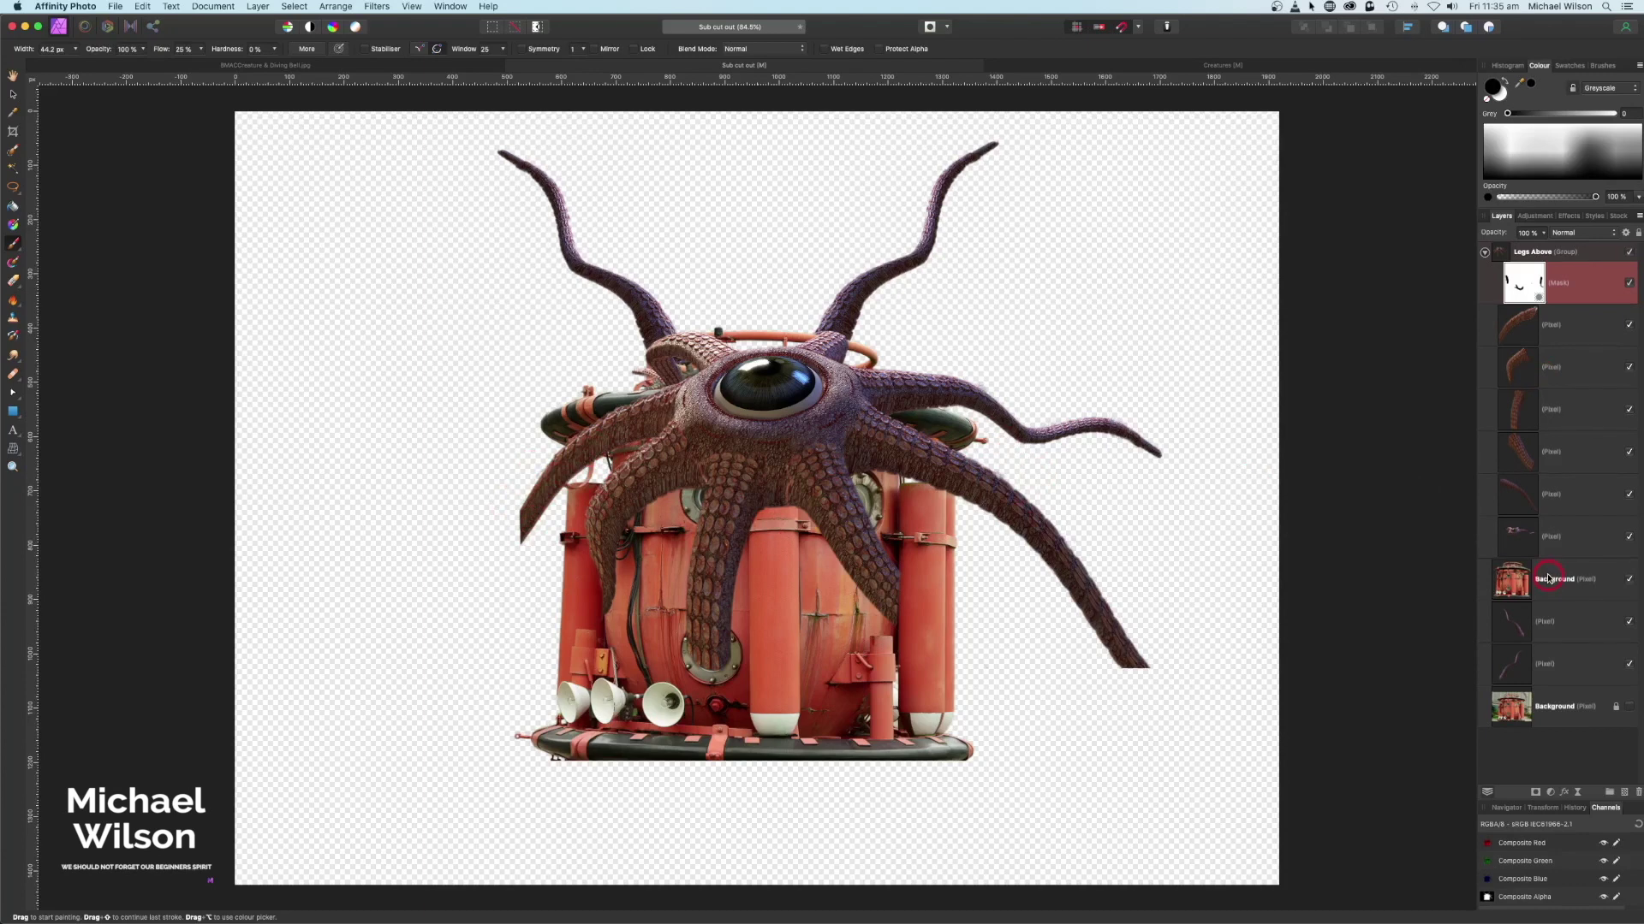
Duplicate the upper-left tentacle layer, then rotate and fit the copy so it emerges from behind the bell's lower left side
scroll(1549, 577, down, 1)
click(1561, 627)
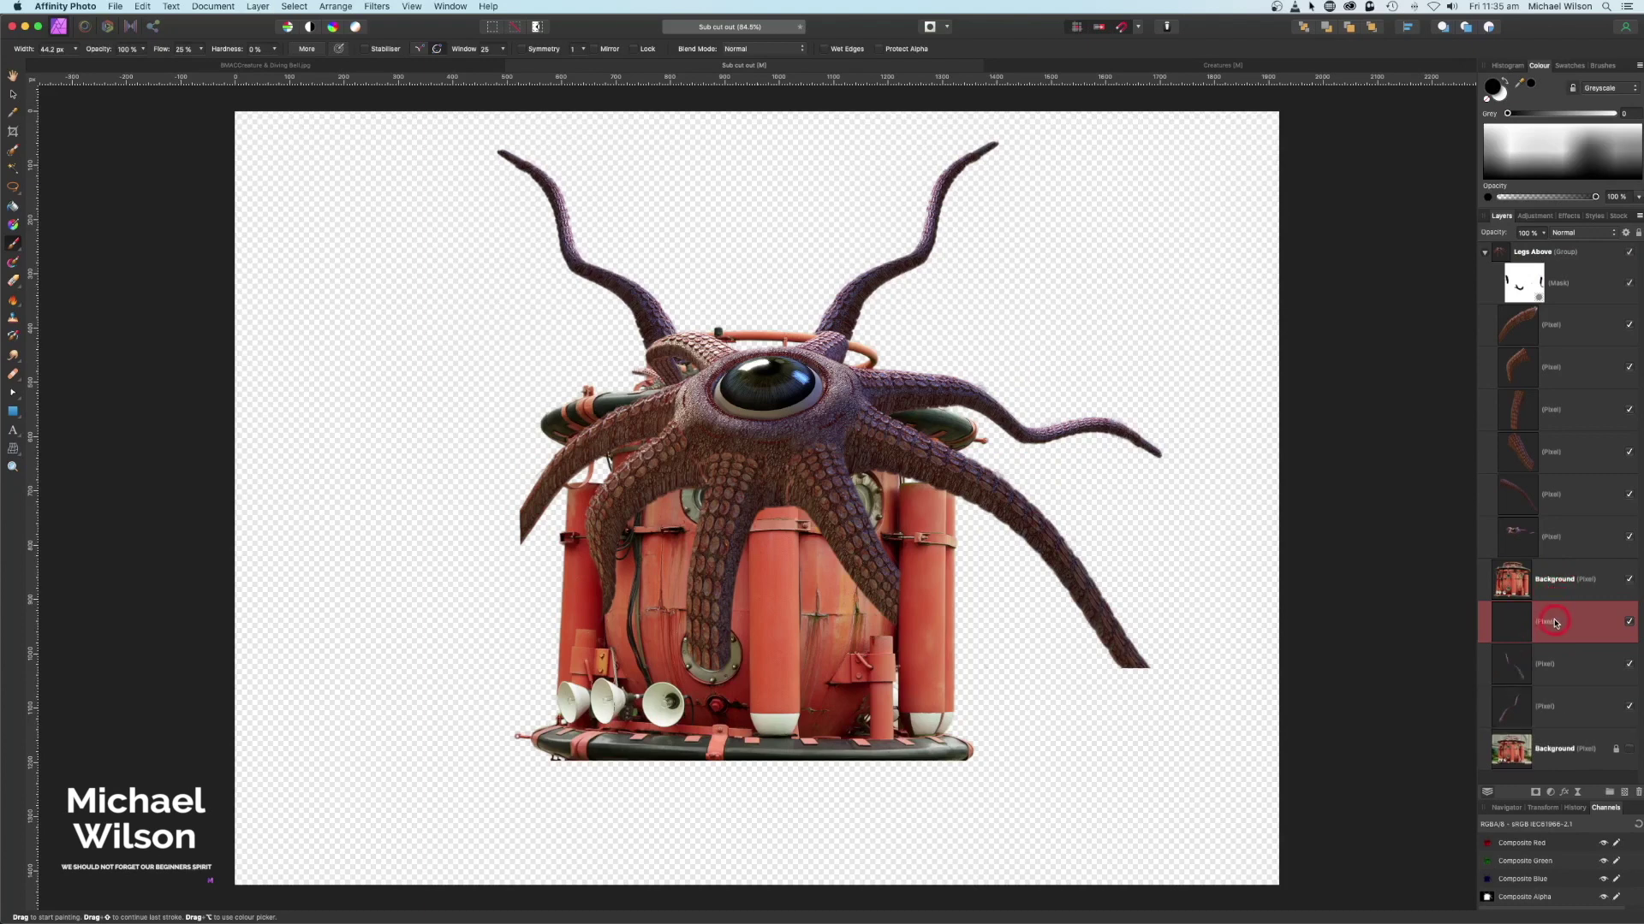
key(v)
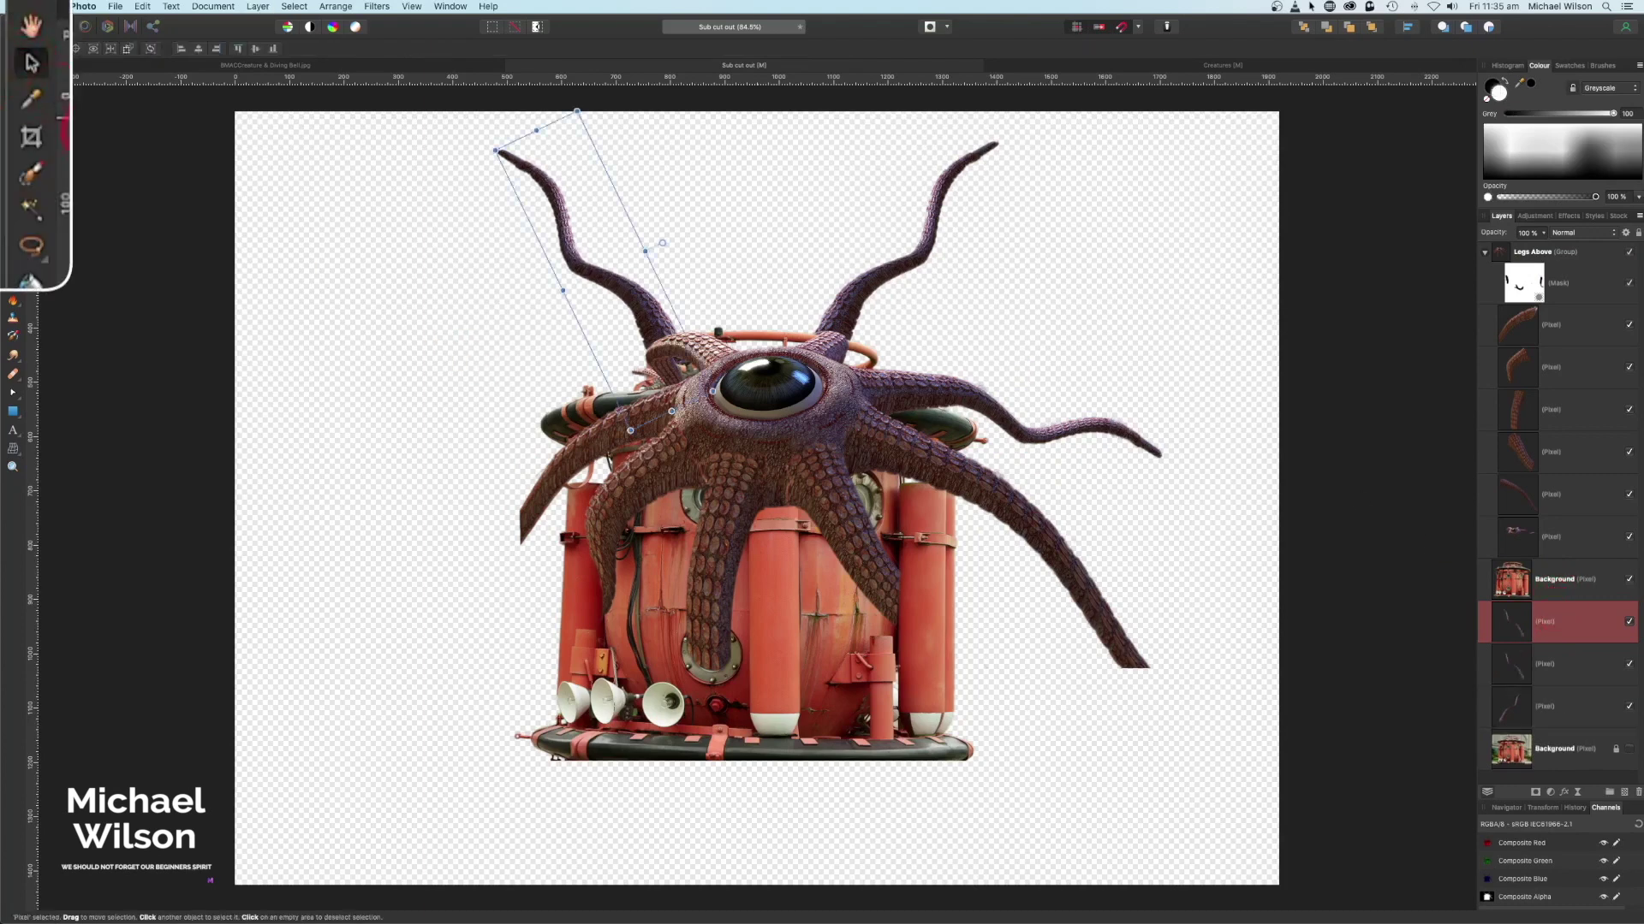
drag(590, 265, 459, 367)
drag(565, 365, 562, 619)
drag(456, 632, 457, 631)
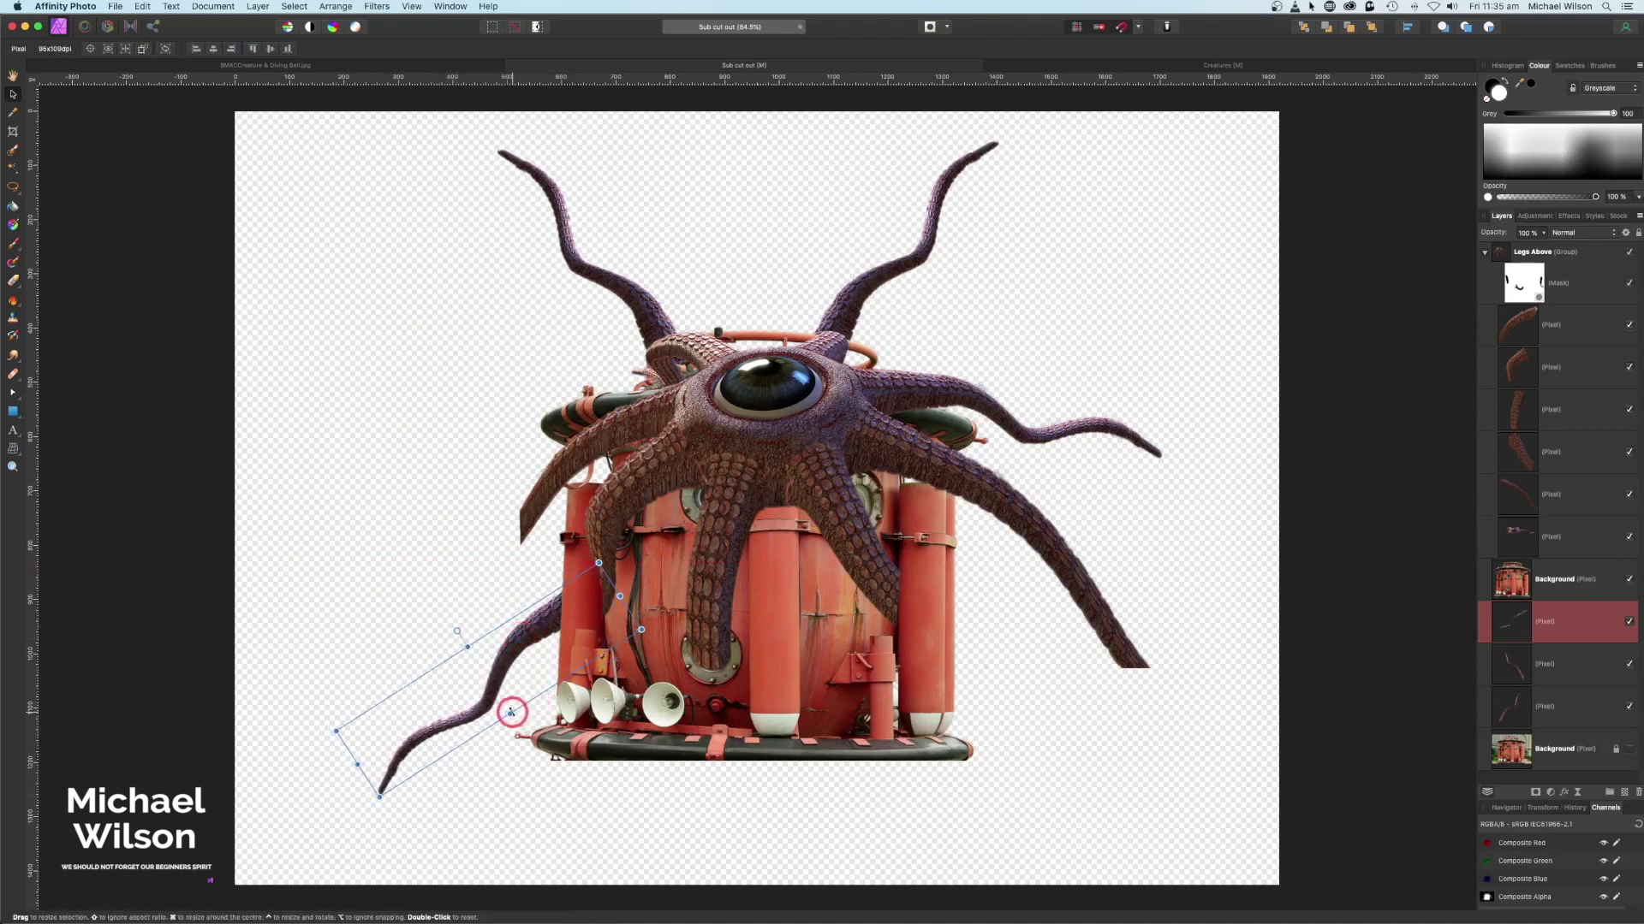
drag(510, 712, 511, 703)
drag(535, 632, 540, 638)
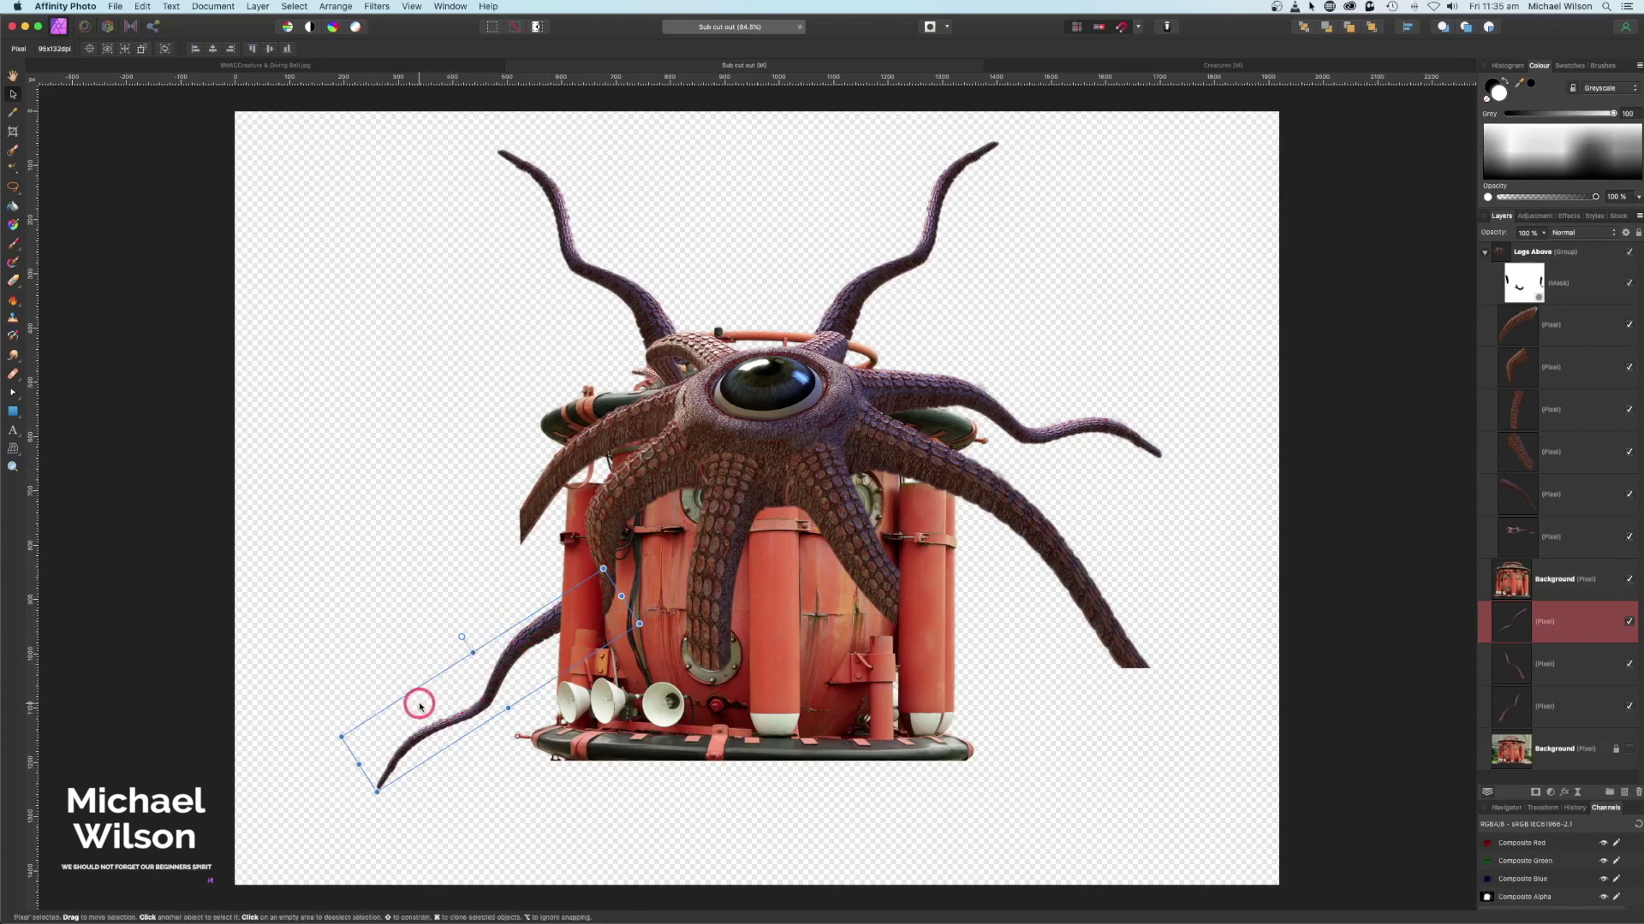
Duplicate the upper-left tentacle again, flip the copy horizontally, and rotate it into place at the bell's lower right side
click(1514, 647)
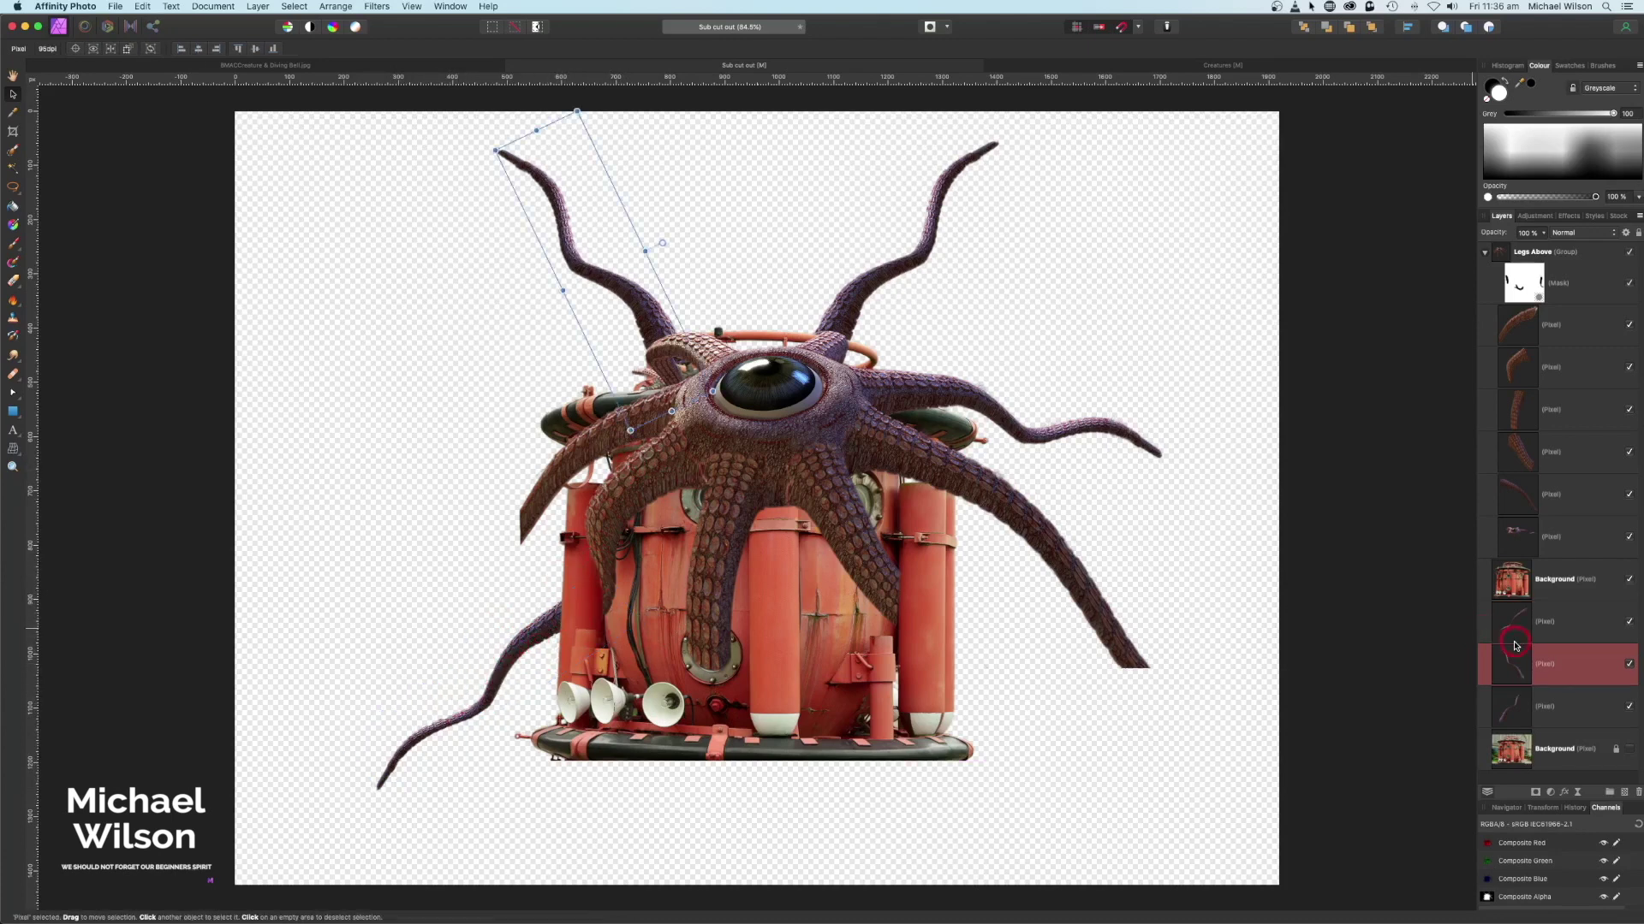
key(super+j)
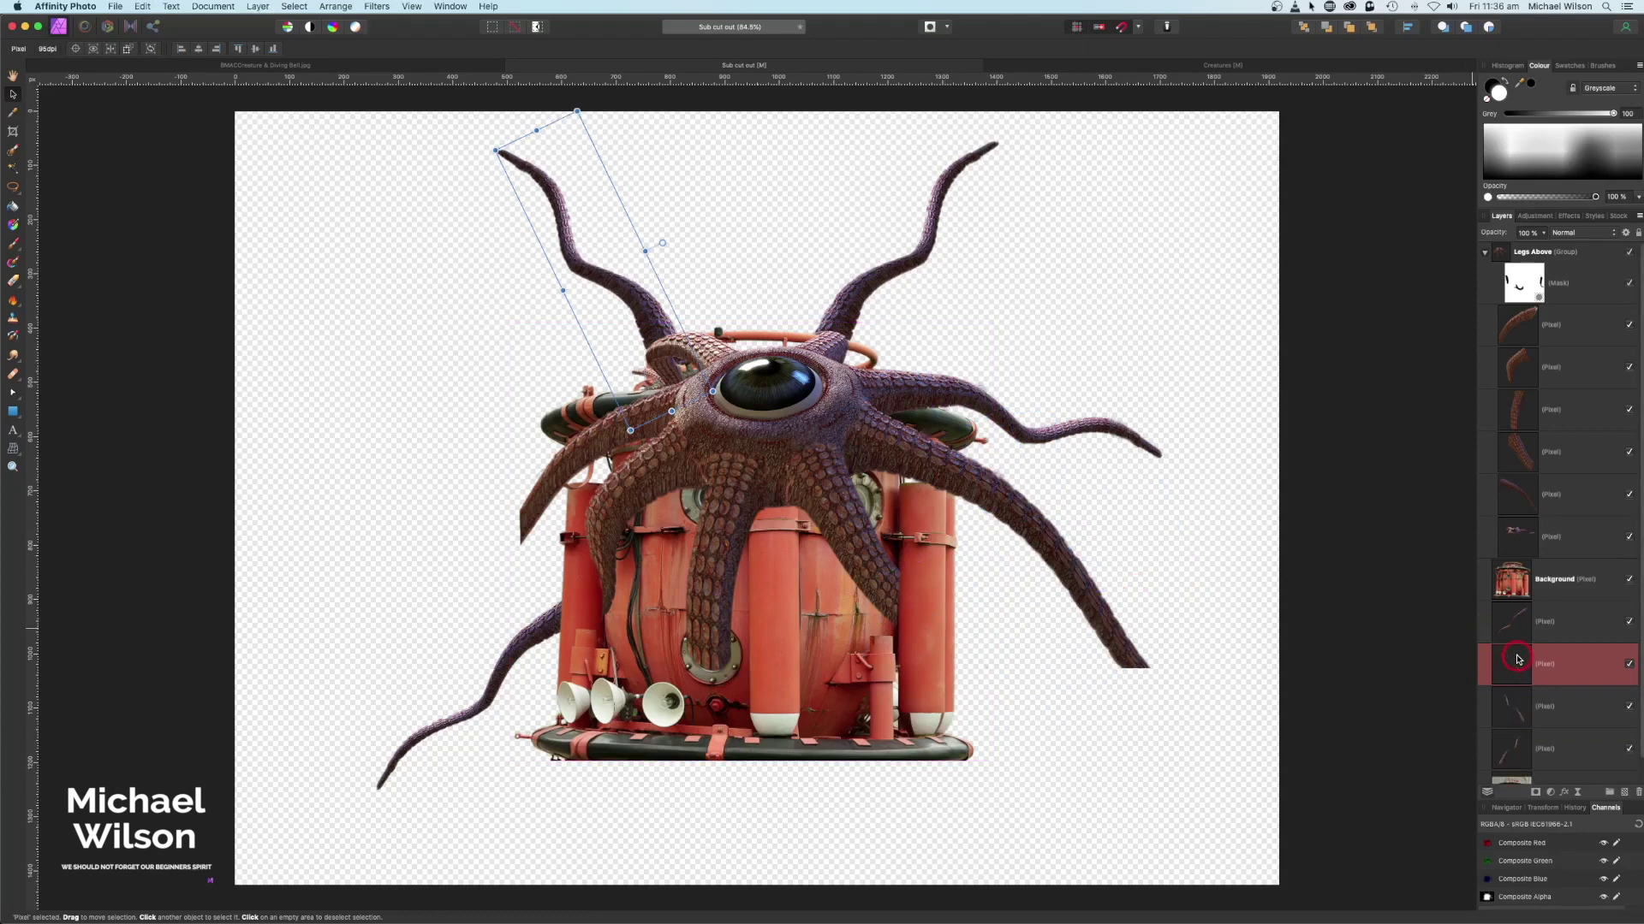
drag(628, 277, 1059, 582)
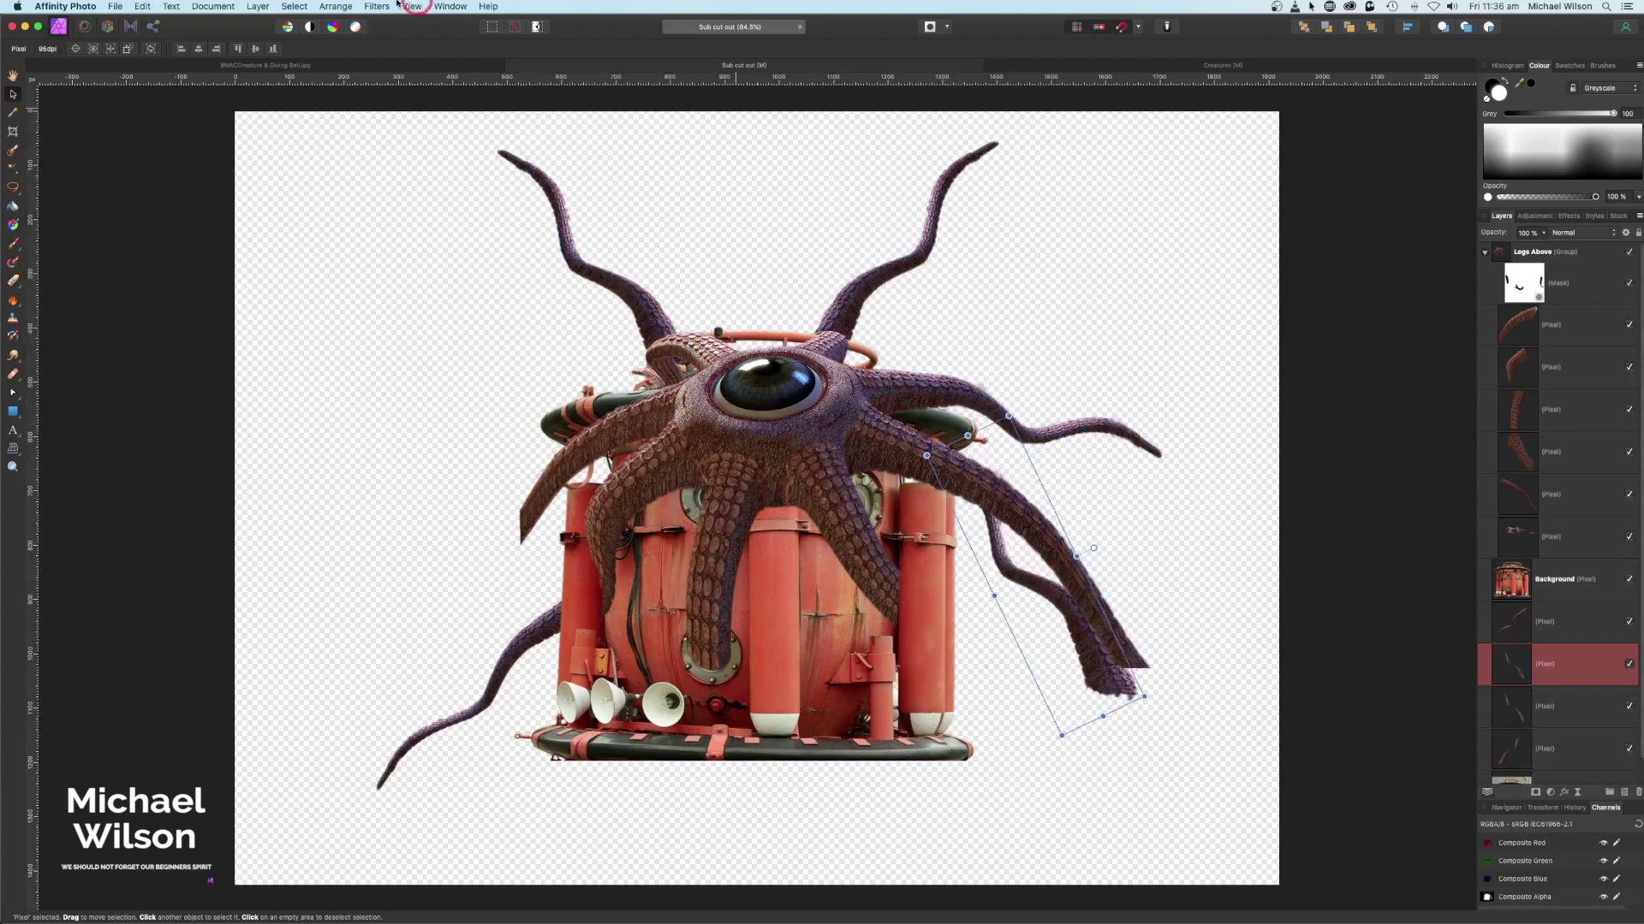
click(329, 11)
click(373, 257)
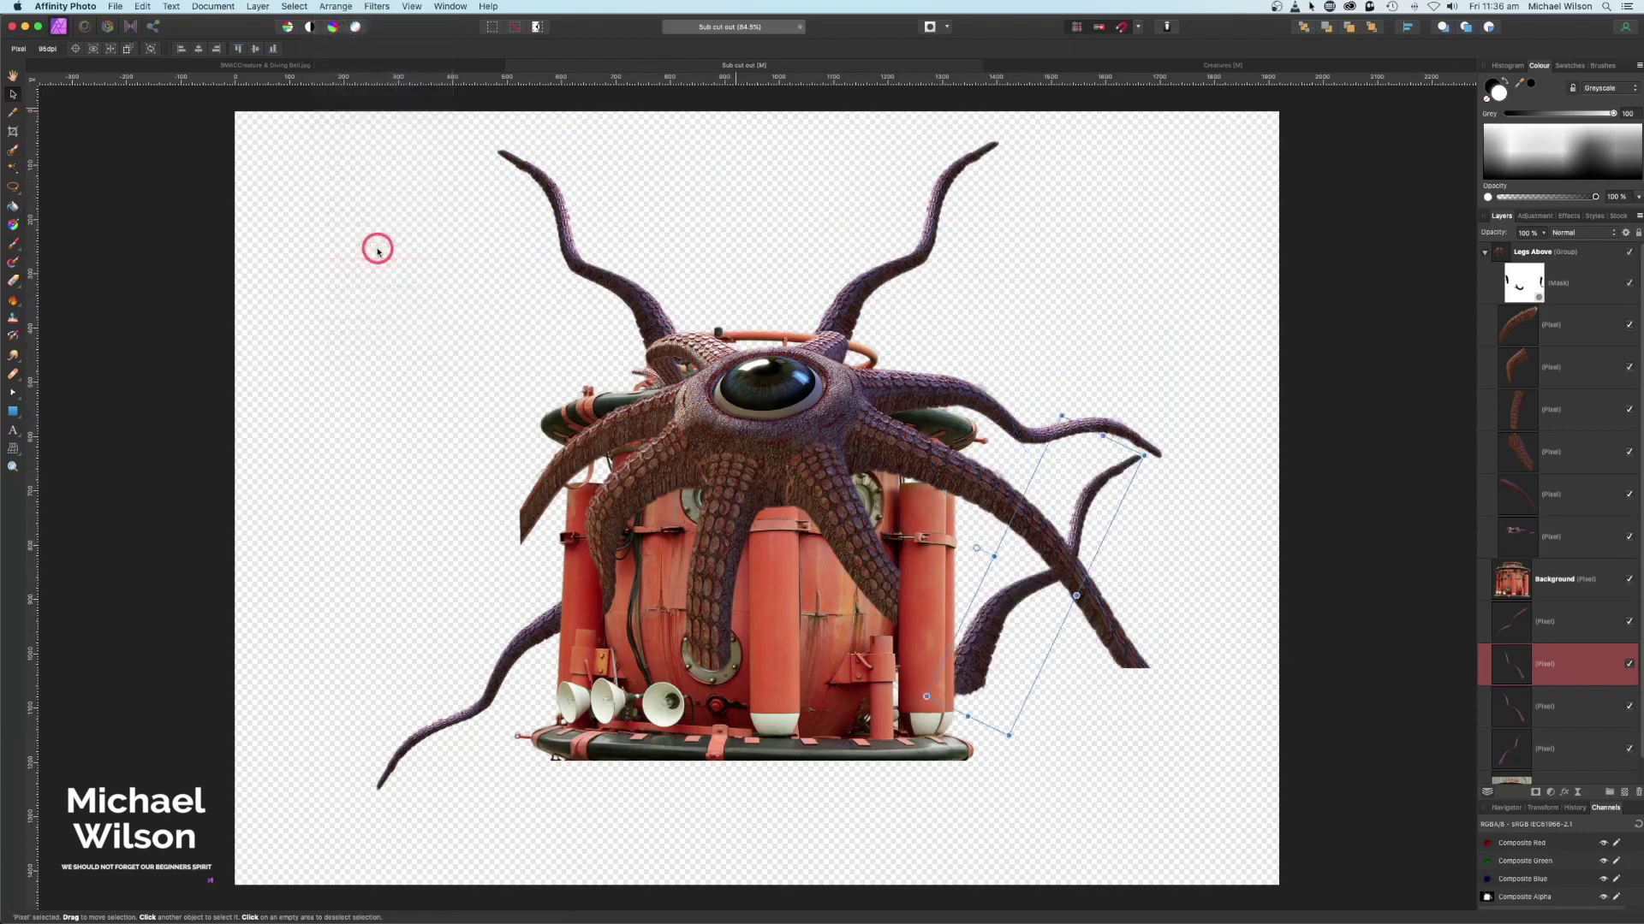
drag(978, 548, 1091, 665)
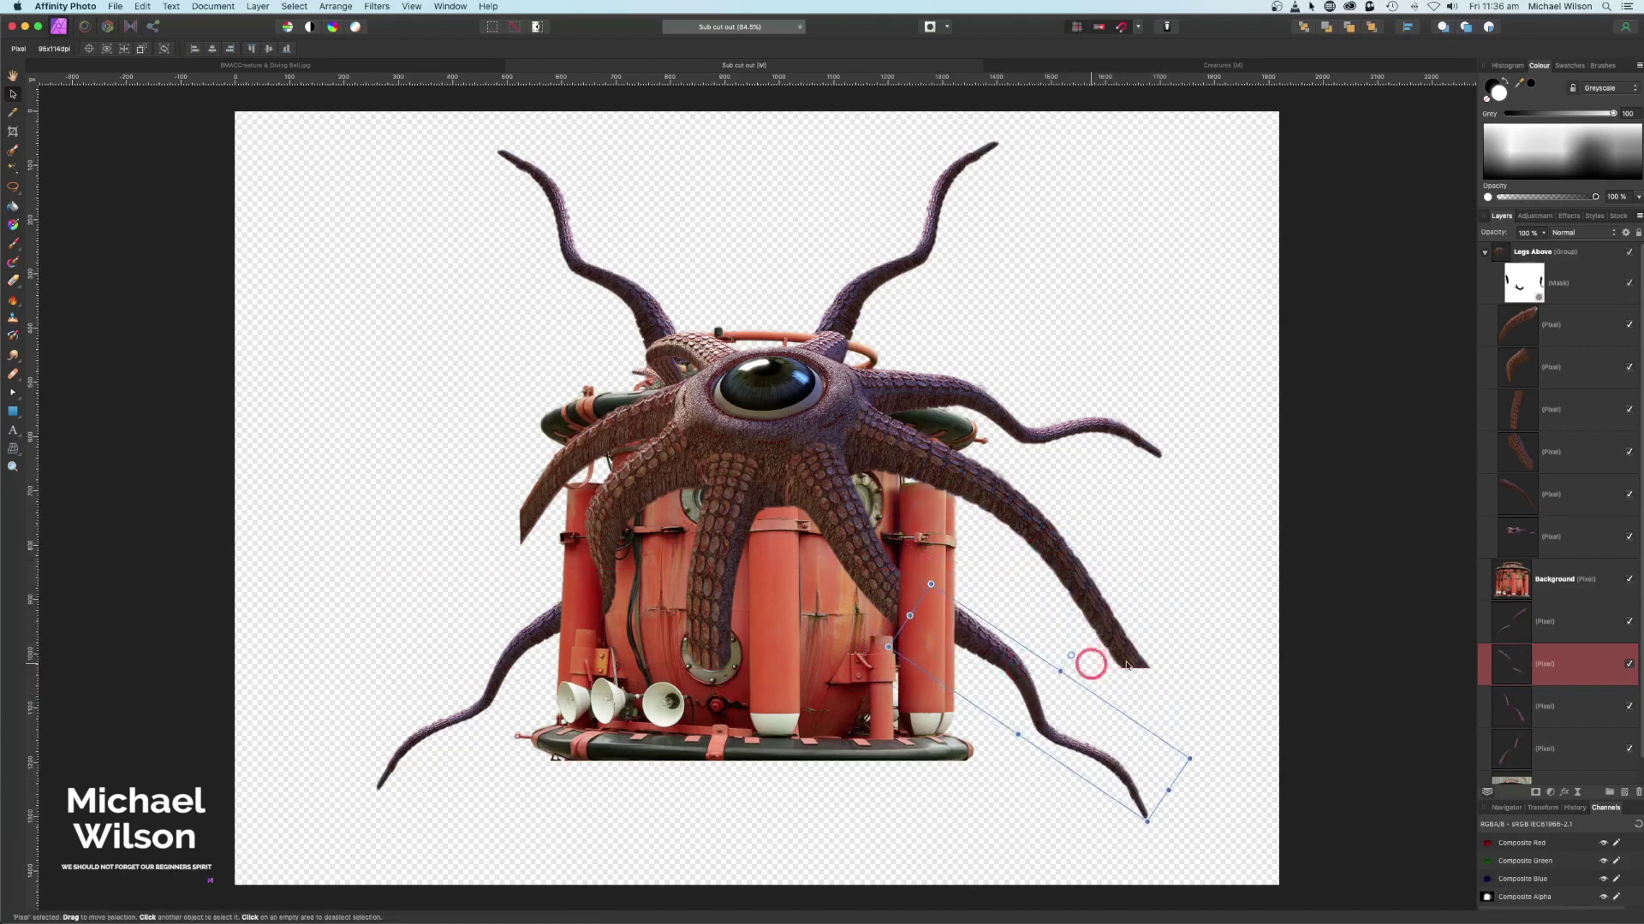
Move the flipped tentacle layer into the Legs Above group beneath the mask and nudge it towards the right-of-centre tentacle's end
click(1538, 297)
drag(1565, 660, 1552, 312)
click(959, 612)
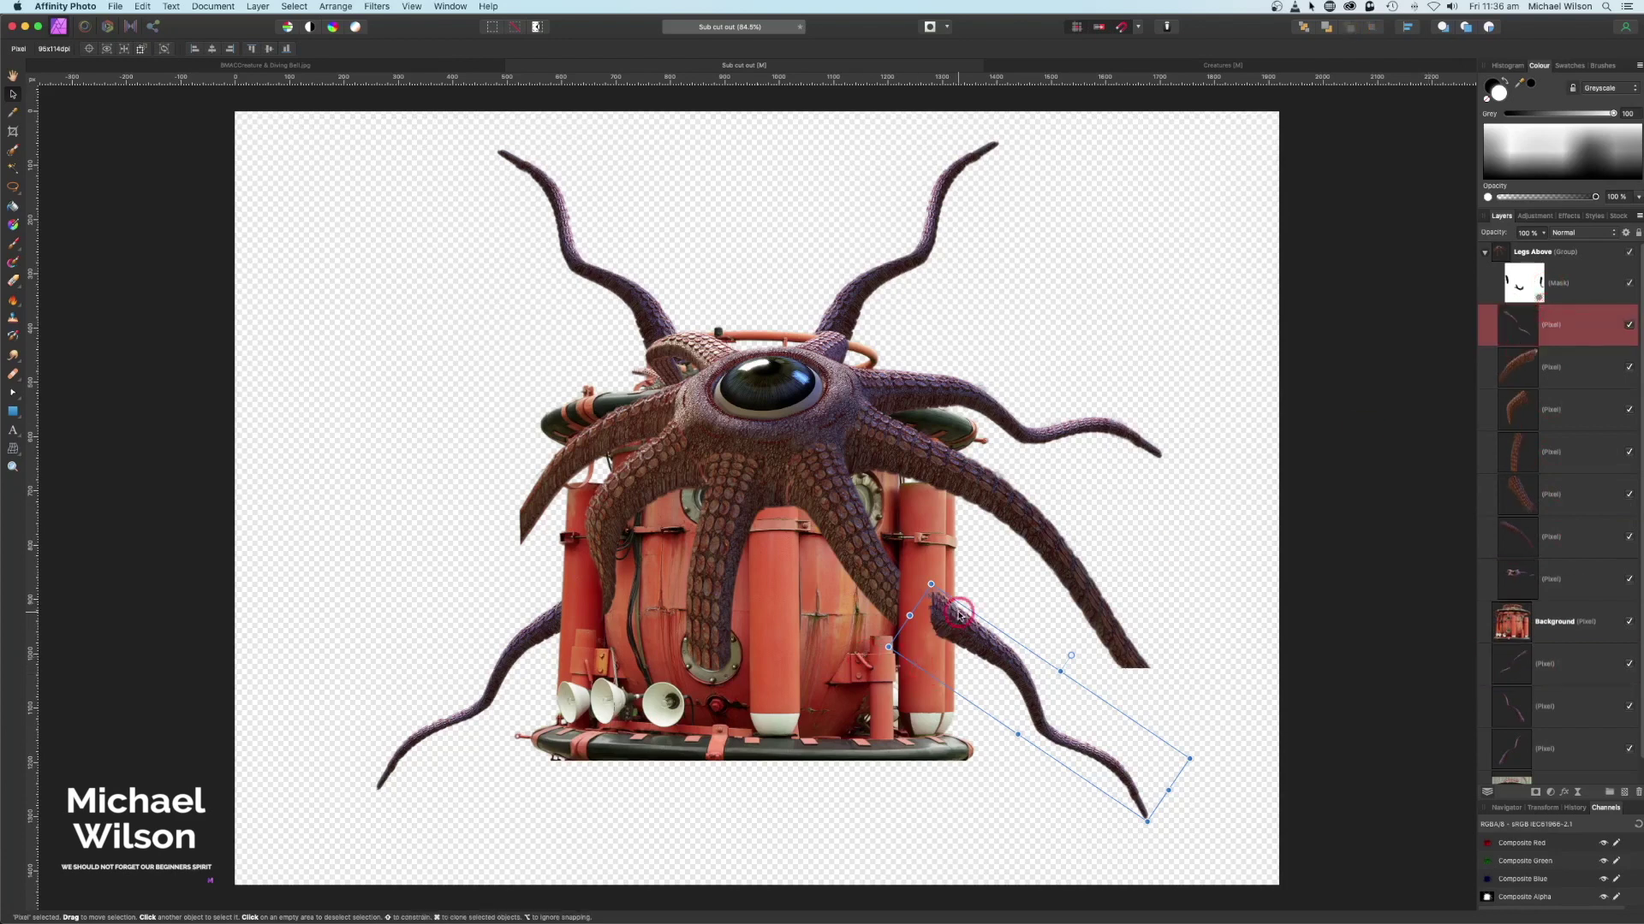
drag(962, 624, 958, 622)
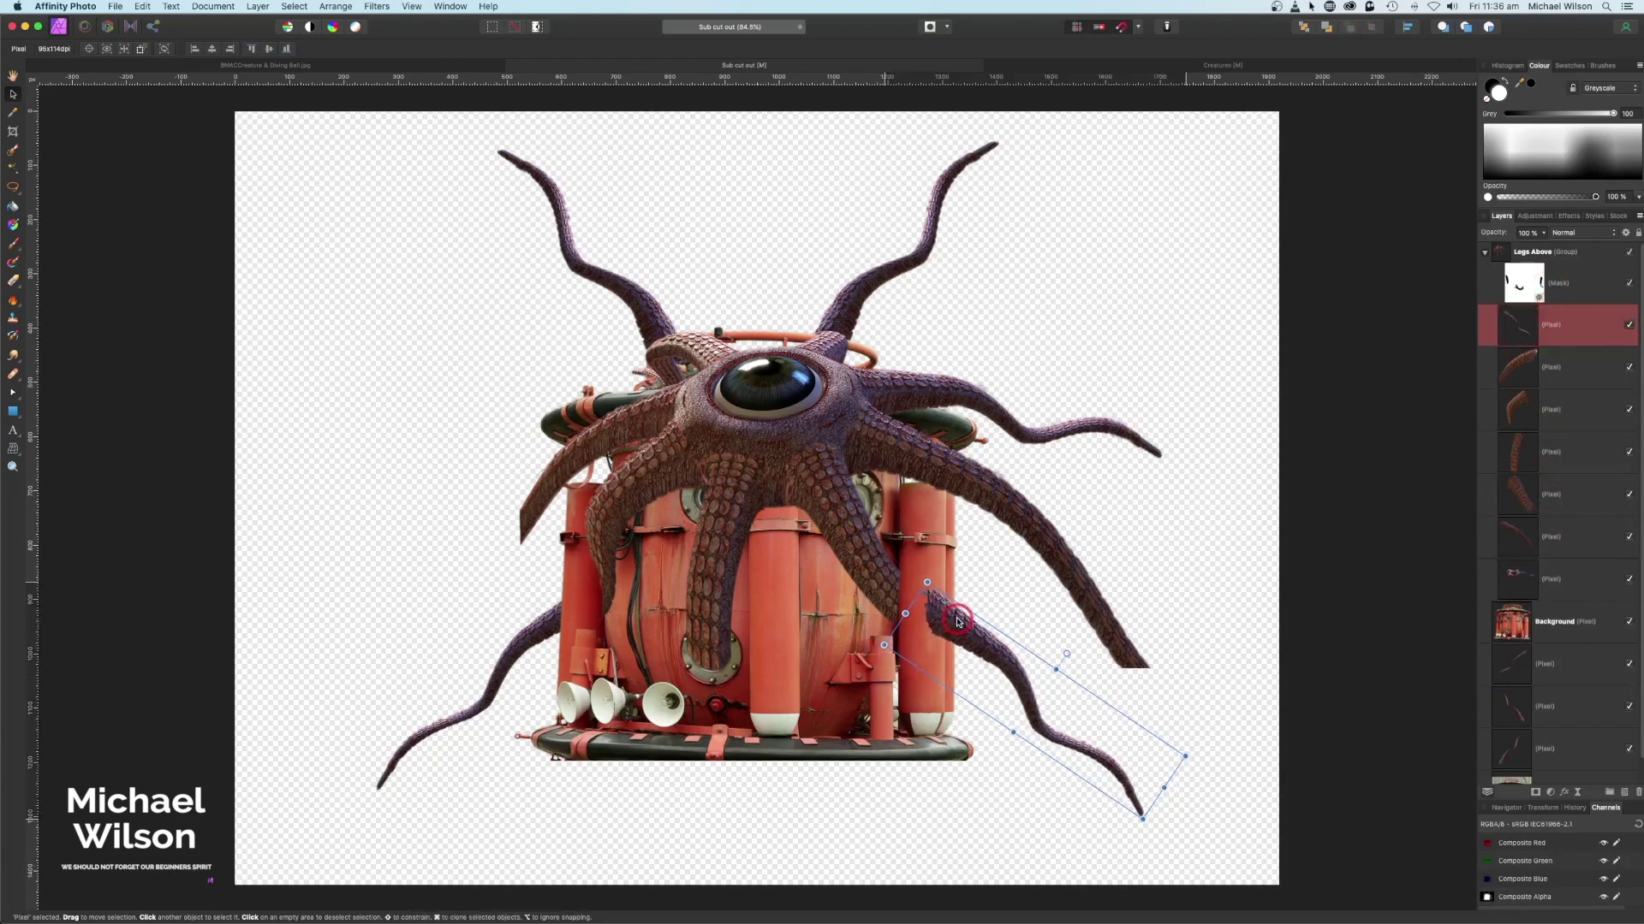
click(951, 634)
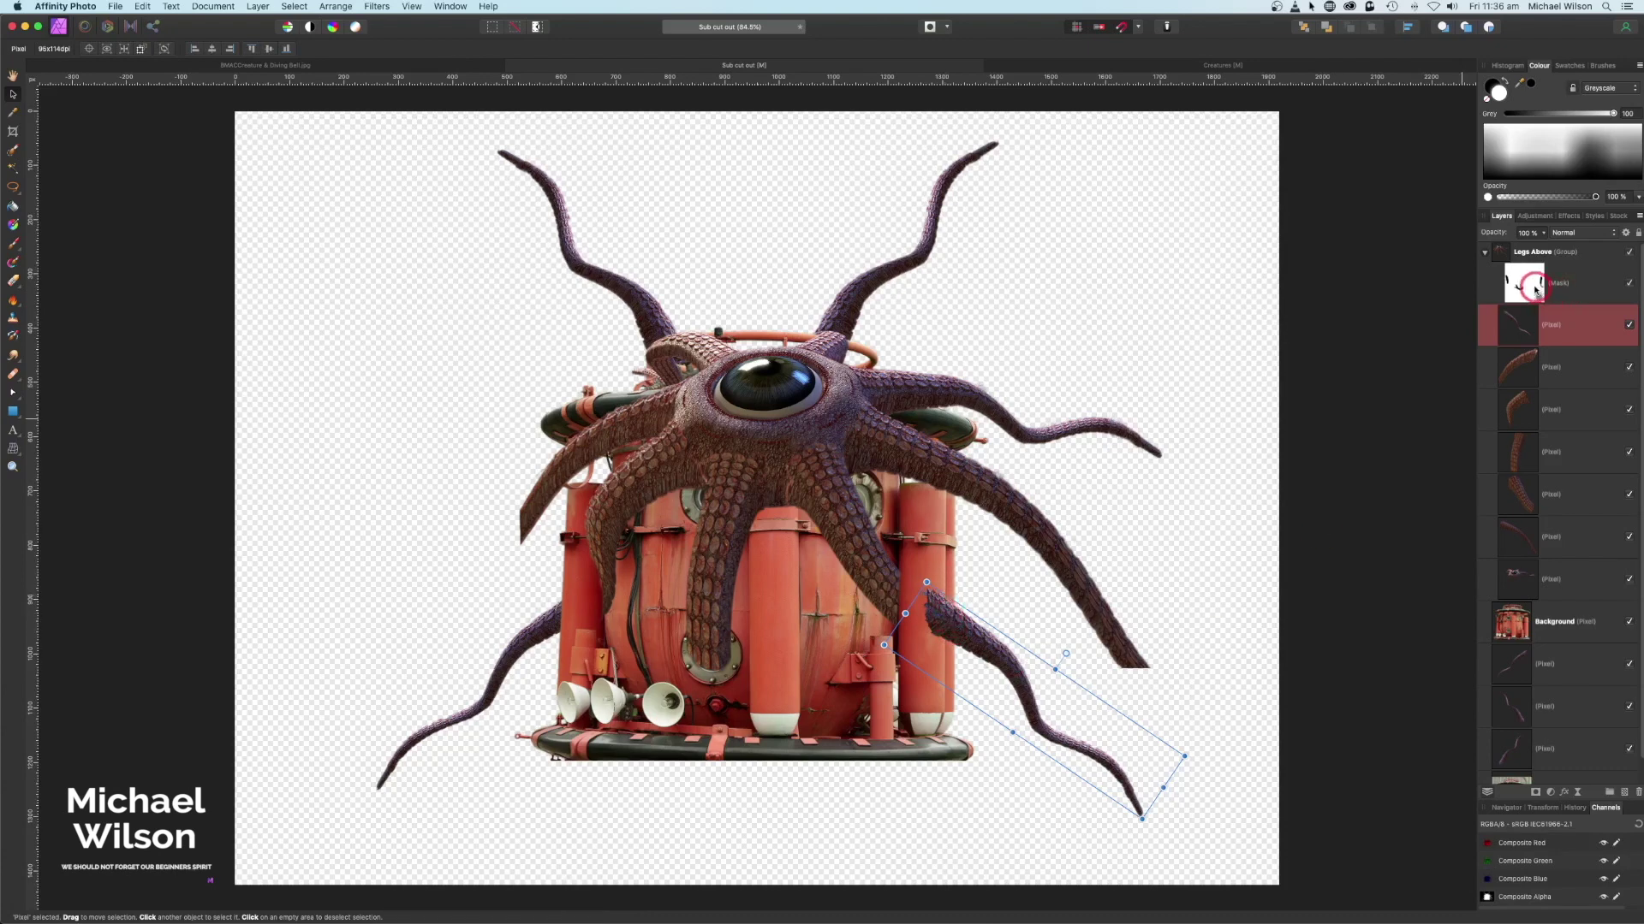
Paint black on the group's mask to hide the part of the lower-right tentacle that overlaps the bell's red cylinder
click(1535, 291)
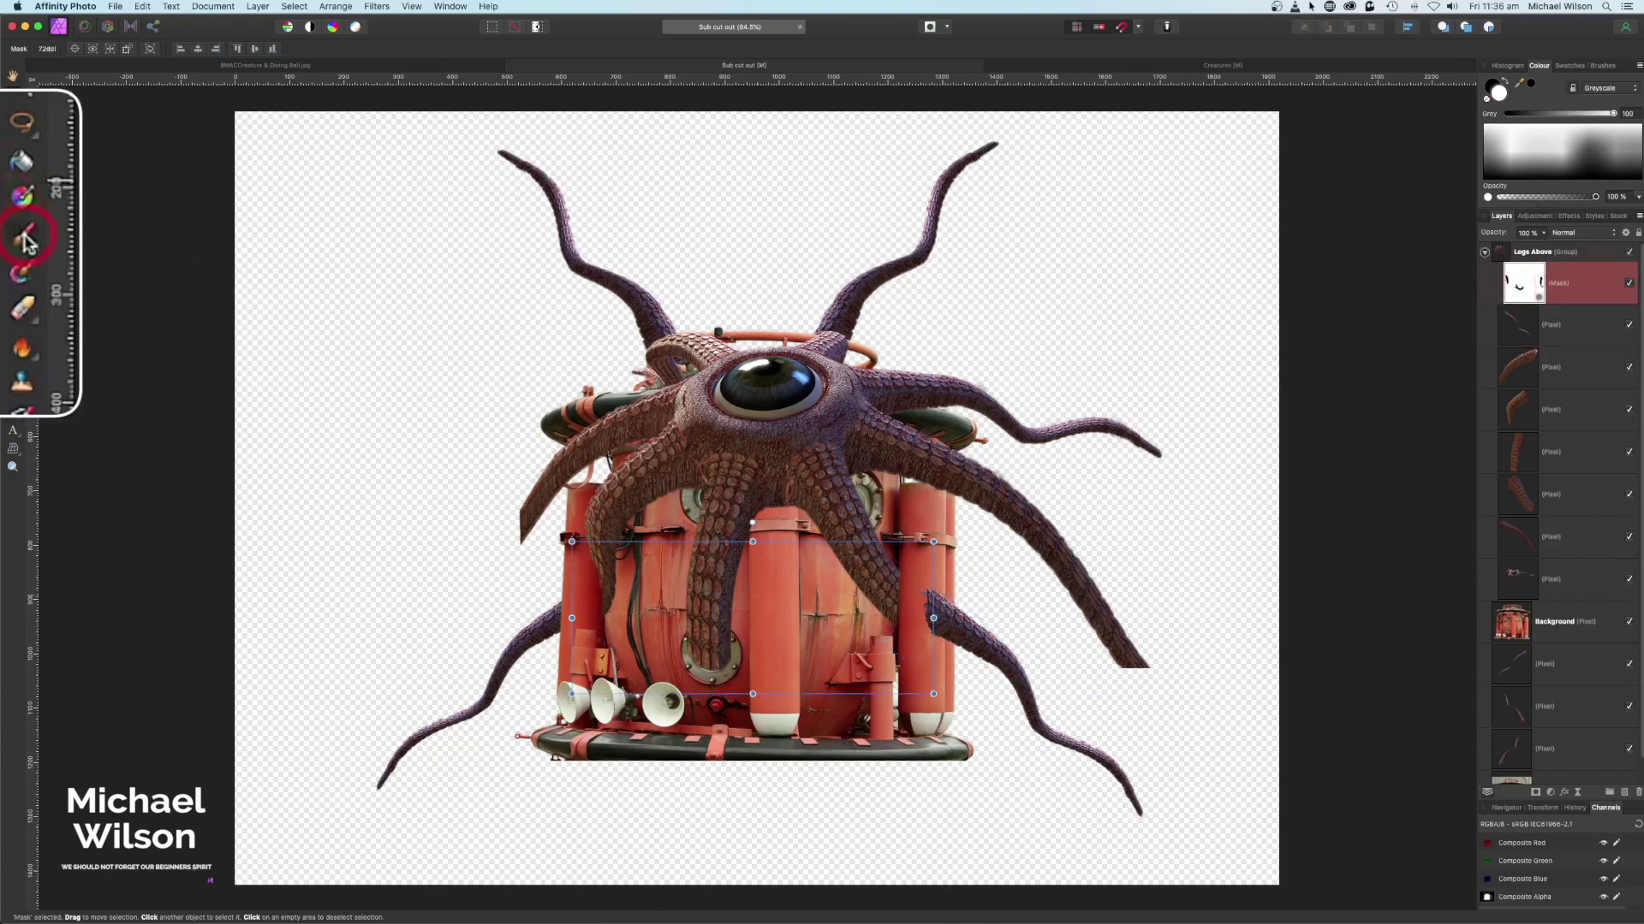
click(24, 239)
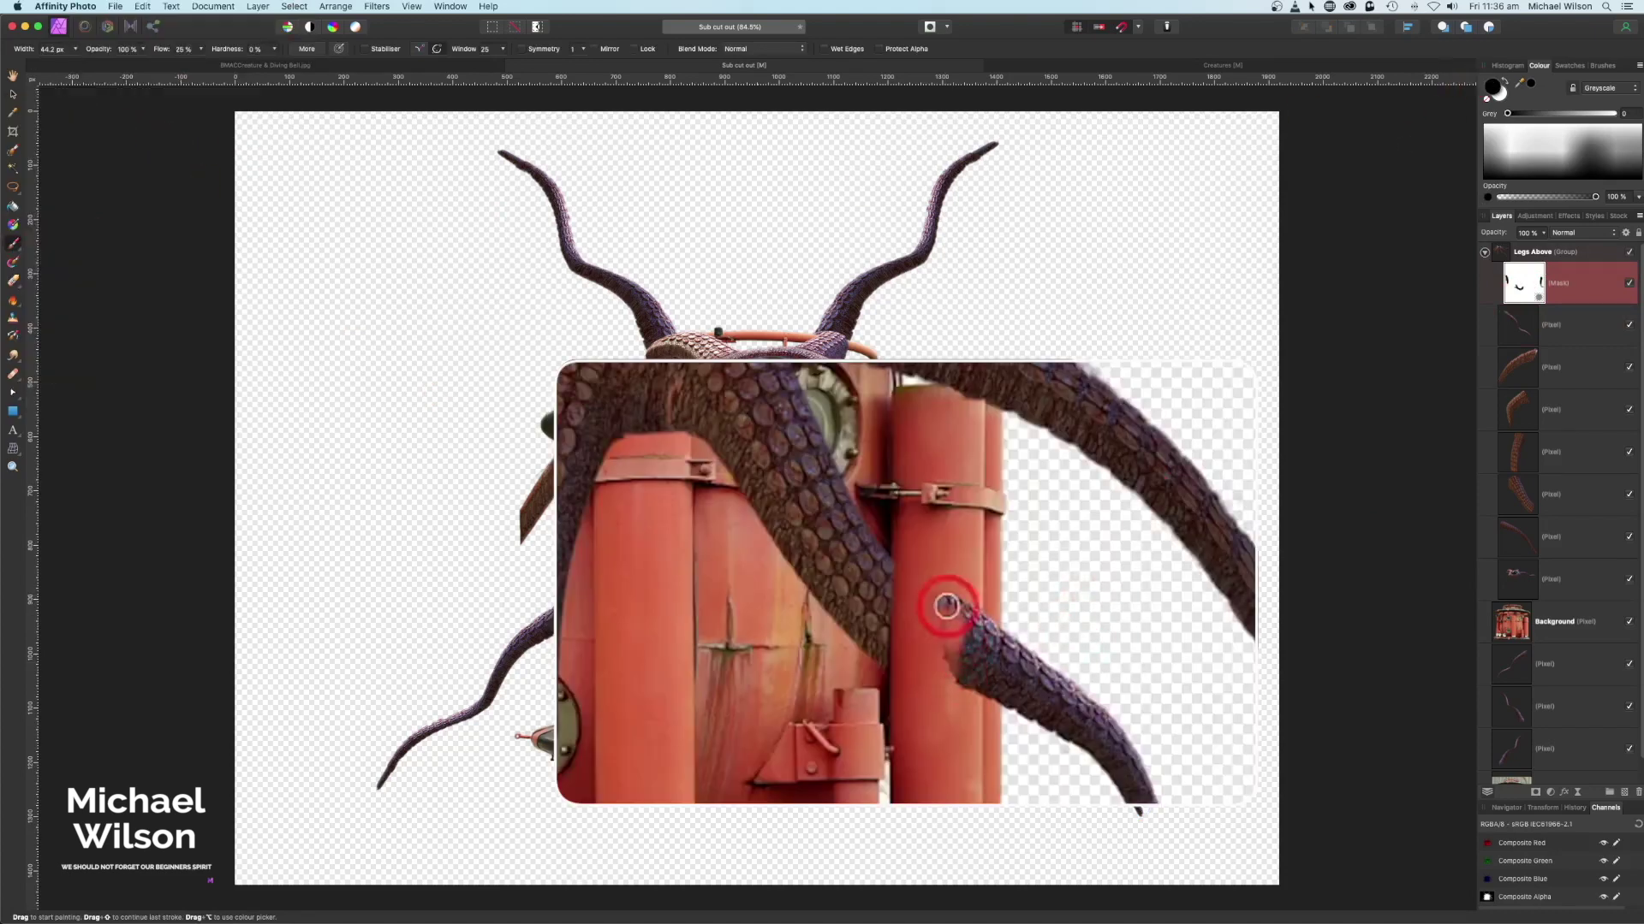
mouse_move(947, 606)
mouse_down()
mouse_move(947, 668)
mouse_move(954, 624)
mouse_move(778, 598)
mouse_move(788, 448)
mouse_move(839, 513)
mouse_up()
mouse_move(888, 579)
mouse_down()
mouse_move(847, 524)
mouse_move(884, 594)
mouse_move(1035, 646)
mouse_move(966, 622)
mouse_move(965, 605)
mouse_move(983, 642)
mouse_move(927, 623)
mouse_move(925, 605)
mouse_up()
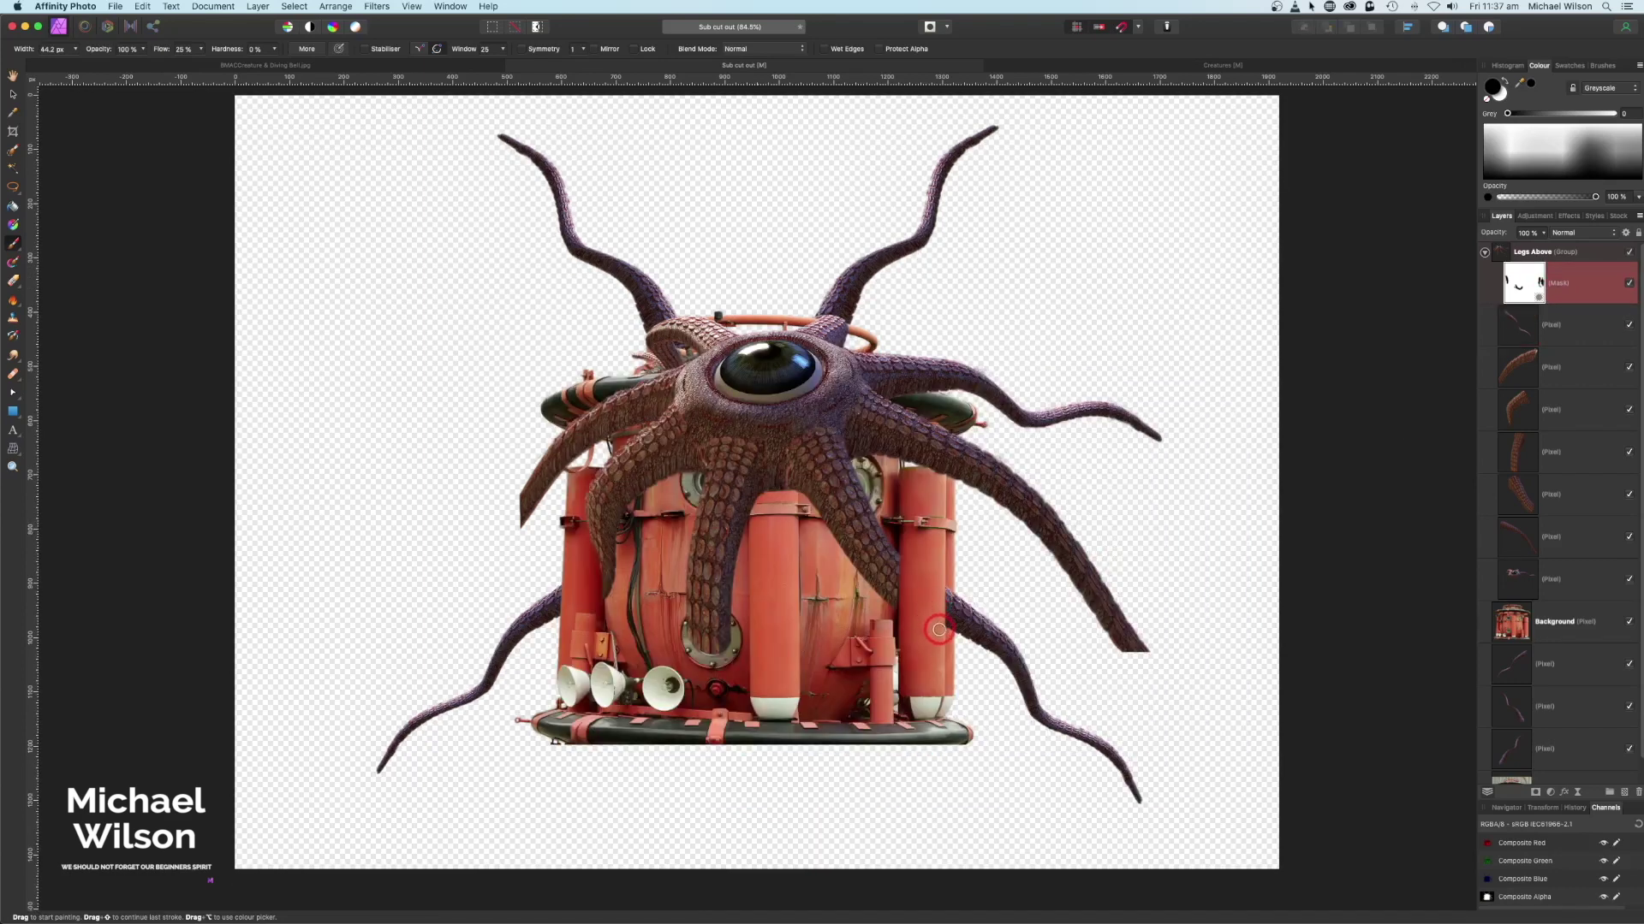
mouse_move(837, 459)
mouse_down()
mouse_move(1006, 638)
mouse_move(915, 572)
mouse_move(972, 561)
mouse_move(902, 536)
mouse_move(938, 580)
mouse_move(1123, 560)
mouse_move(997, 477)
mouse_move(654, 515)
mouse_move(605, 436)
mouse_up()
drag(758, 483, 822, 488)
Duplicate the upper-left tentacle once more, then rotate and narrow the copy so it extends the cut-off end of the left tentacle
click(1566, 681)
click(1550, 706)
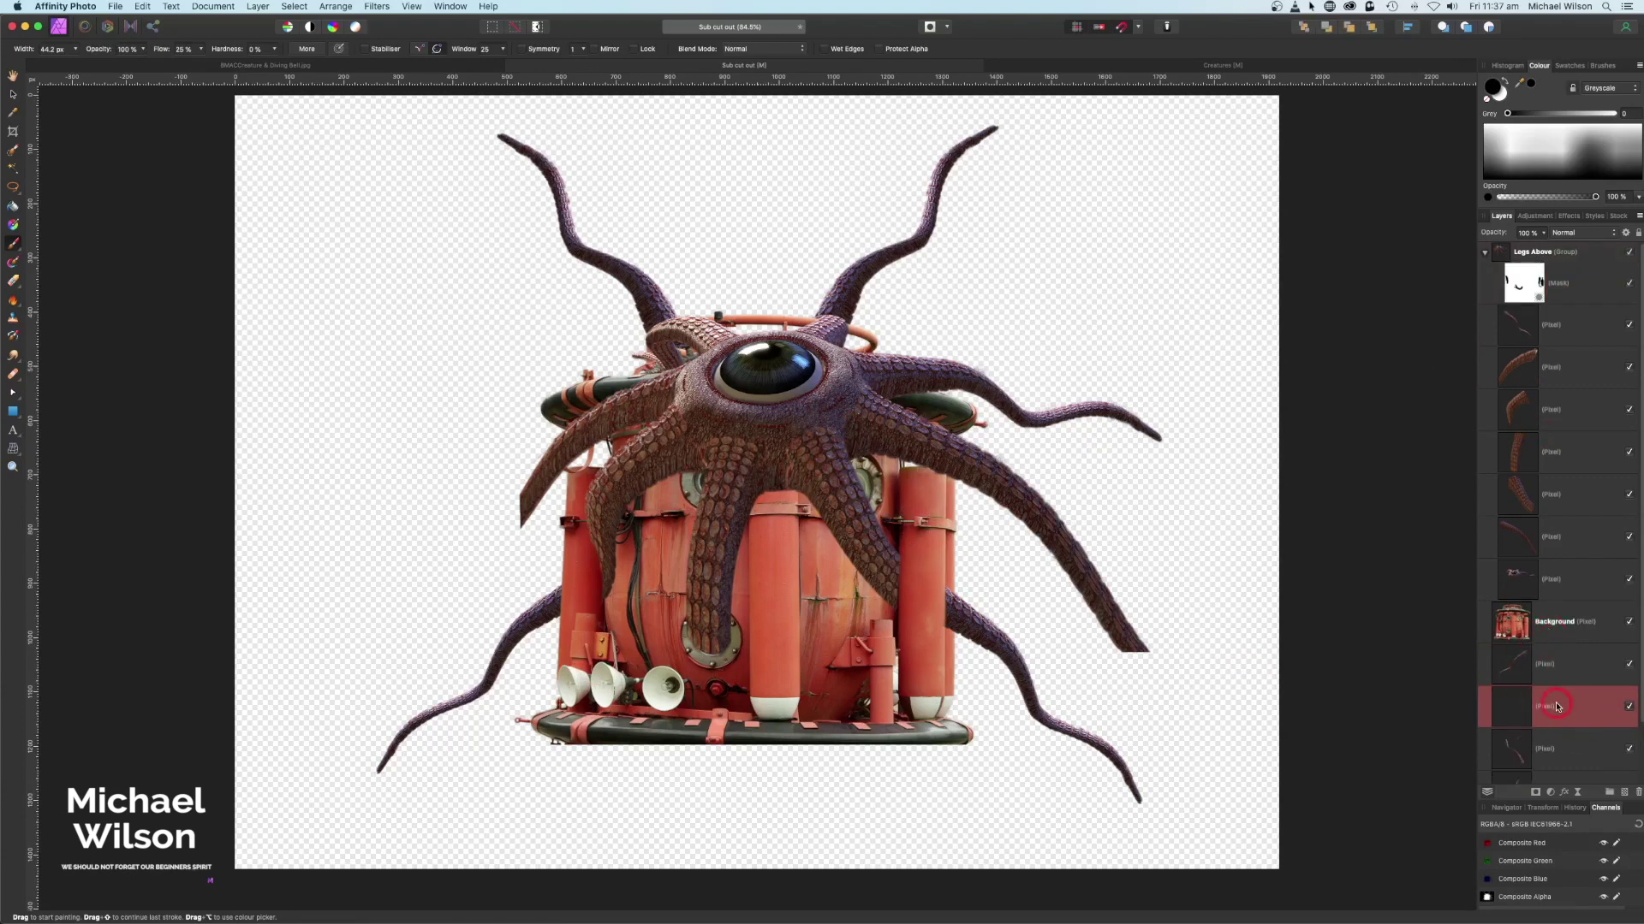
click(13, 94)
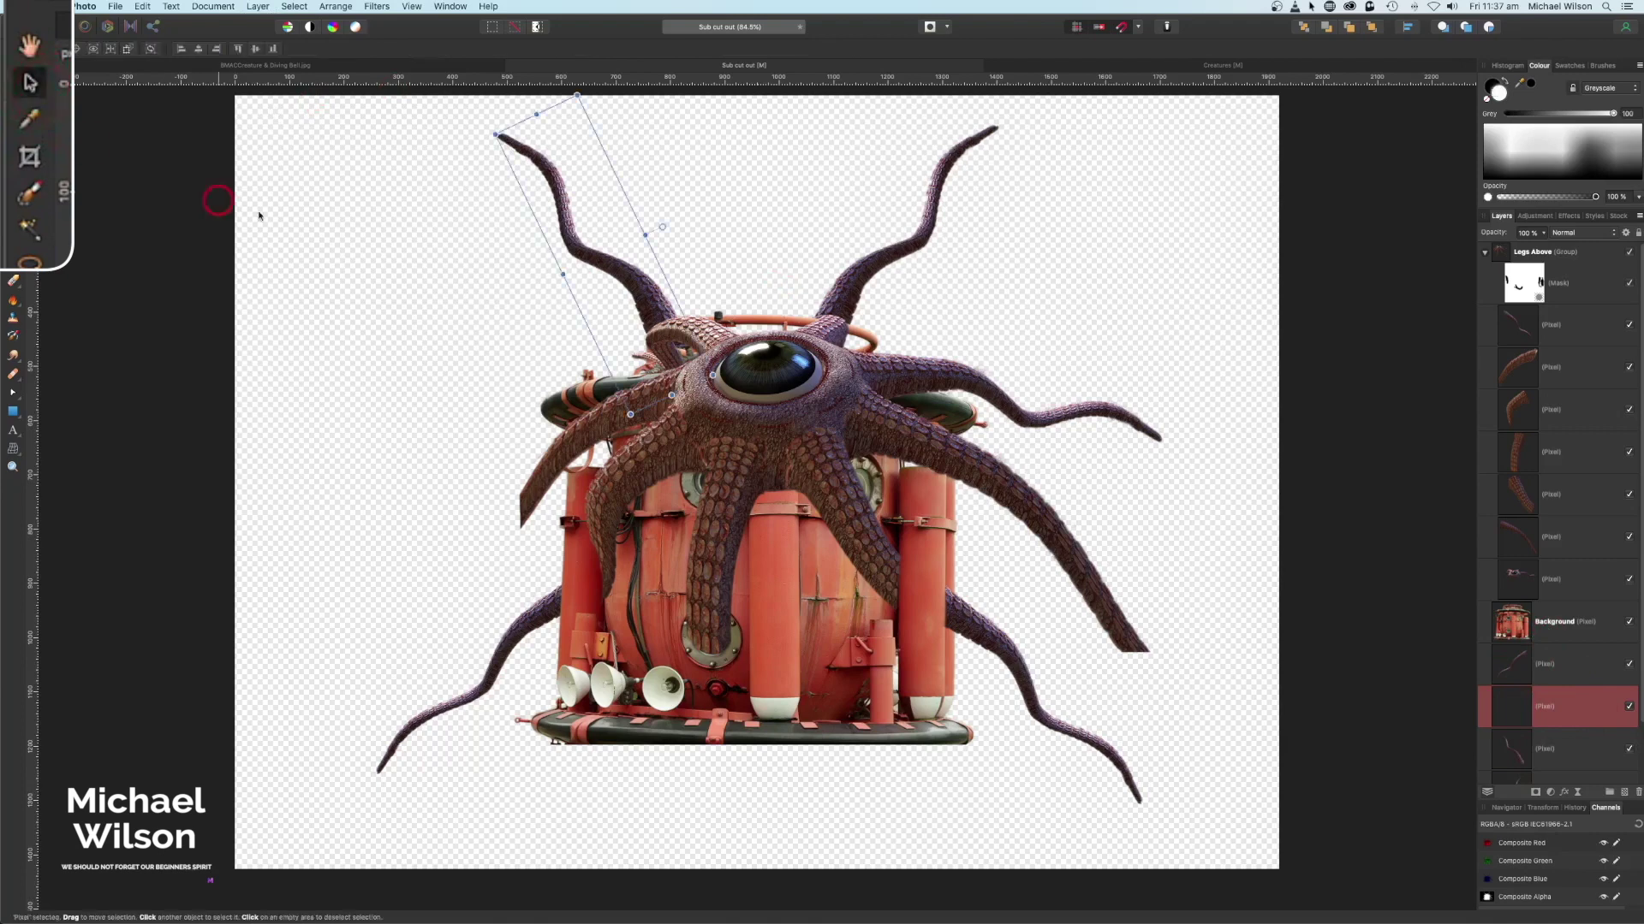
drag(528, 250, 547, 491)
drag(524, 582, 515, 572)
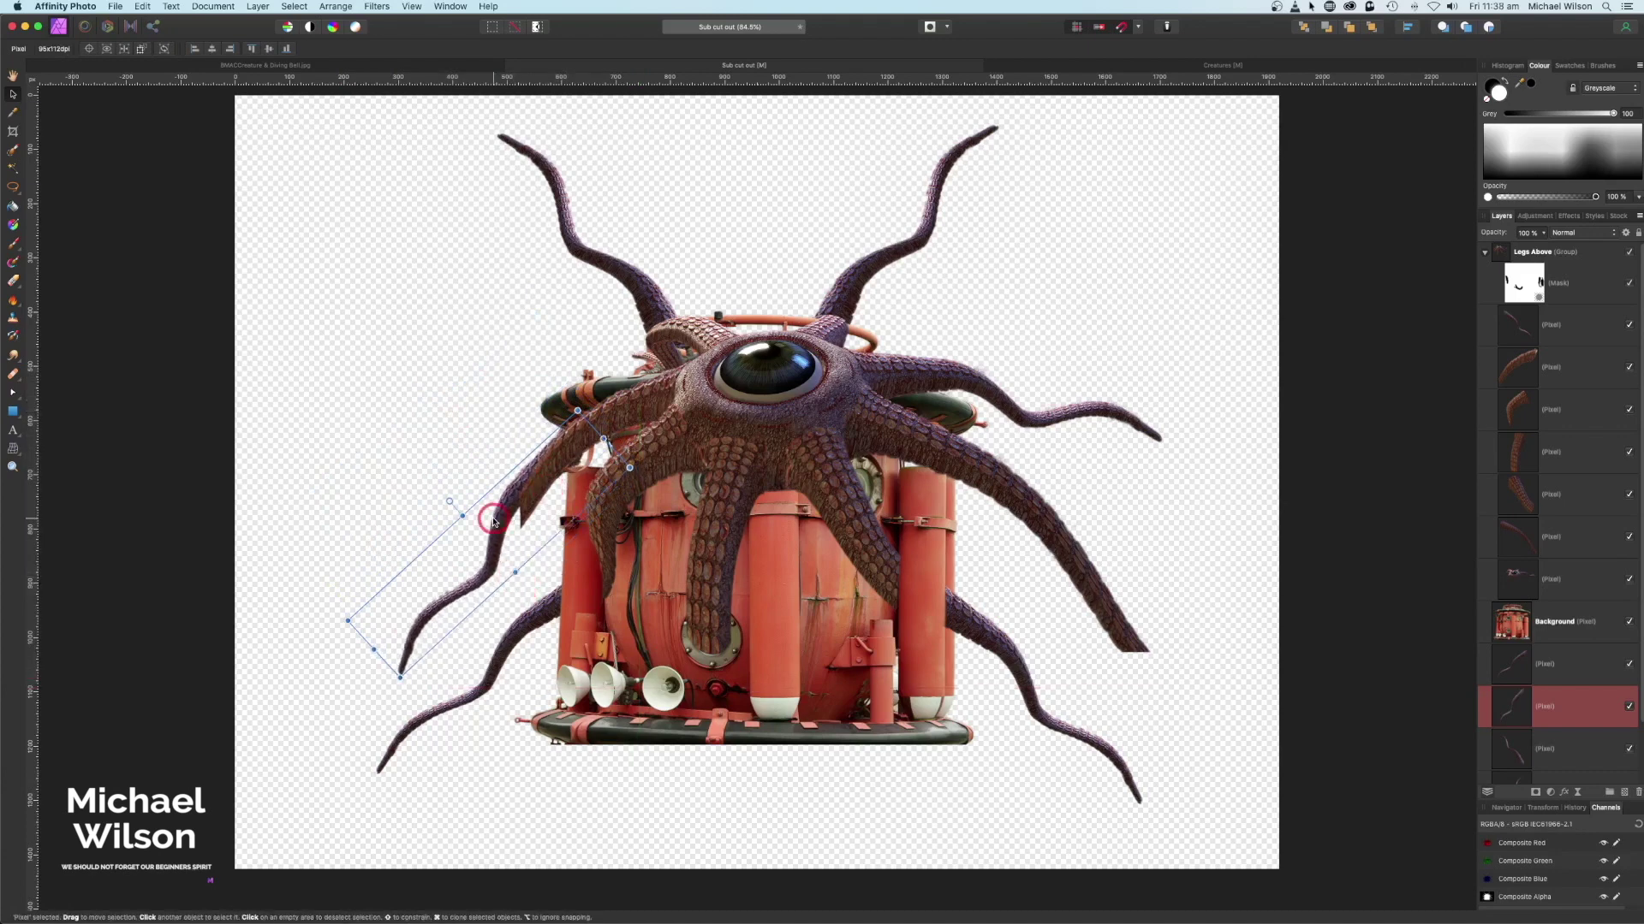
drag(450, 501, 511, 525)
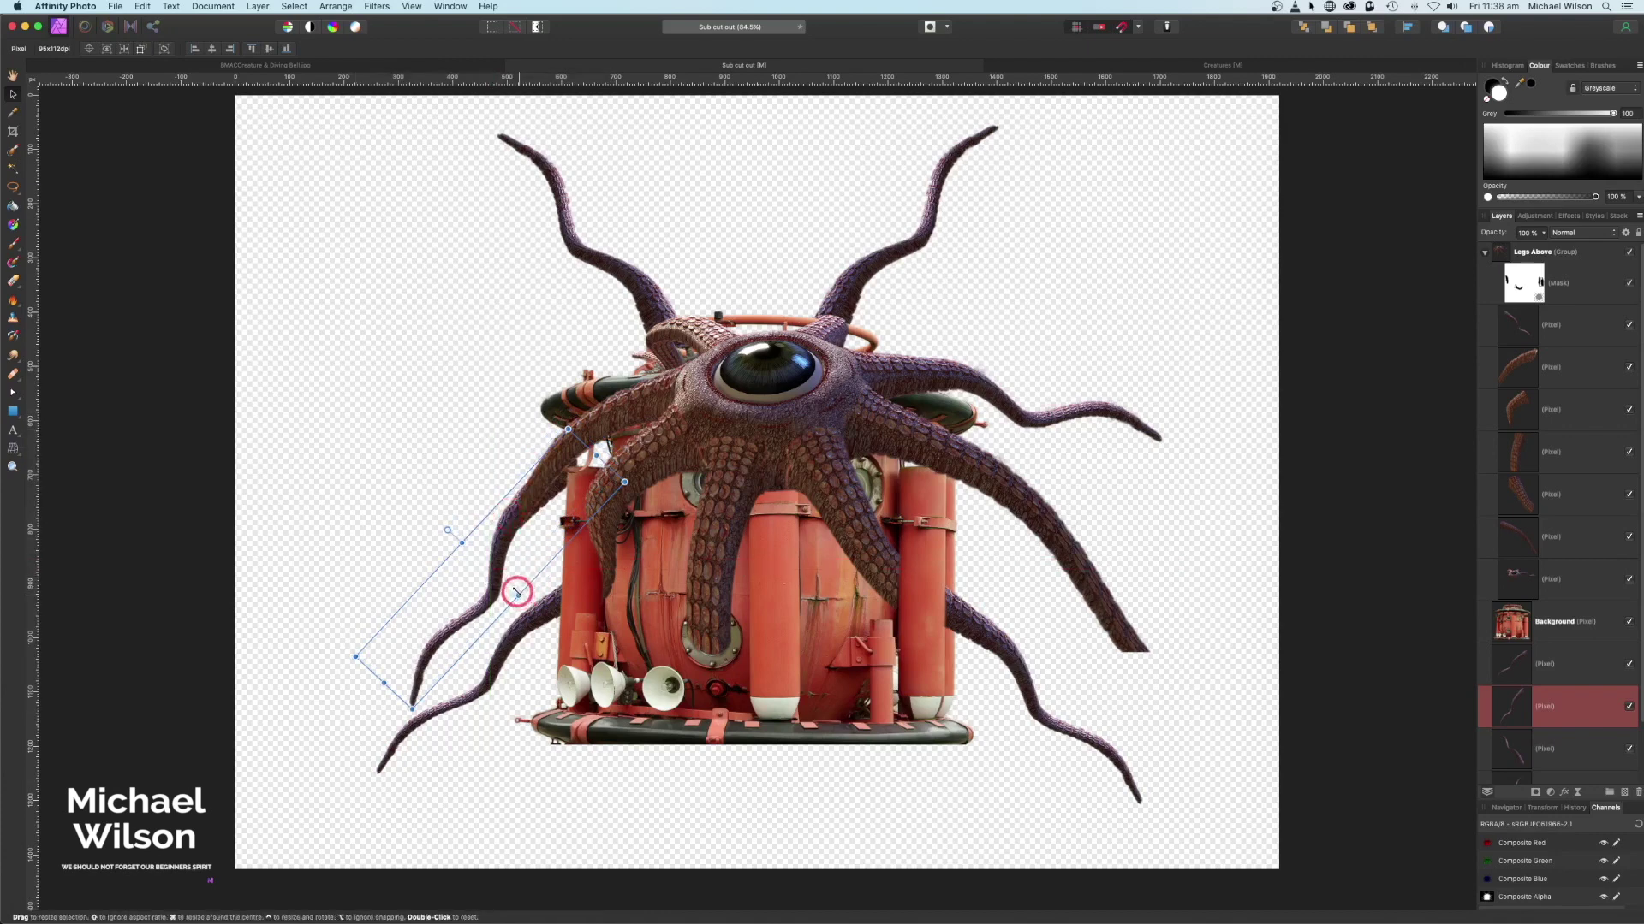
drag(516, 592, 510, 587)
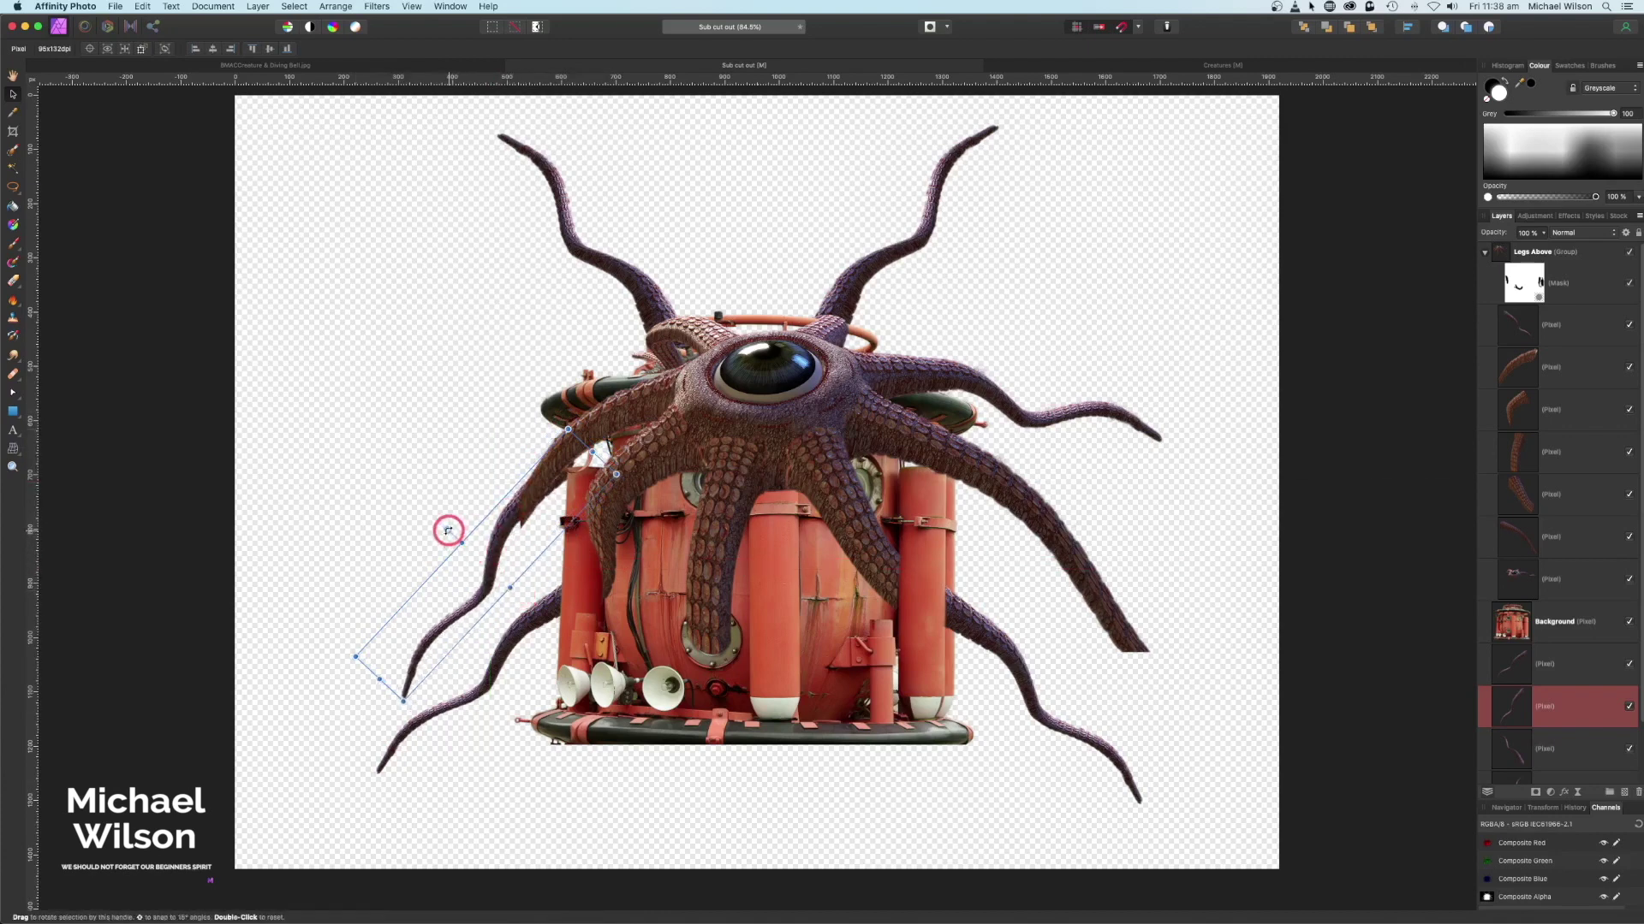
drag(446, 532, 450, 537)
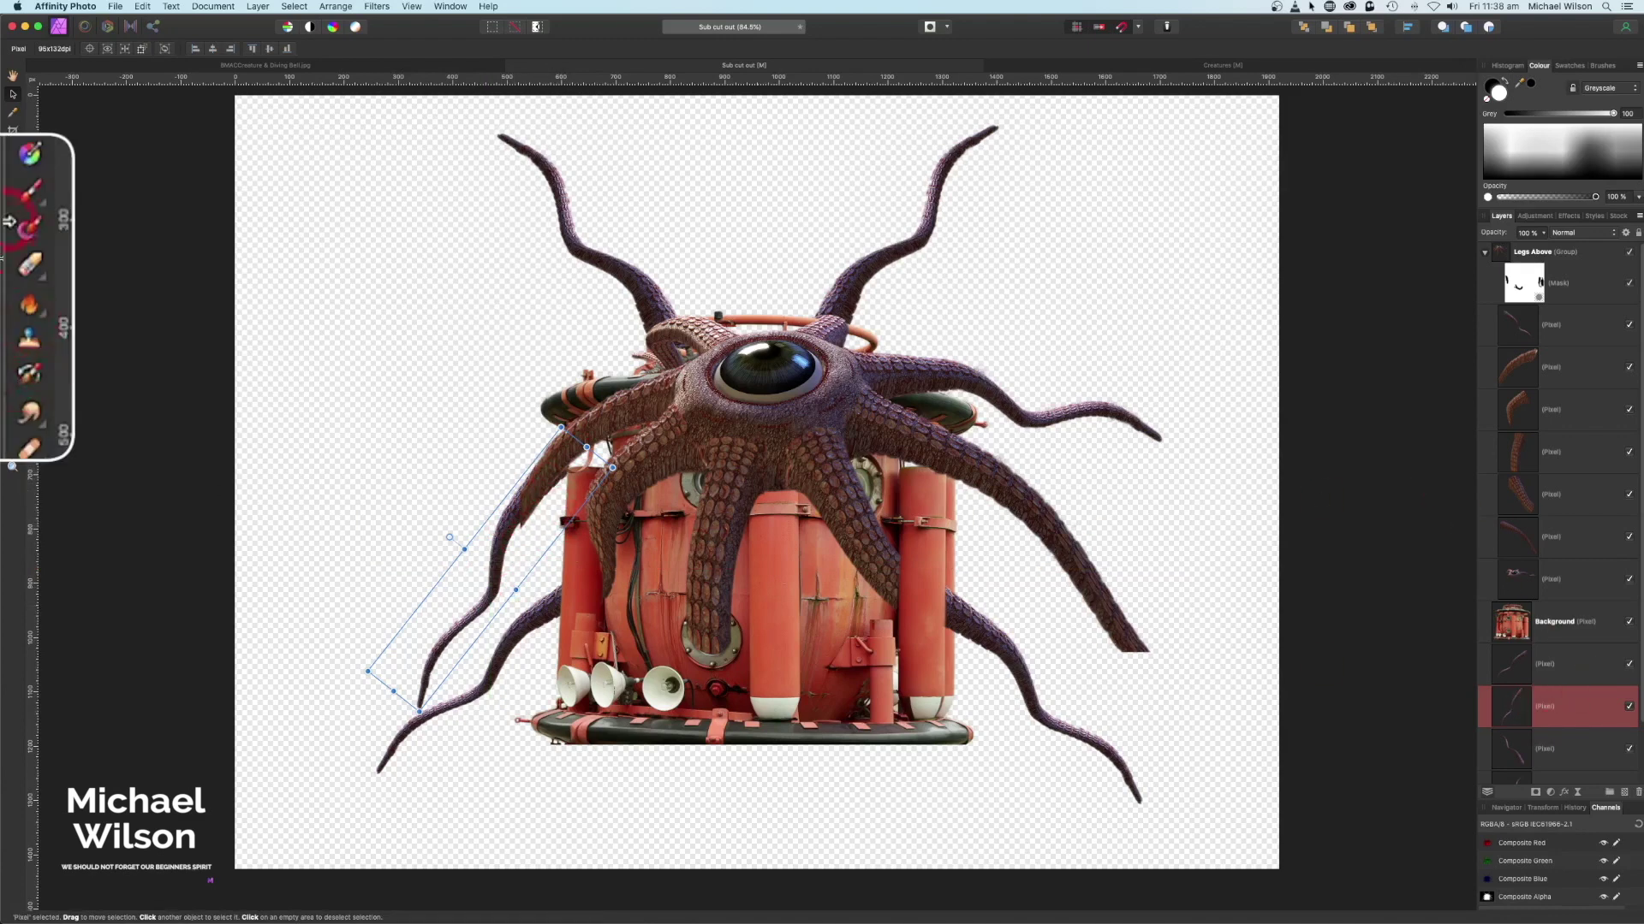
Paint black on the Legs Above group's mask to blend the left tentacle into its duplicated extension beside the bell
click(13, 279)
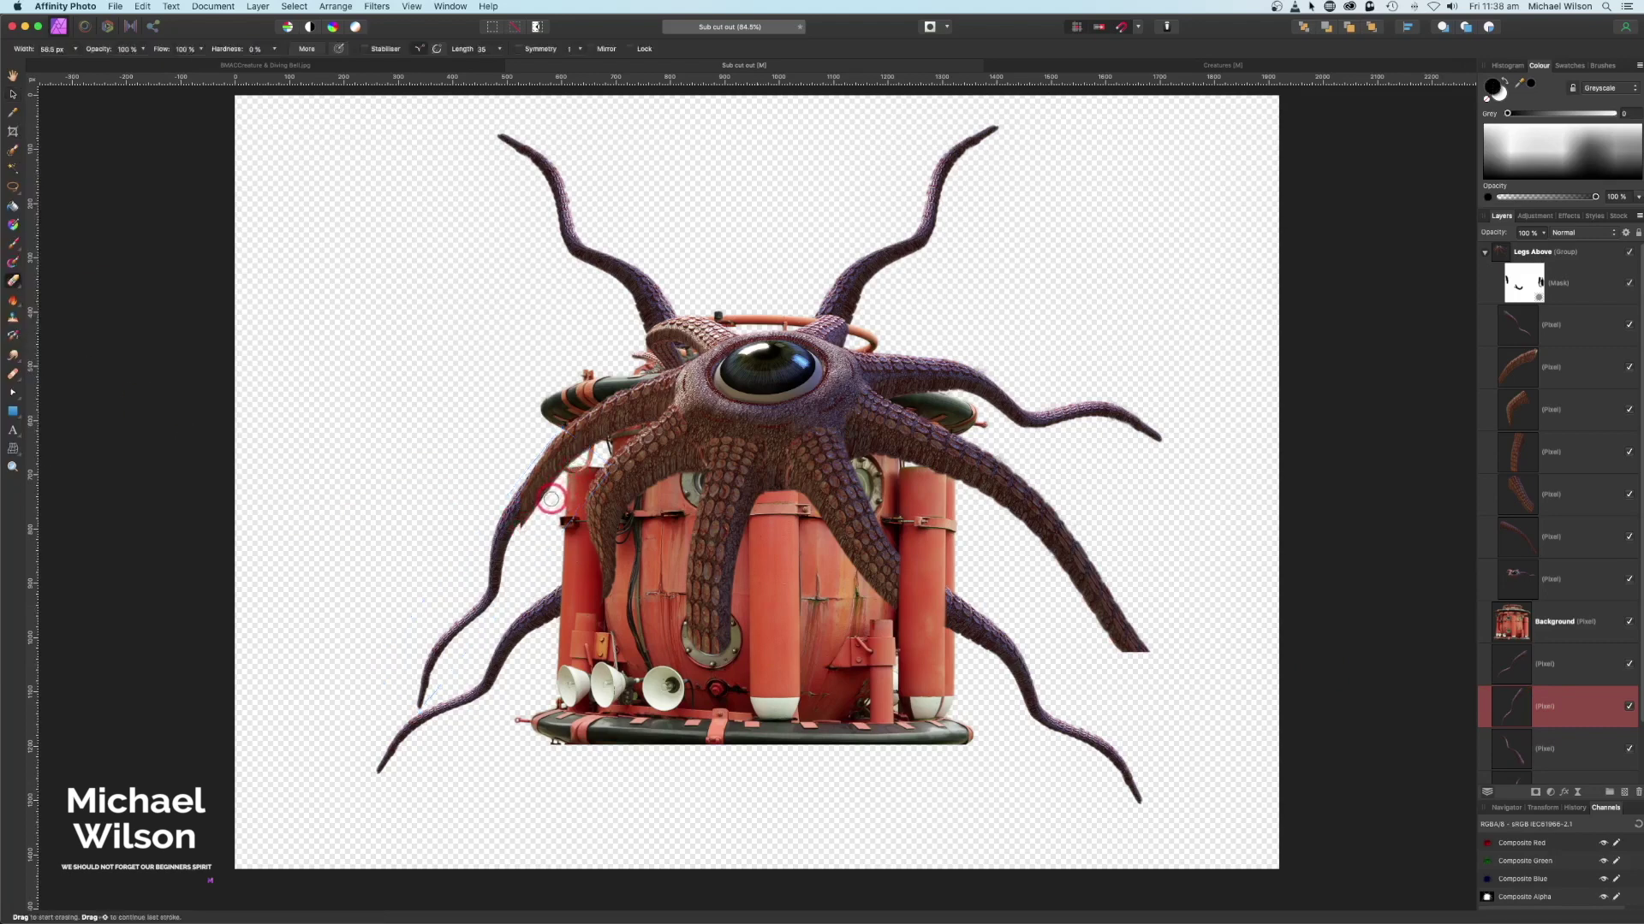
click(1538, 281)
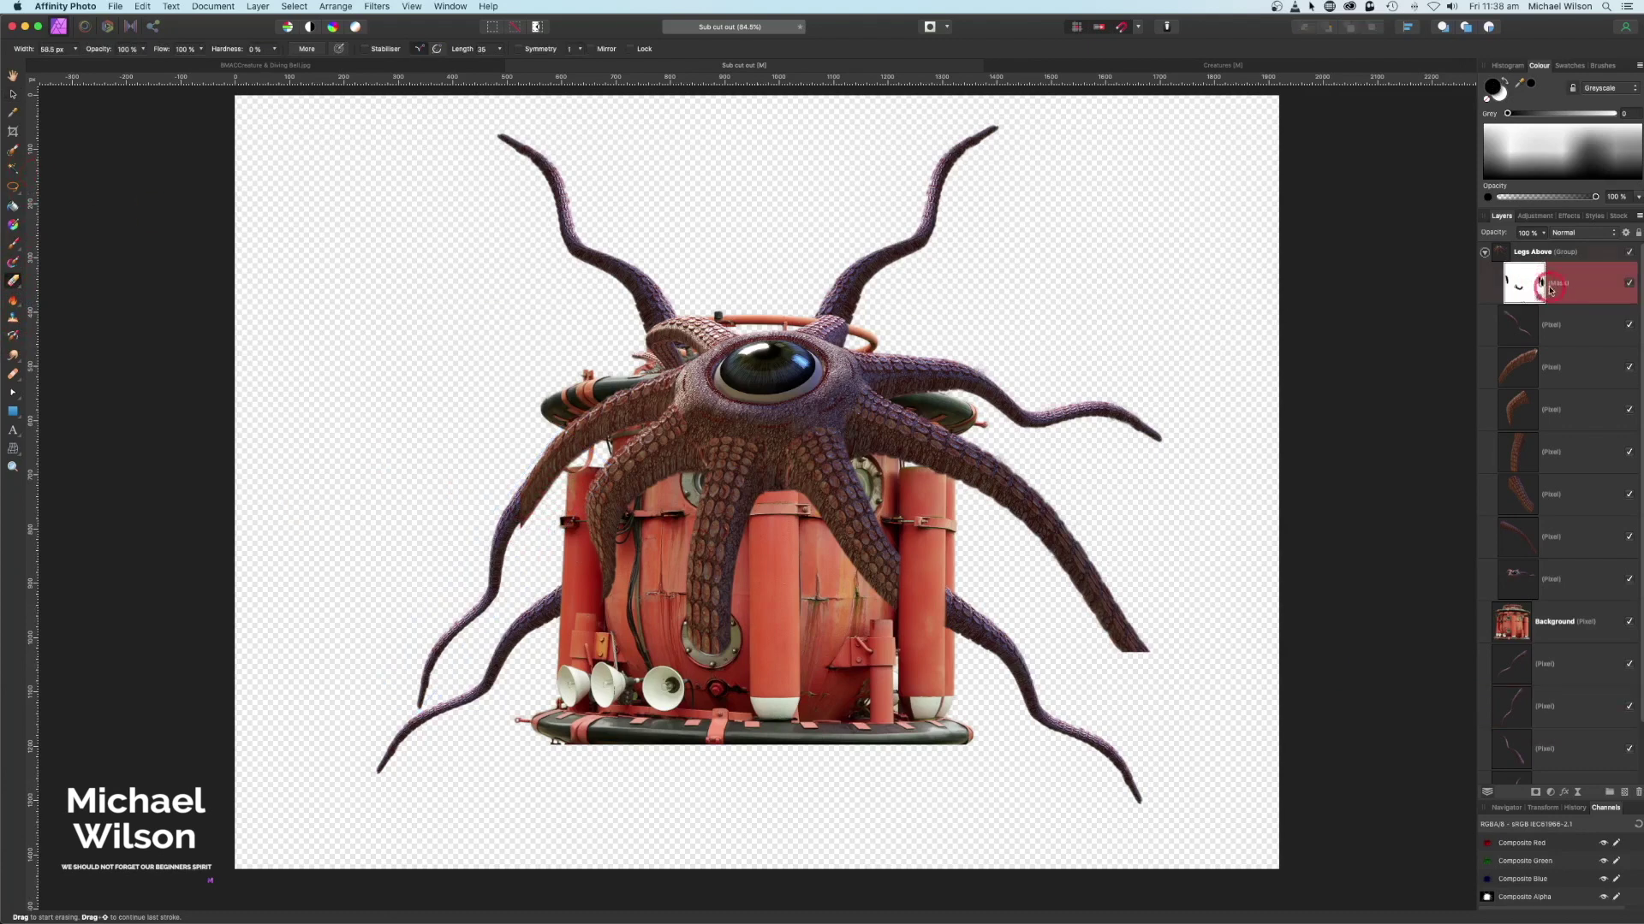
click(13, 243)
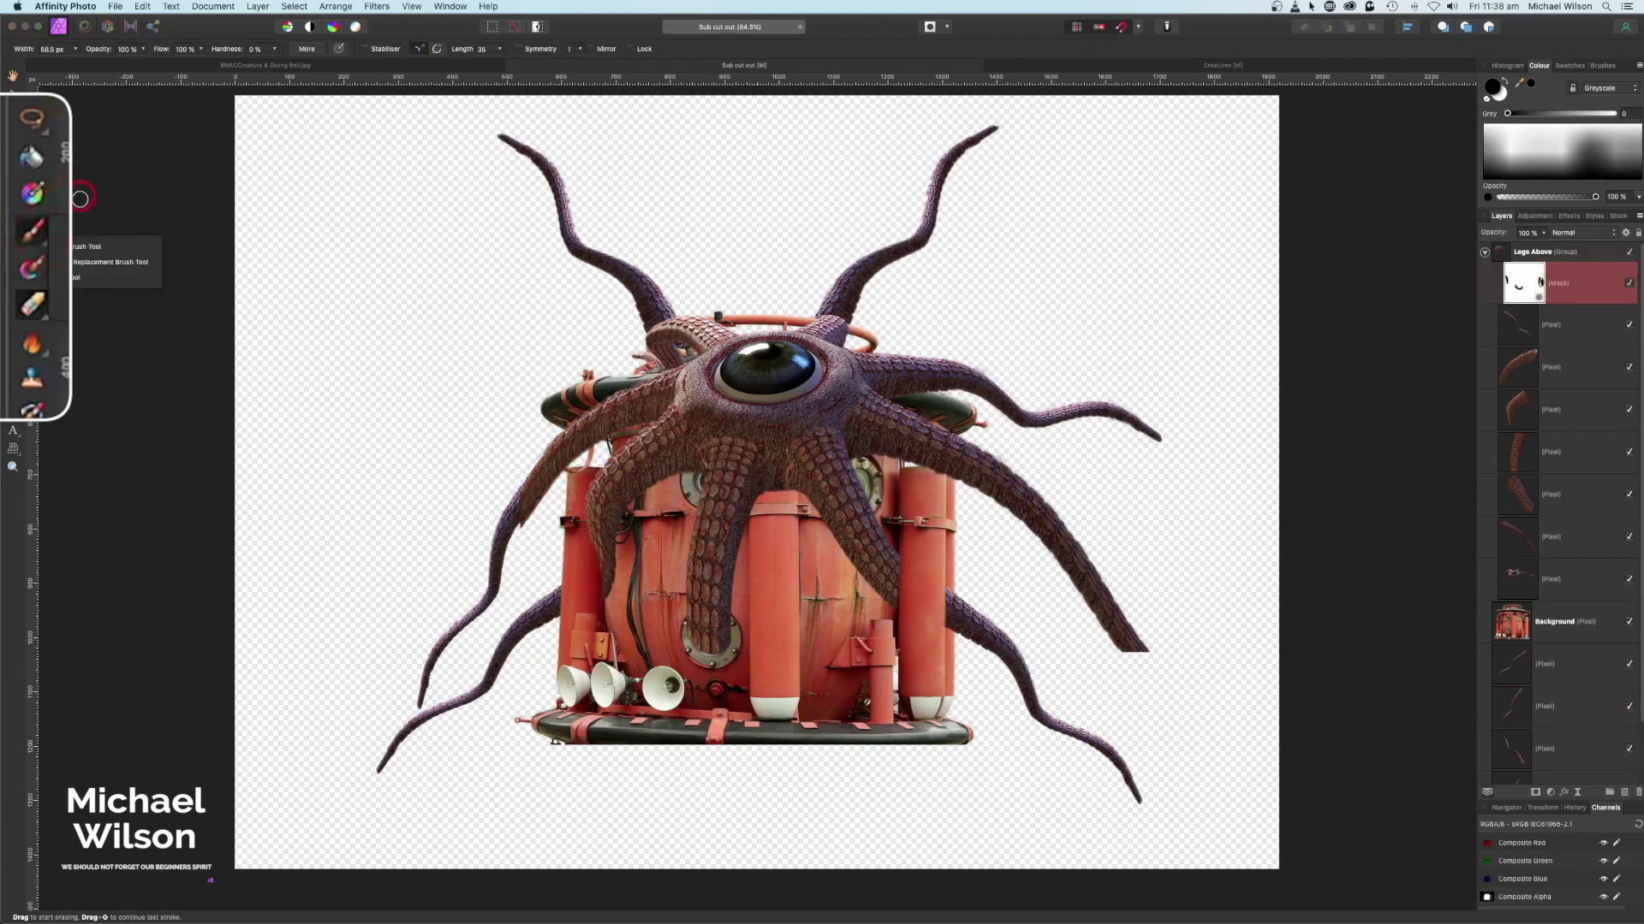
click(84, 248)
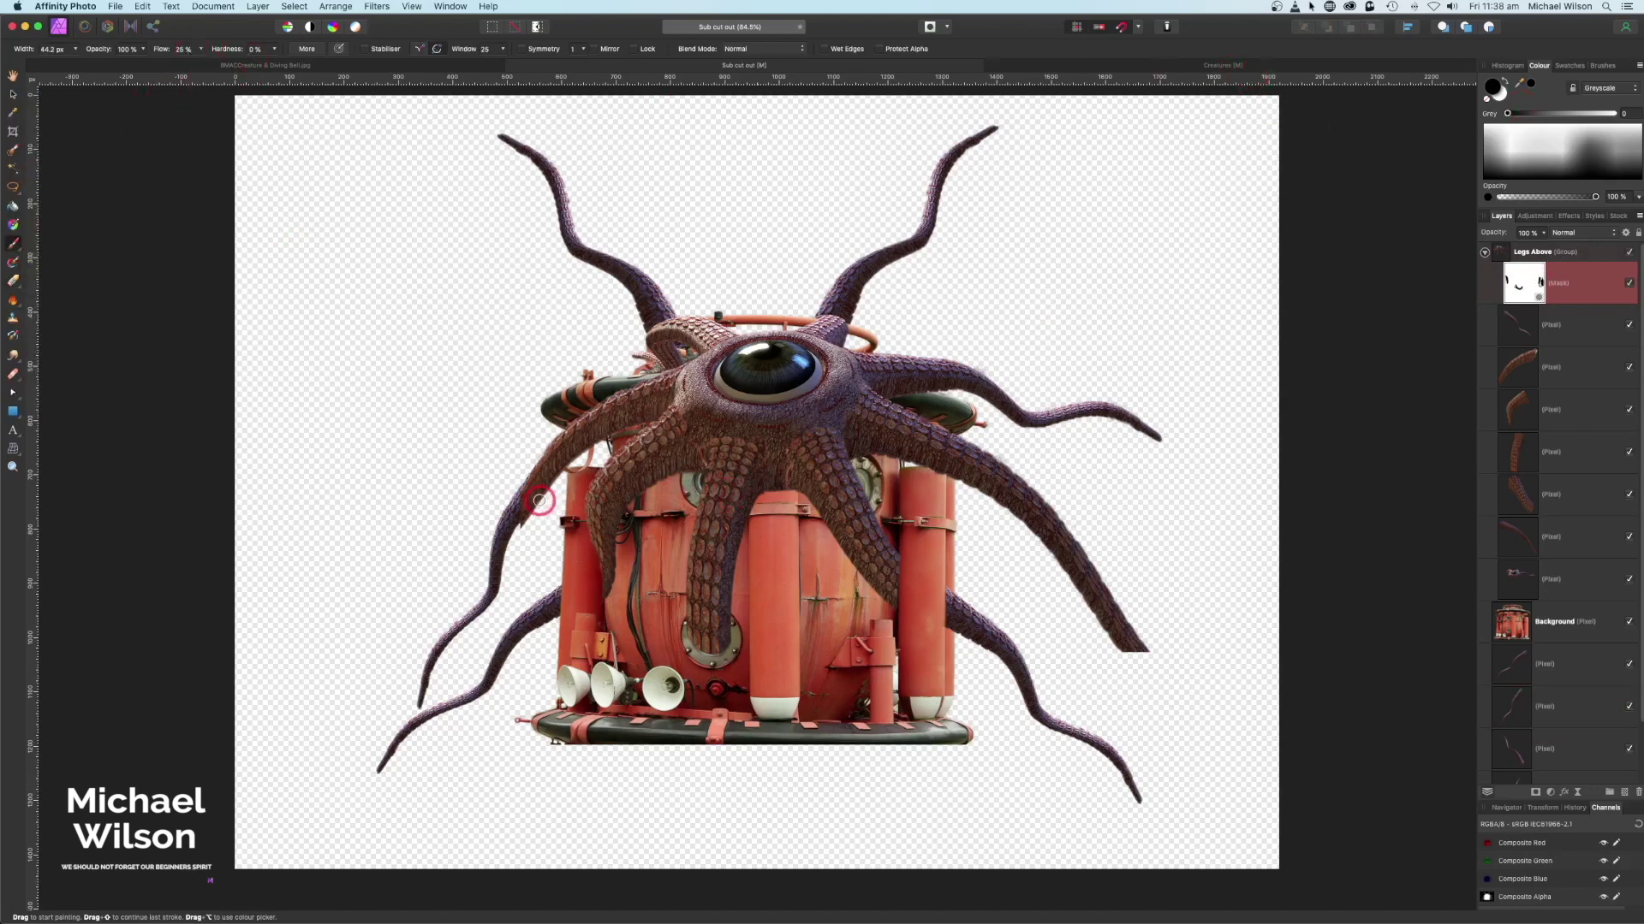
drag(520, 516, 515, 523)
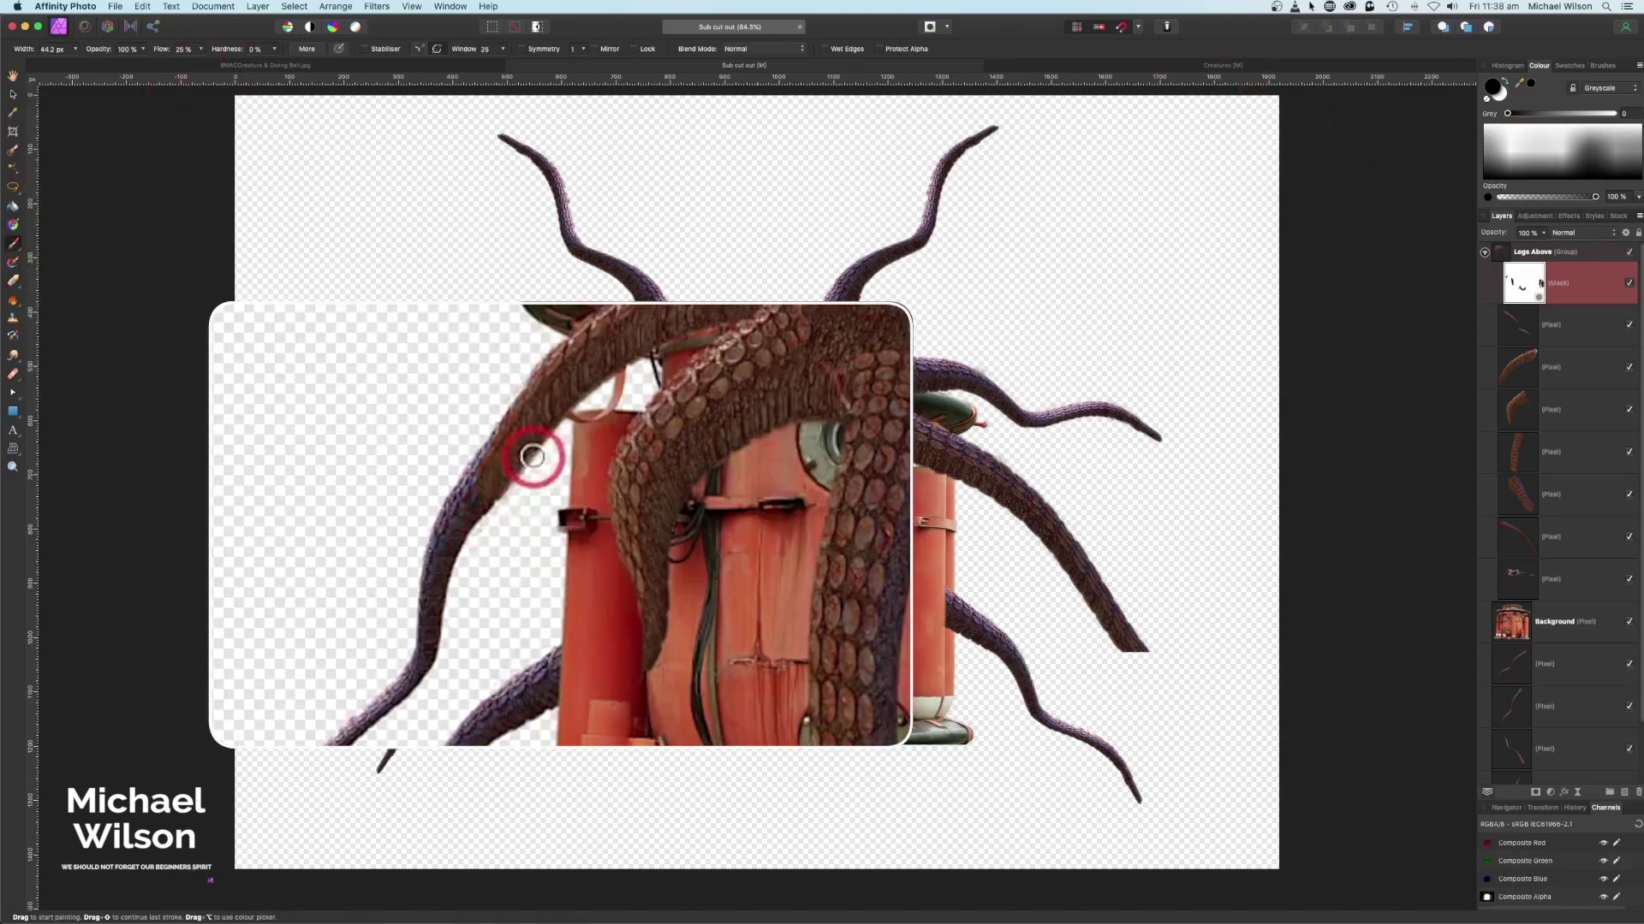
mouse_move(532, 456)
mouse_down()
mouse_move(501, 497)
mouse_move(527, 455)
mouse_move(504, 486)
mouse_move(482, 483)
mouse_move(526, 423)
mouse_move(475, 480)
mouse_move(553, 391)
mouse_move(452, 528)
mouse_move(539, 500)
mouse_move(535, 442)
mouse_up()
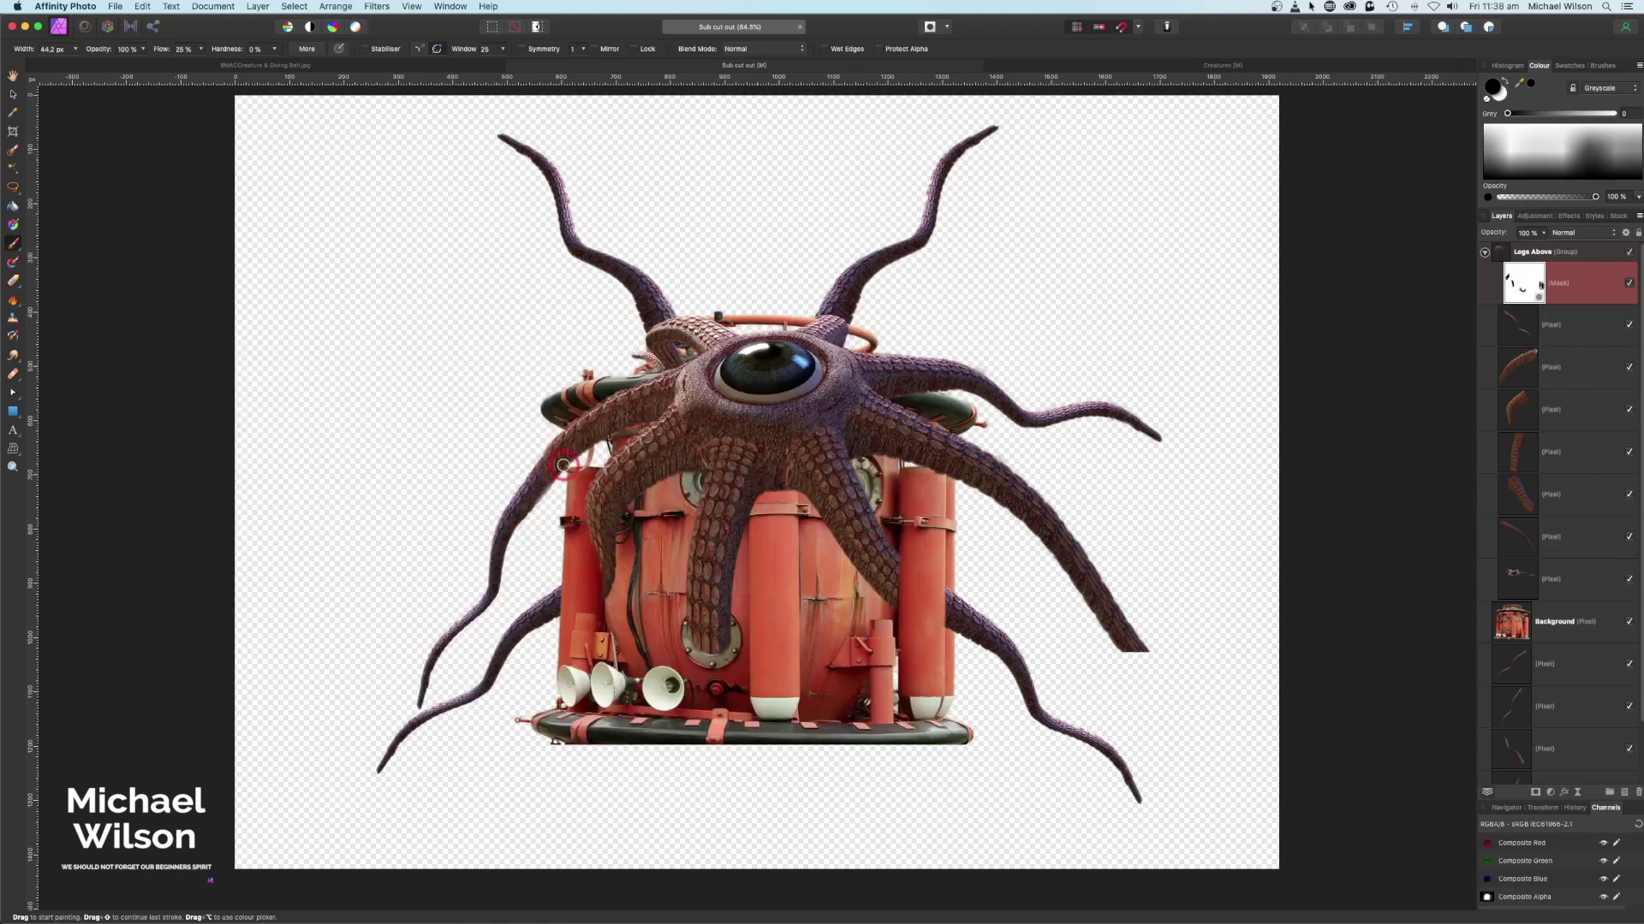
scroll(564, 464, up, 4)
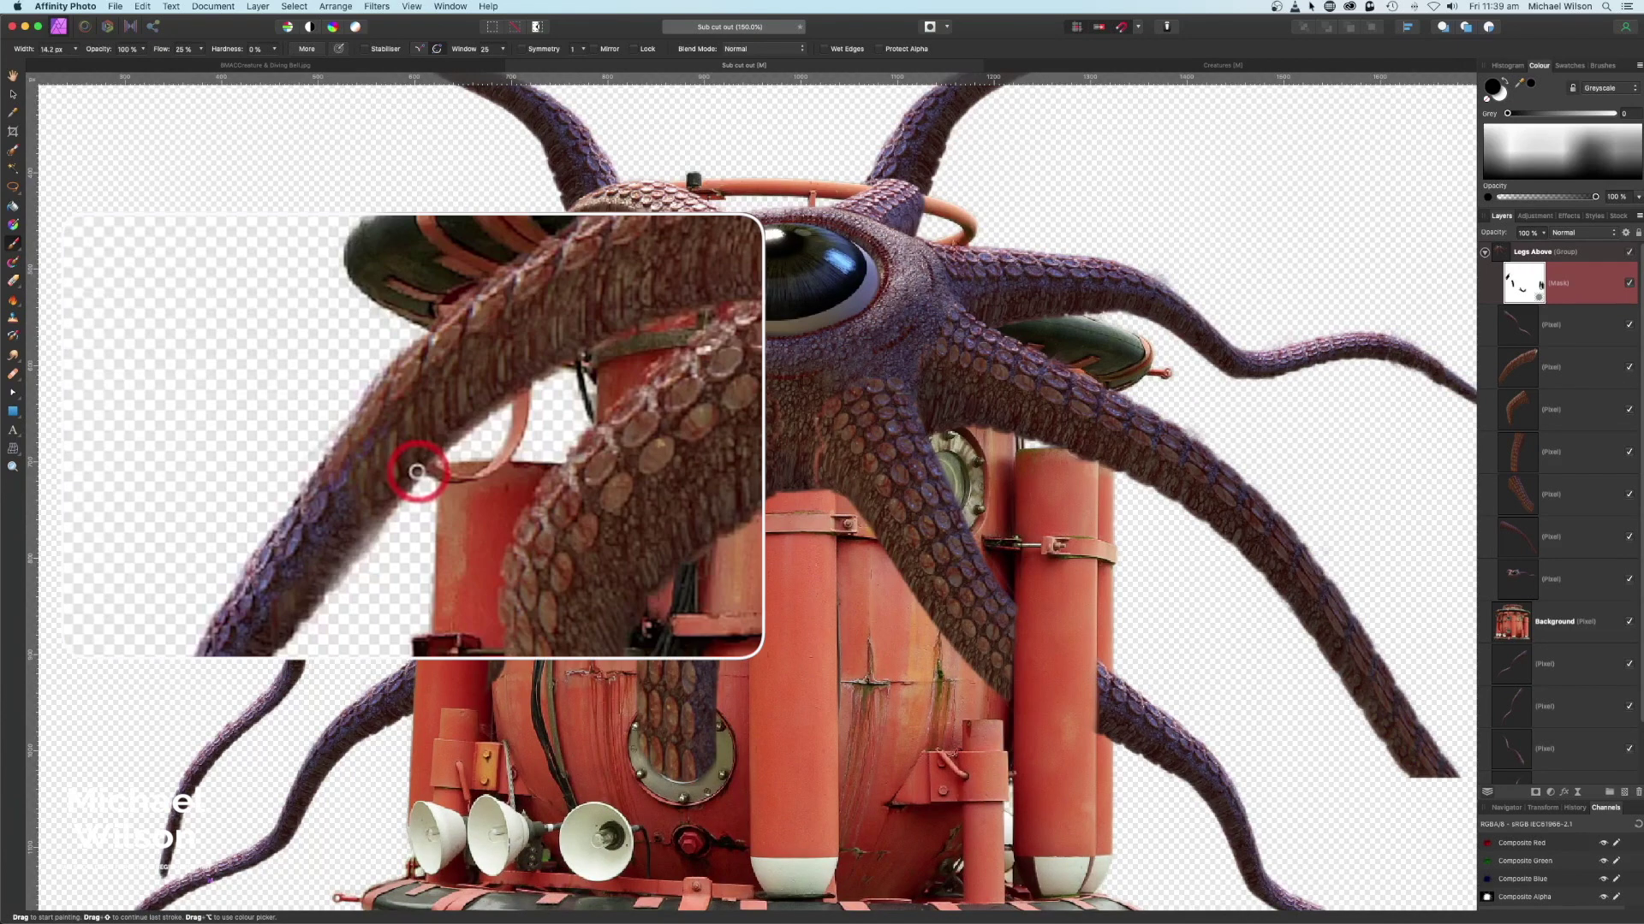
mouse_move(404, 446)
mouse_down()
mouse_move(428, 467)
mouse_move(398, 424)
mouse_move(435, 462)
mouse_move(409, 431)
mouse_move(418, 452)
mouse_up()
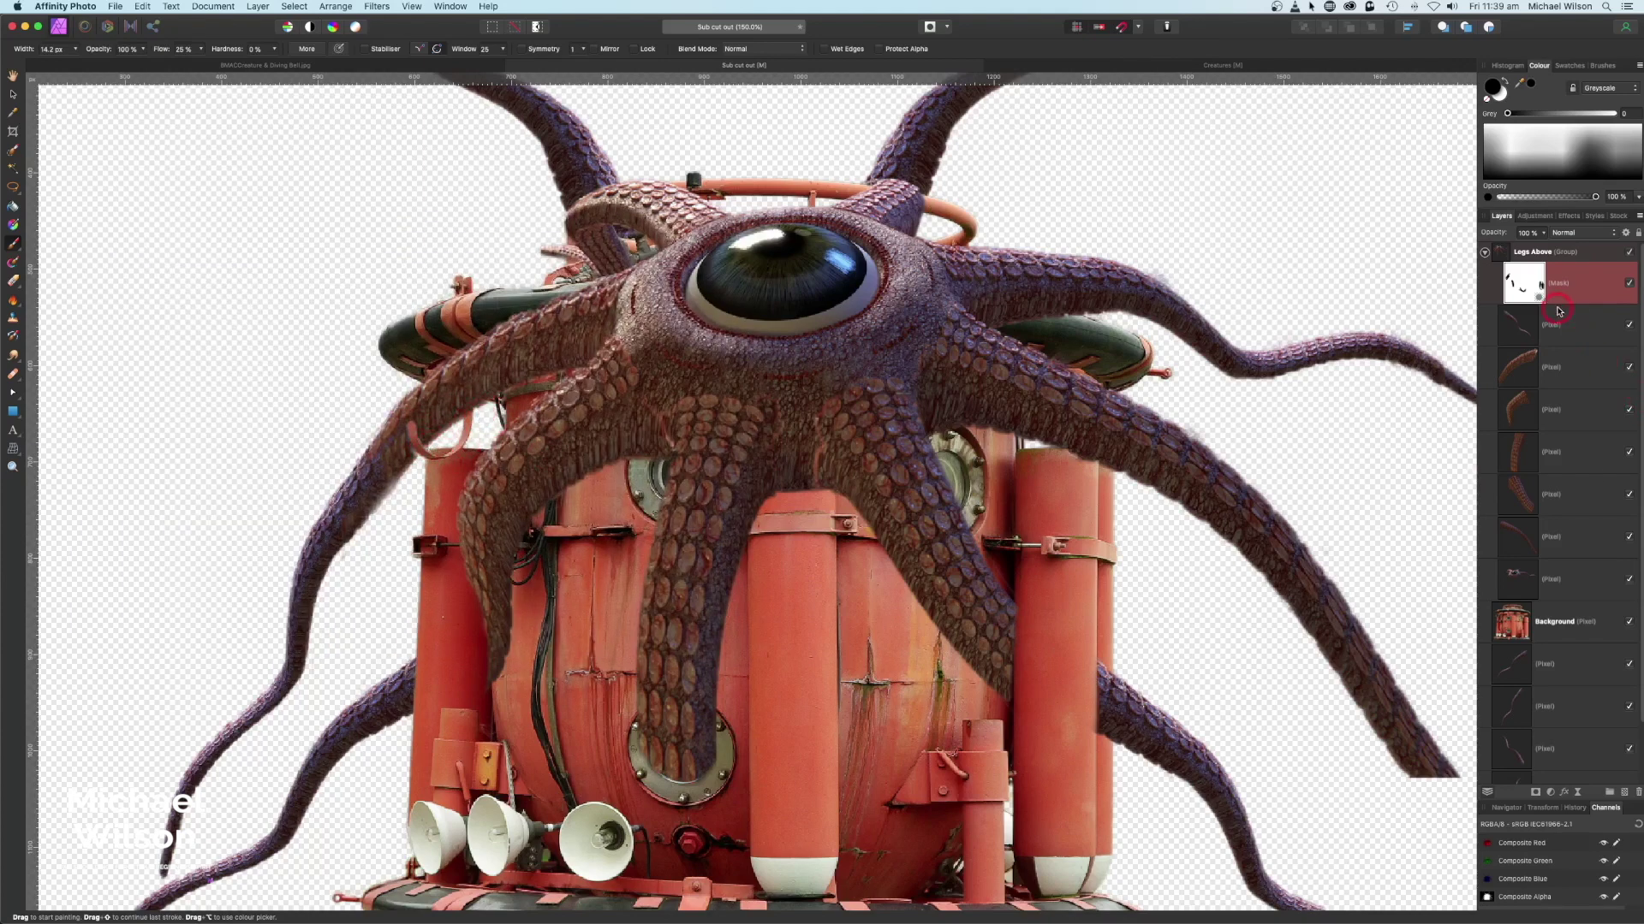
Duplicate the upper-left tentacle and move the copy beside the cut-off end of the lower-right tentacle
click(15, 95)
click(1583, 385)
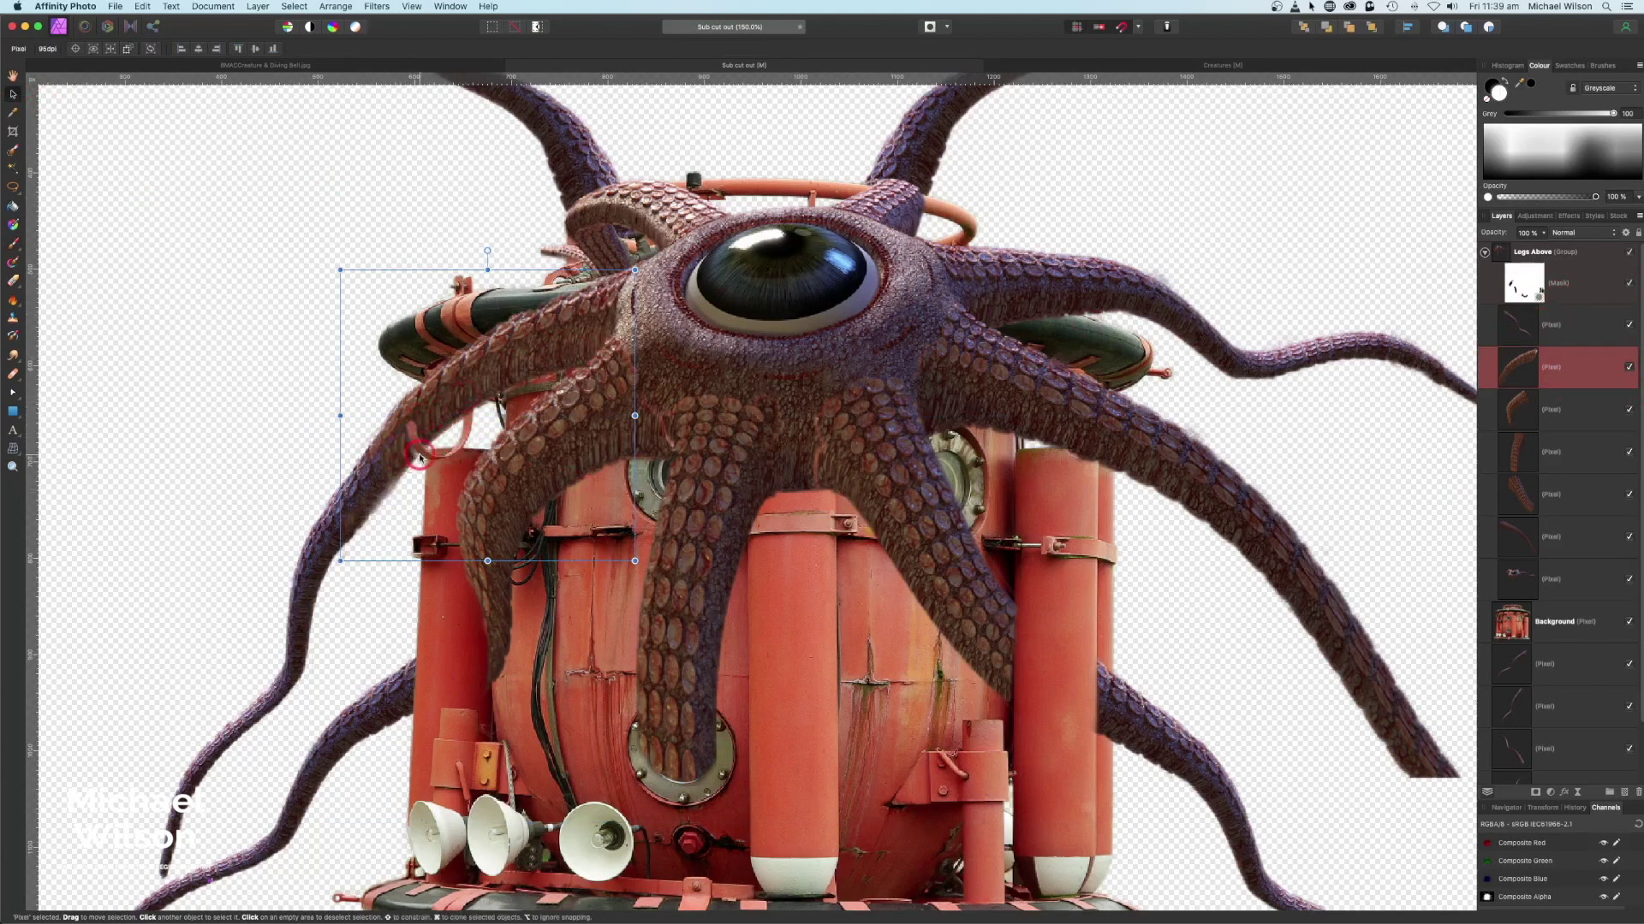
key(super+0)
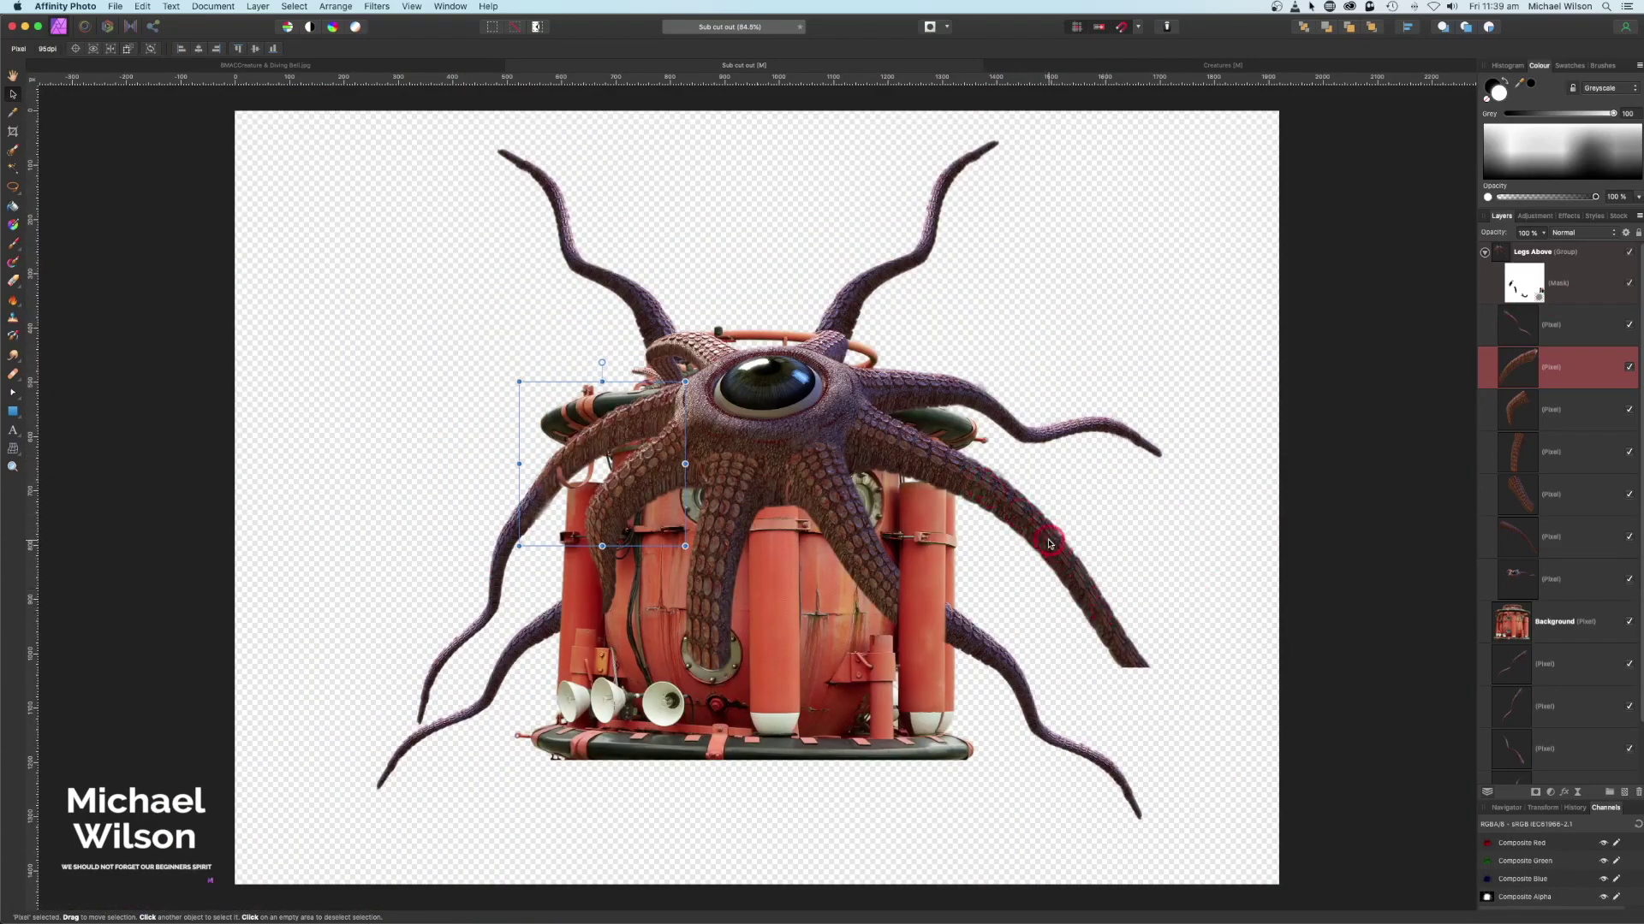
scroll(1551, 701, down, 1)
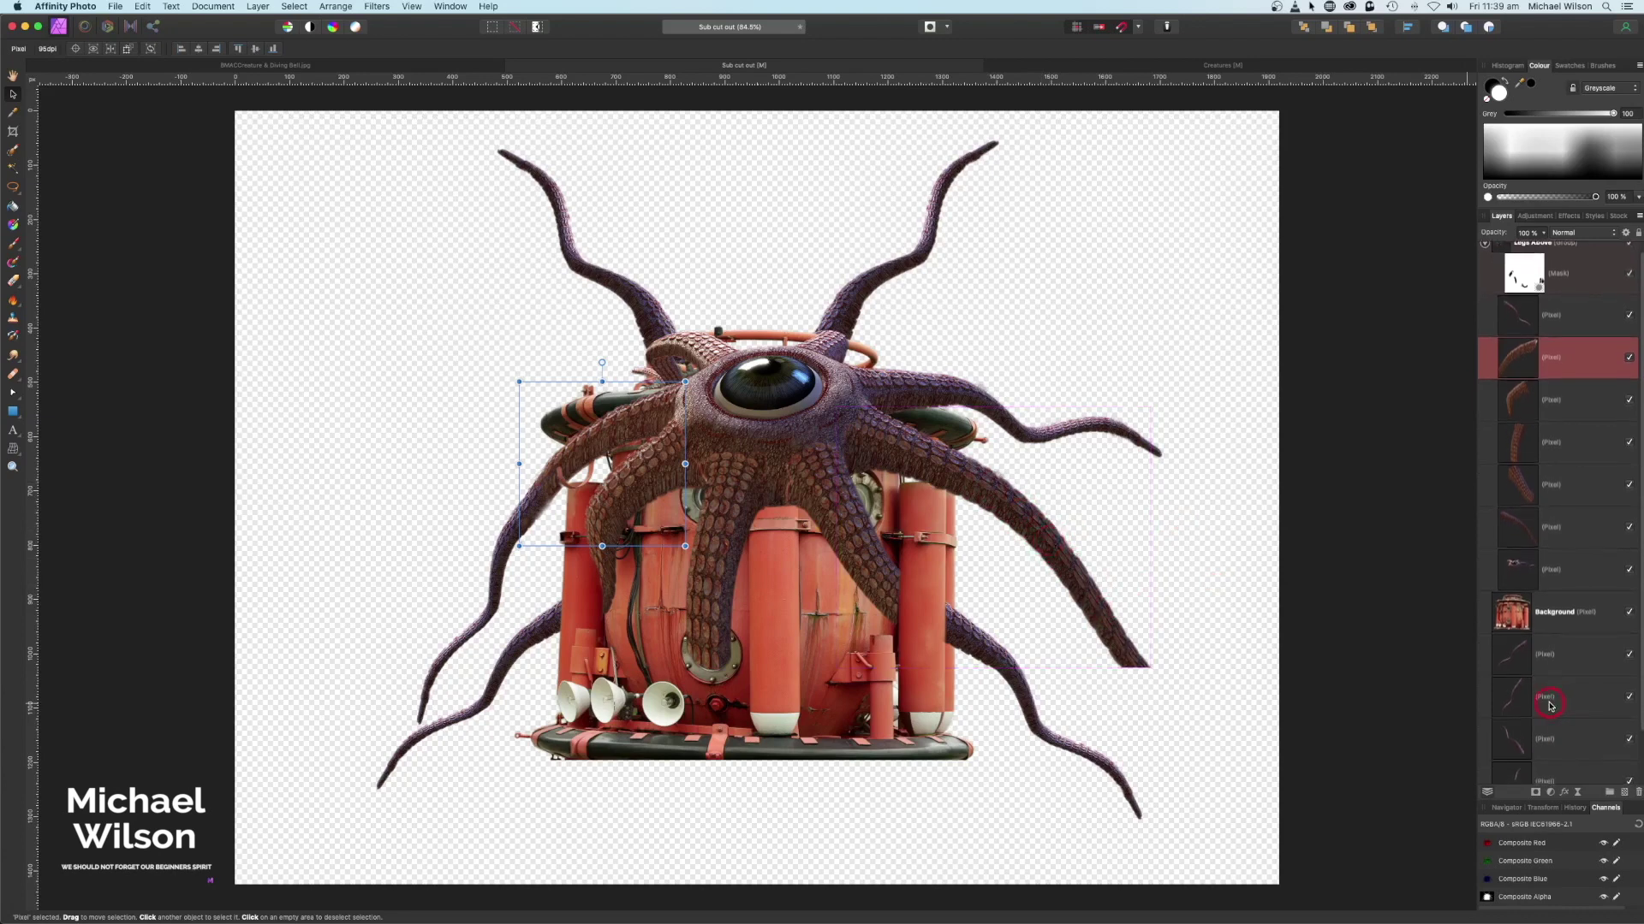
click(1550, 703)
click(1561, 737)
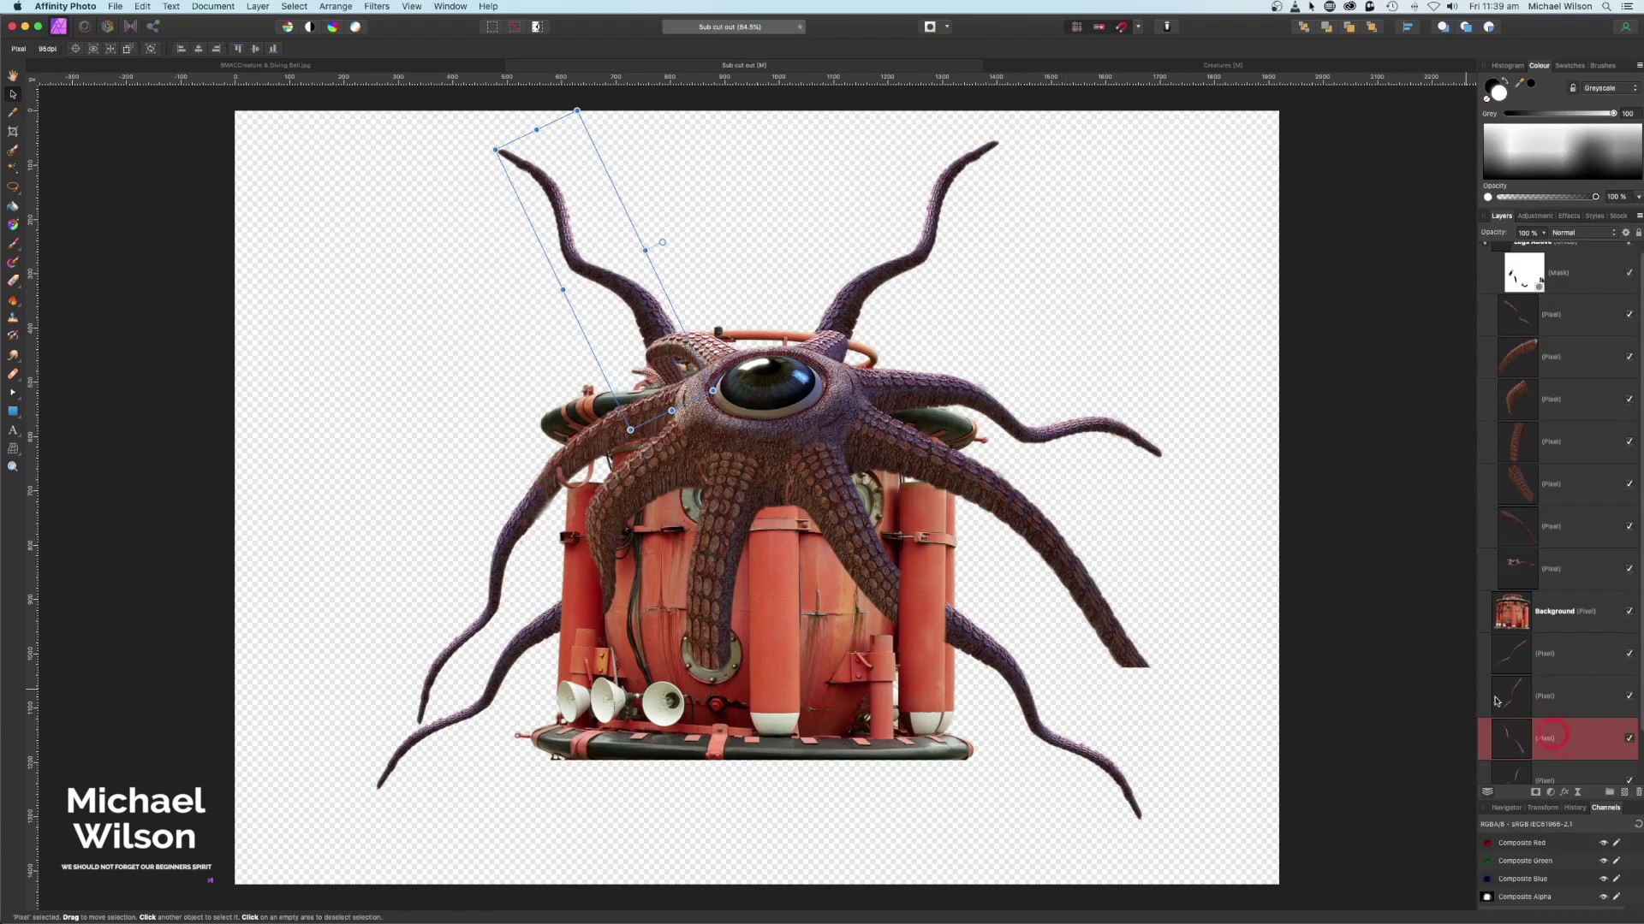
click(446, 267)
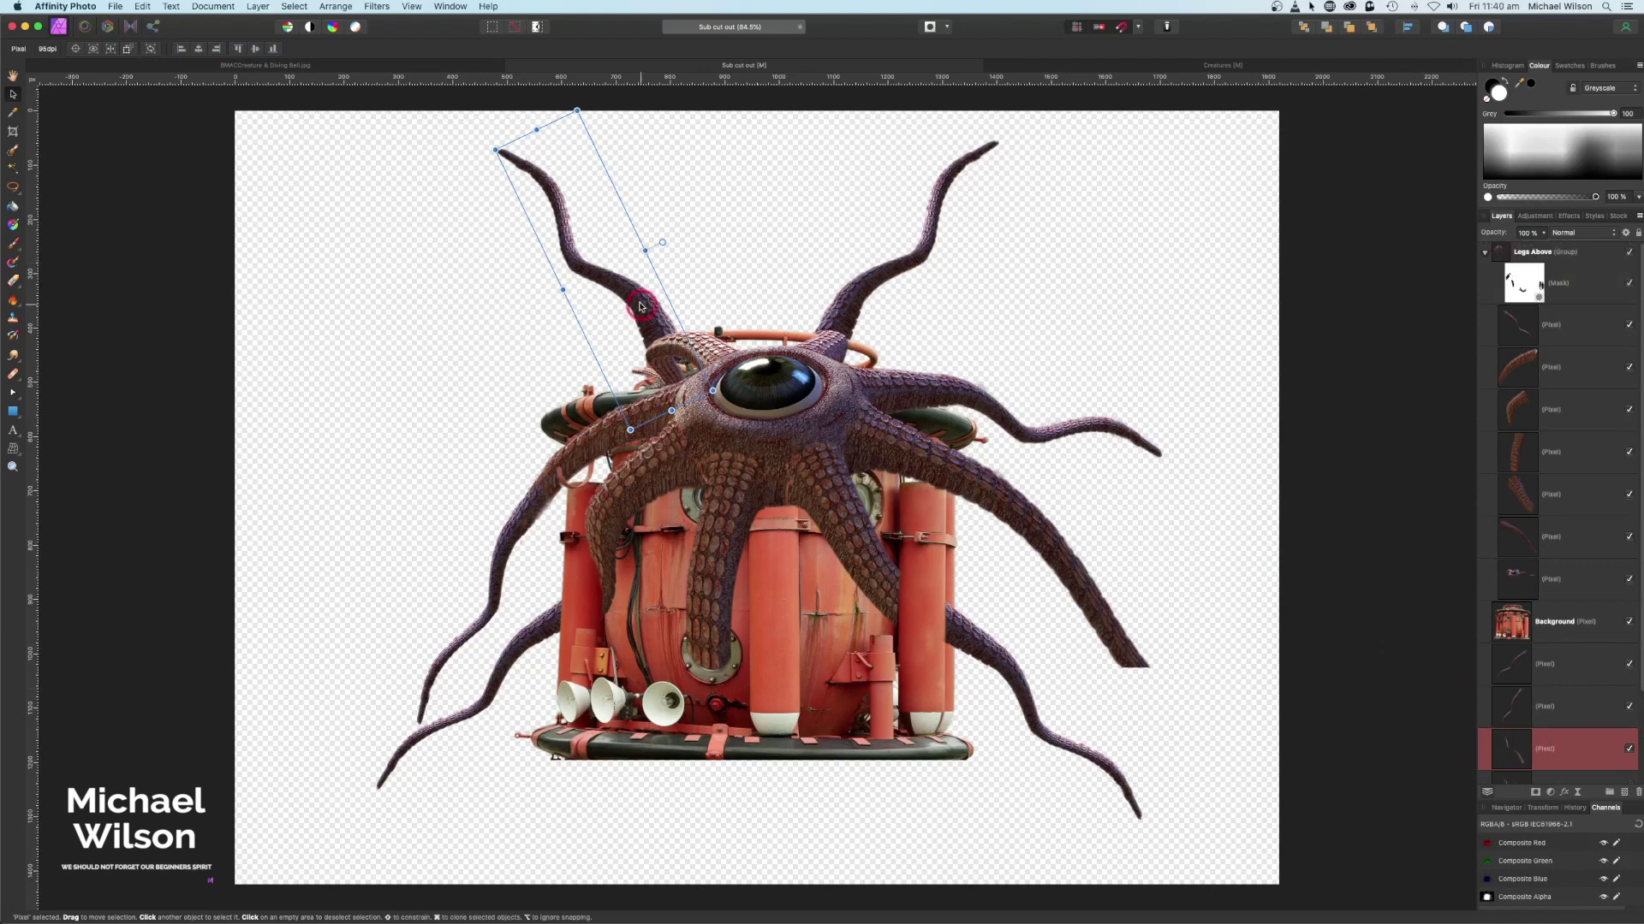
drag(445, 267, 1144, 592)
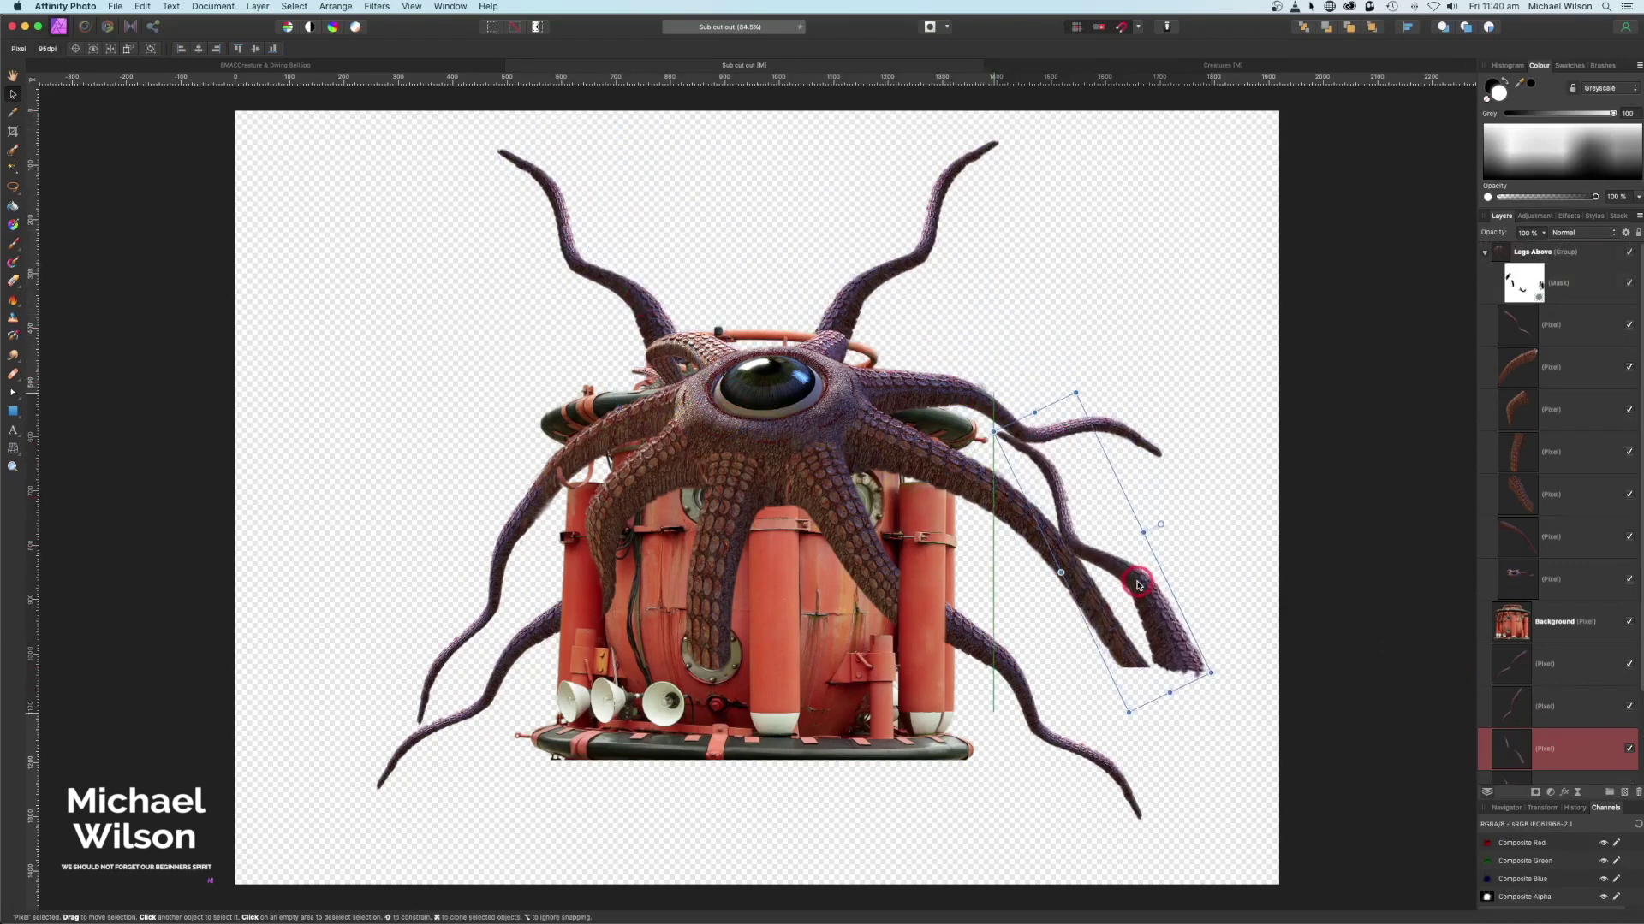
Flip the copied tentacle vertically, then rotate and narrow it so it extends the right tentacle's cut-off end
click(330, 7)
click(368, 264)
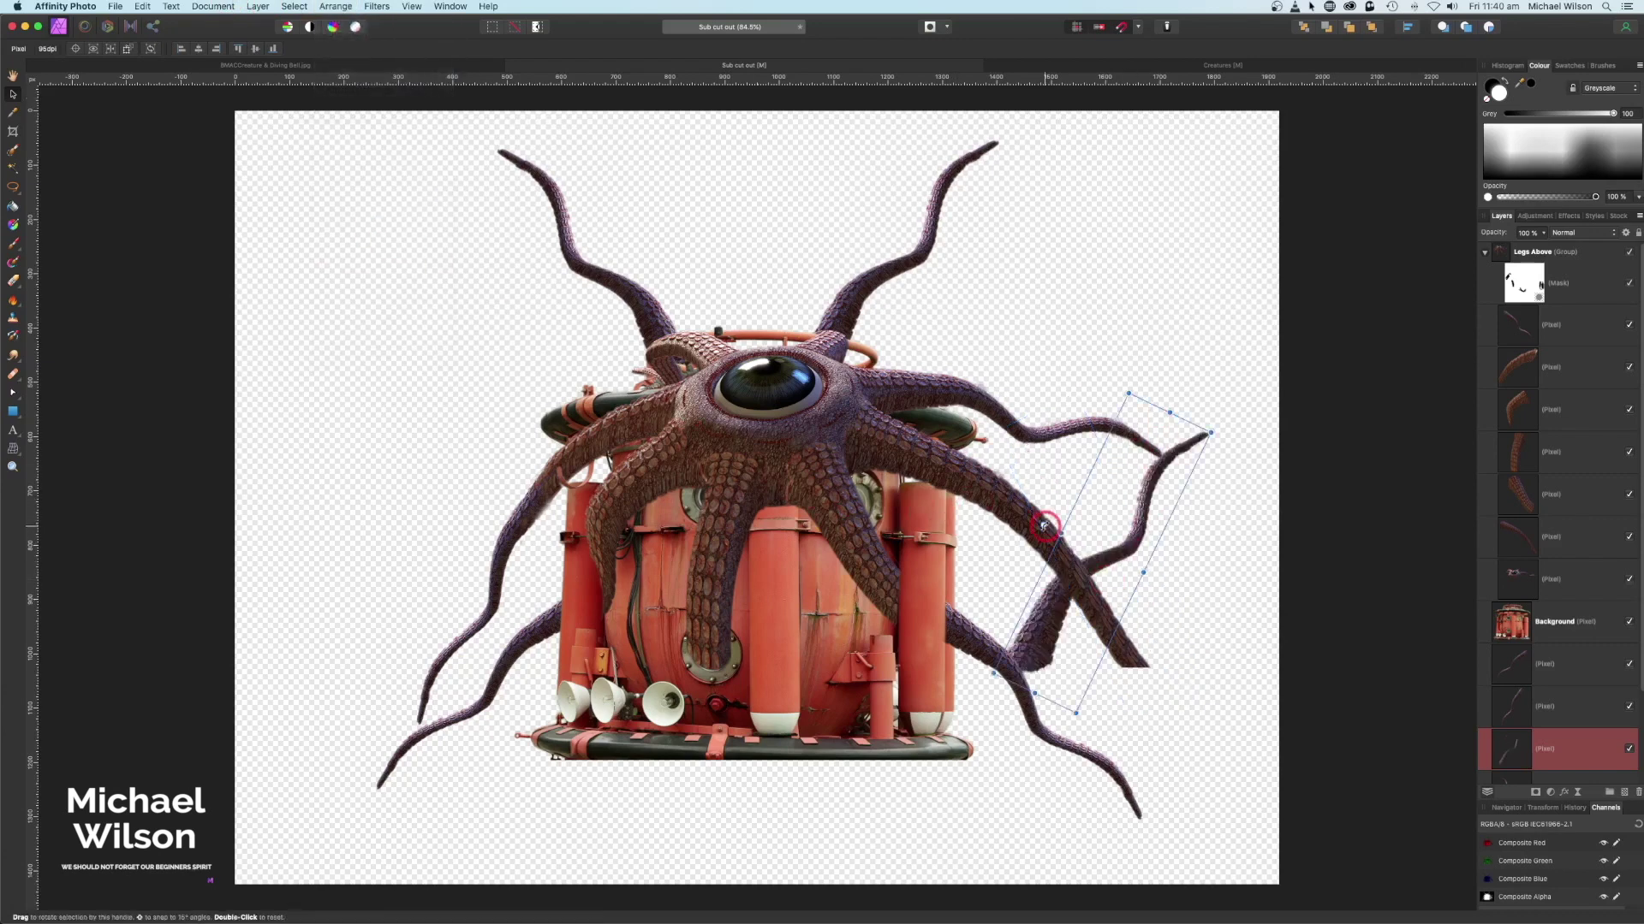
drag(1043, 524, 1065, 554)
drag(1050, 641, 1056, 635)
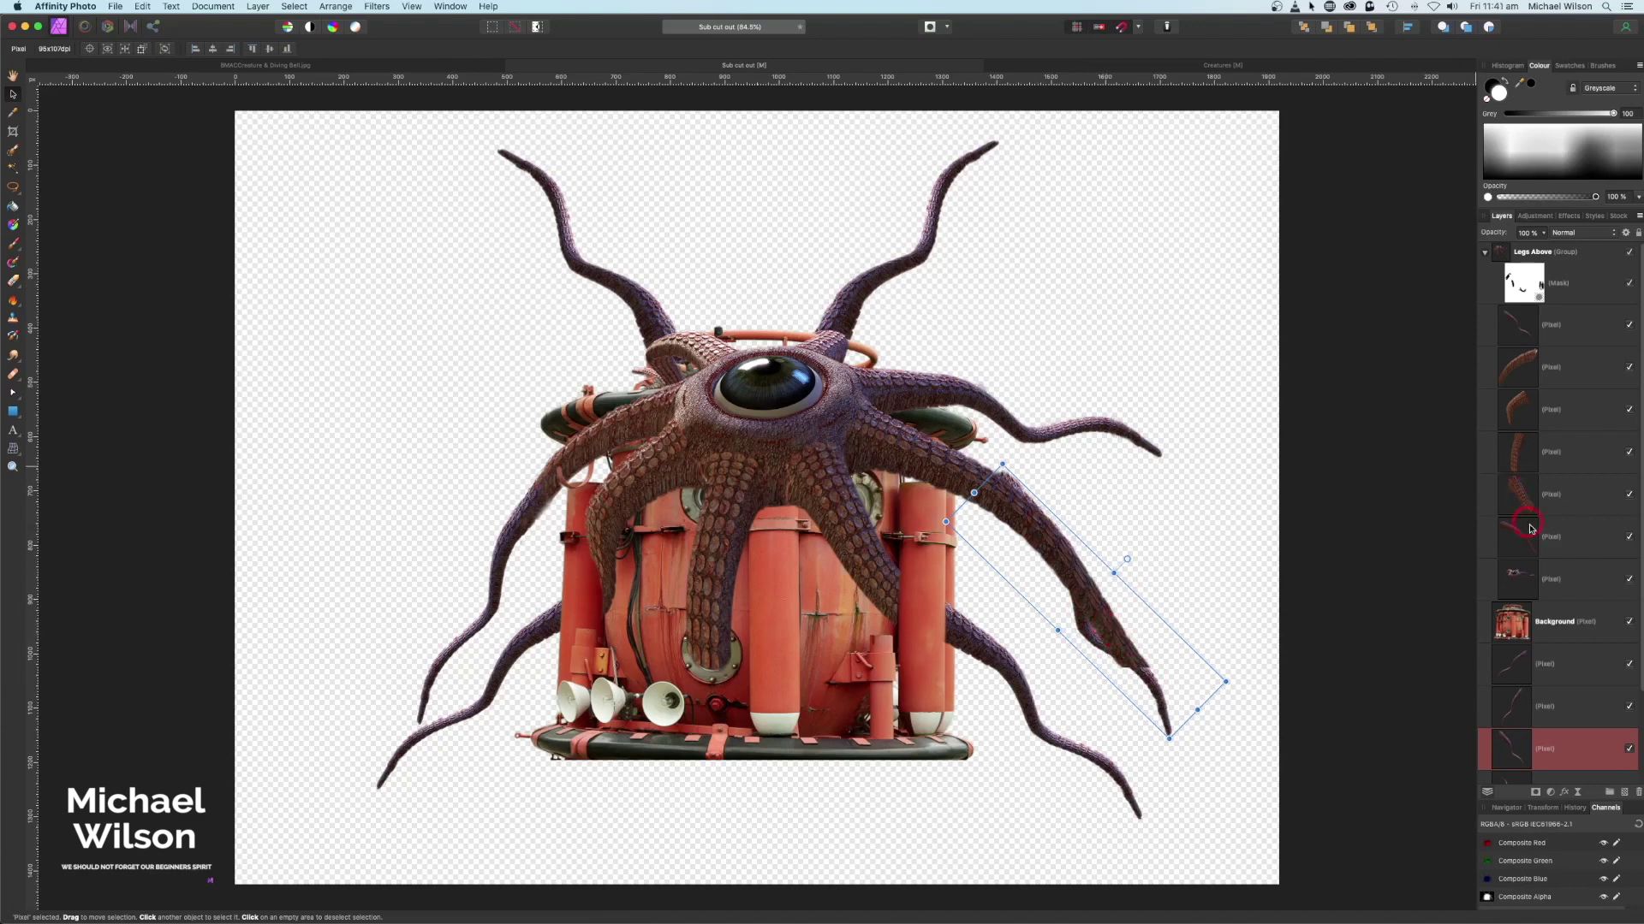
Paint black on the Legs Above group's mask to hide the right tentacle's old cut-off end over its extension
click(1553, 536)
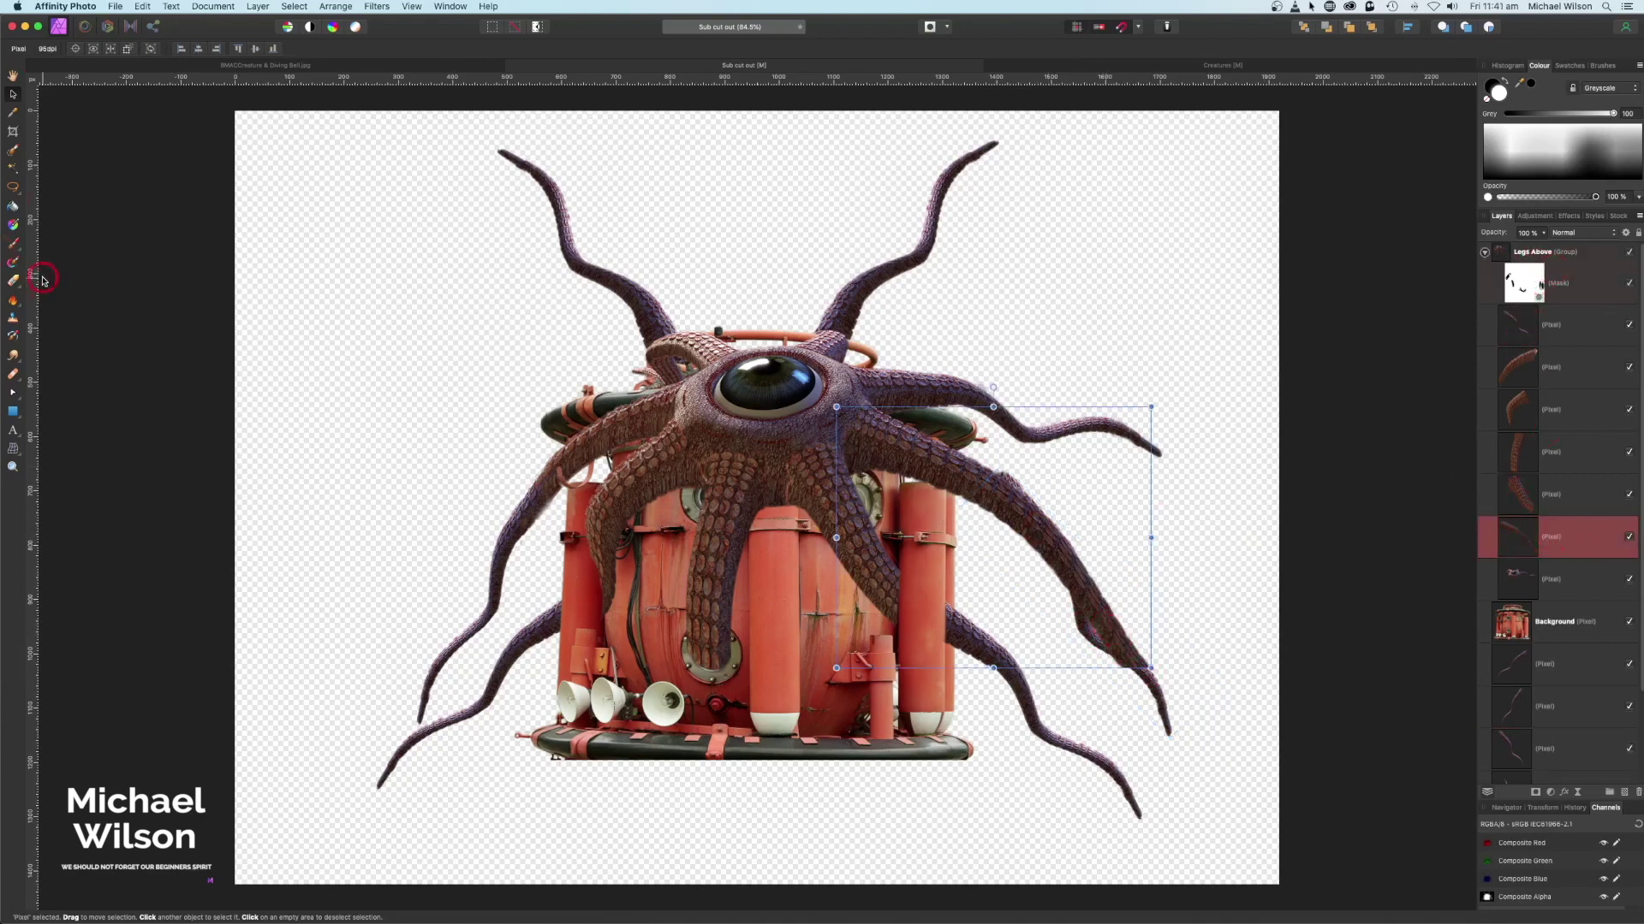
click(13, 243)
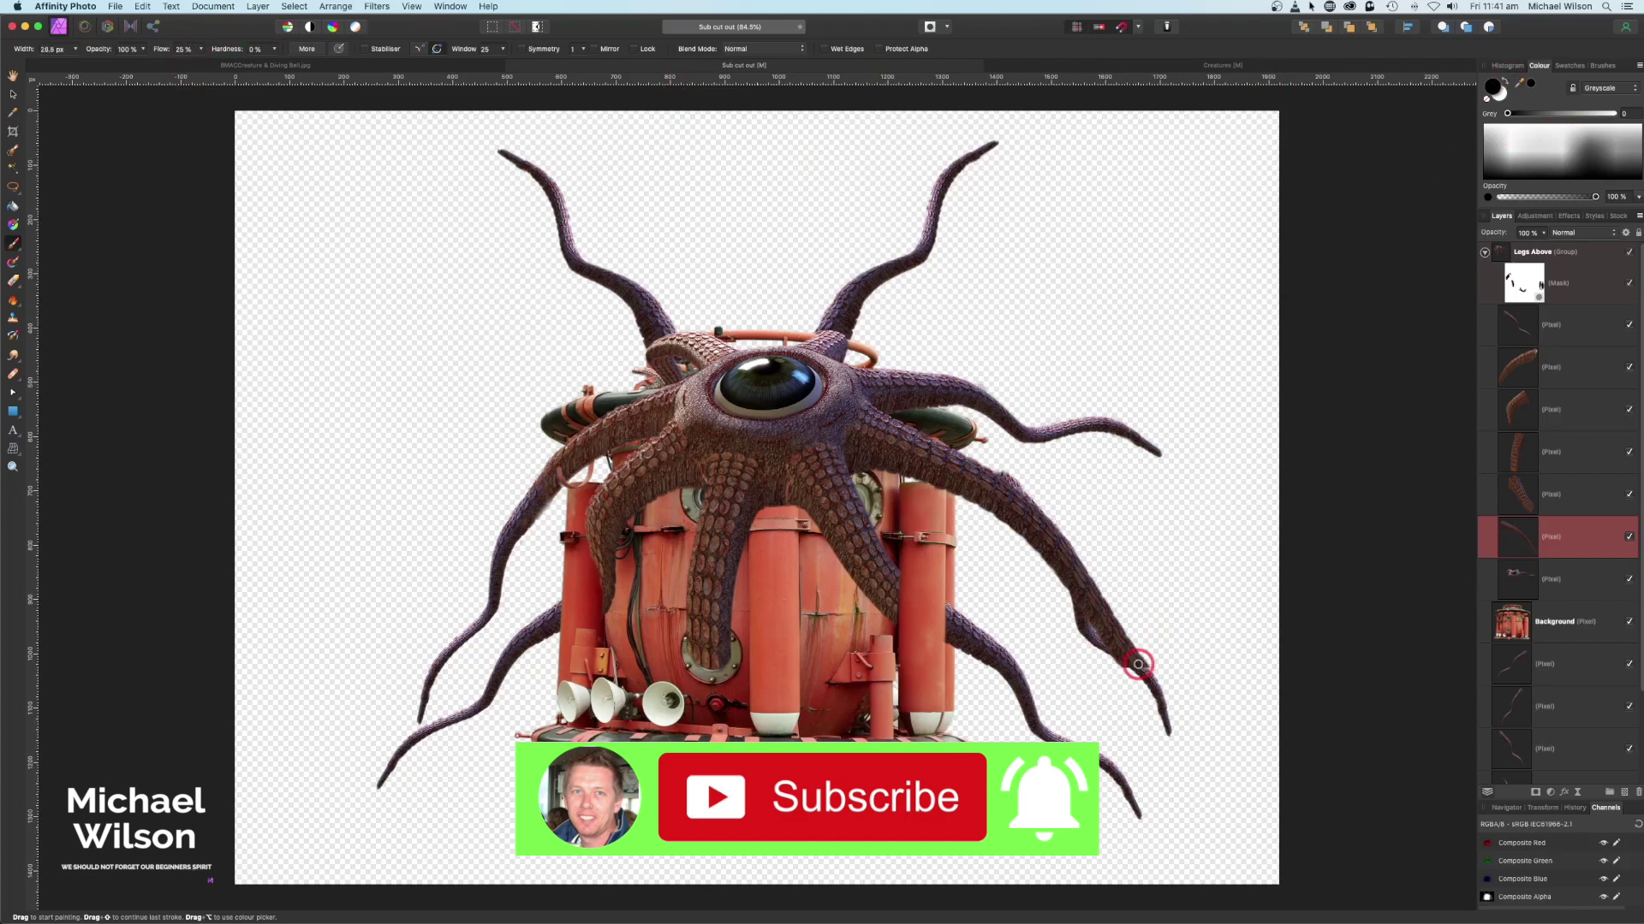
click(1524, 283)
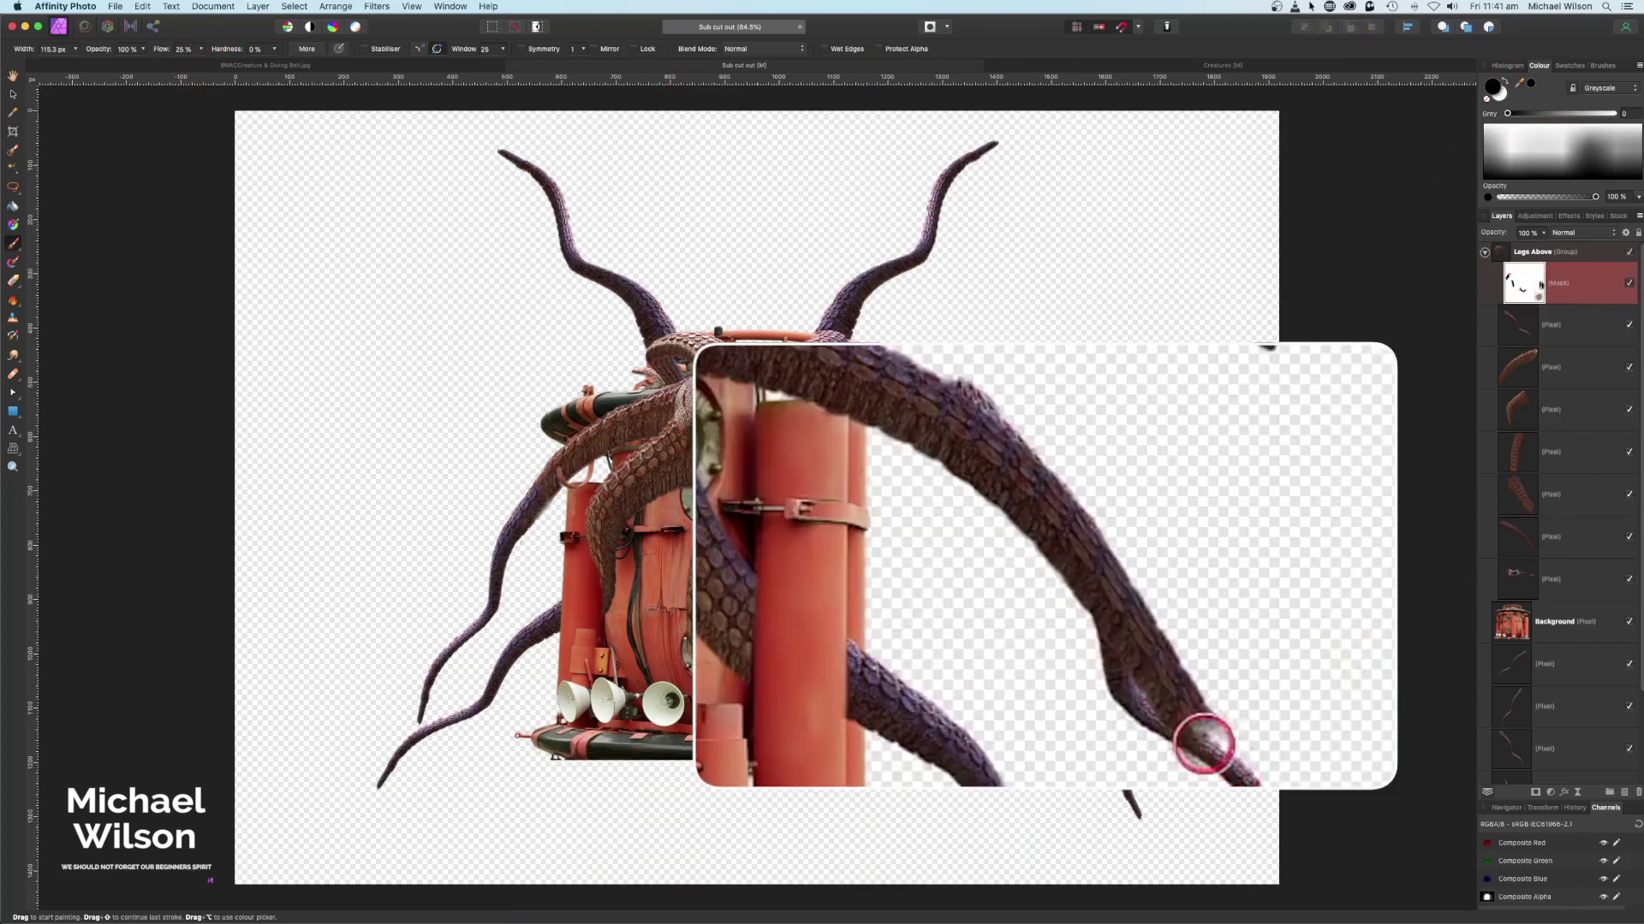
mouse_move(1204, 743)
mouse_down()
mouse_move(1135, 669)
mouse_move(1188, 674)
mouse_move(1147, 630)
mouse_move(1119, 555)
mouse_move(1135, 611)
mouse_move(1103, 605)
mouse_move(1003, 524)
mouse_move(1103, 635)
mouse_move(1123, 715)
mouse_move(1216, 775)
mouse_move(1036, 429)
mouse_move(1065, 453)
mouse_move(1011, 406)
mouse_up()
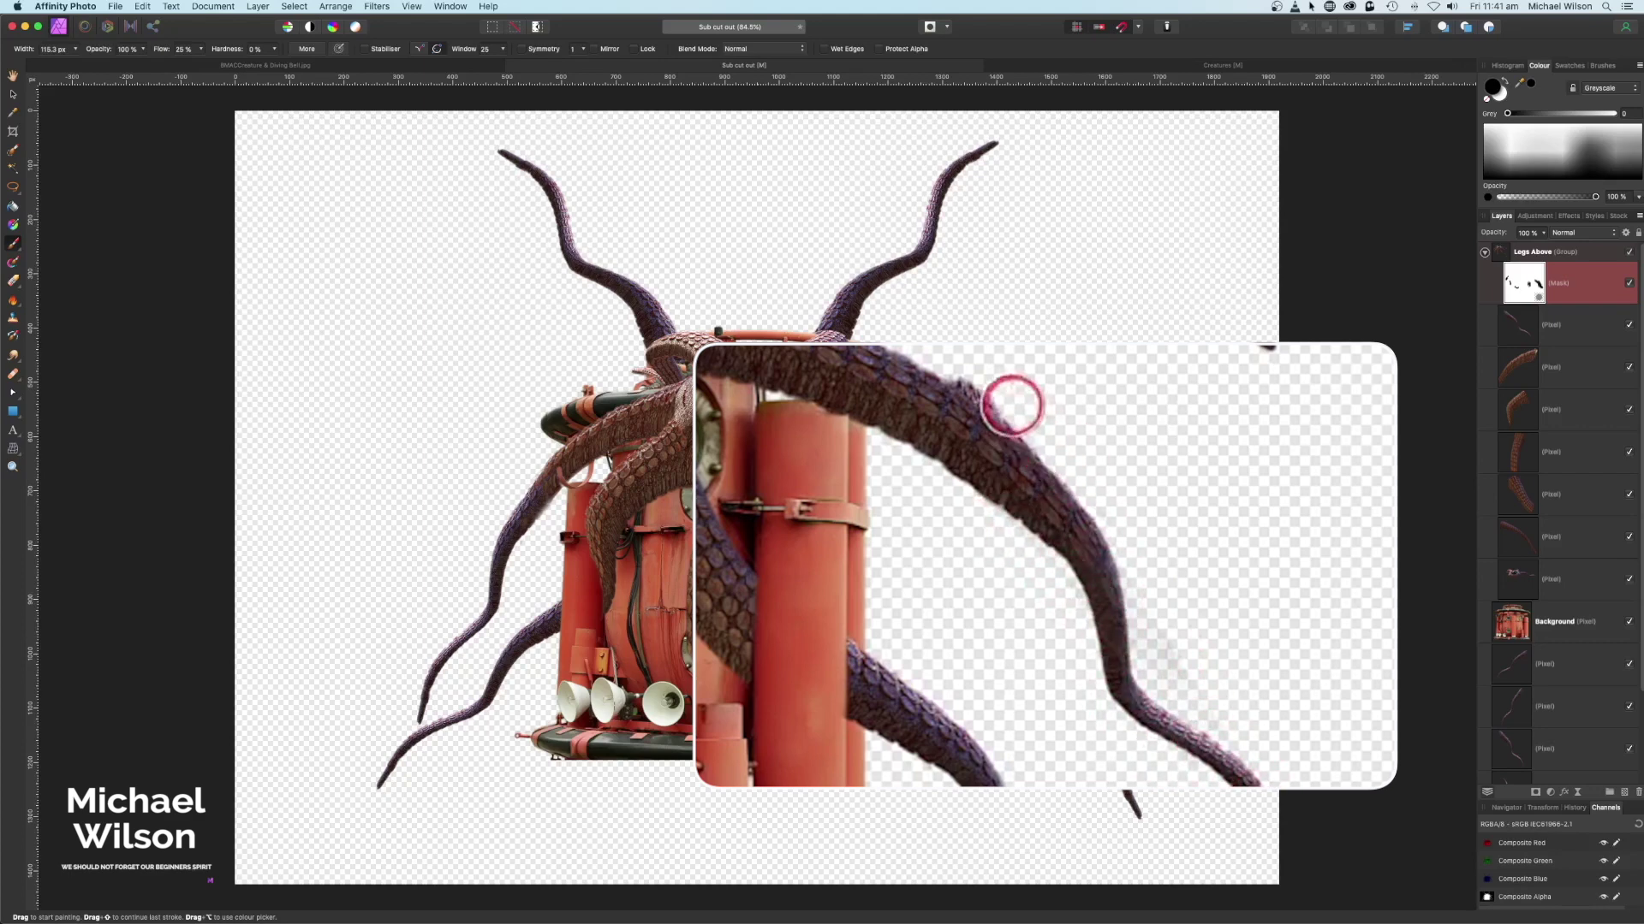
key(x)
Erase the bump on the duplicated right tentacle's layer where its base sticks out above the original tentacle
key(v)
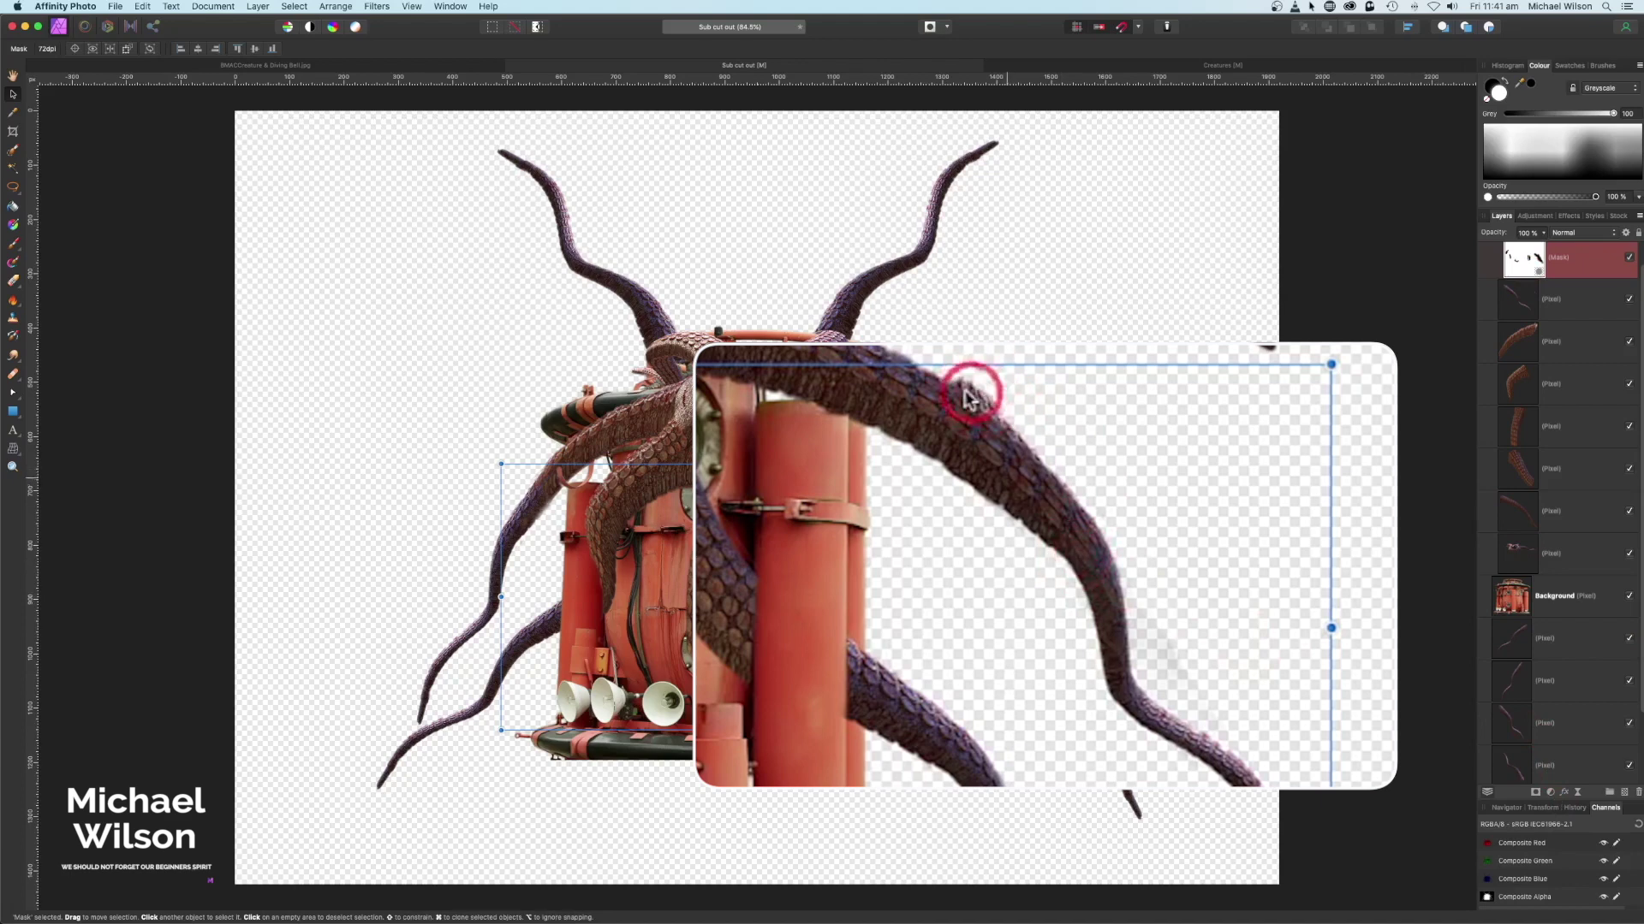
scroll(1568, 733, down, 2)
click(1555, 709)
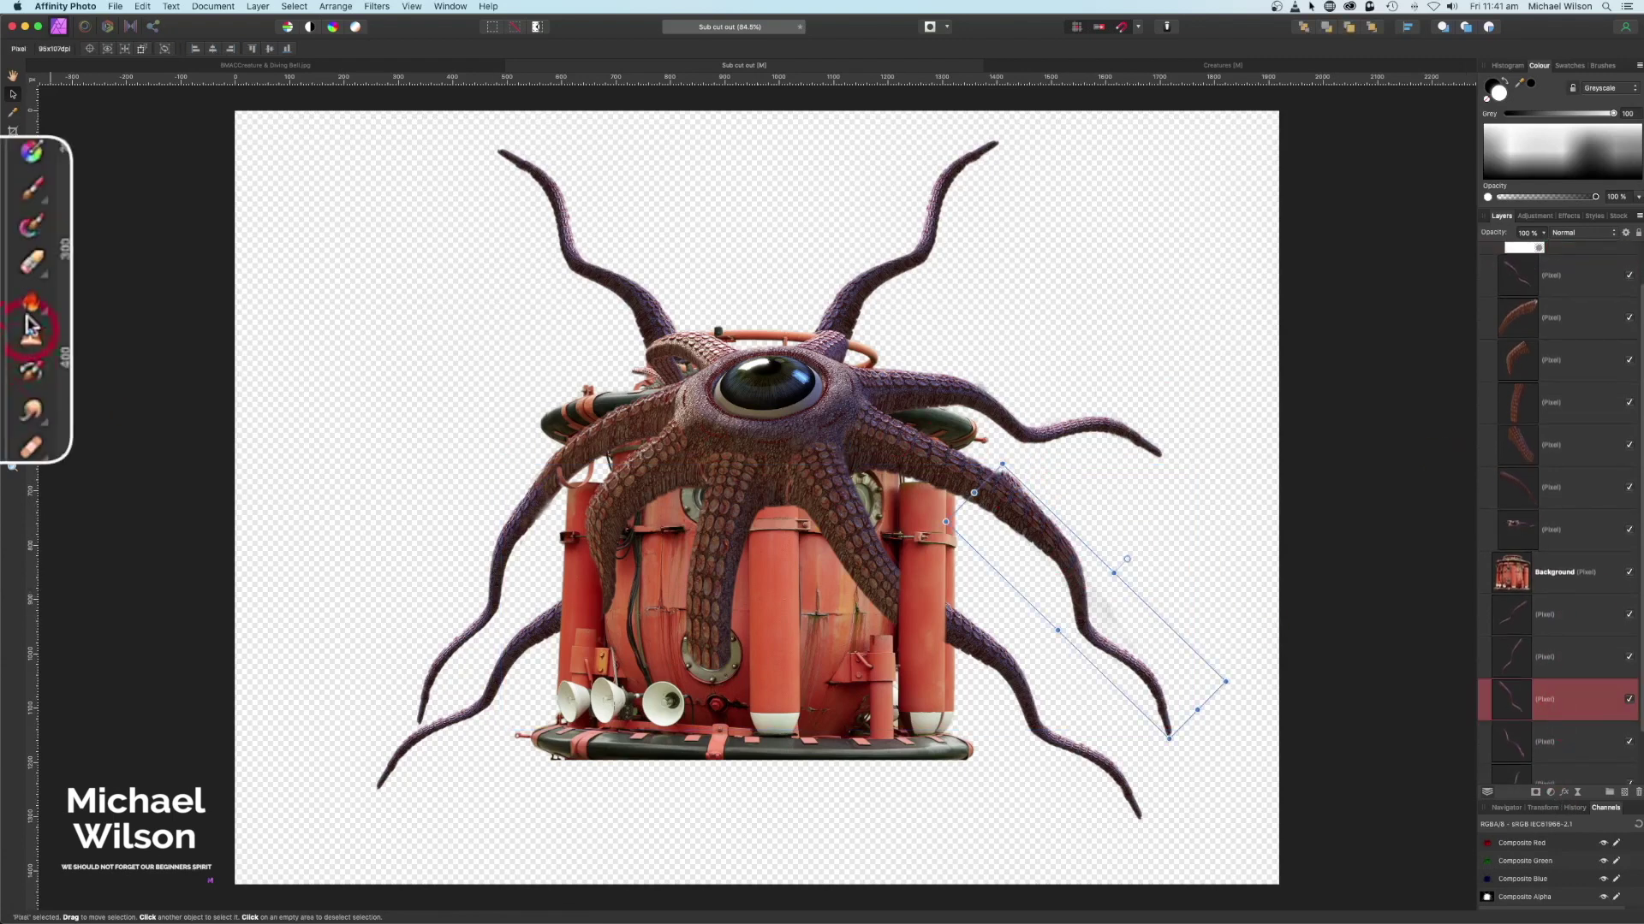
click(32, 273)
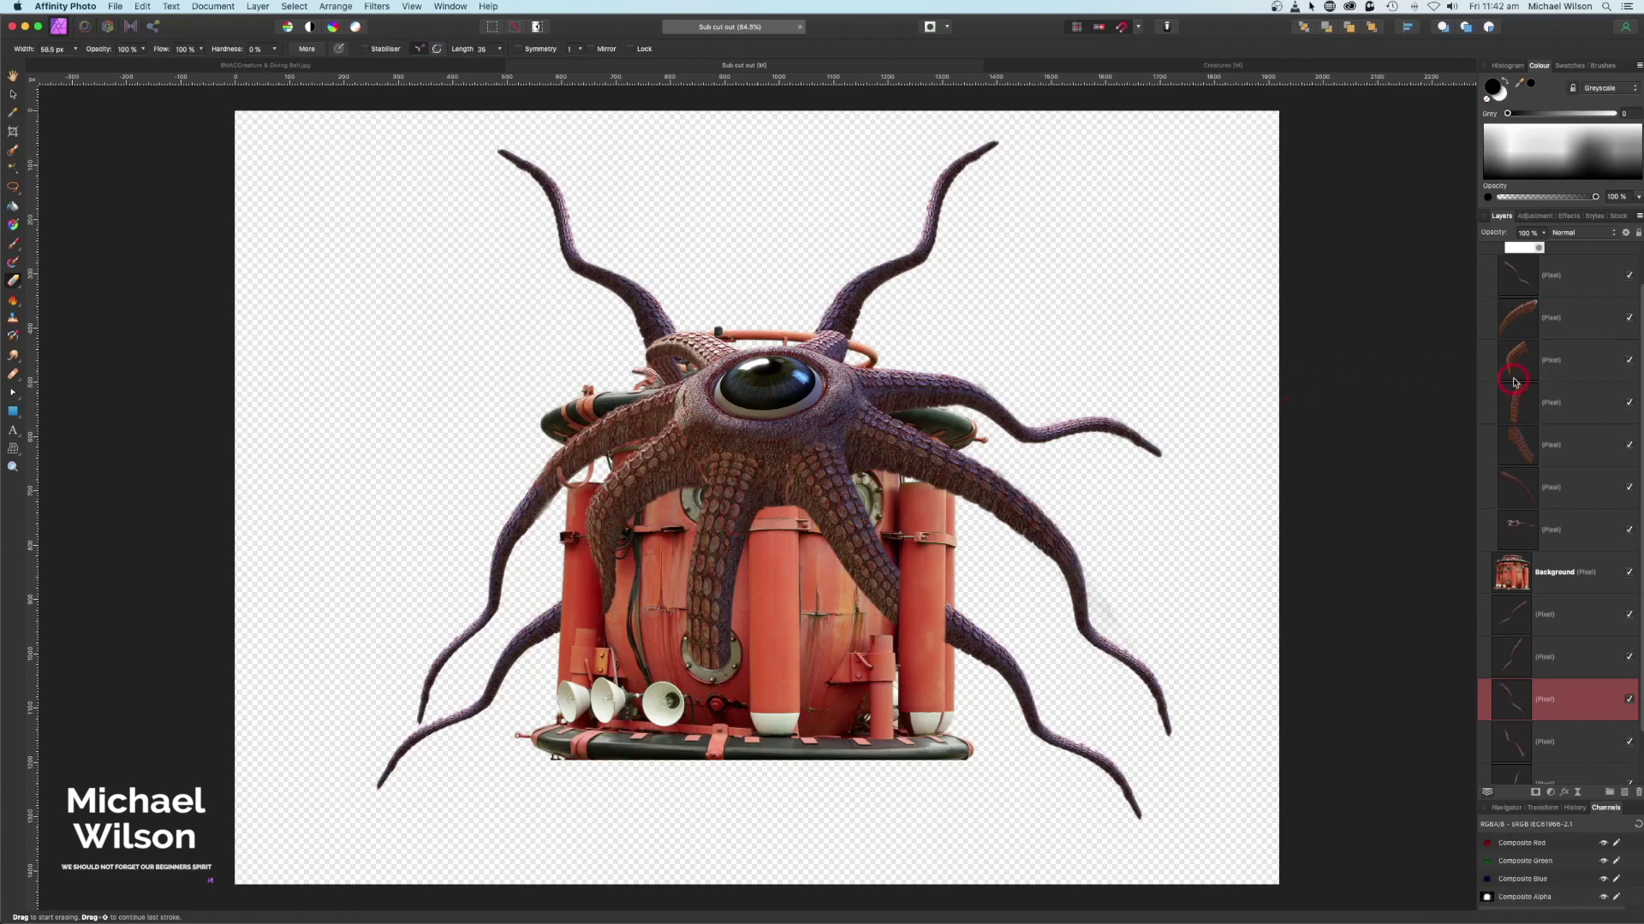
Group the five loose tentacle layers that lie between the two Background layers
scroll(1514, 382, up, 3)
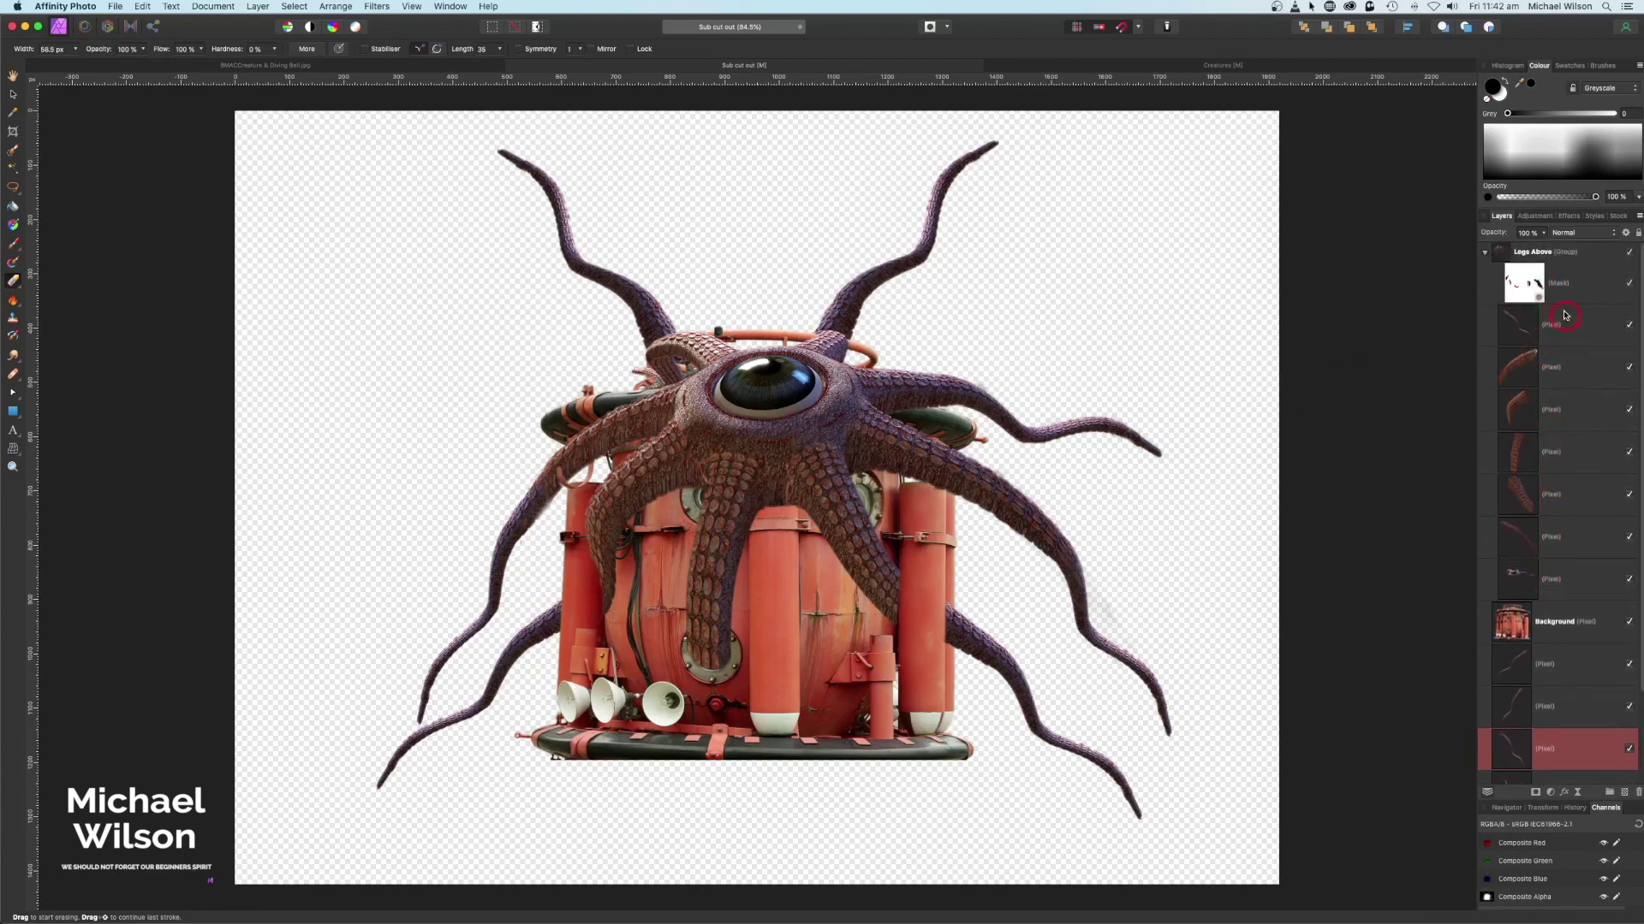
scroll(1541, 471, down, 6)
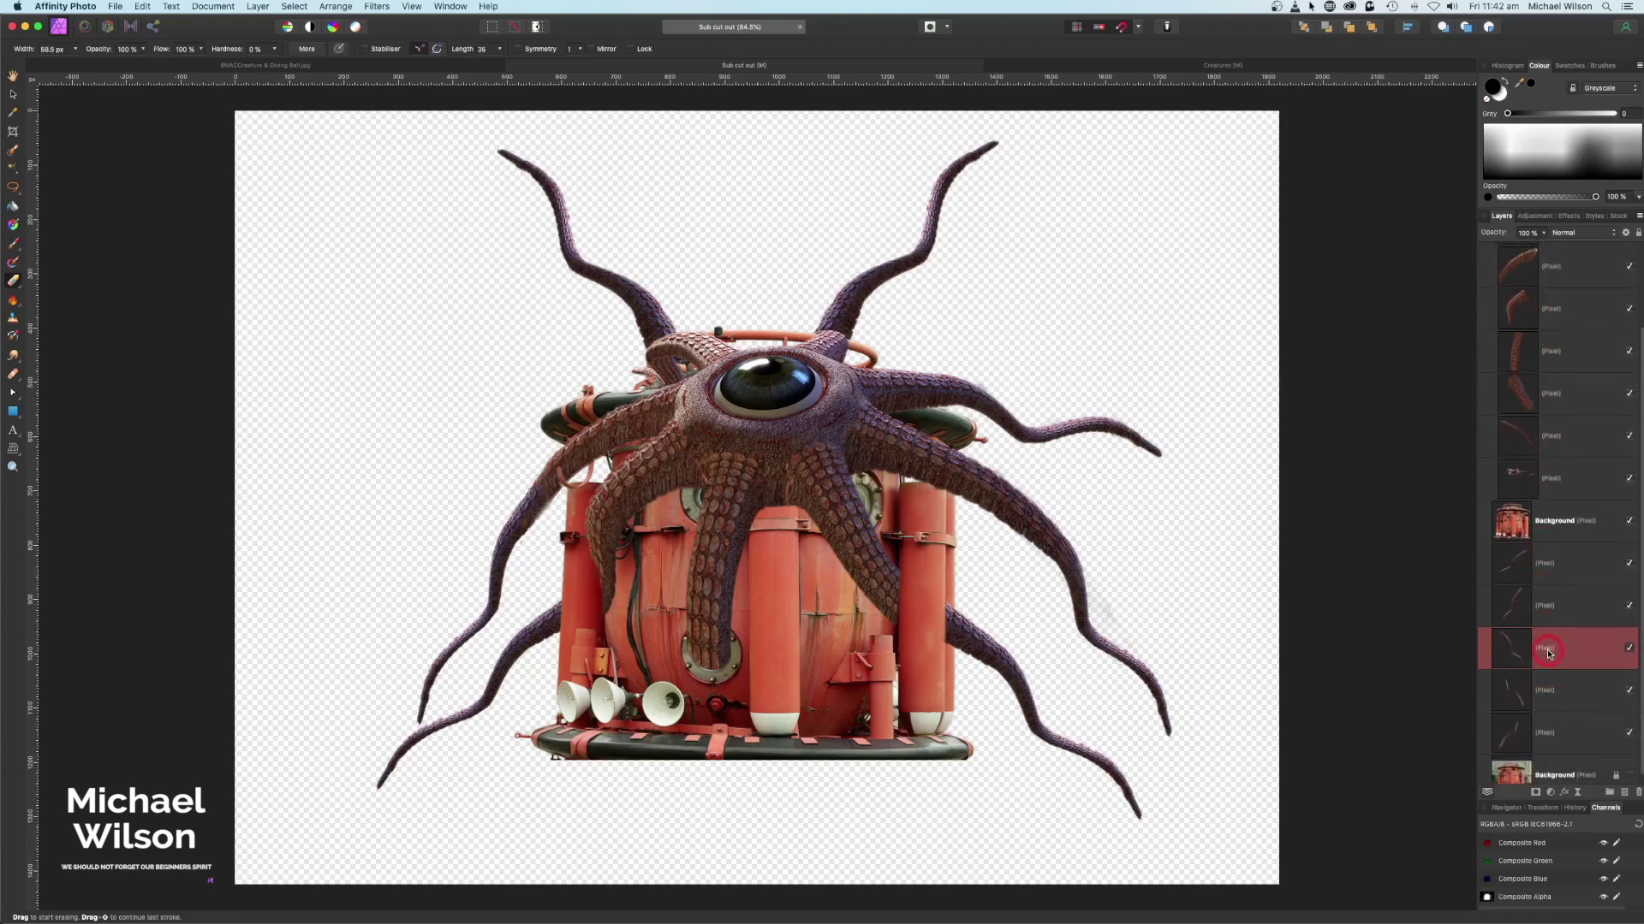
scroll(1551, 634, down, 1)
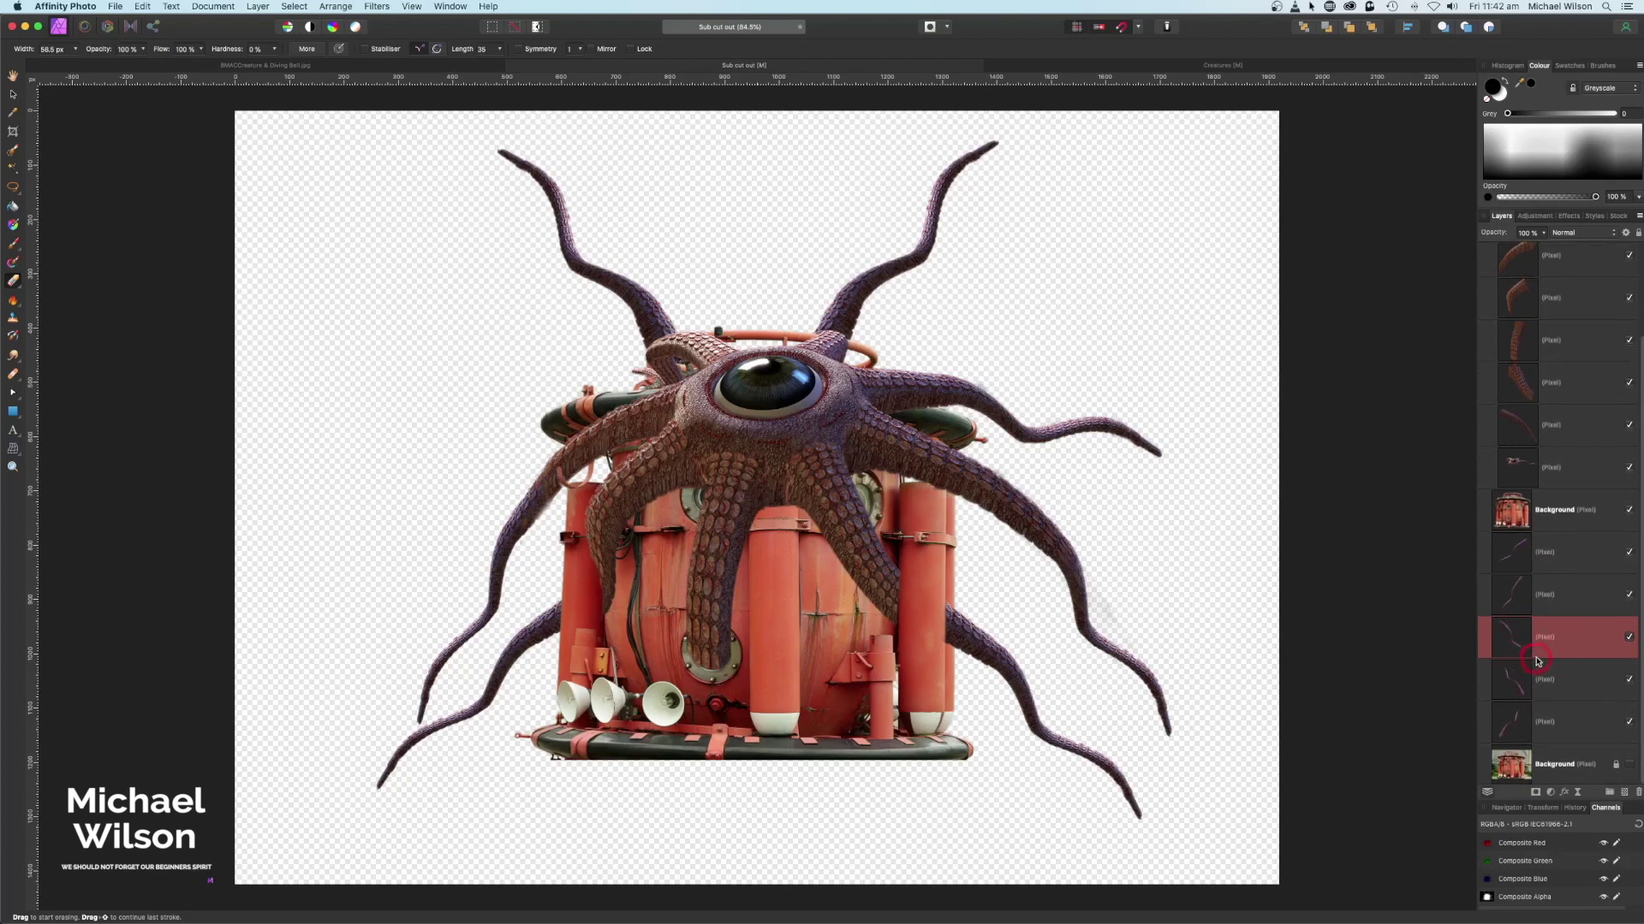
click(1537, 555)
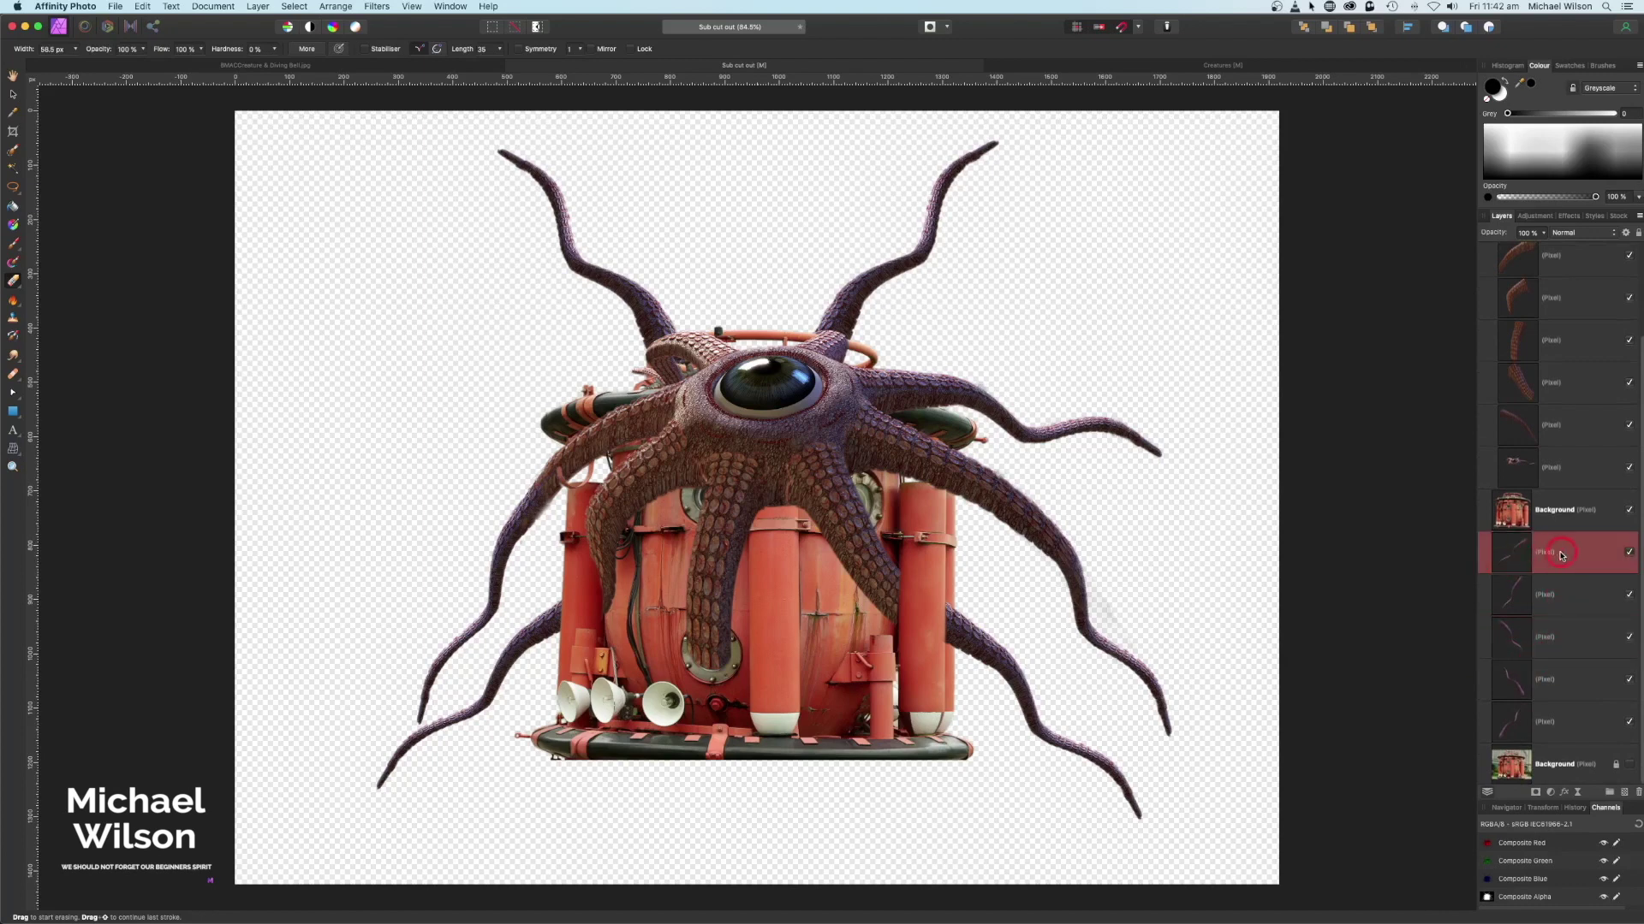
click(1544, 634)
click(1556, 723)
shift+click(1556, 723)
key(super+g)
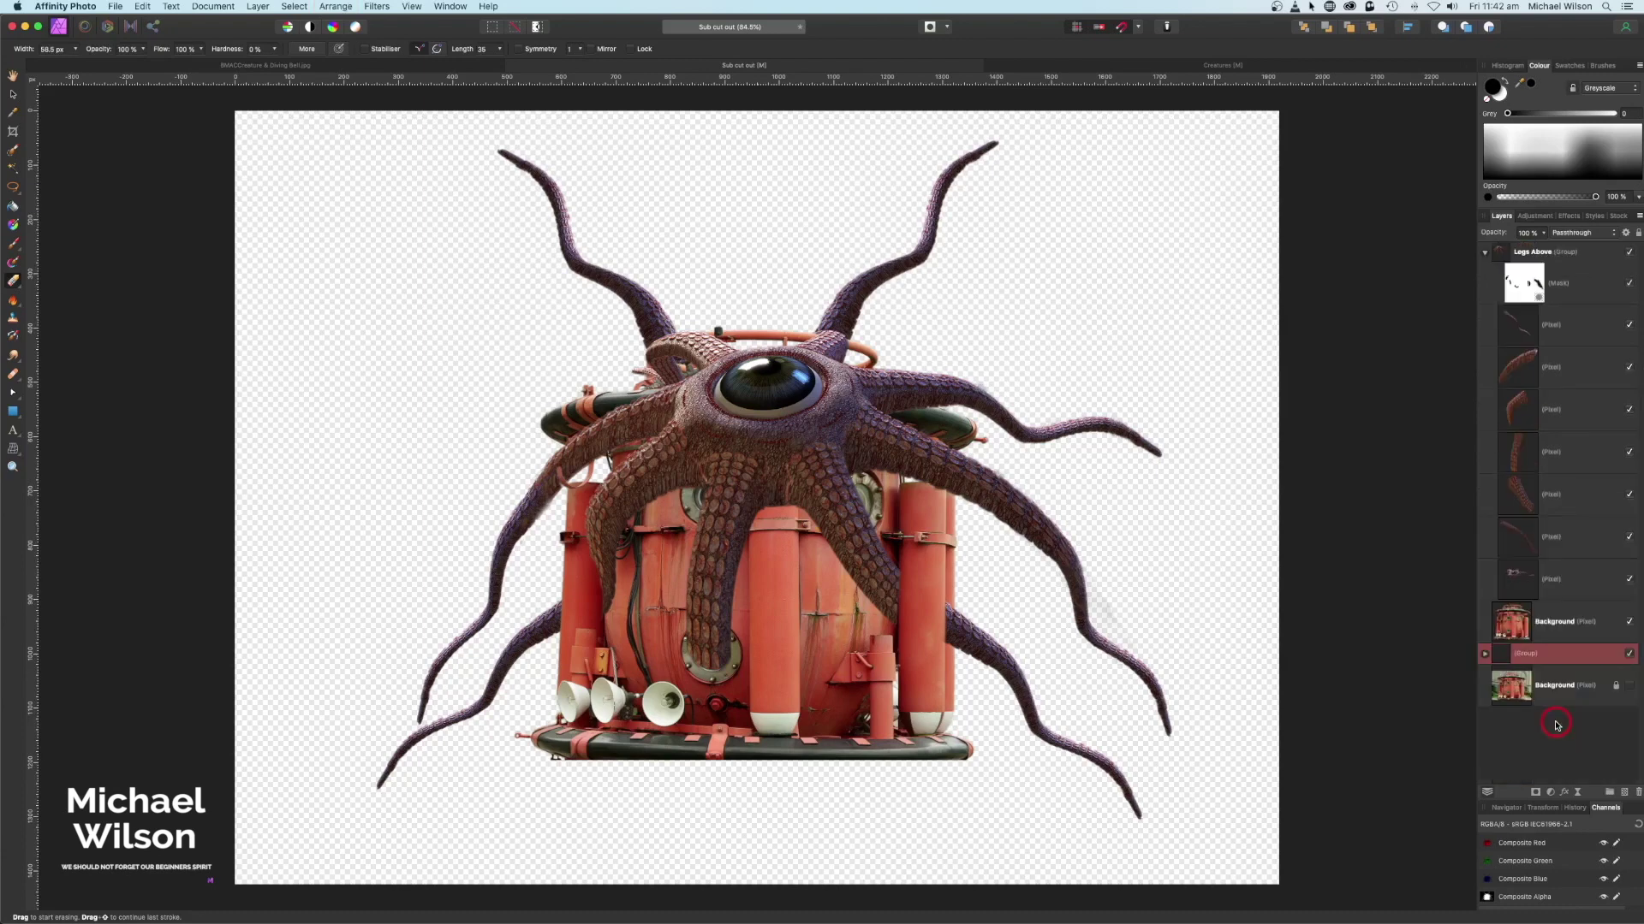
Rename the new tentacle group as "Legs below" and collapse the Legs Above group
double_click(1525, 655)
text(Legs below)
key(Return)
click(1486, 255)
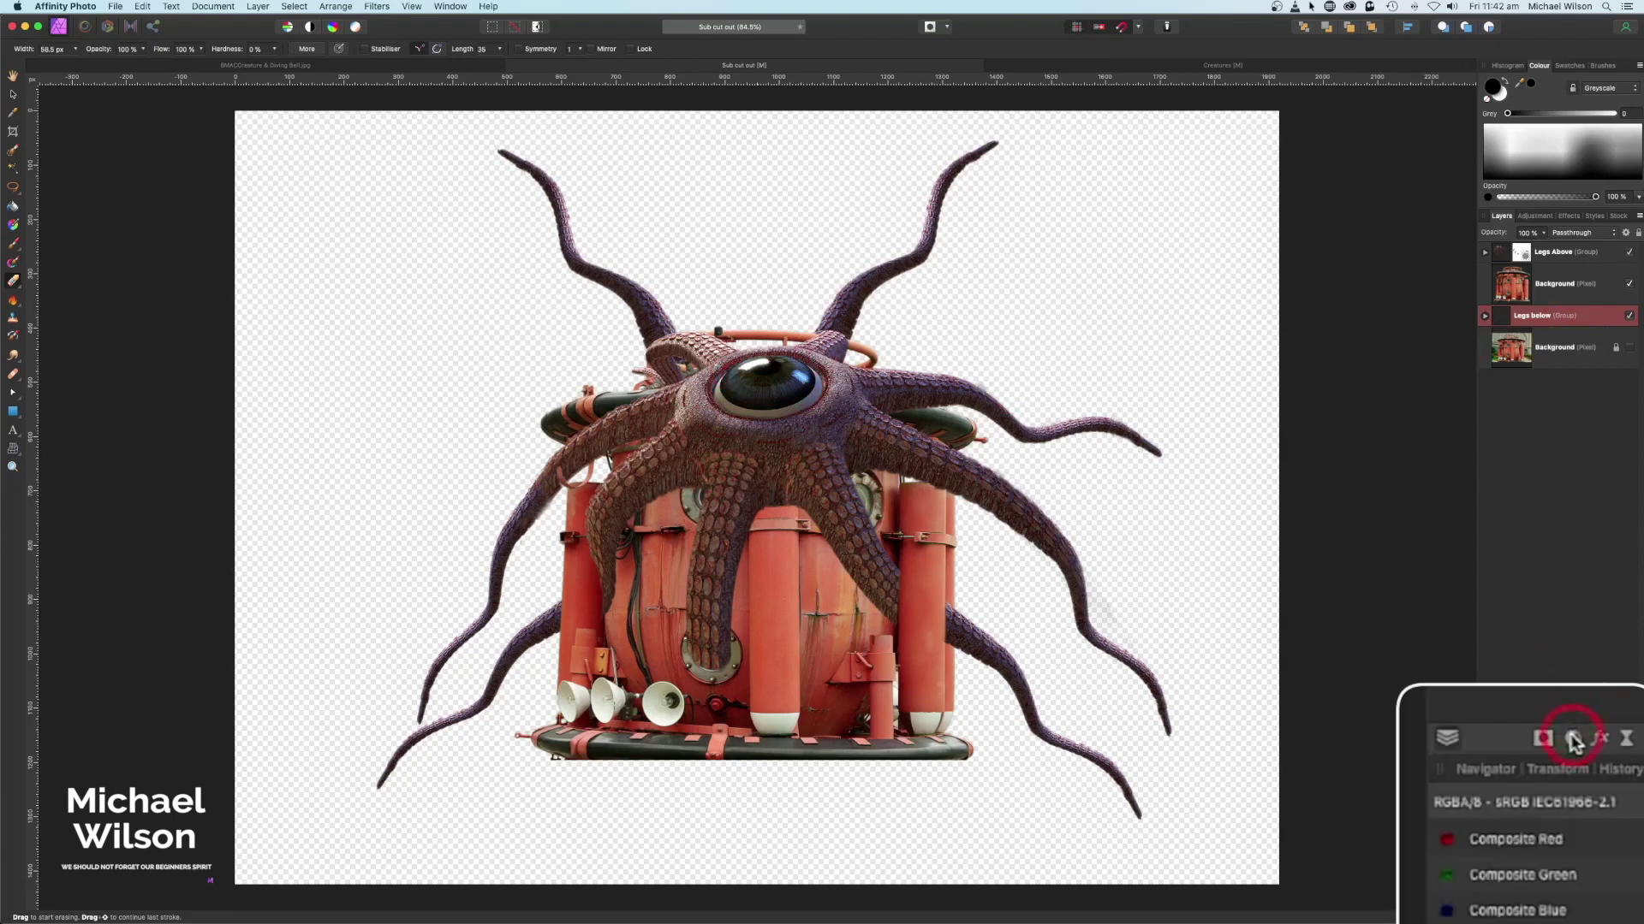
Add a Recolour adjustment above the Legs Above group and set its hue to green, about 100°
click(1572, 739)
click(1560, 819)
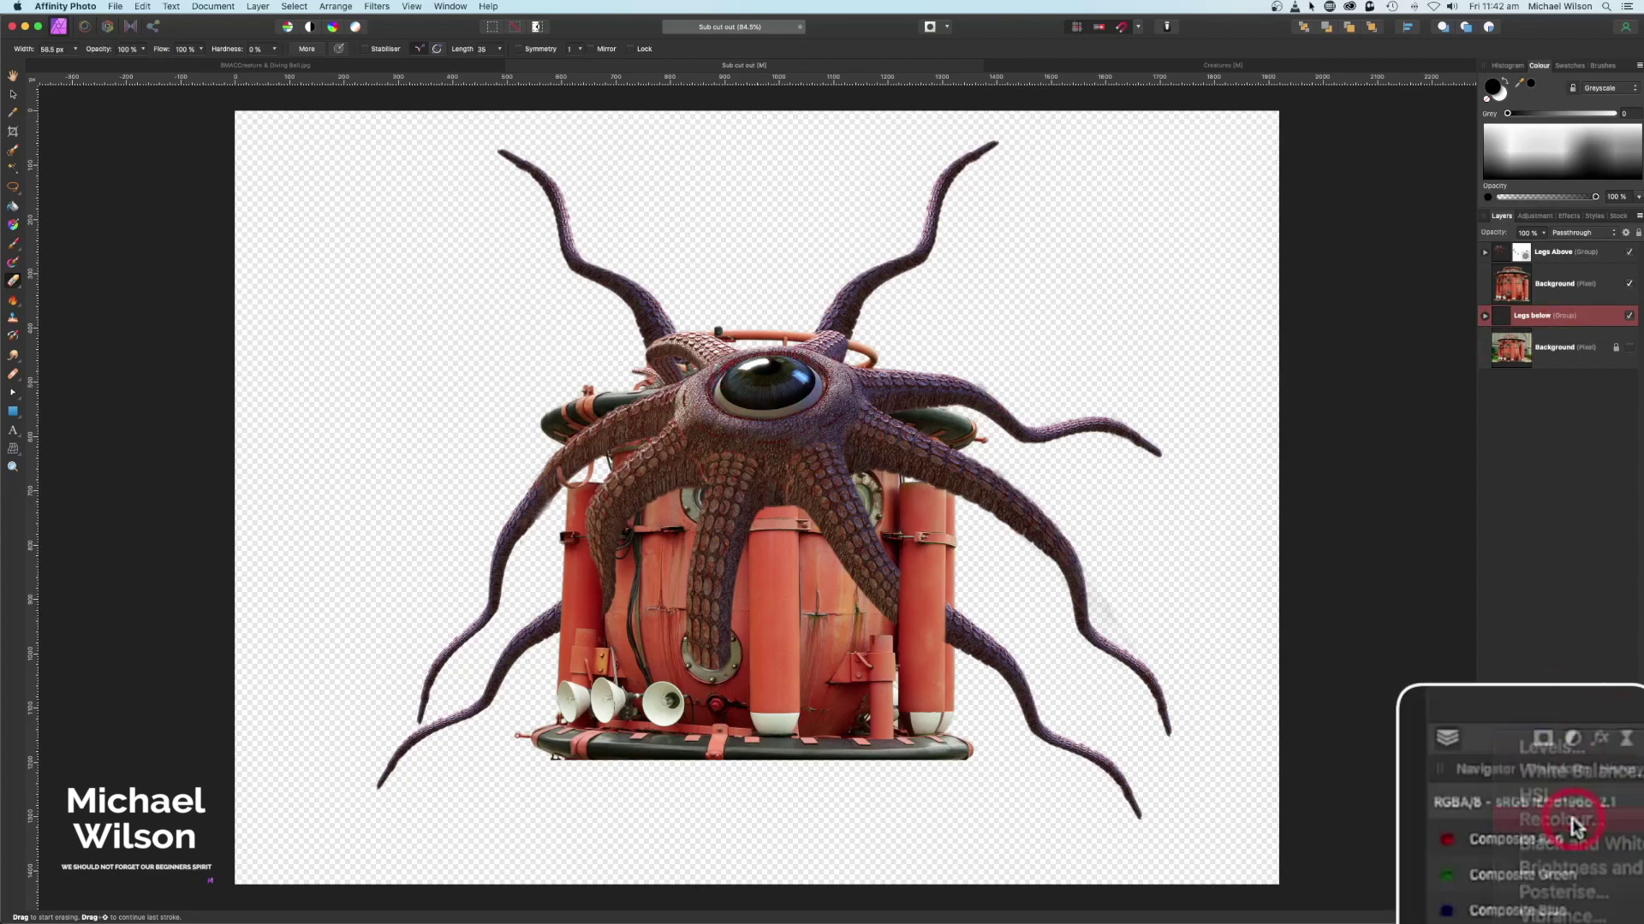
drag(1561, 329, 1549, 248)
drag(1434, 762, 1413, 421)
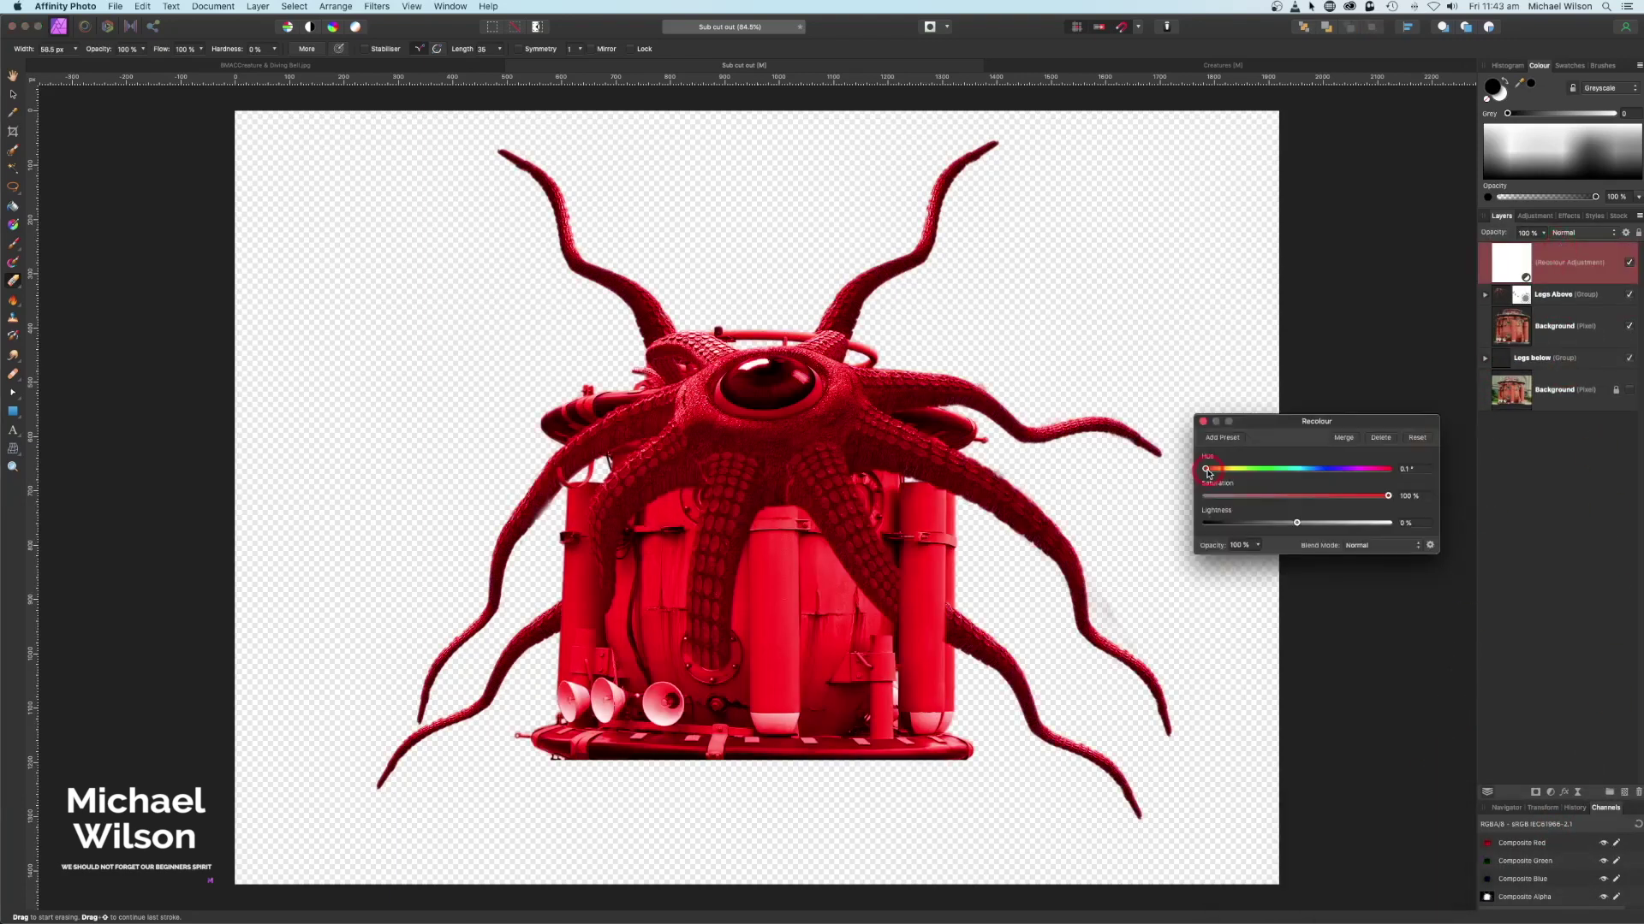
drag(1205, 469, 1254, 473)
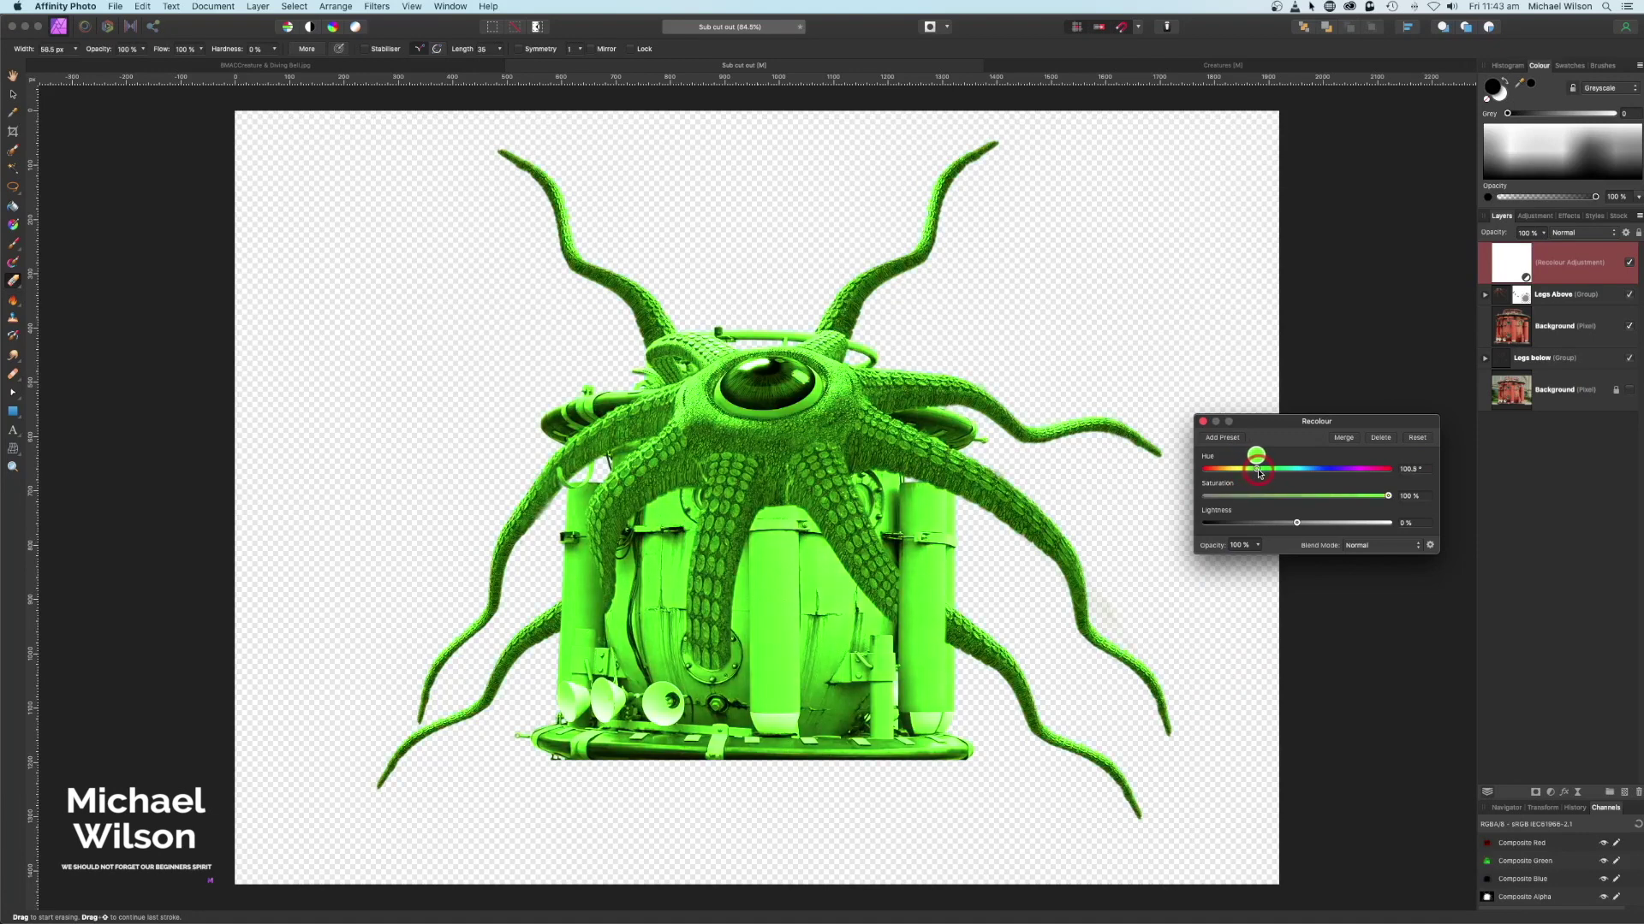
click(1203, 423)
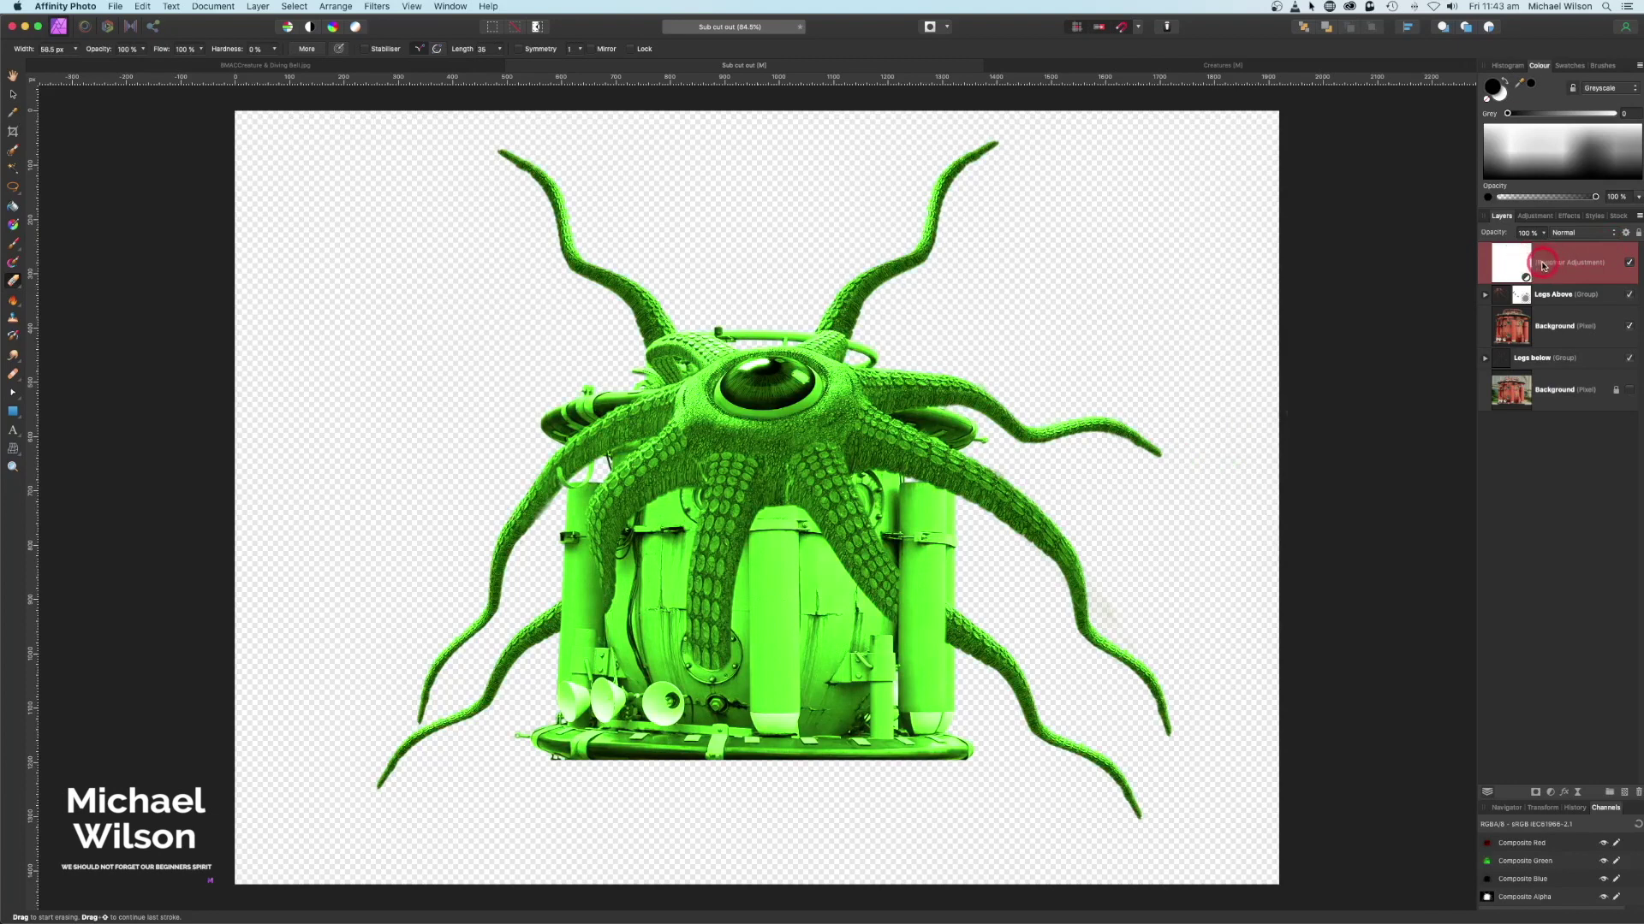
Duplicate the green Recolour adjustment, nest the copy at the top of the Legs Above group and collapse the group
key(super+j)
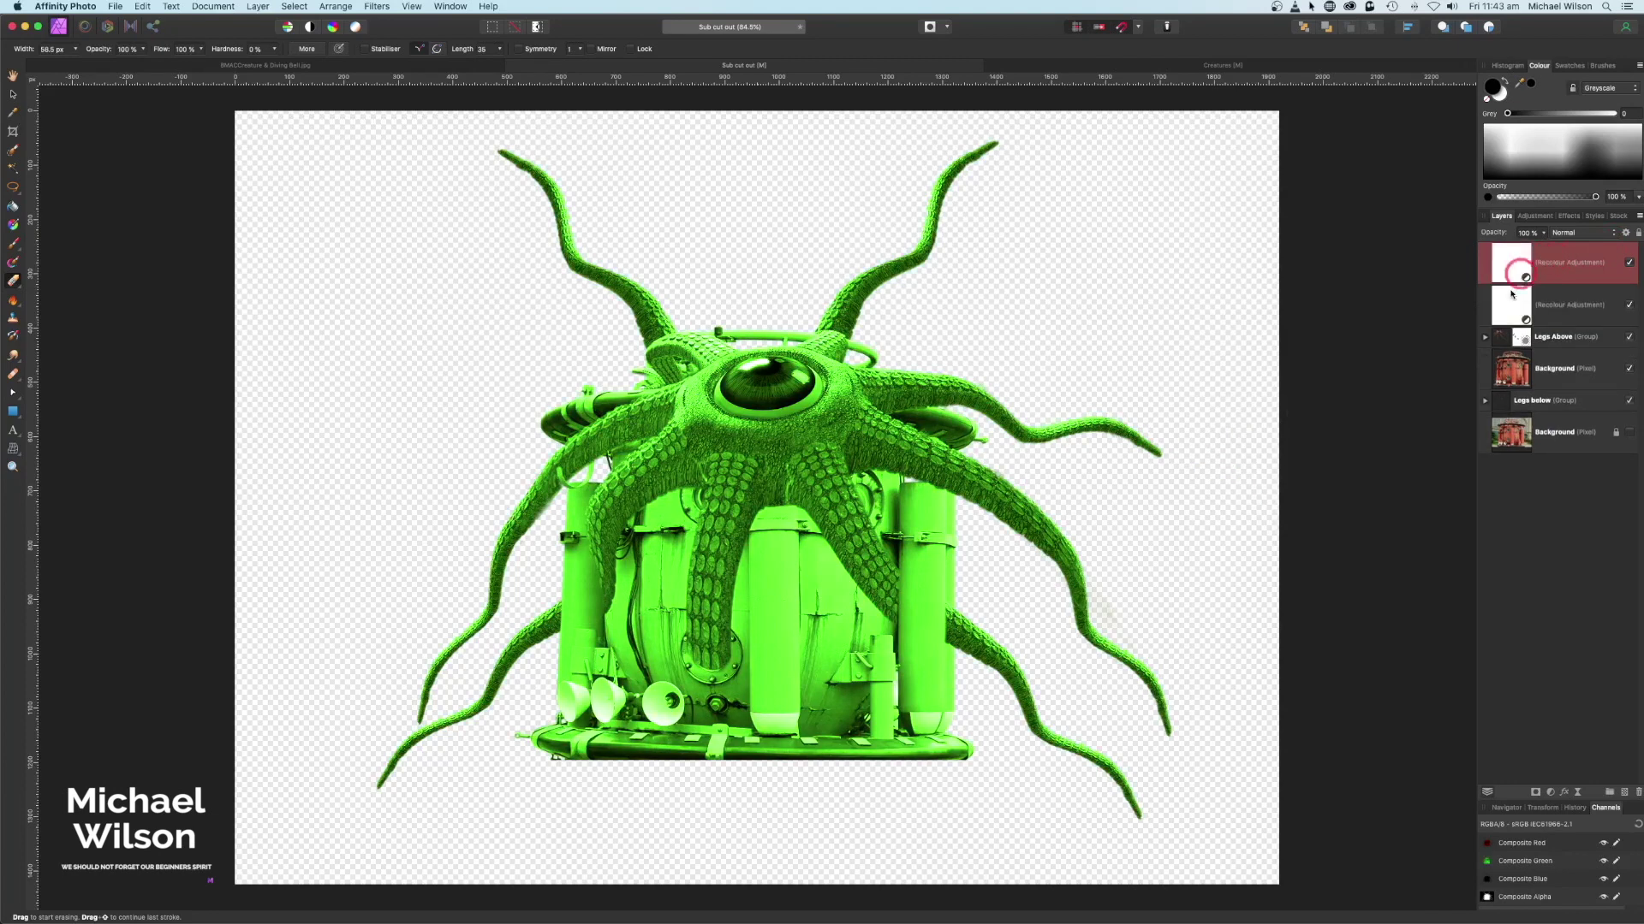
drag(1544, 261, 1550, 392)
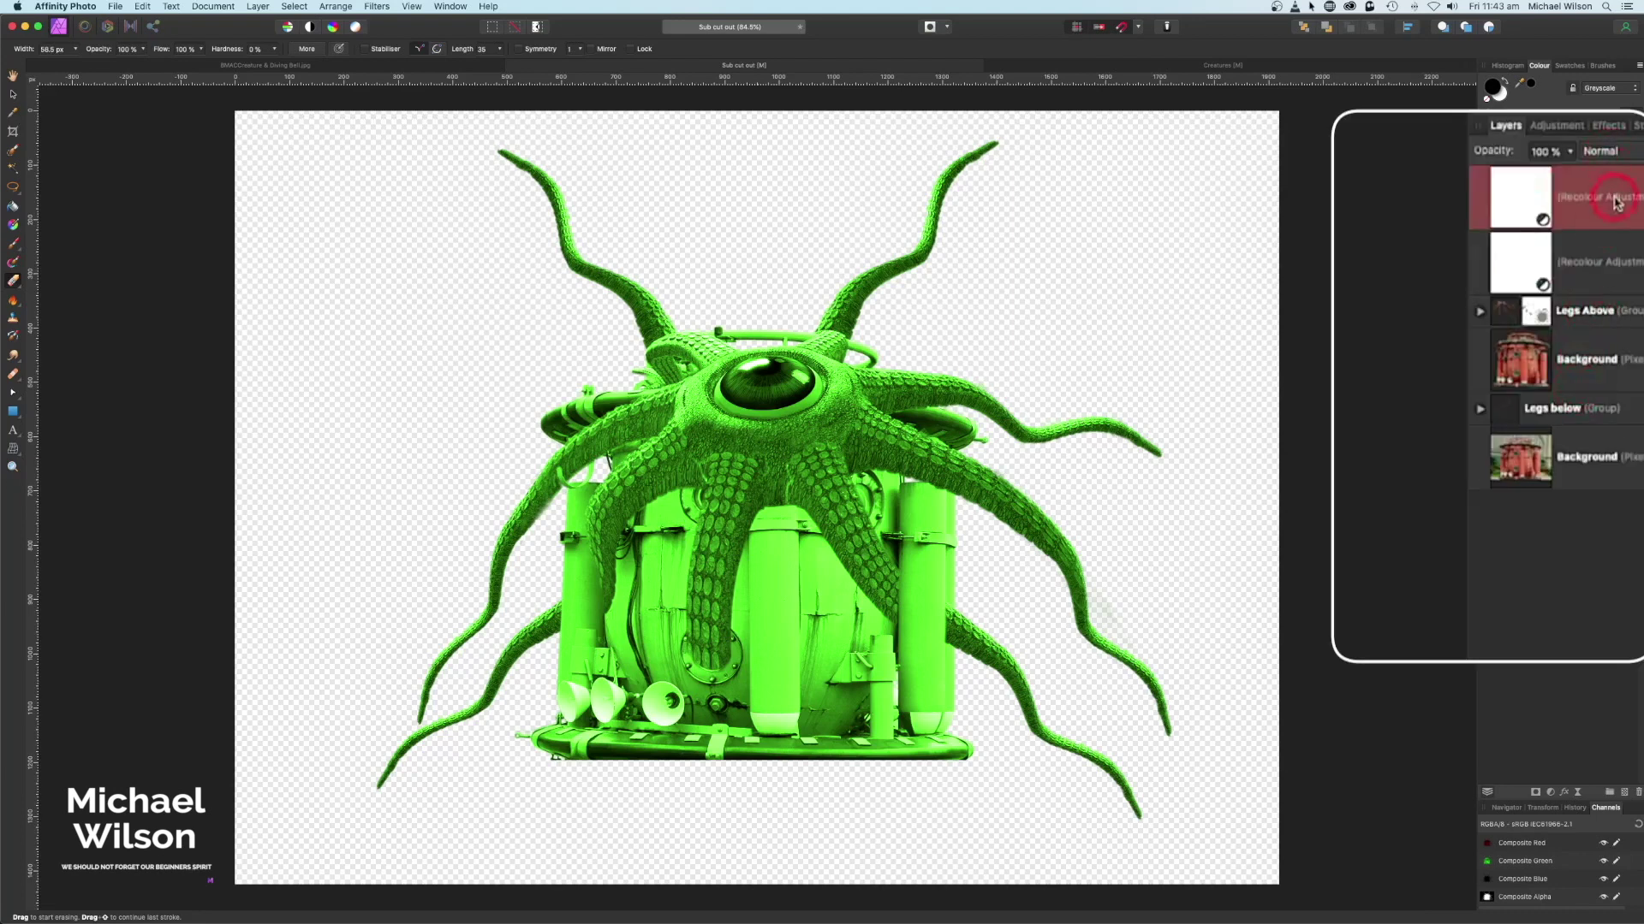
drag(1598, 210, 1635, 327)
click(1484, 248)
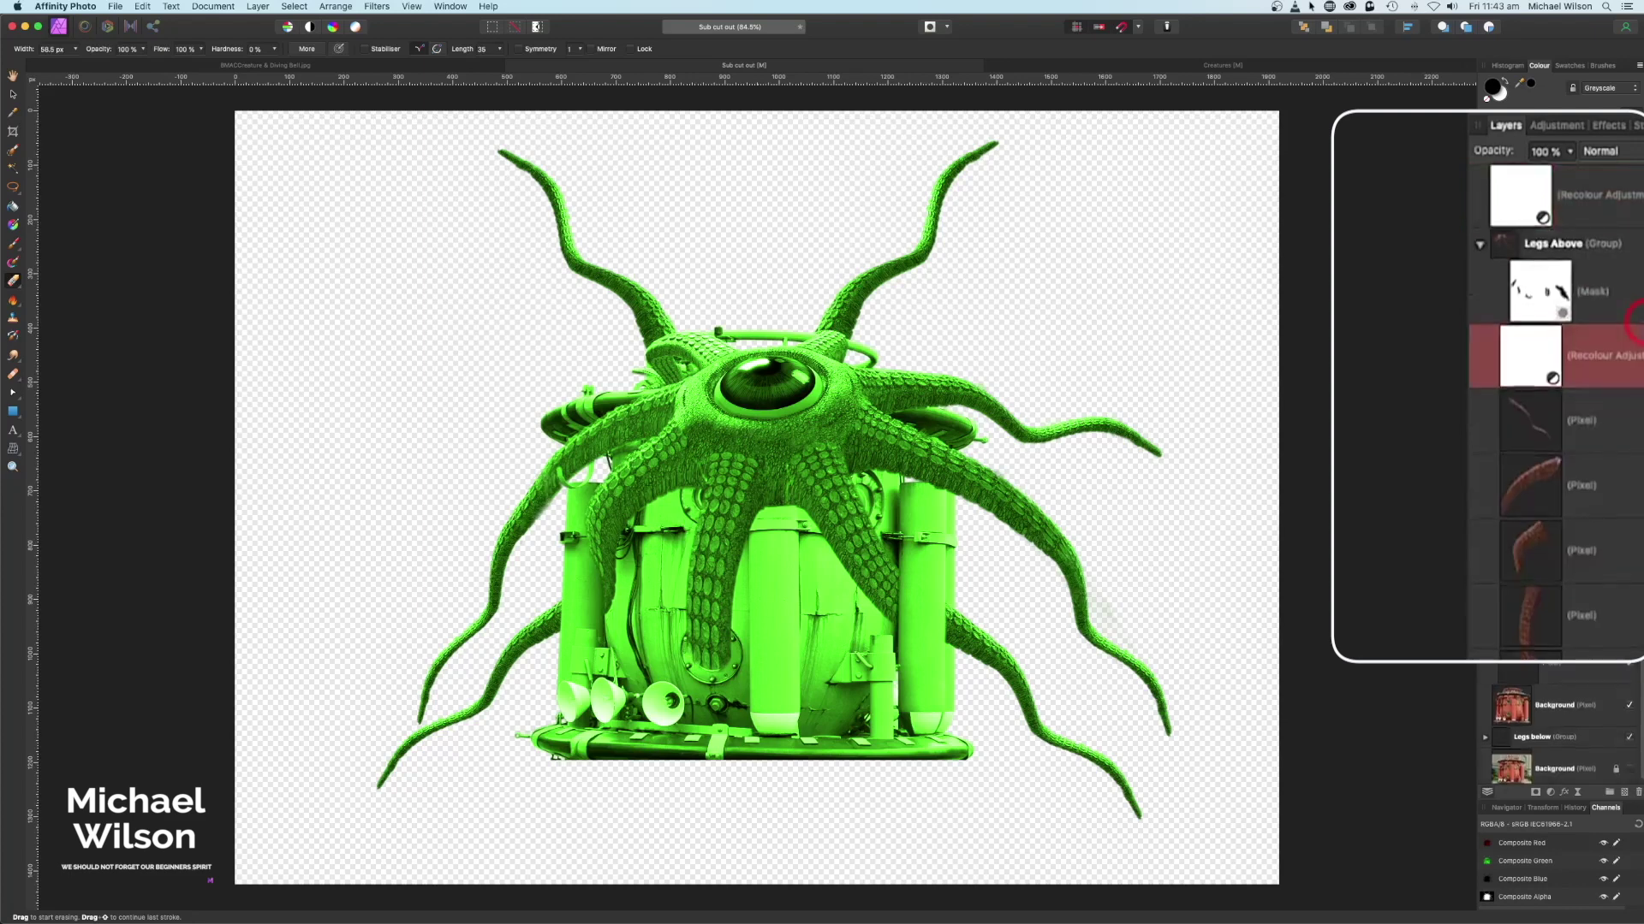
Move the remaining green Recolour adjustment into the Legs below group and collapse that group
click(1596, 208)
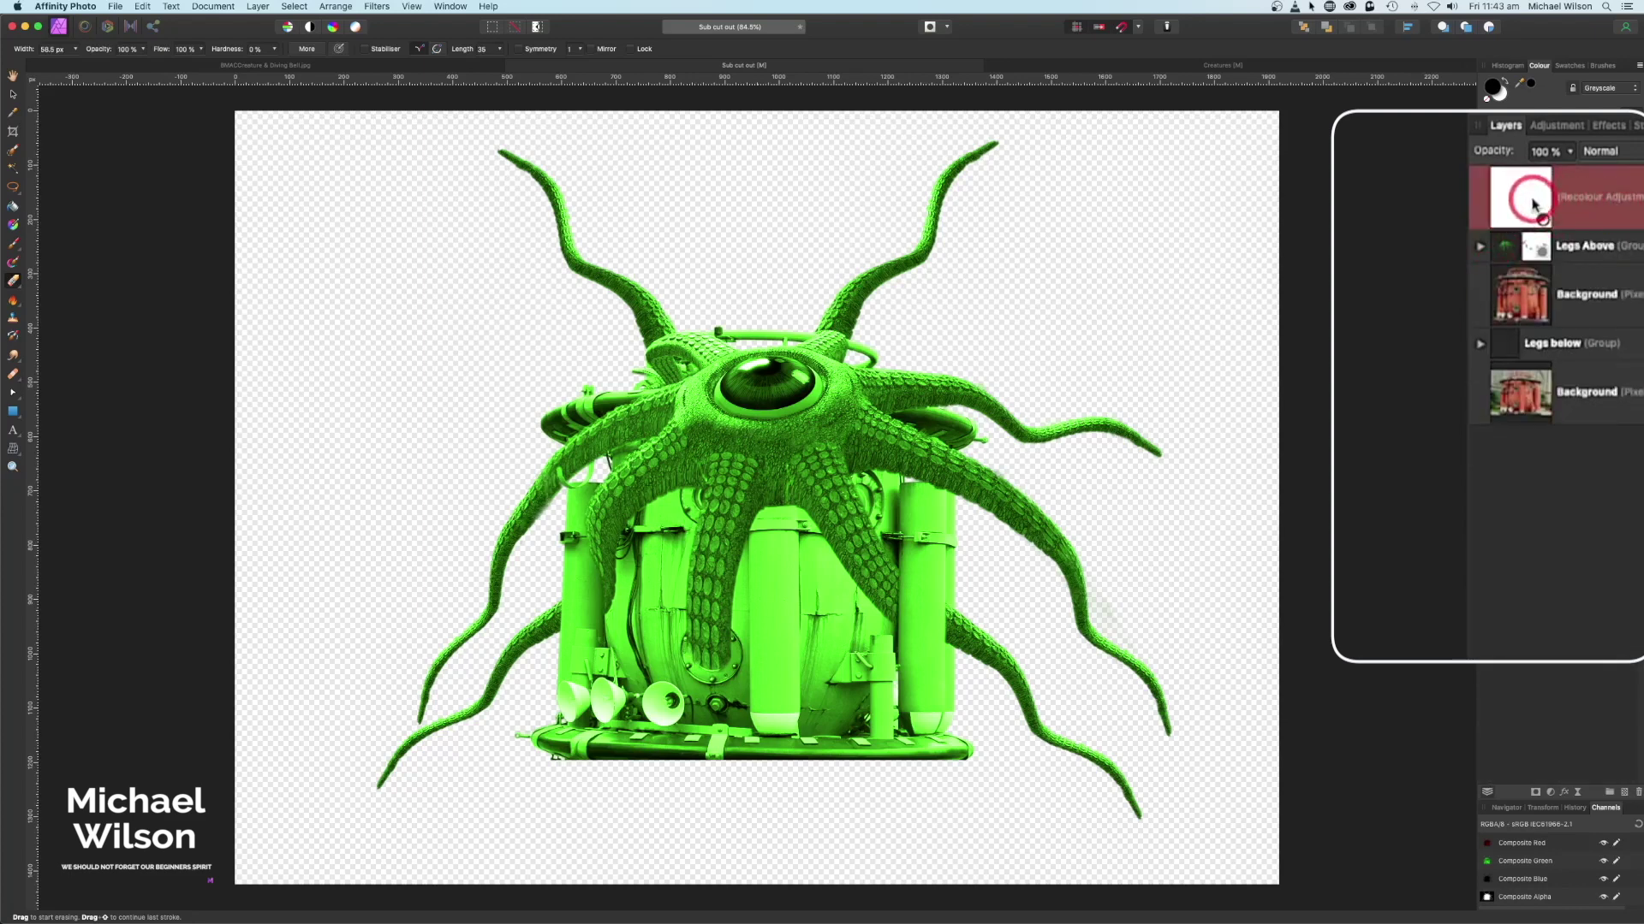
drag(1532, 201, 1541, 359)
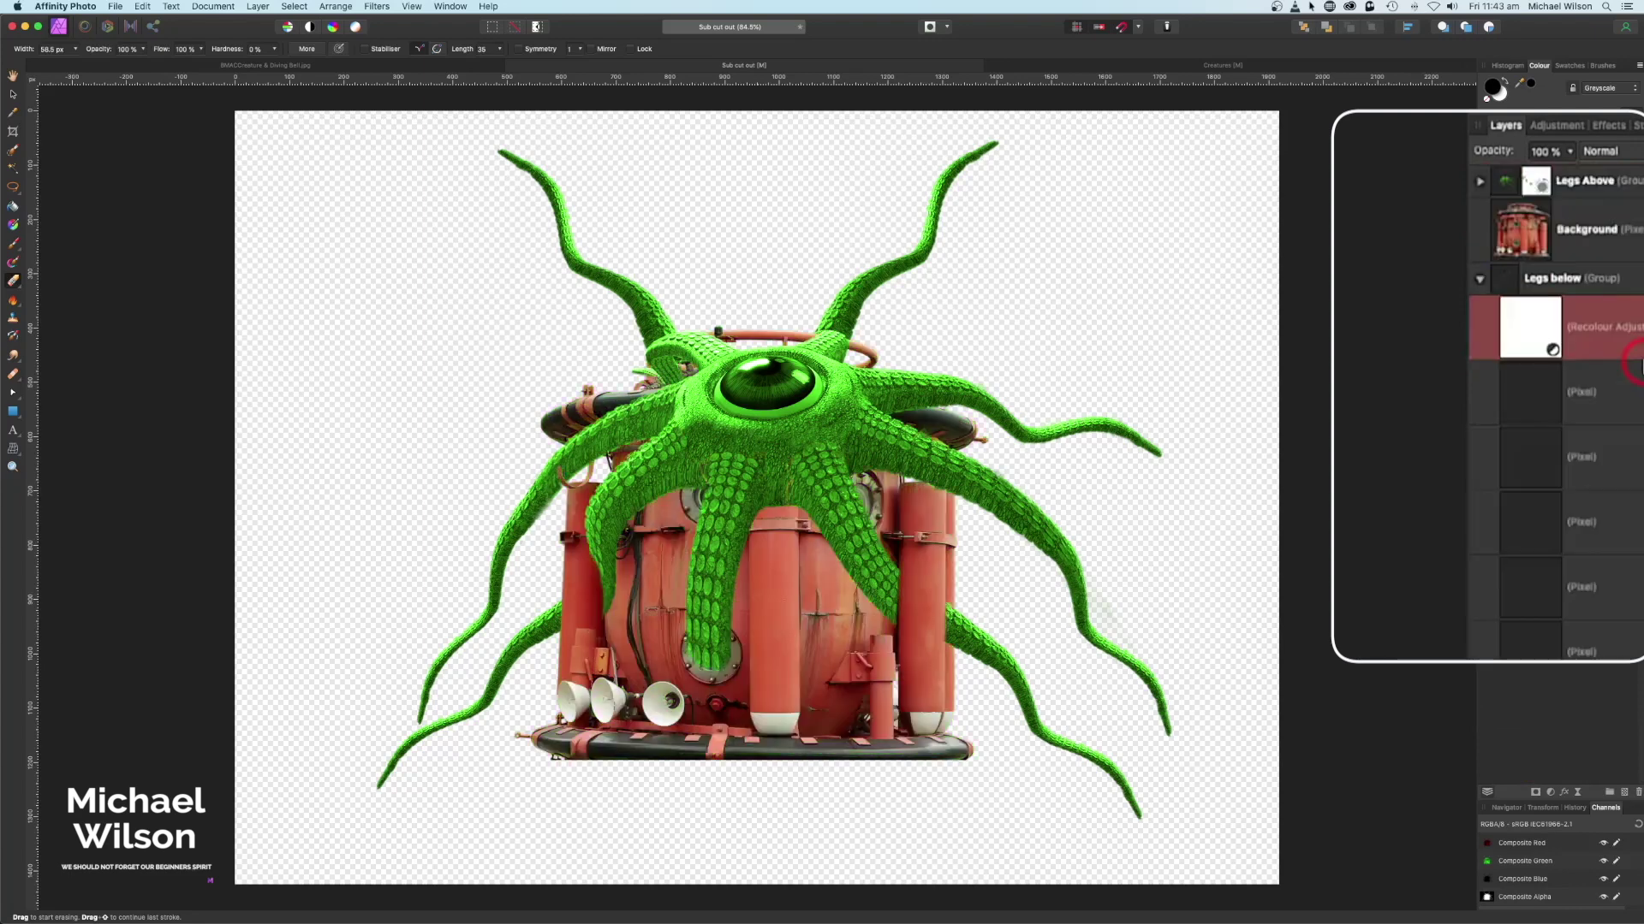
click(1485, 280)
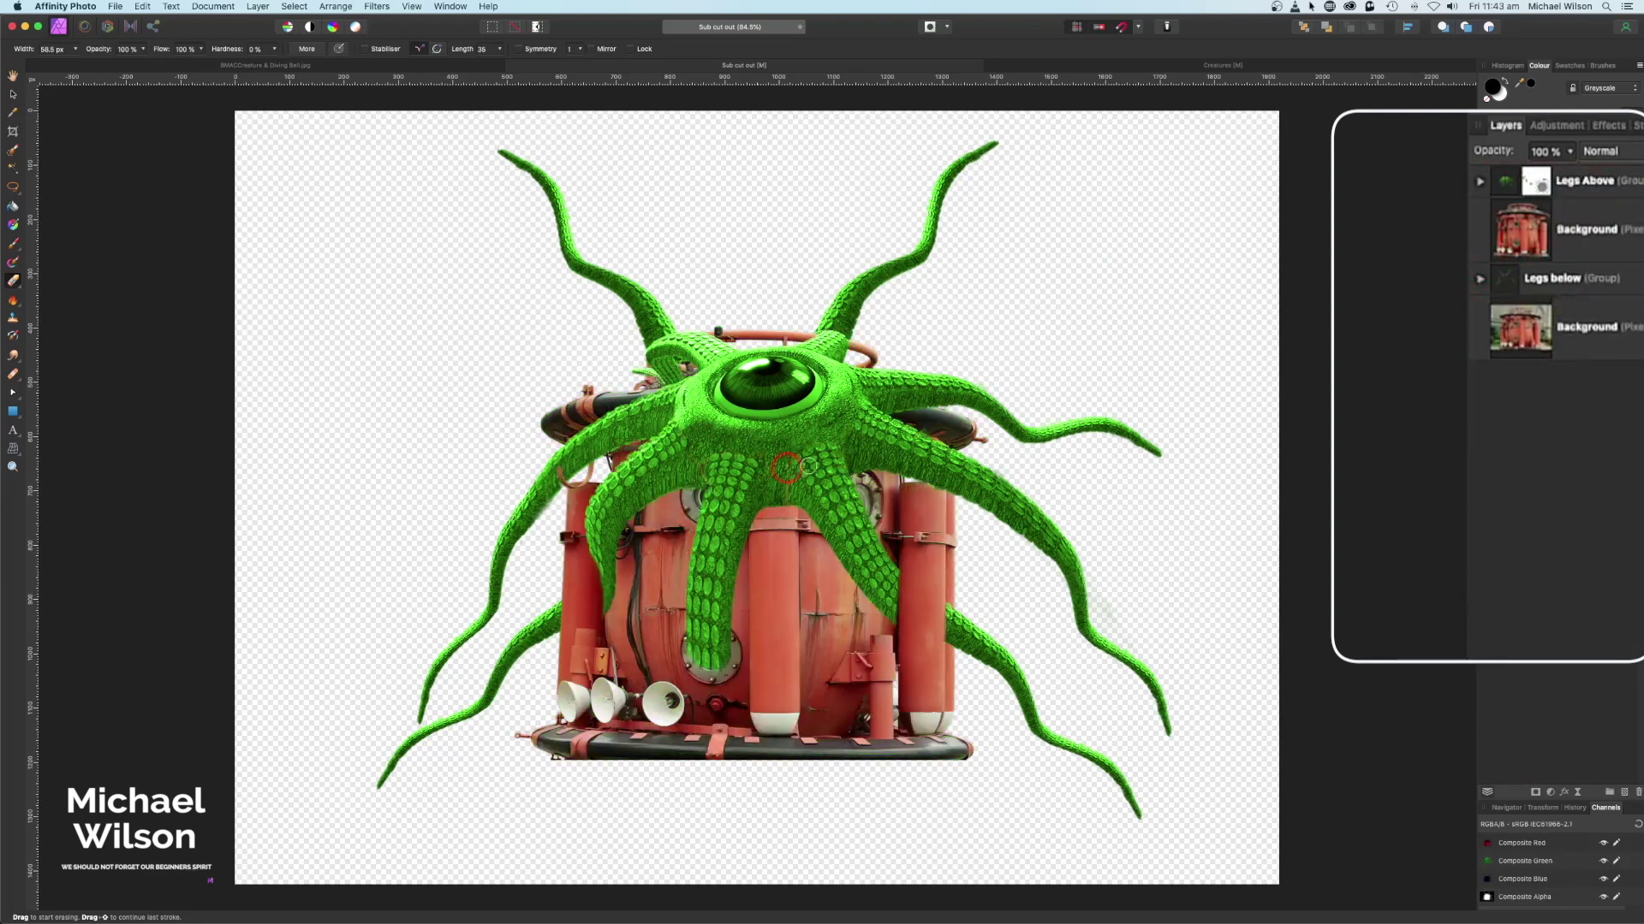
Add a Recolour adjustment above the Legs Above group, keep its red hue of 0°, and invert its mask to black
click(1501, 254)
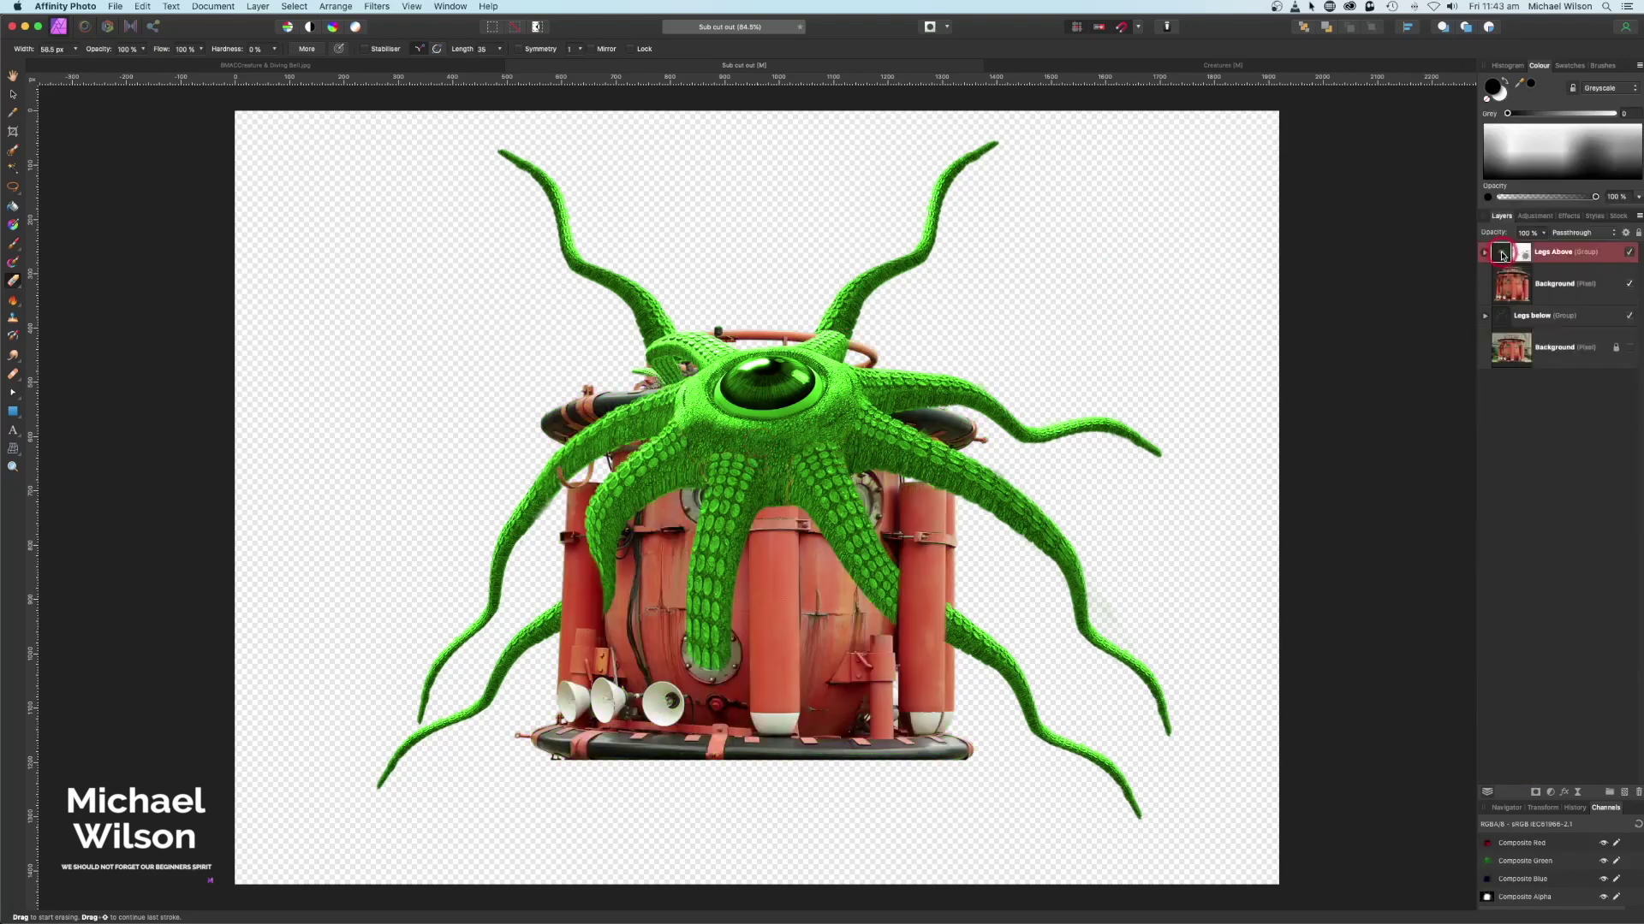
click(1552, 794)
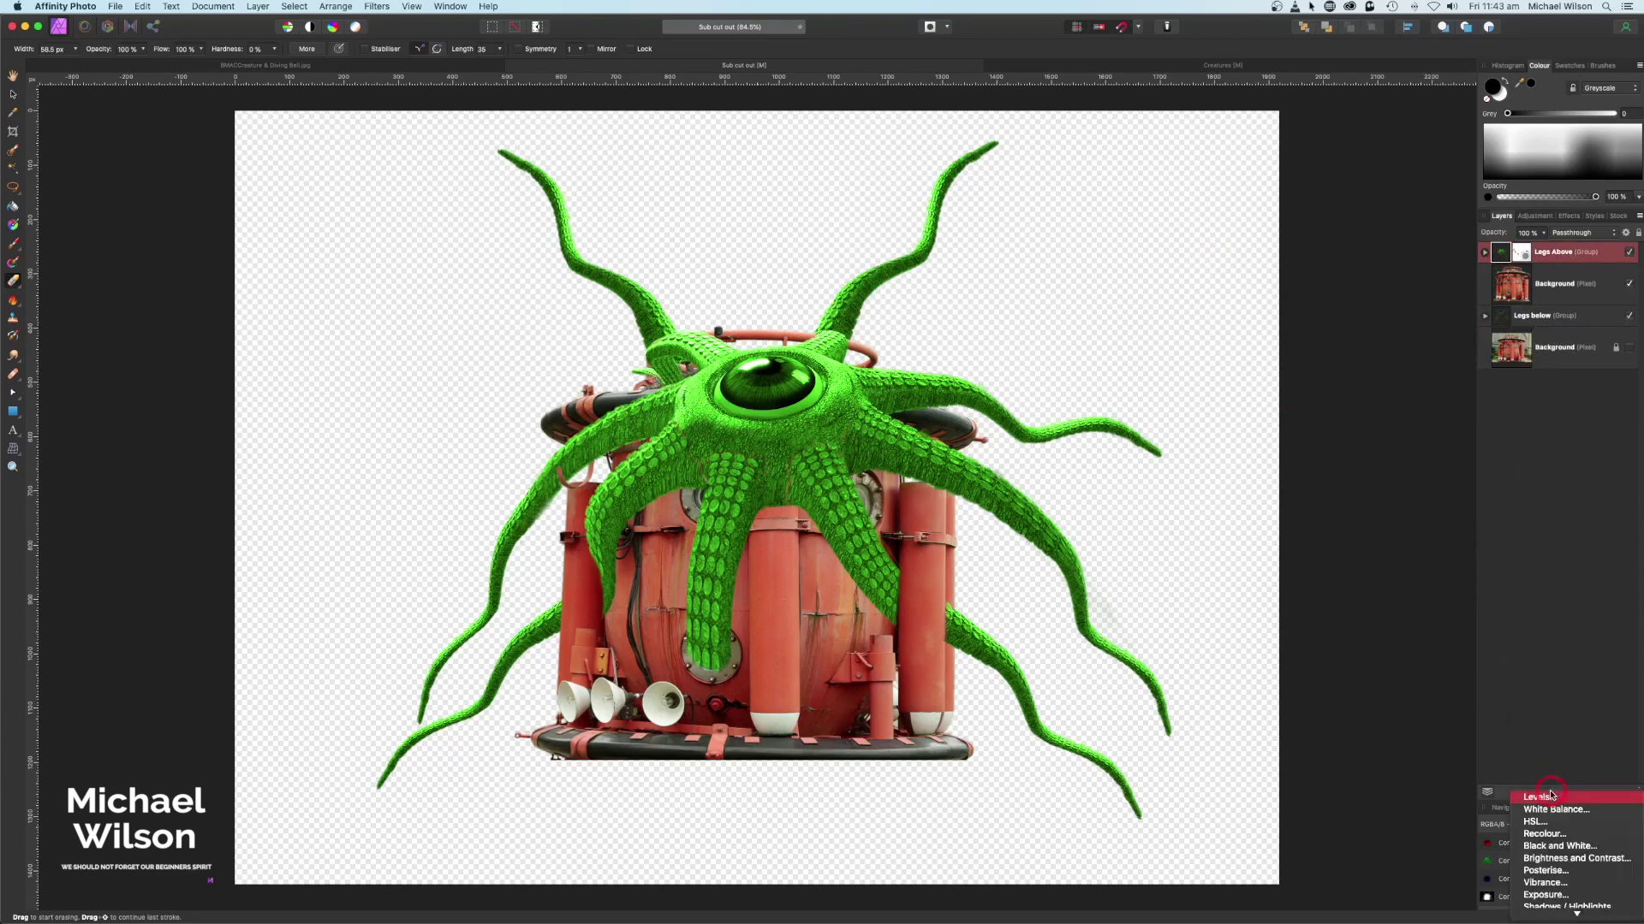
click(1552, 834)
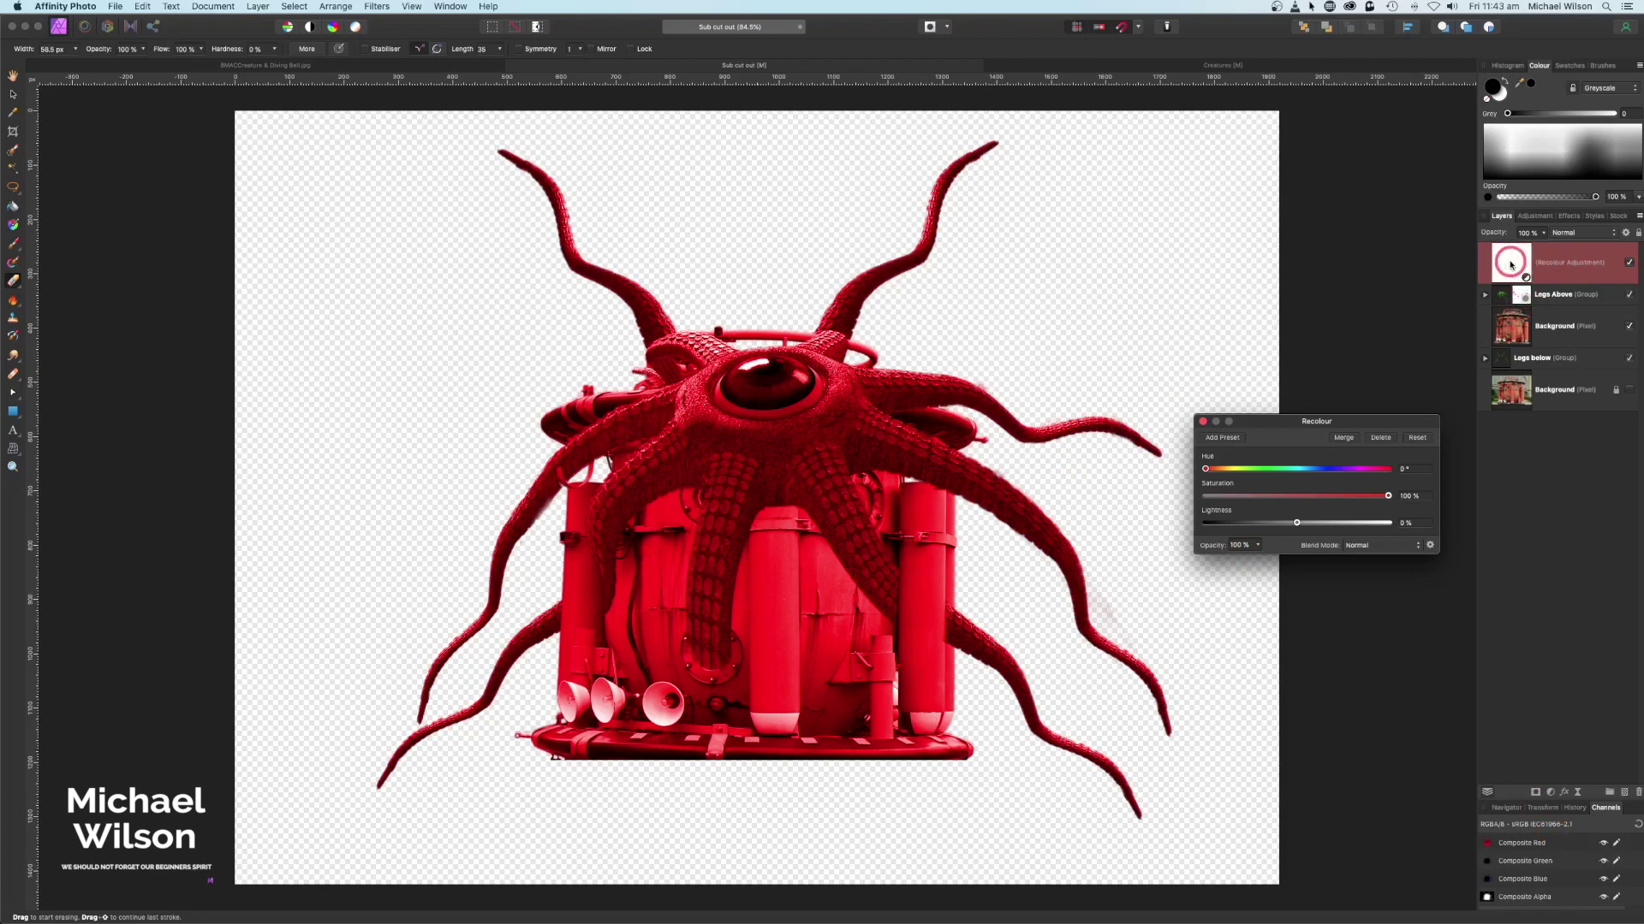
key(super+i)
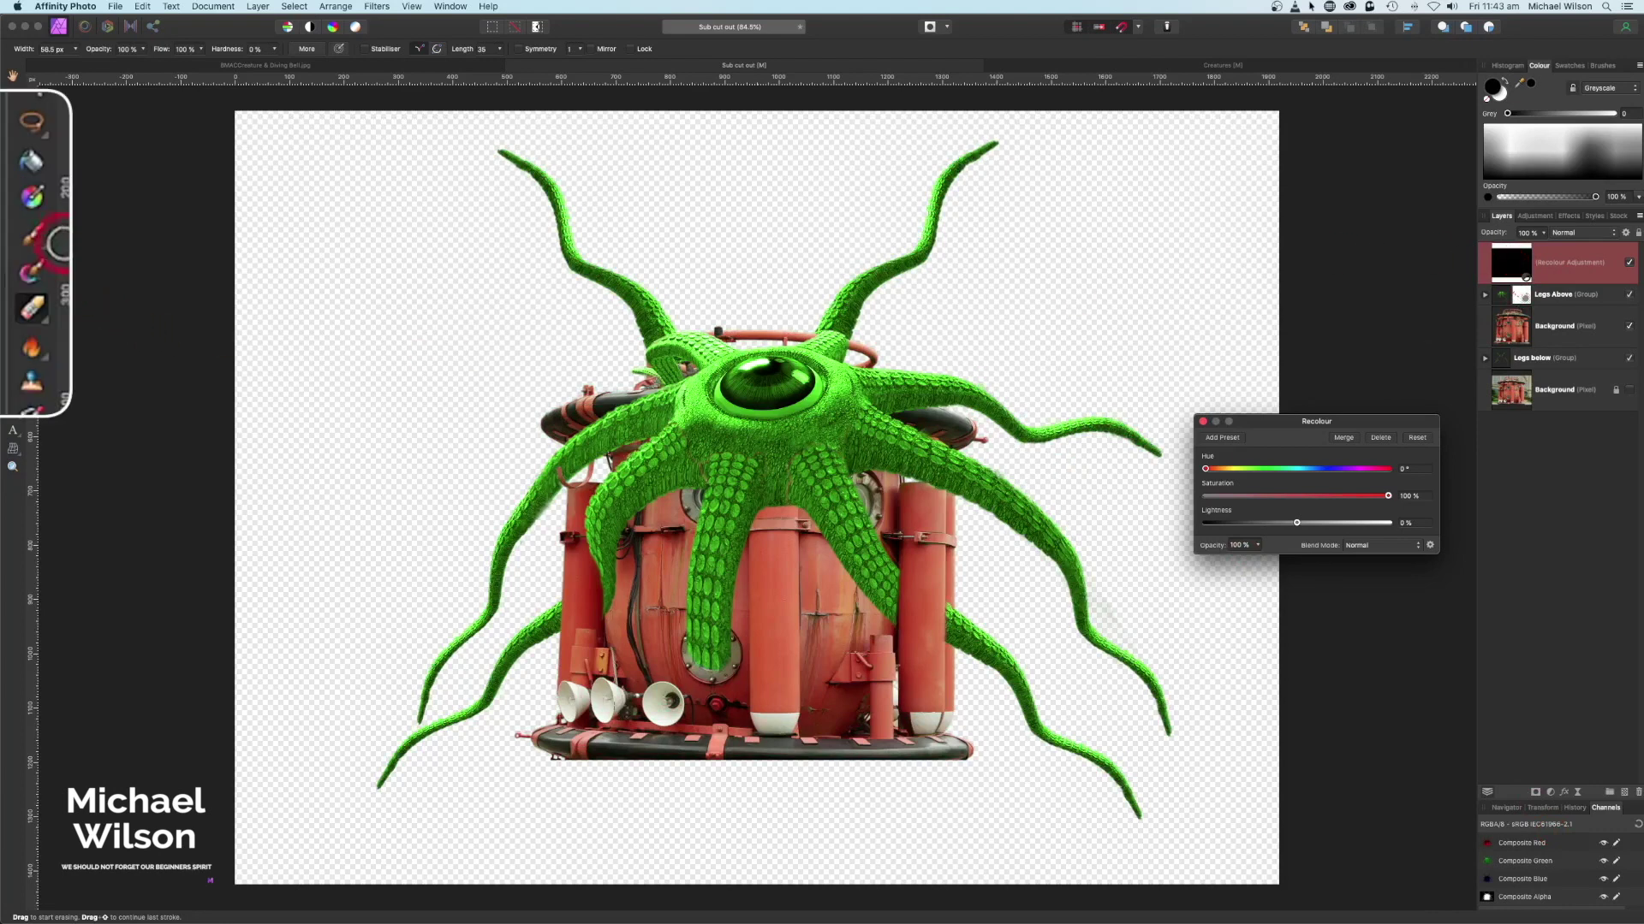
Paint white over the creature's eye on the red Recolour adjustment's mask, undoing the stray dab on the skin below the eye
click(13, 242)
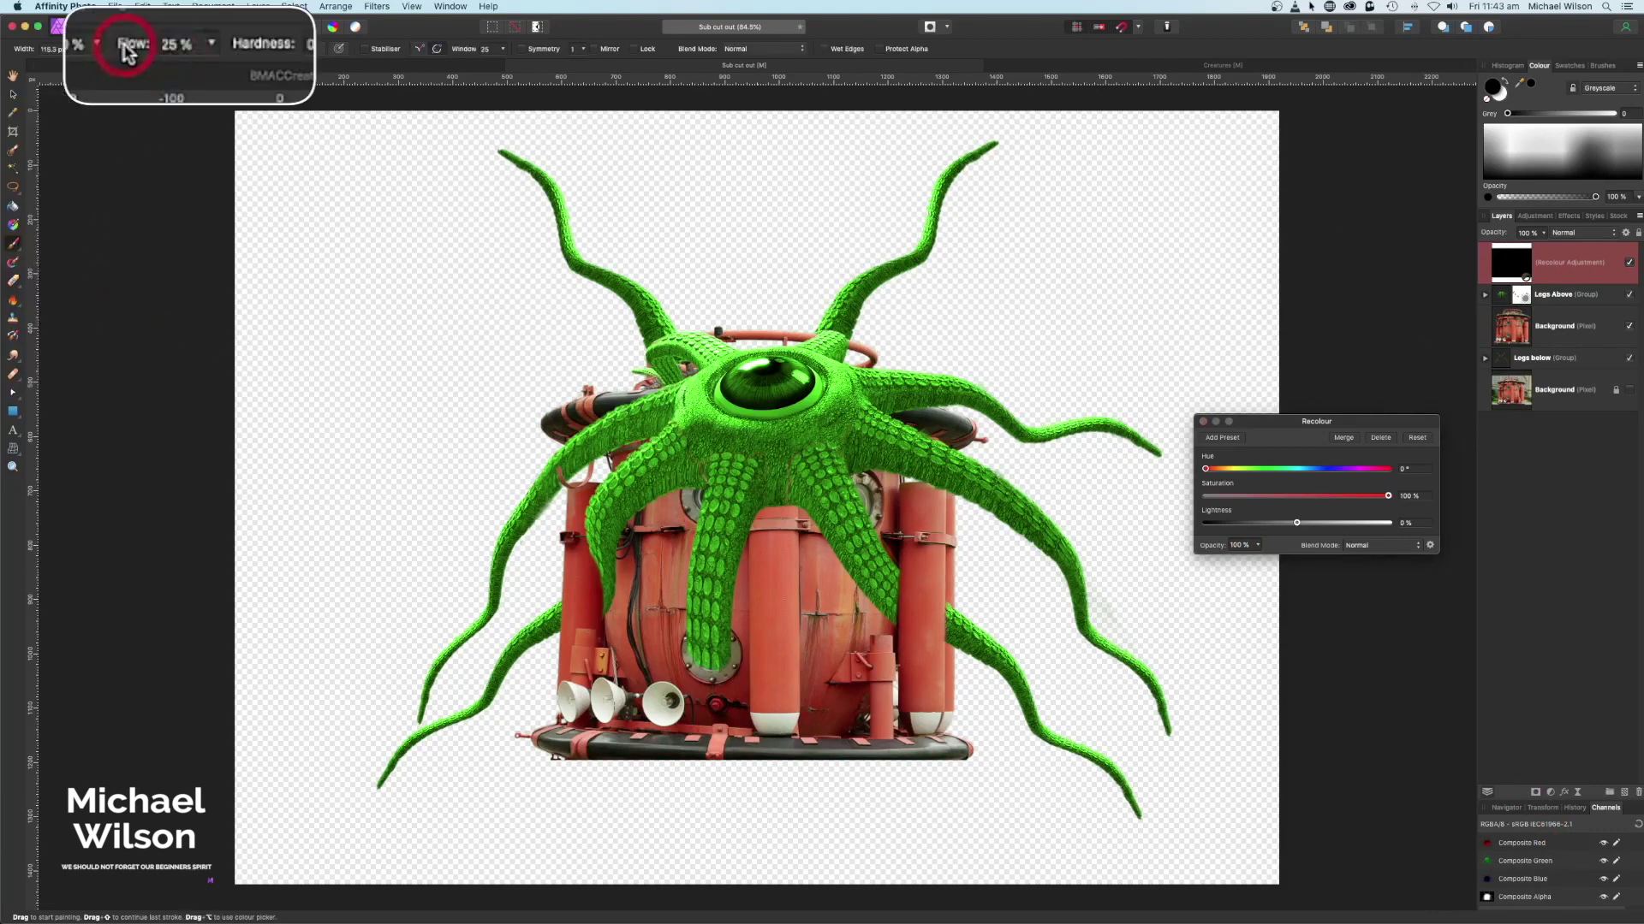
drag(127, 52, 240, 52)
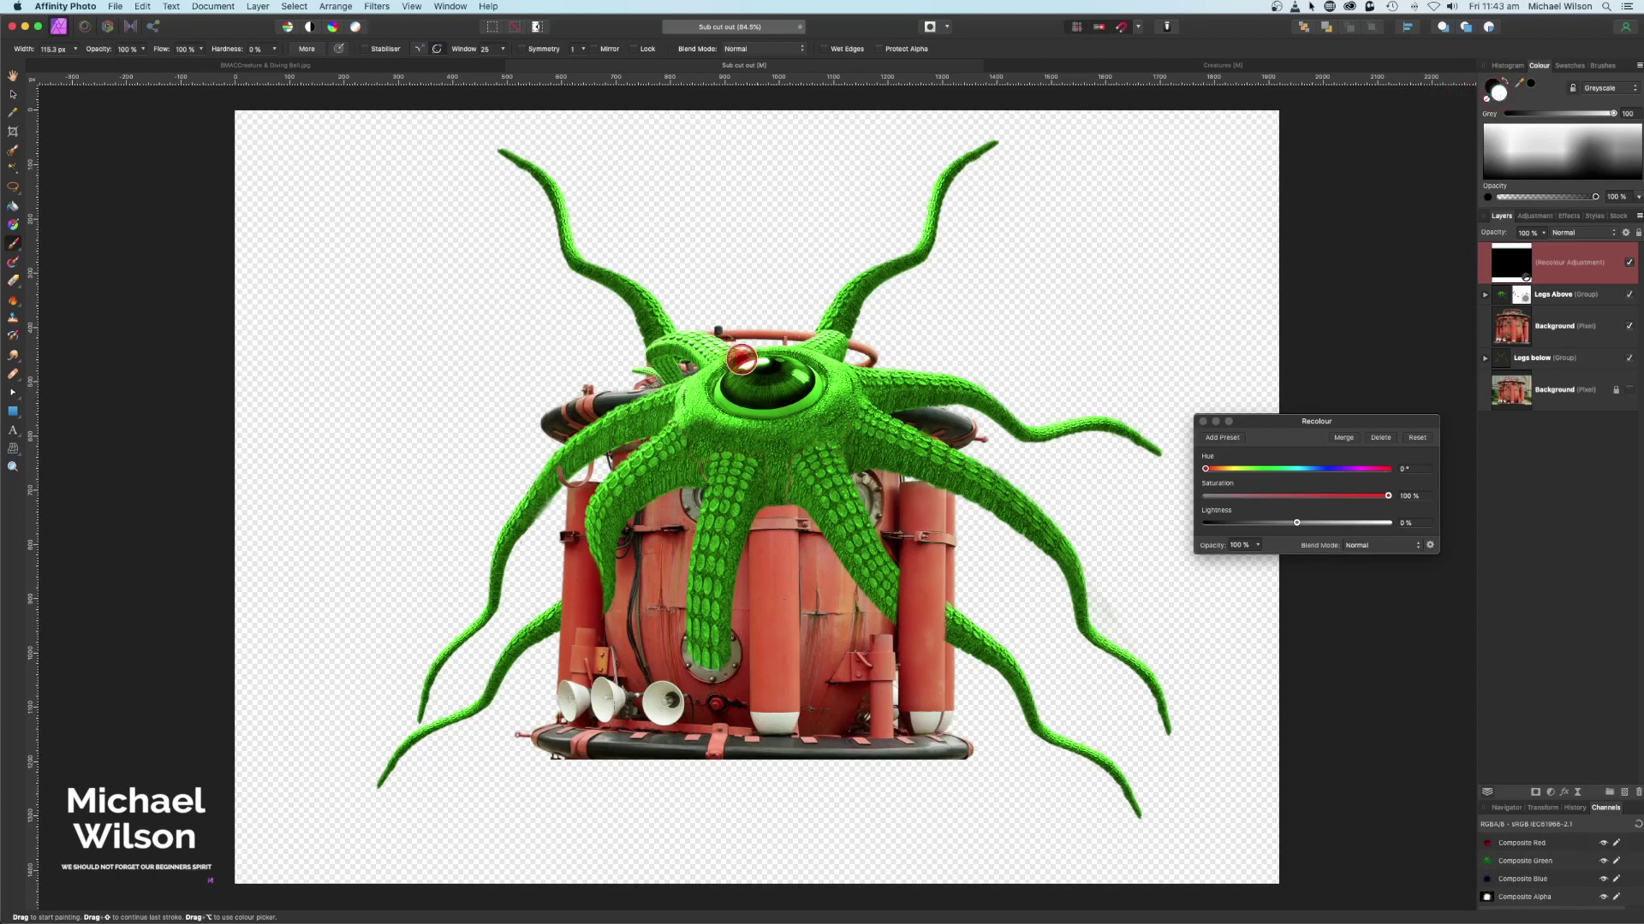
key(super+equal)
key(super+equal)
mouse_move(788, 313)
mouse_down()
mouse_move(727, 300)
mouse_move(803, 312)
mouse_up()
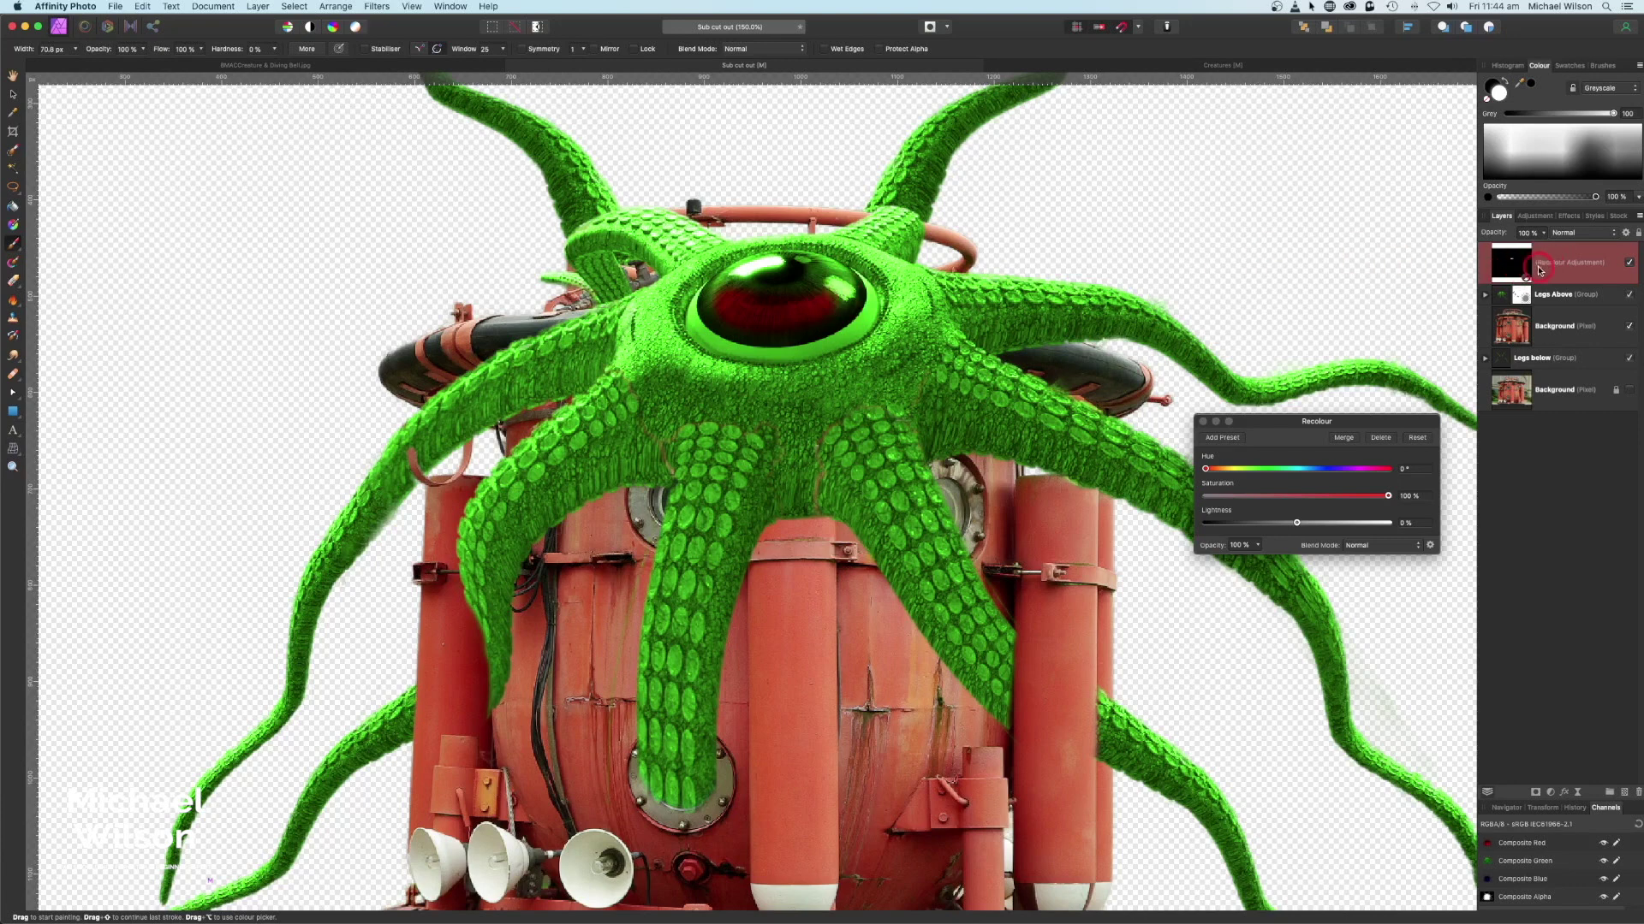
mouse_move(814, 301)
mouse_down()
mouse_move(832, 281)
mouse_move(777, 267)
mouse_move(726, 303)
mouse_move(796, 313)
mouse_move(833, 291)
mouse_move(802, 270)
mouse_move(742, 274)
mouse_move(718, 301)
mouse_move(769, 318)
mouse_move(839, 301)
mouse_move(825, 281)
mouse_up()
click(875, 370)
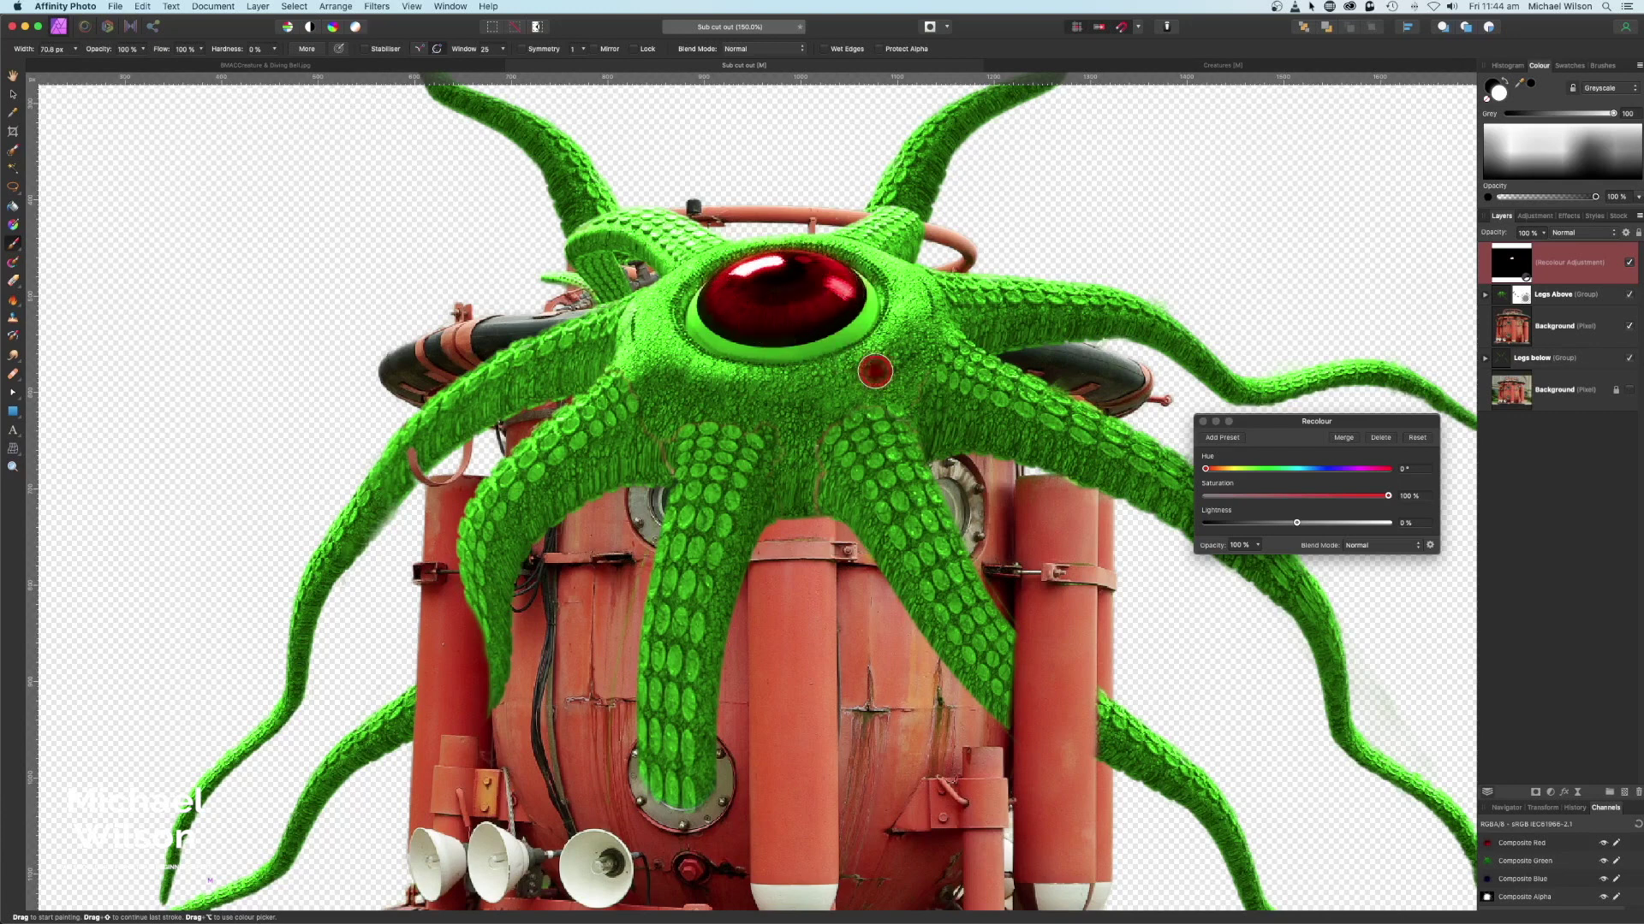
key(super+z)
Add a new pixel layer above the red Recolour adjustment and set its blend mode to Overlay
click(1625, 792)
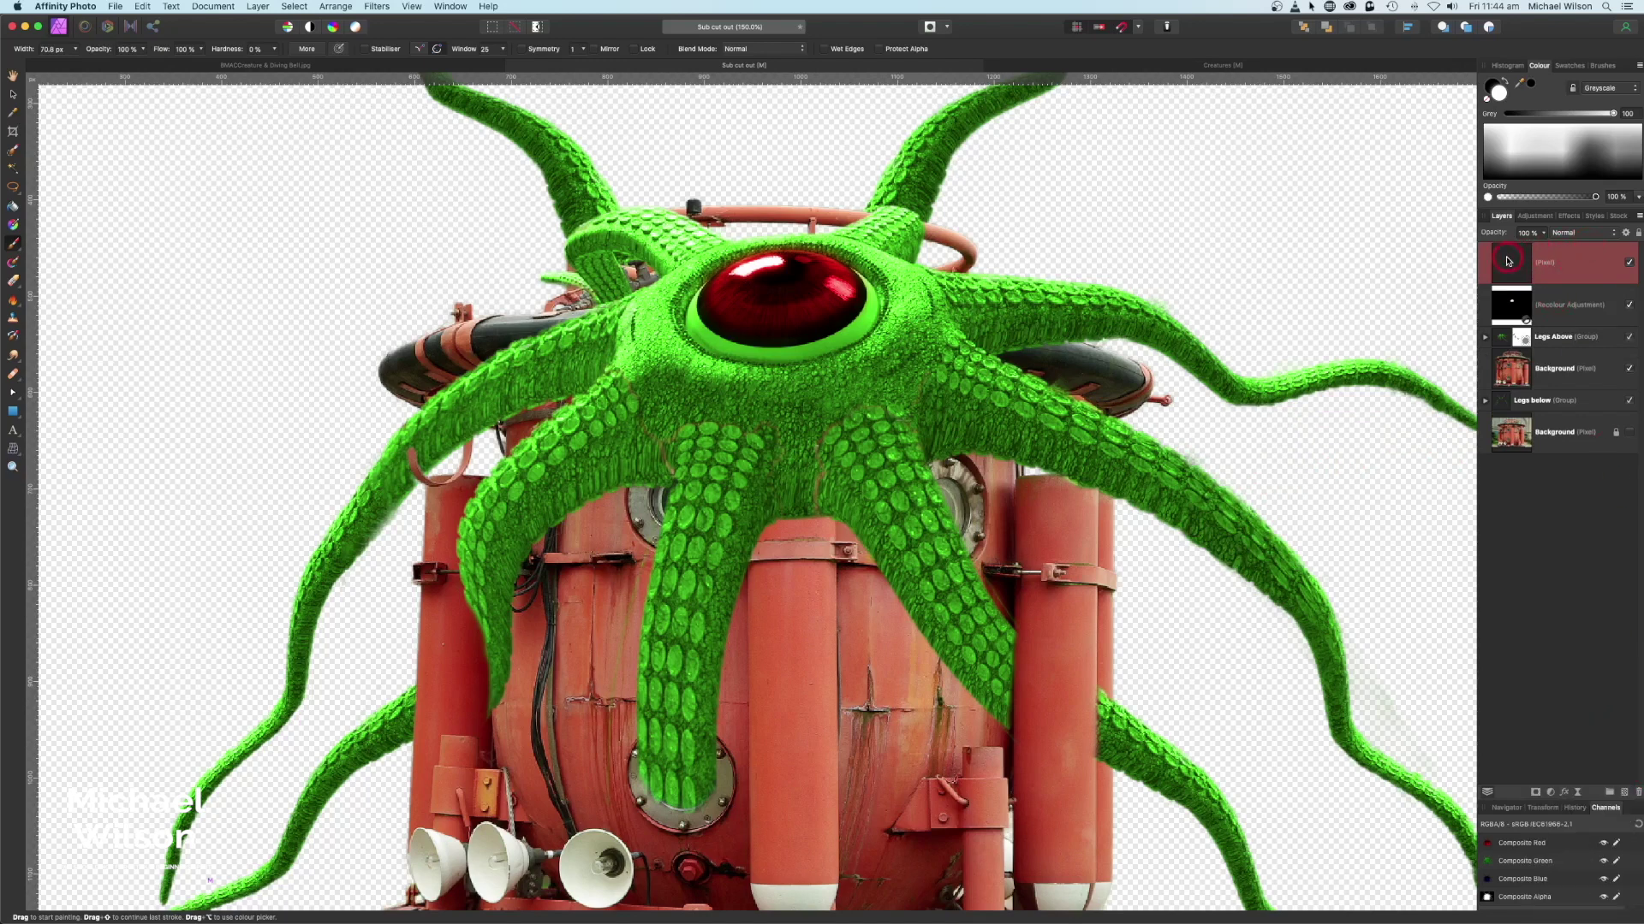
click(1572, 233)
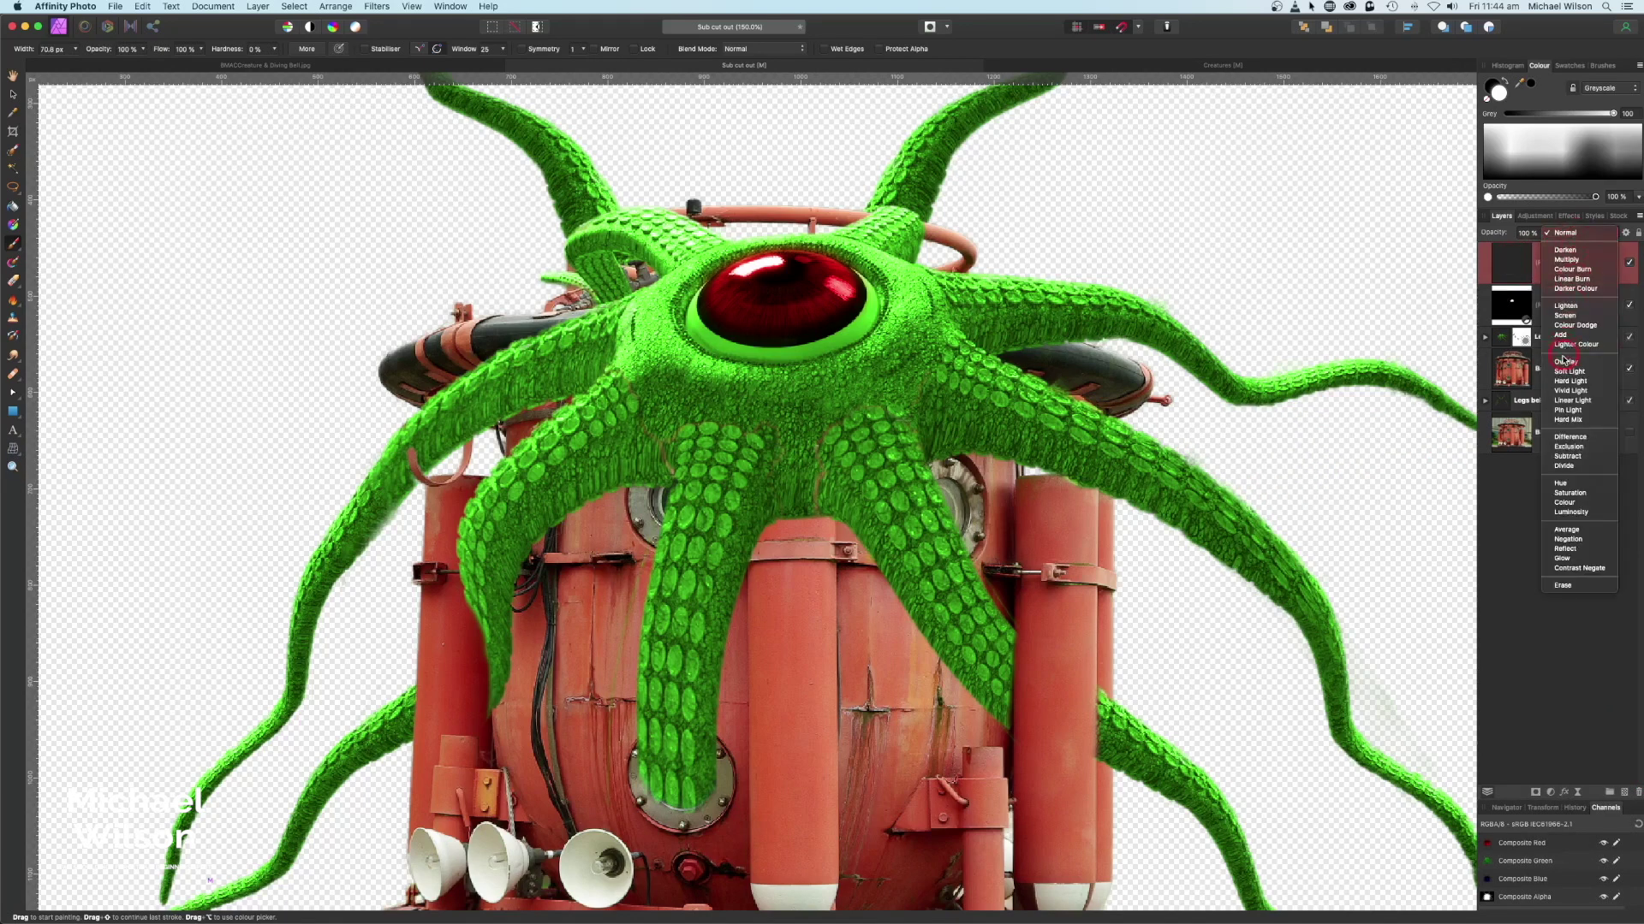
click(1563, 363)
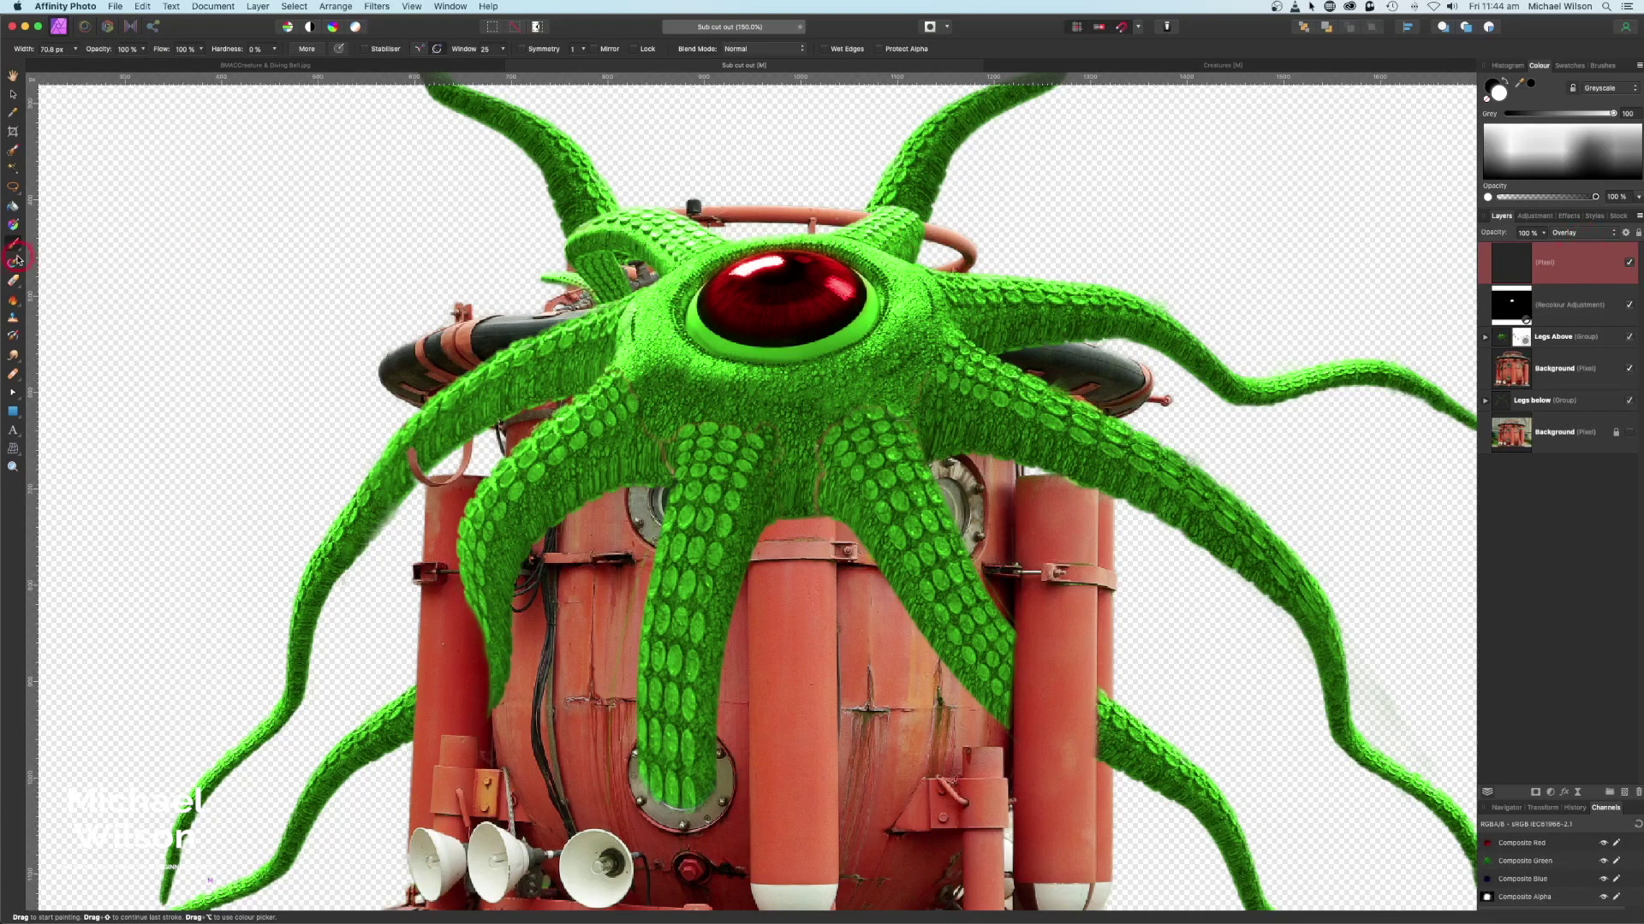
Paint white around the red iris on the Overlay layer to brighten the eye
click(225, 51)
click(1506, 83)
mouse_move(749, 314)
mouse_down()
mouse_move(843, 288)
mouse_move(780, 261)
mouse_move(743, 280)
mouse_move(744, 302)
mouse_move(791, 316)
mouse_move(831, 298)
mouse_move(778, 319)
mouse_move(748, 305)
mouse_move(789, 302)
mouse_up()
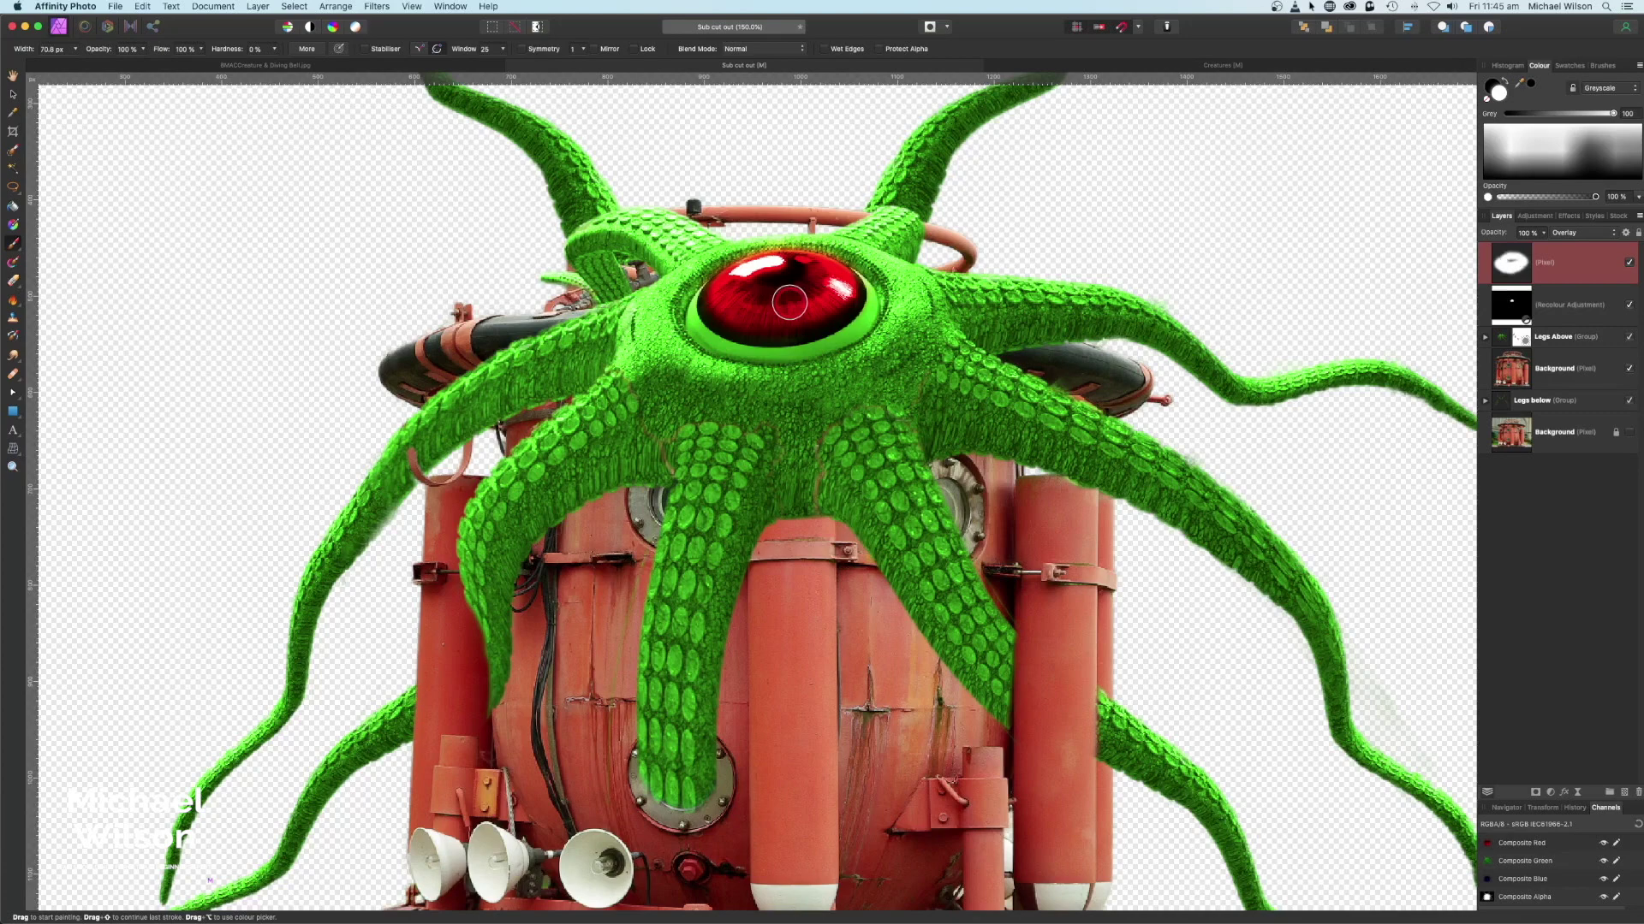
key(super+0)
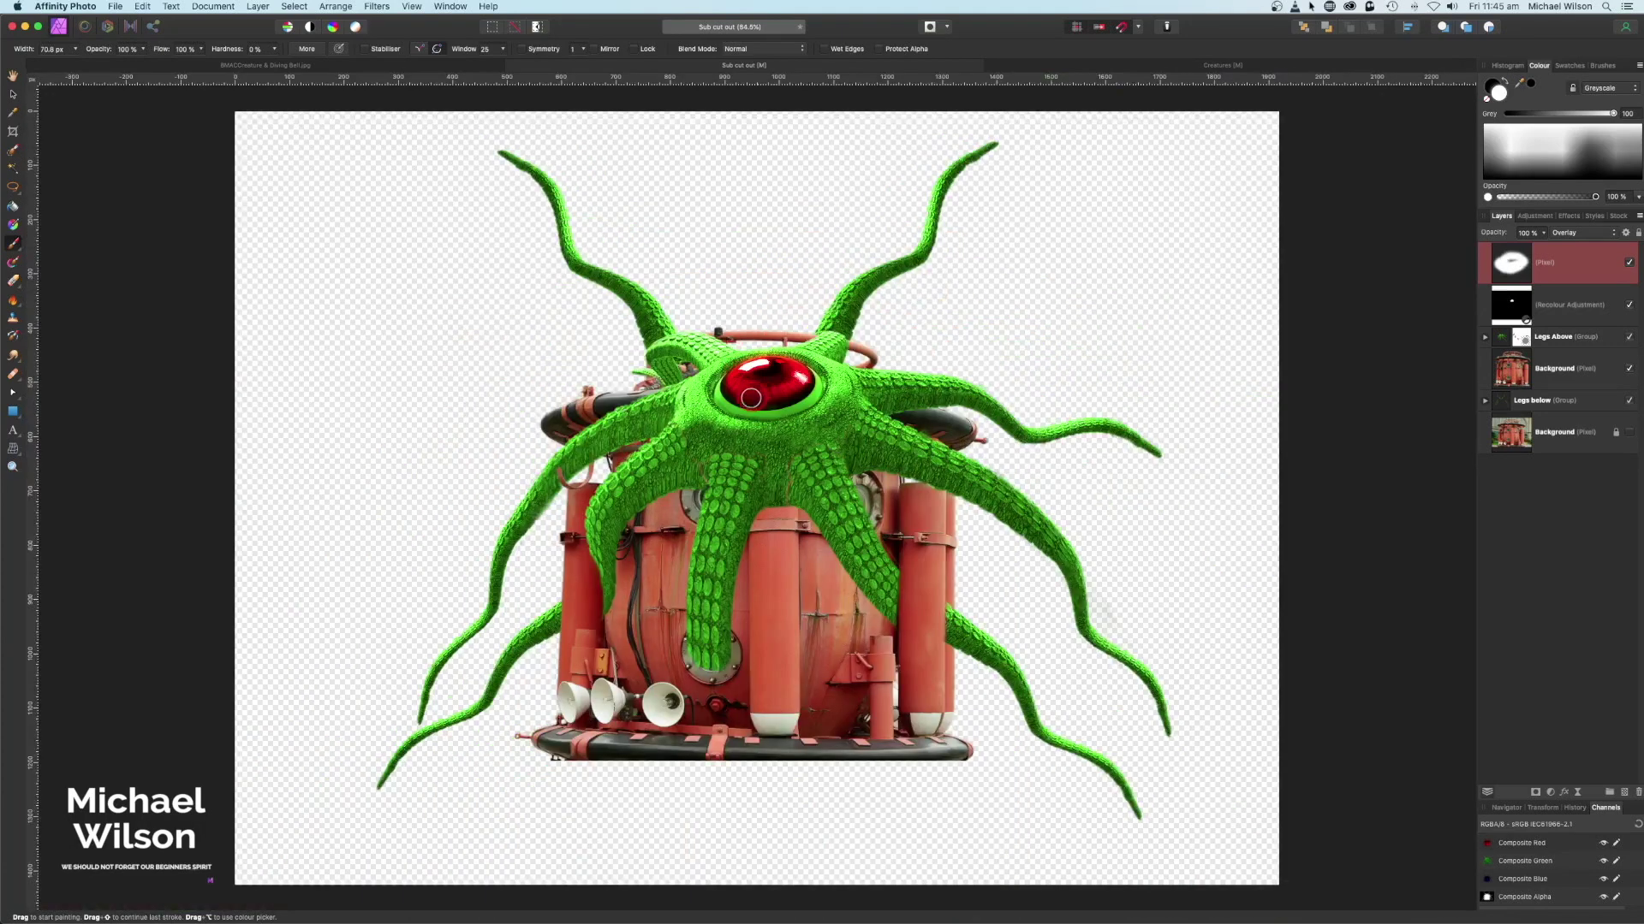
click(1164, 455)
click(1181, 348)
click(735, 381)
Add an Exposure adjustment to the cut-out diving bell's Background layer and nest it inside that layer
click(1558, 399)
click(1554, 372)
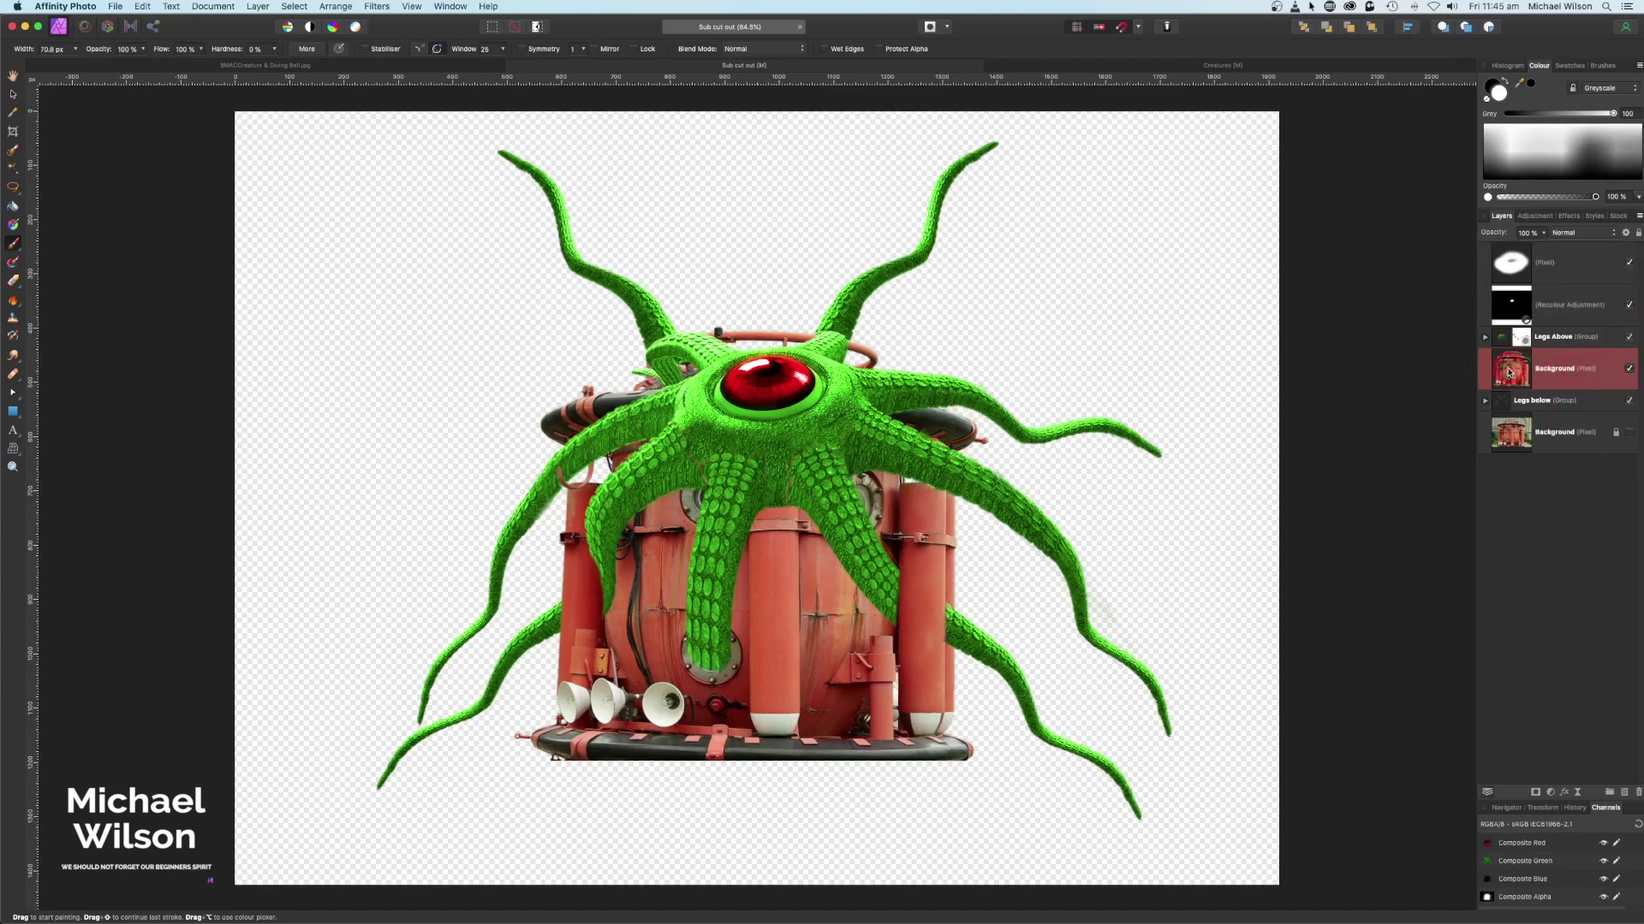
click(1552, 796)
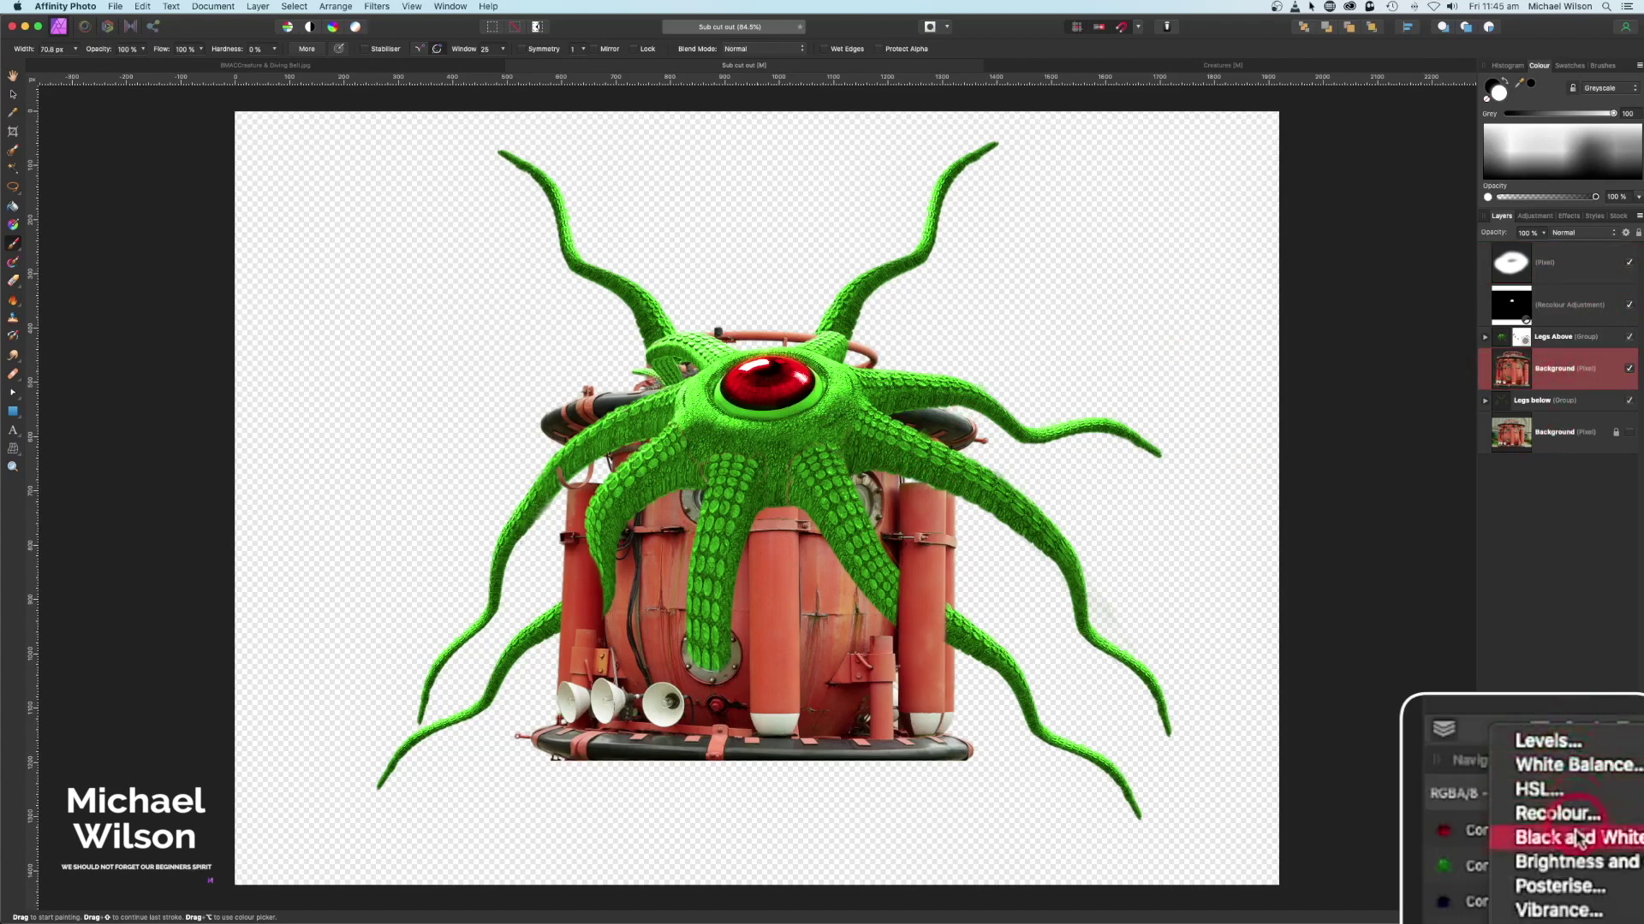
click(1567, 430)
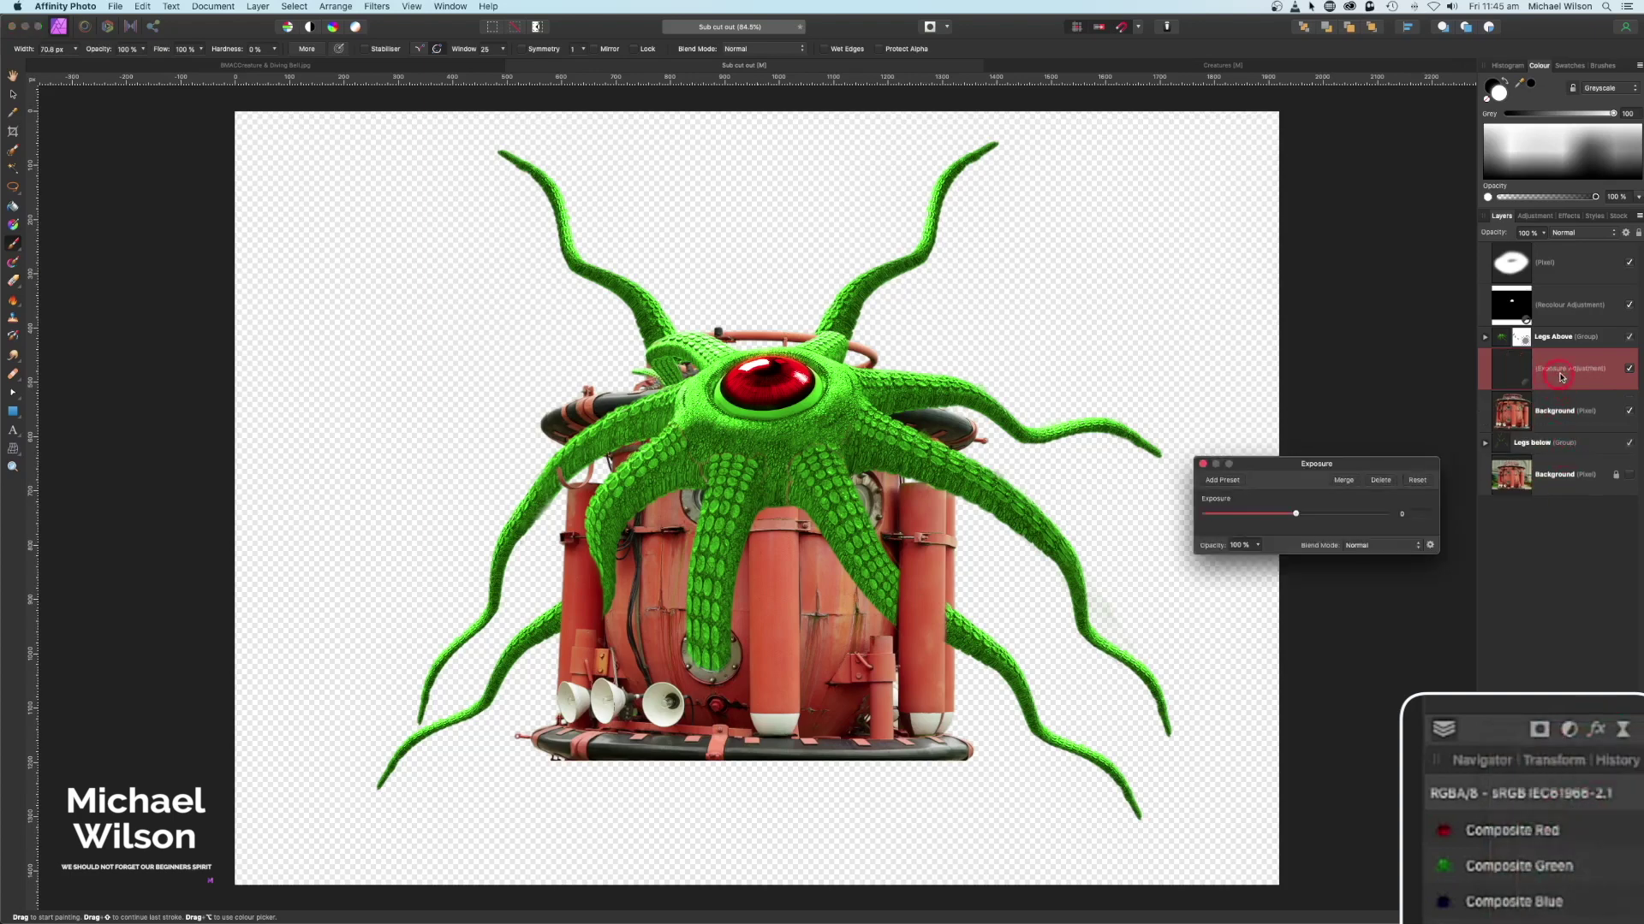
drag(1561, 377, 1558, 426)
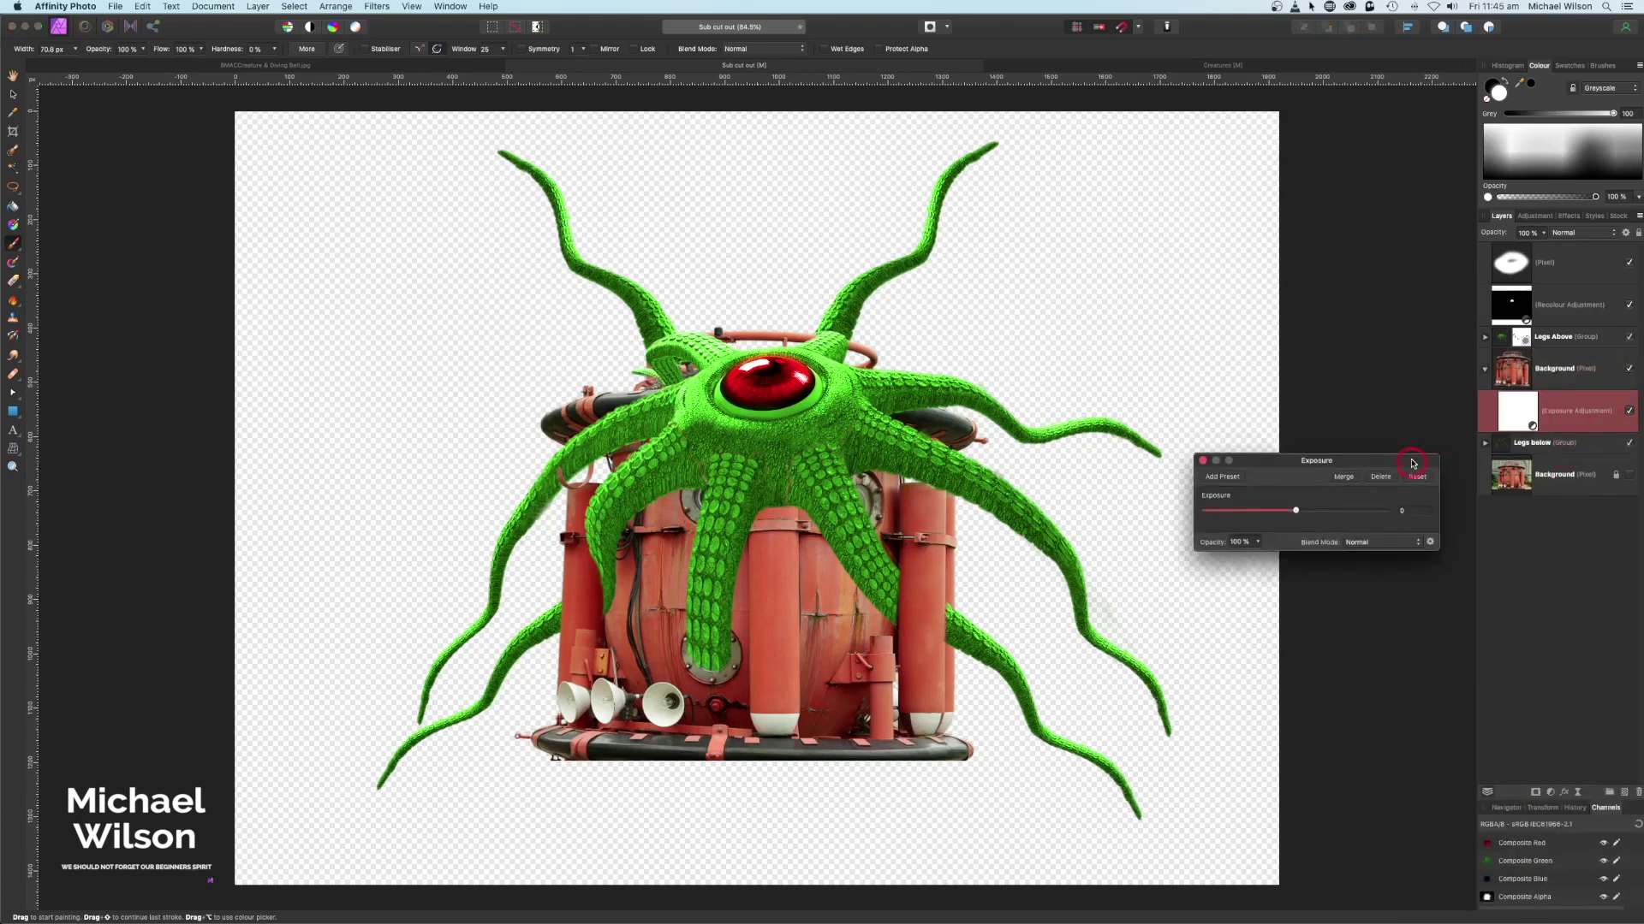
Lower the Exposure adjustment until the diving bell is solid black, and invert the adjustment's mask
drag(1413, 463, 1413, 322)
drag(1297, 373, 1214, 374)
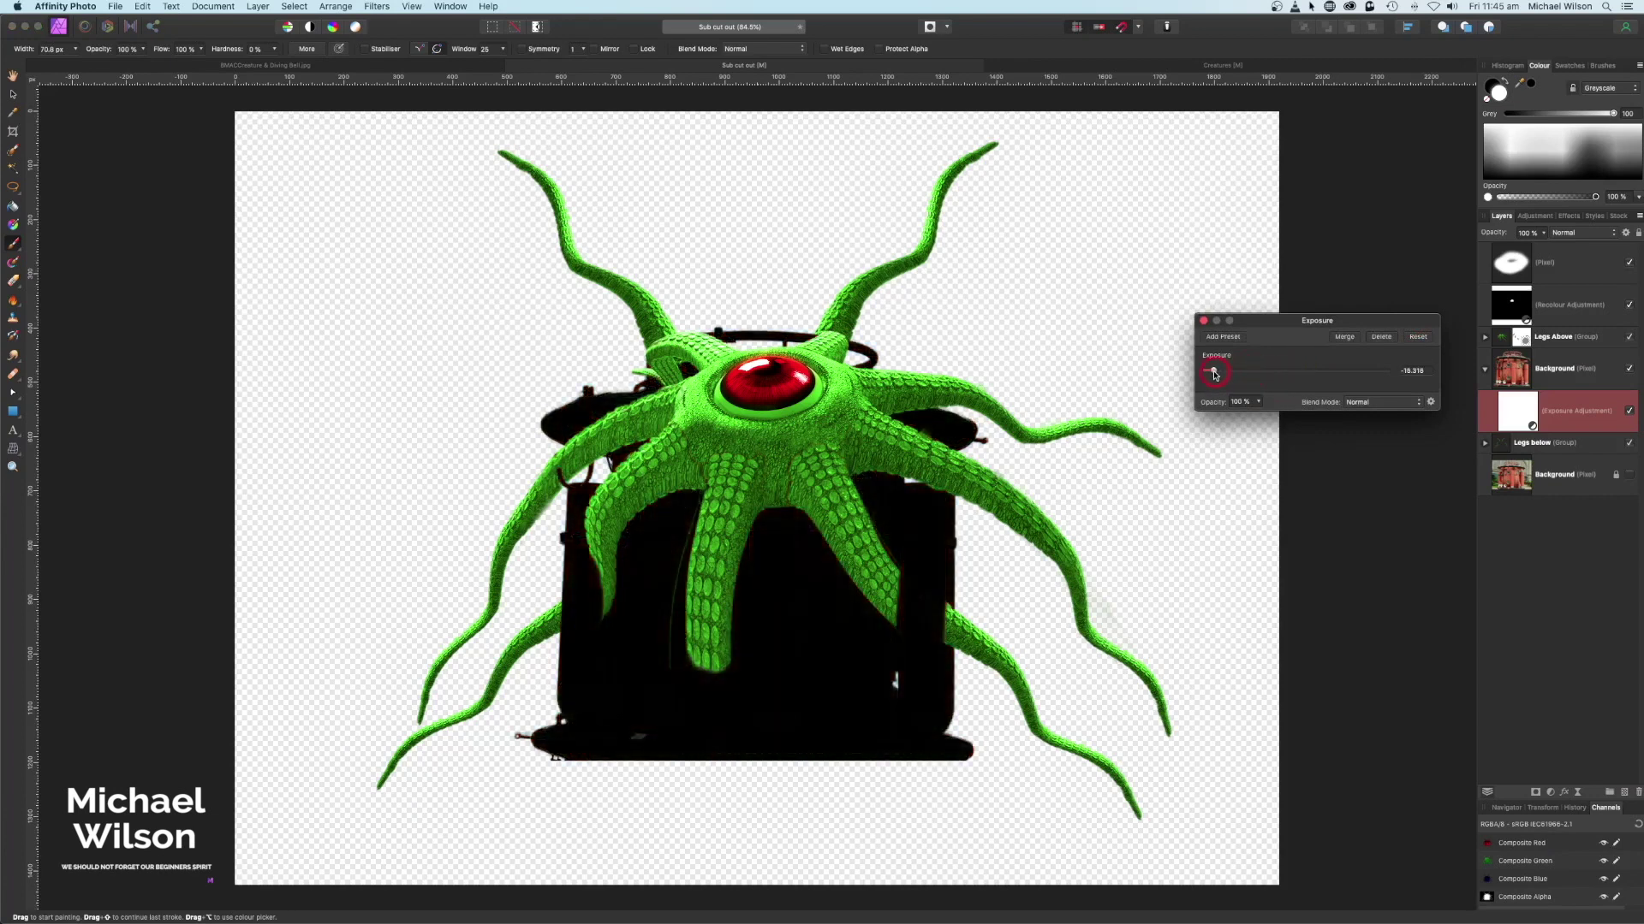
click(1206, 322)
drag(1512, 415, 1536, 415)
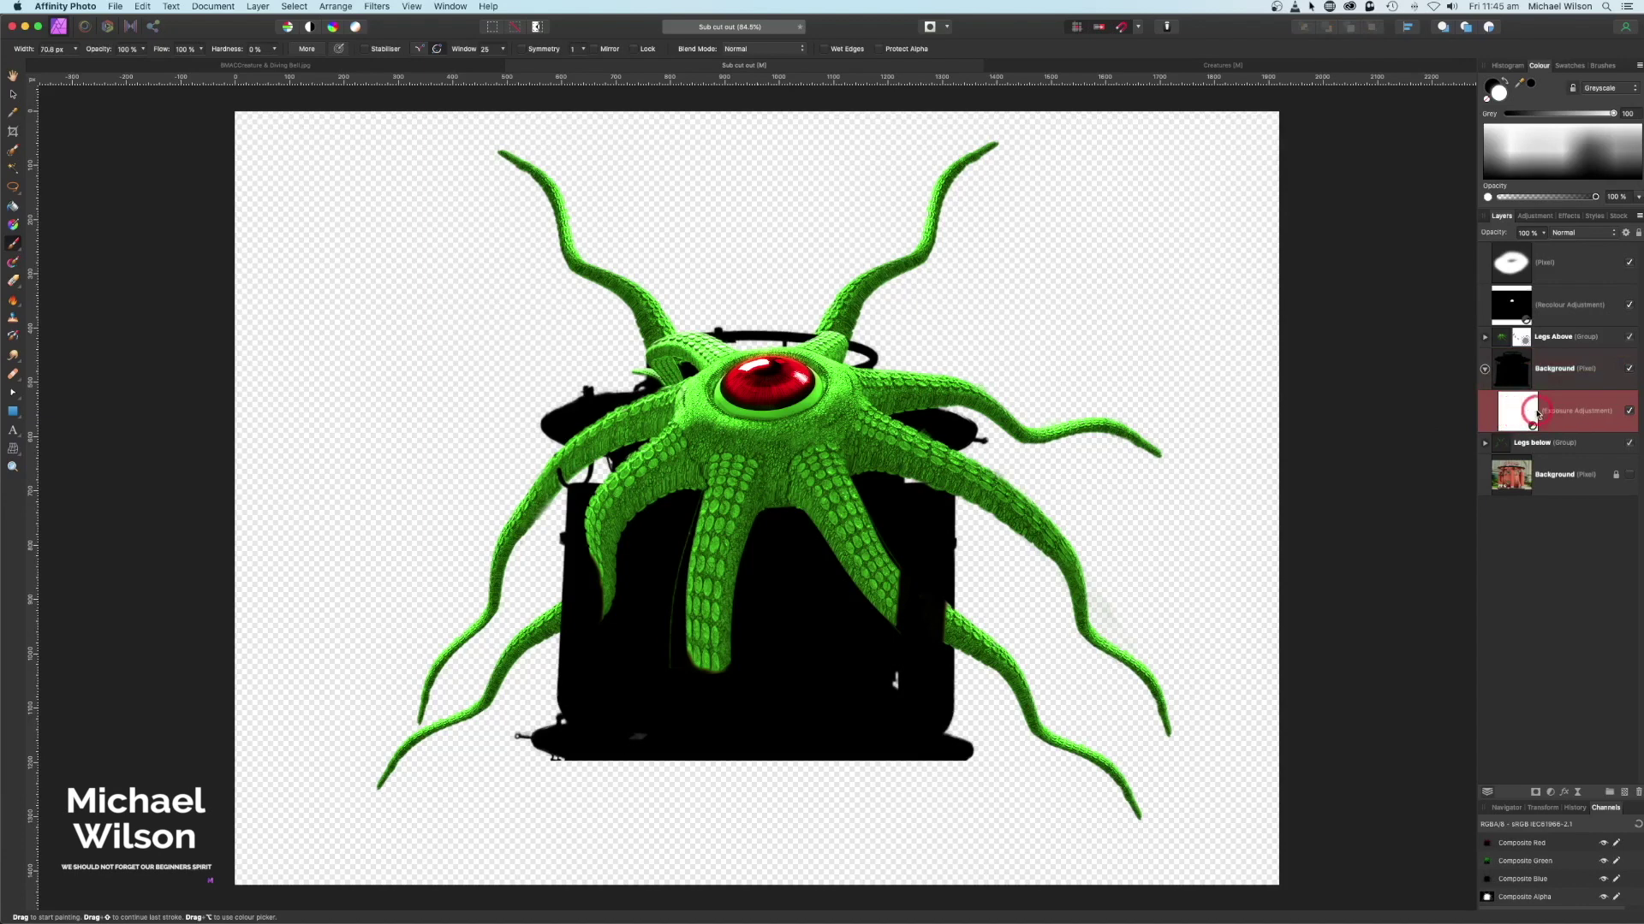
key(super+i)
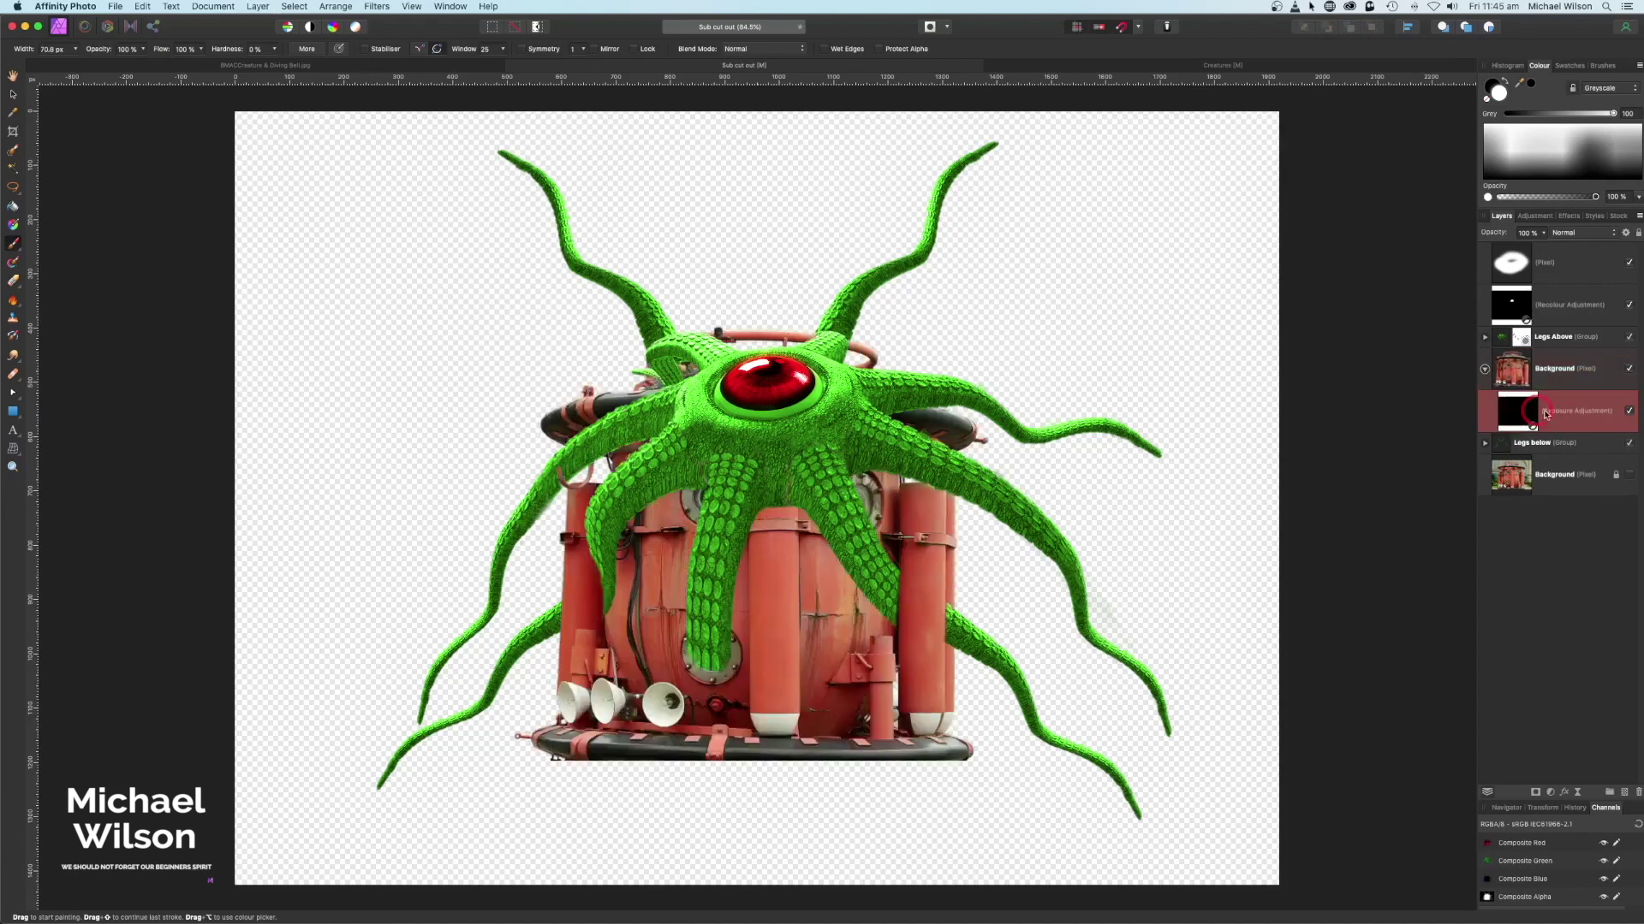
Set up the Paint Brush with the soft 64 px brush from the Basic set, white as colour and a low flow
click(13, 243)
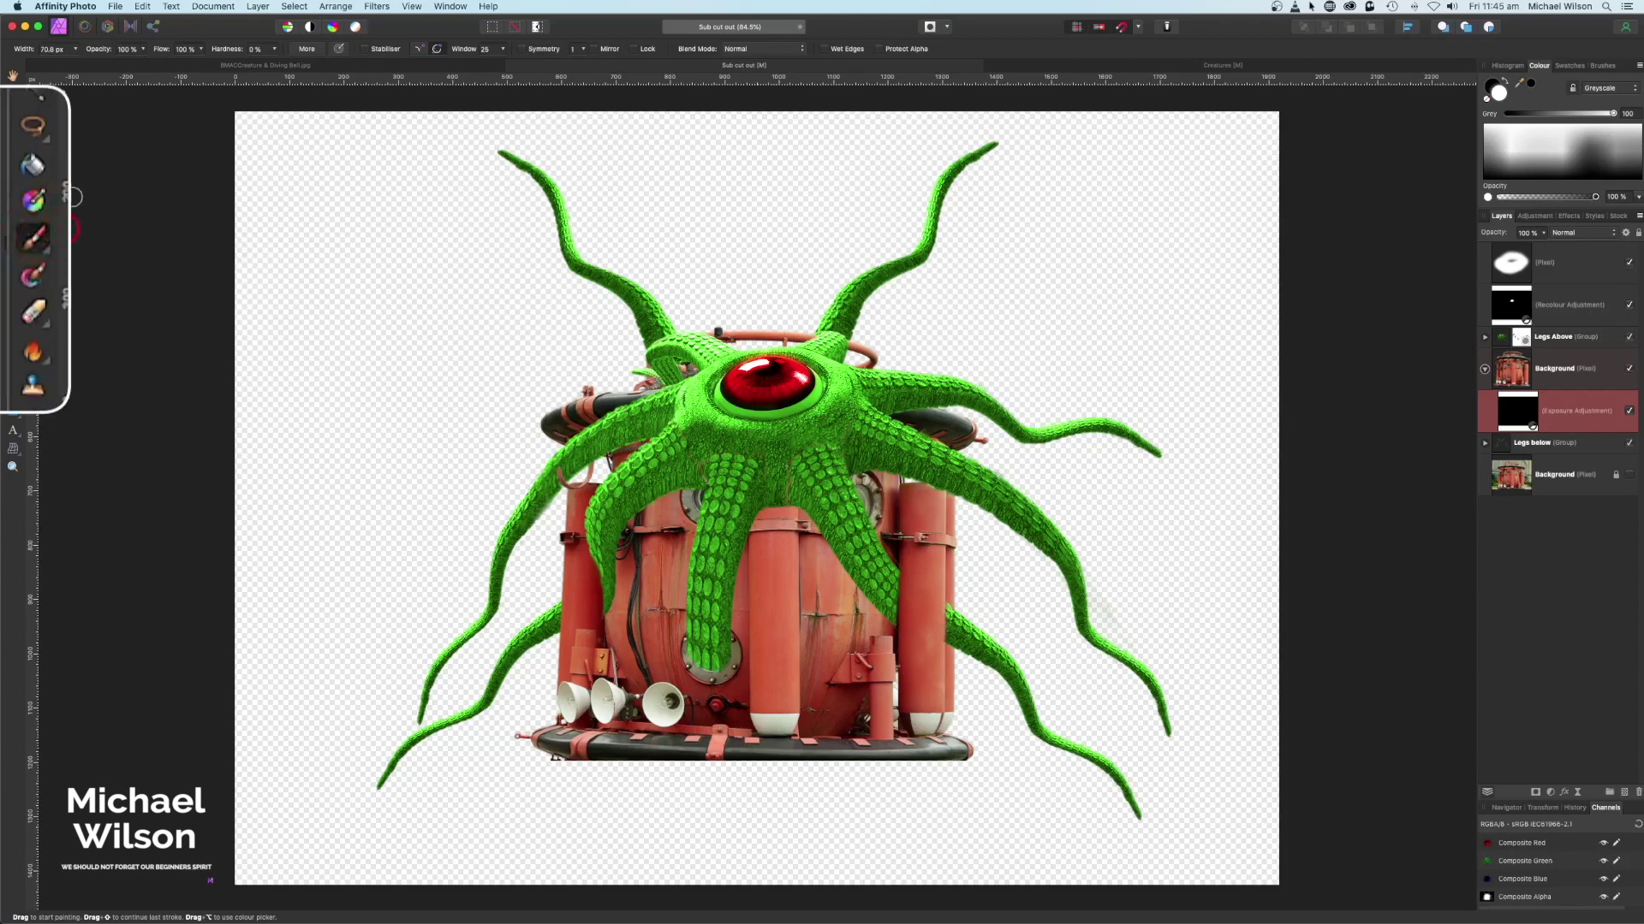
drag(155, 50, 121, 48)
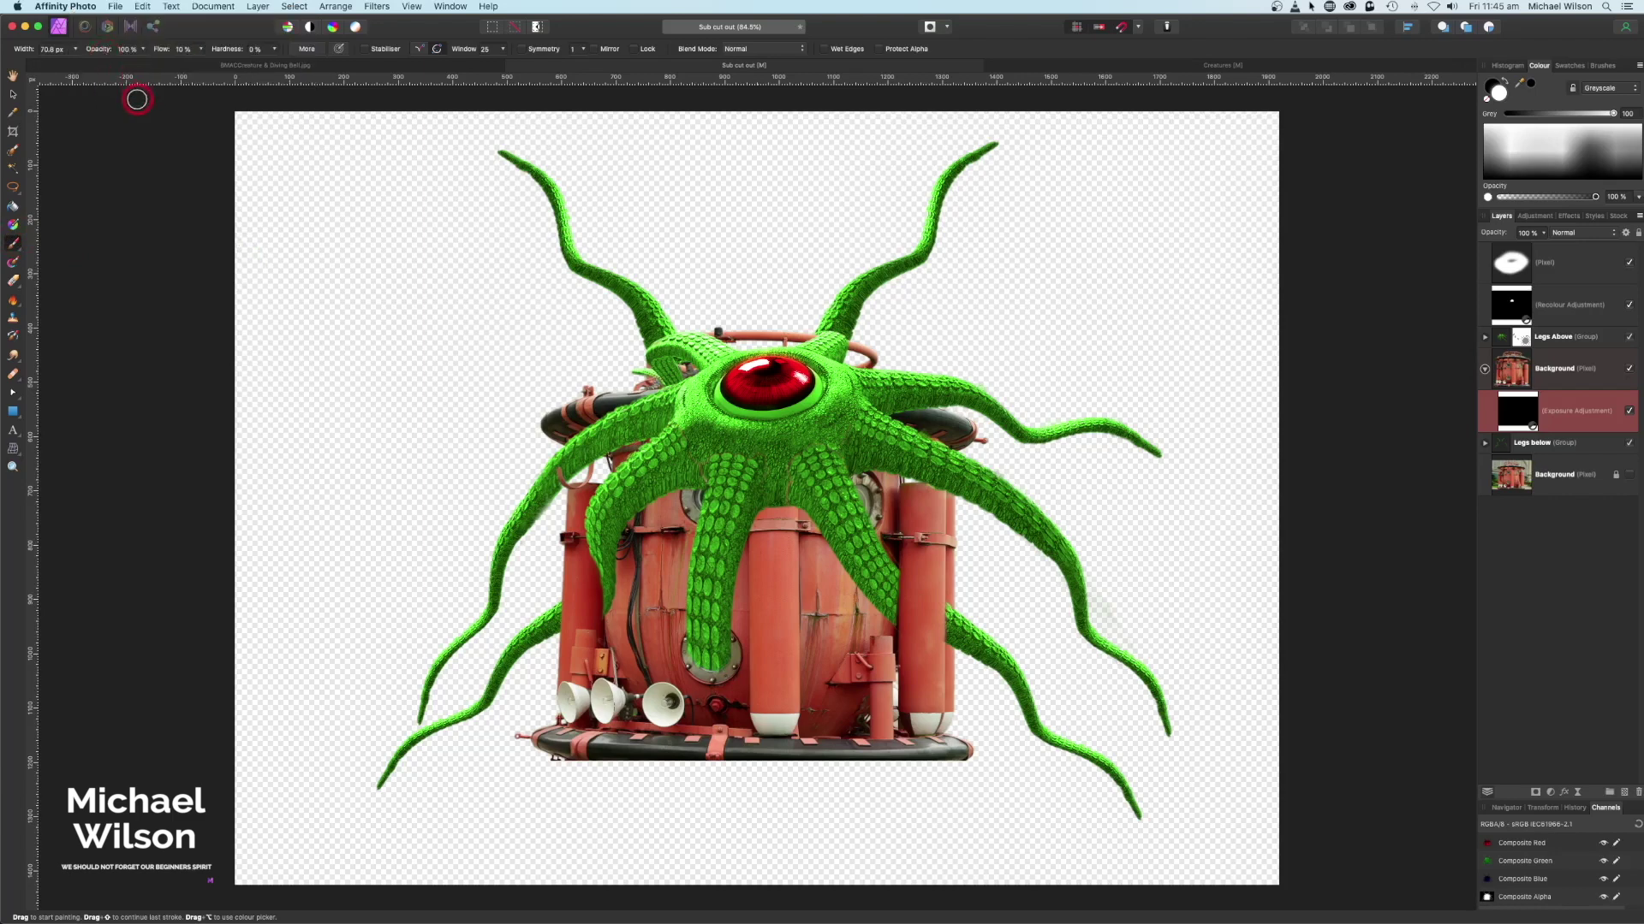
click(1597, 66)
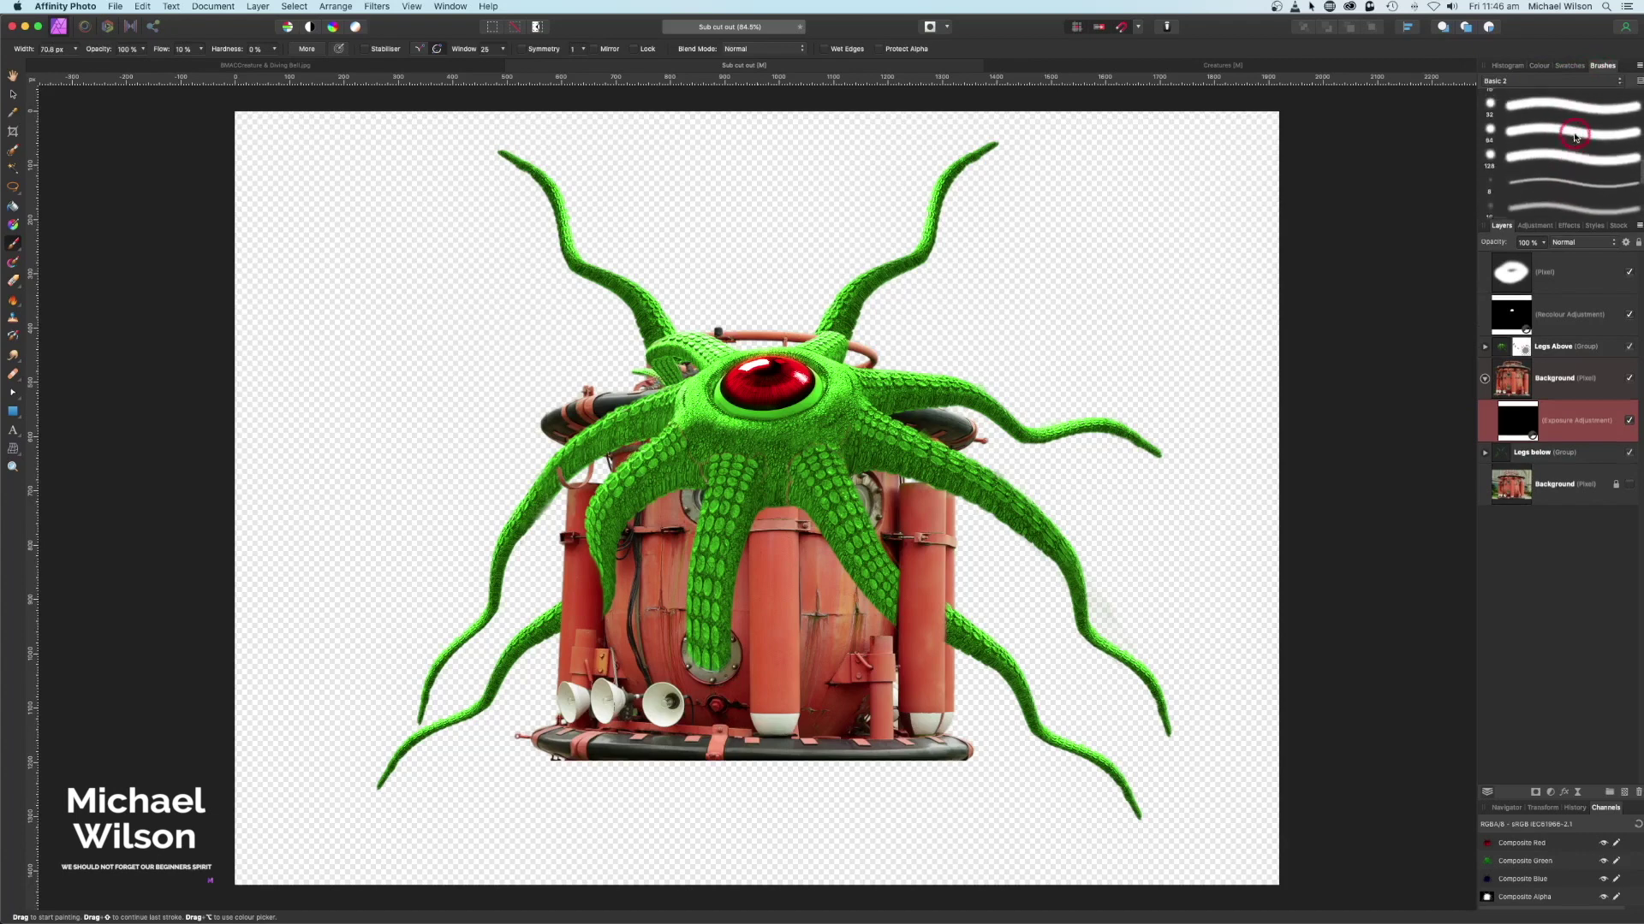
scroll(1575, 137, up, 5)
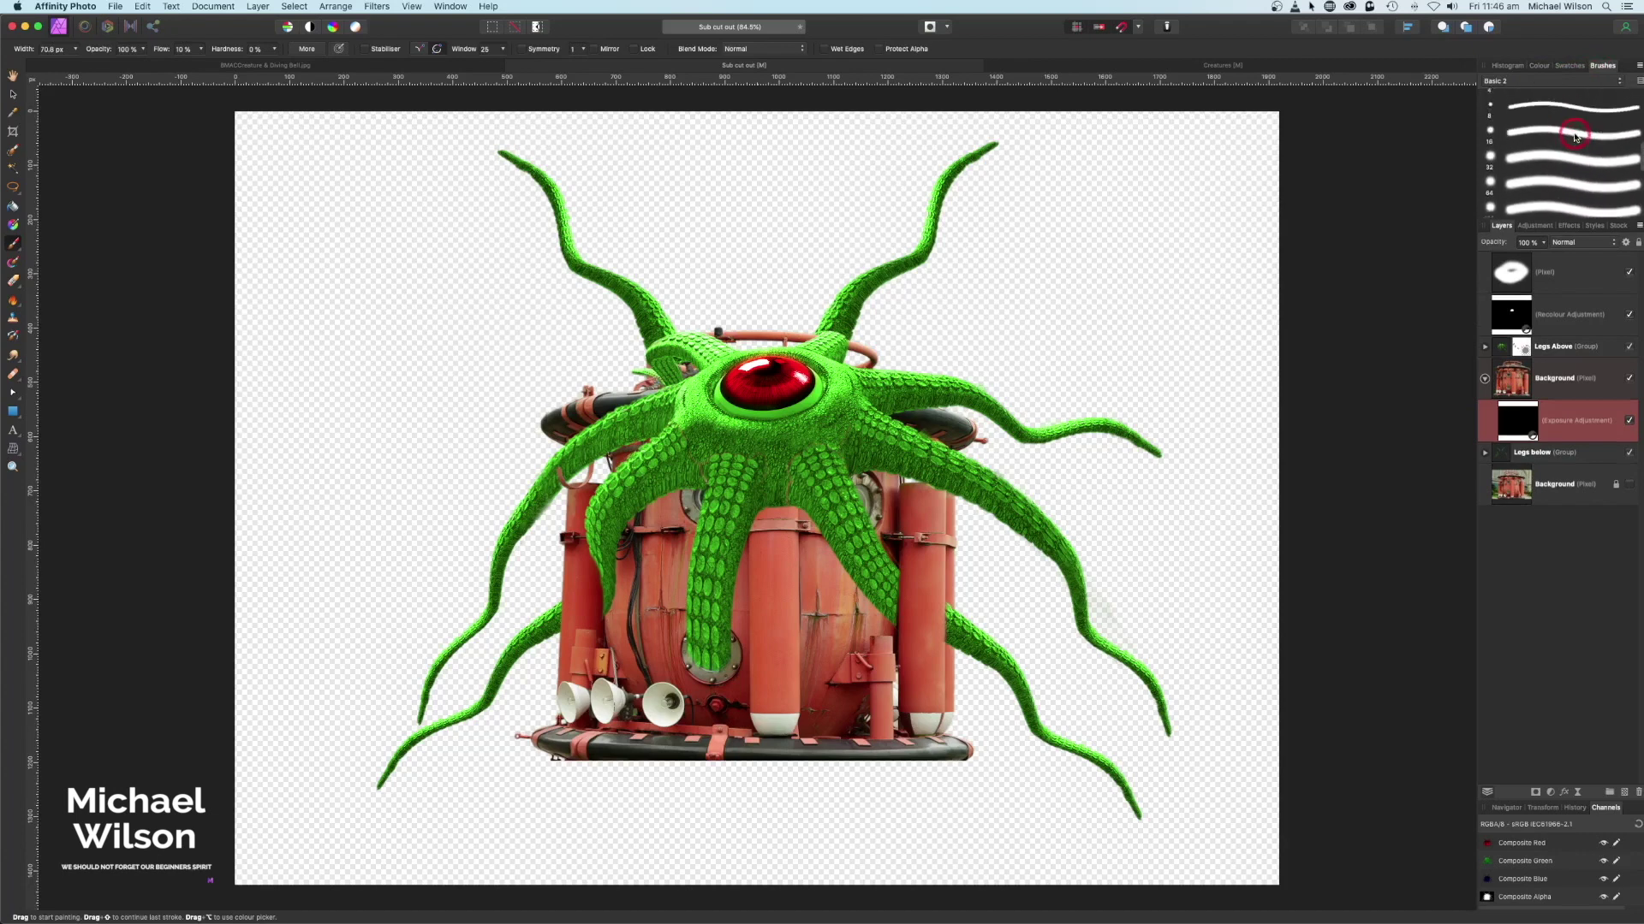
scroll(1575, 137, down, 1)
click(1542, 163)
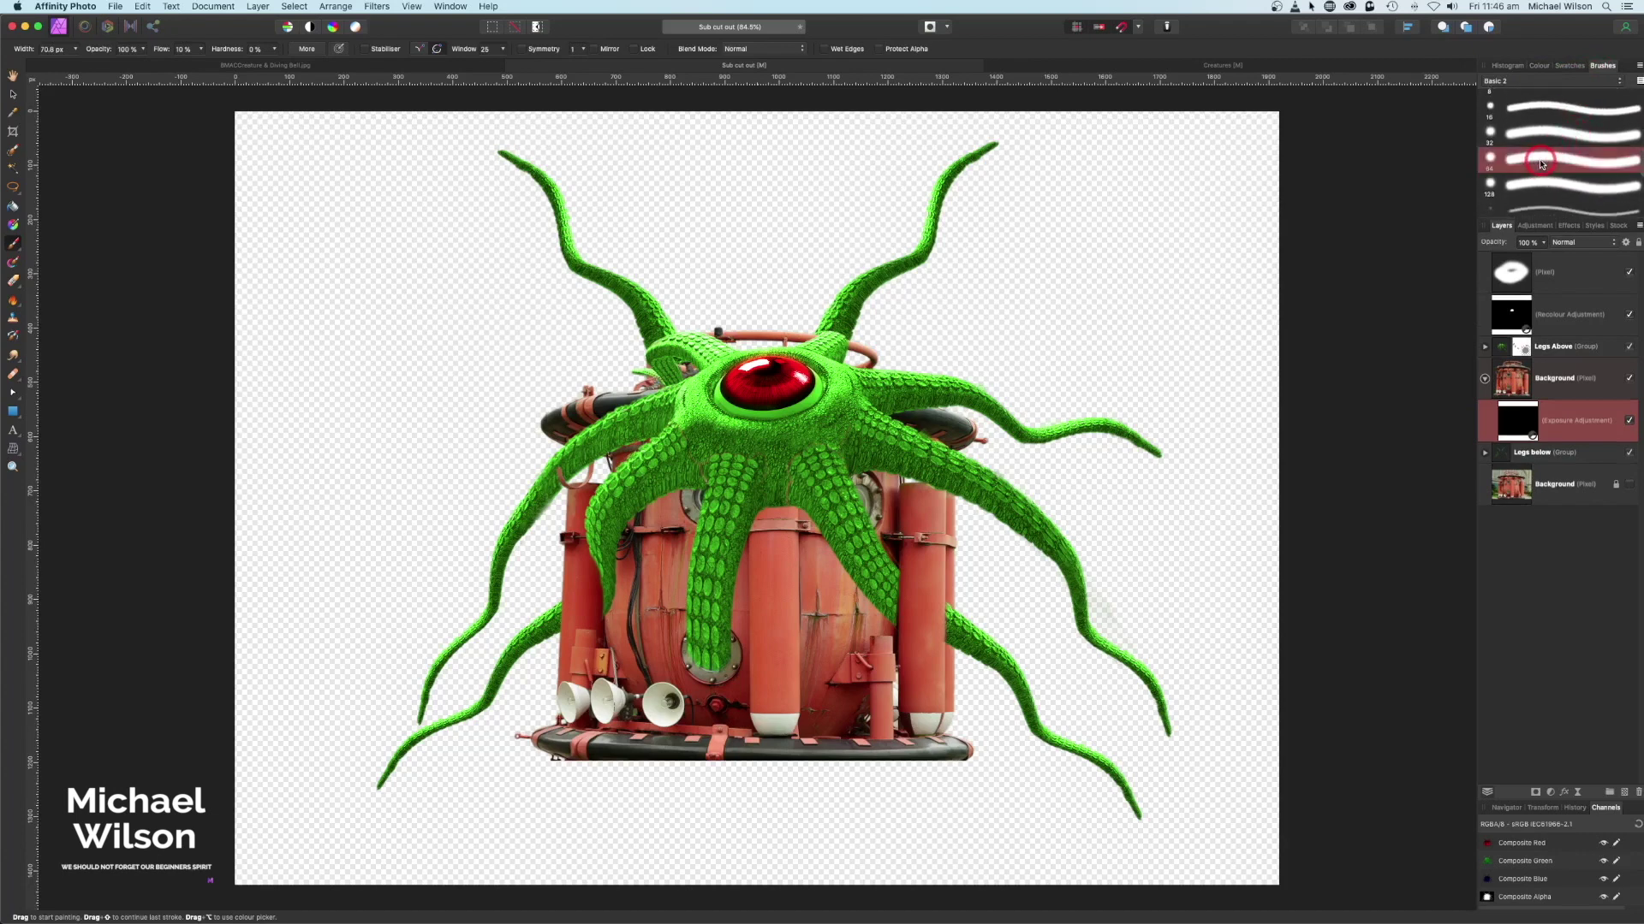
click(1539, 65)
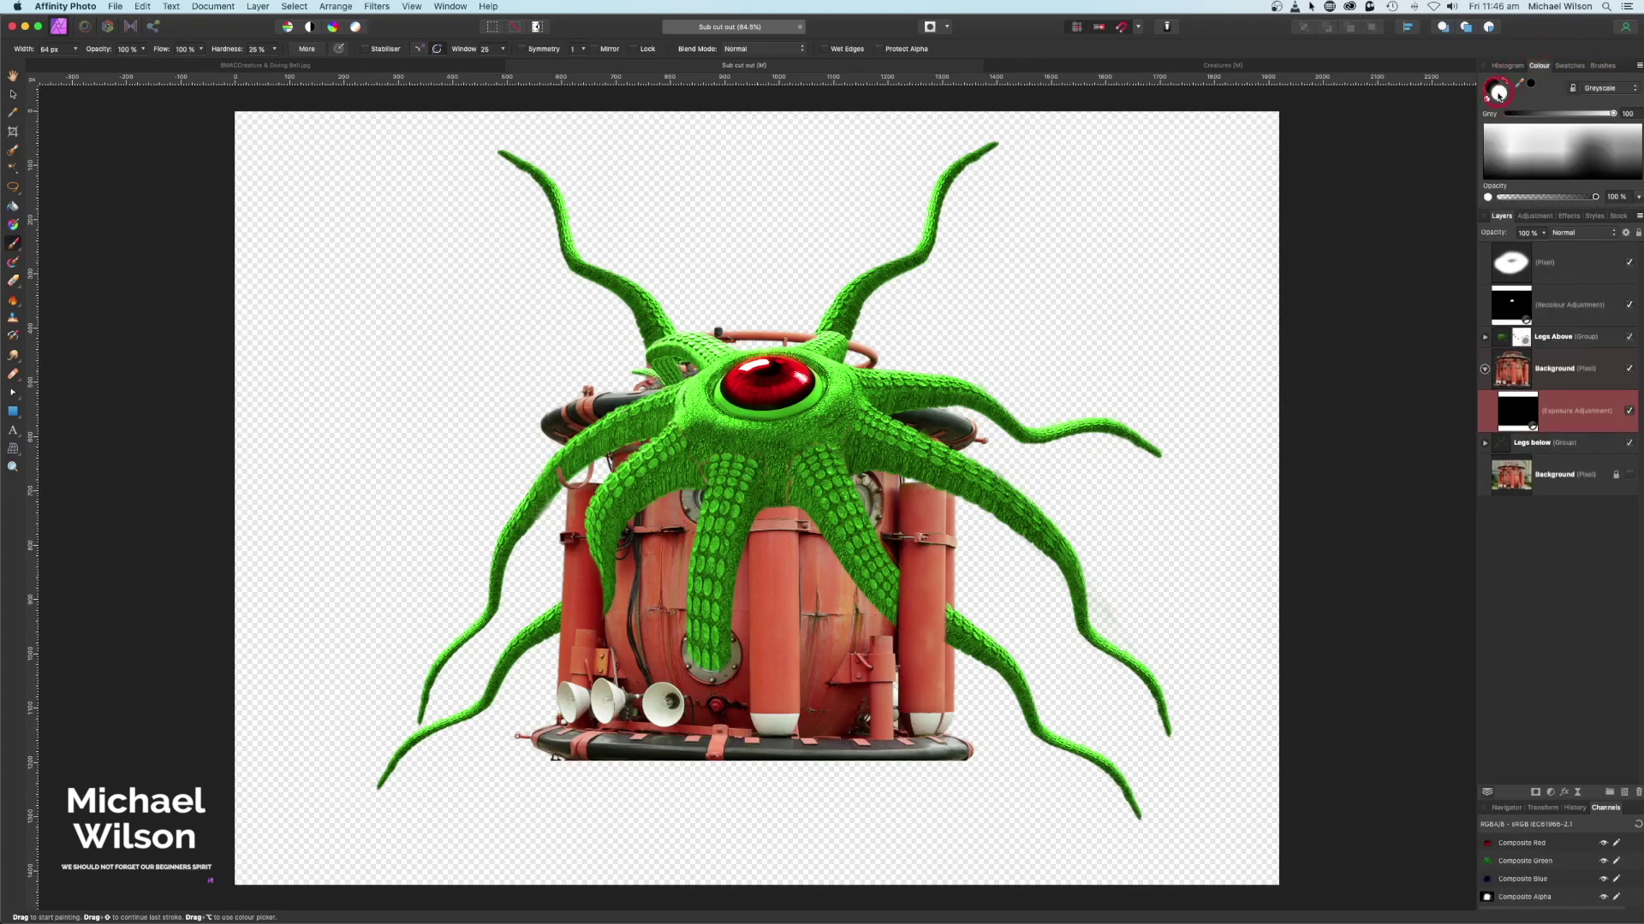
drag(160, 49, 131, 52)
Adjust the brush size and paint soft shadows on the Exposure mask where the front tentacles cross the diving bell
key(bracketright)
key(bracketright)
key(bracketright)
key(bracketright)
key(bracketright)
key(bracketright)
key(bracketleft)
key(bracketleft)
key(bracketleft)
key(bracketleft)
key(bracketleft)
mouse_move(776, 521)
mouse_down()
mouse_move(754, 550)
mouse_move(736, 639)
mouse_move(752, 521)
mouse_move(740, 654)
mouse_move(760, 519)
mouse_move(799, 517)
mouse_move(779, 513)
mouse_move(812, 520)
mouse_move(879, 603)
mouse_move(817, 523)
mouse_move(898, 635)
mouse_move(815, 530)
mouse_move(649, 508)
mouse_move(703, 488)
mouse_move(622, 583)
mouse_move(637, 540)
mouse_move(624, 555)
mouse_move(708, 489)
mouse_move(719, 499)
mouse_move(689, 532)
mouse_move(712, 492)
mouse_move(677, 653)
mouse_move(688, 506)
mouse_move(680, 661)
mouse_move(917, 624)
mouse_move(884, 489)
mouse_move(926, 499)
mouse_move(880, 483)
mouse_move(901, 486)
mouse_move(669, 482)
mouse_move(640, 444)
mouse_move(606, 460)
mouse_move(590, 619)
mouse_move(623, 559)
mouse_move(620, 599)
mouse_move(629, 527)
mouse_move(756, 568)
mouse_move(737, 671)
mouse_move(683, 584)
mouse_move(685, 655)
mouse_move(853, 590)
mouse_move(857, 469)
mouse_move(898, 478)
mouse_move(871, 475)
mouse_move(870, 628)
mouse_move(814, 519)
mouse_move(841, 591)
mouse_move(763, 499)
mouse_move(763, 563)
mouse_move(689, 535)
mouse_move(672, 587)
mouse_move(646, 576)
mouse_move(832, 597)
mouse_move(695, 539)
mouse_up()
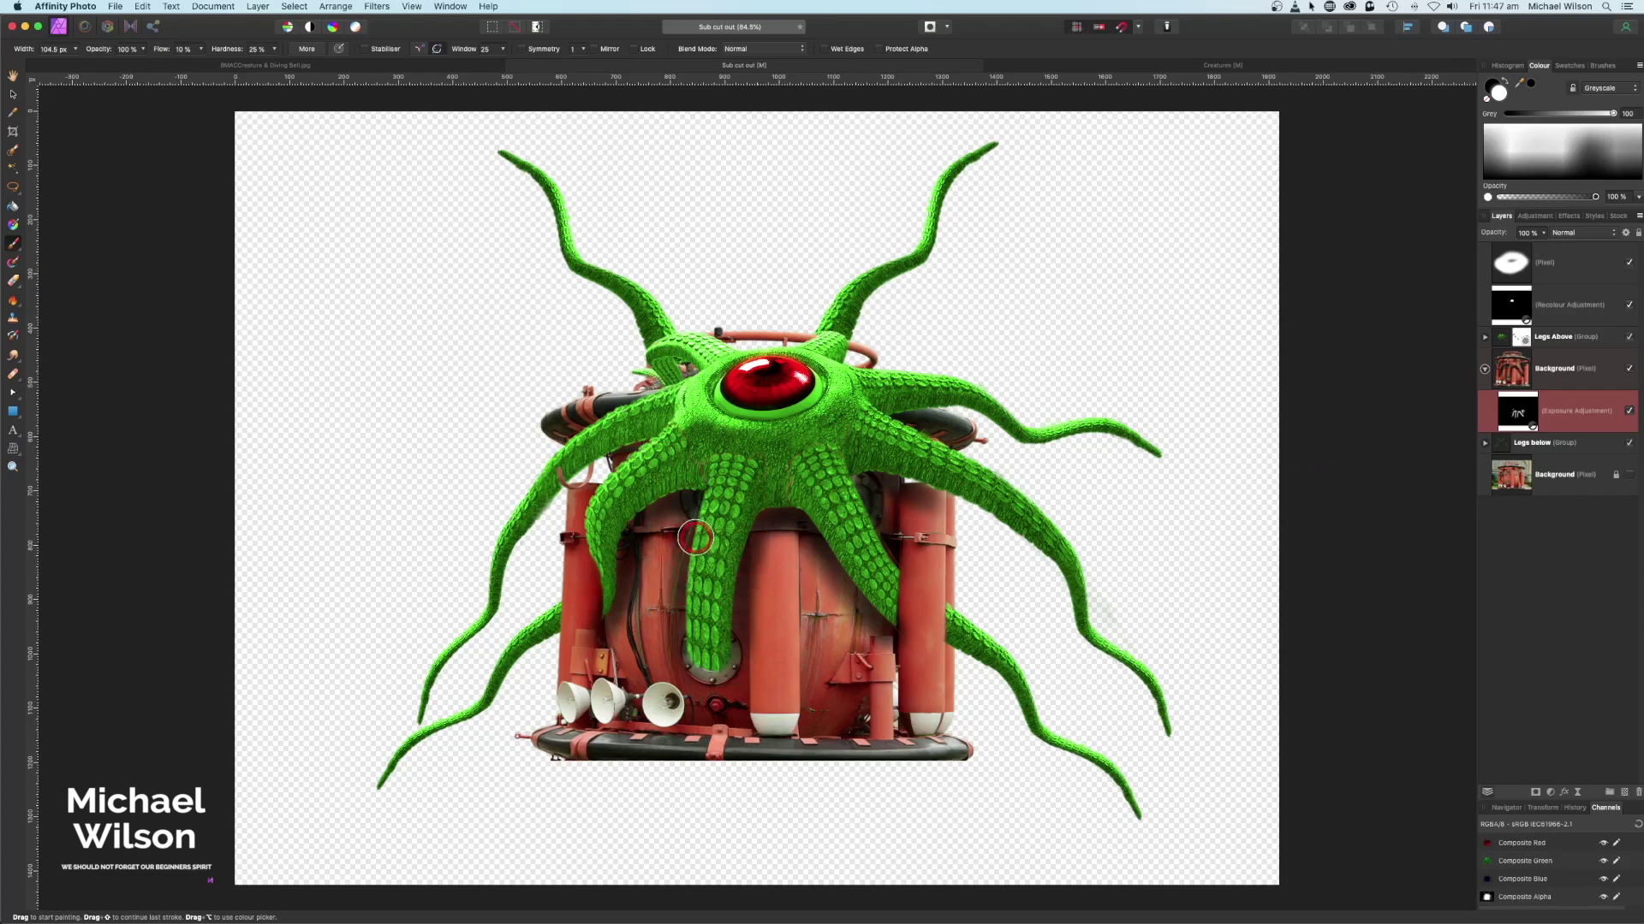
Erase stray edge remnants on the lowest pixel layer inside the Legs Above group with a small Erase Brush
click(1484, 340)
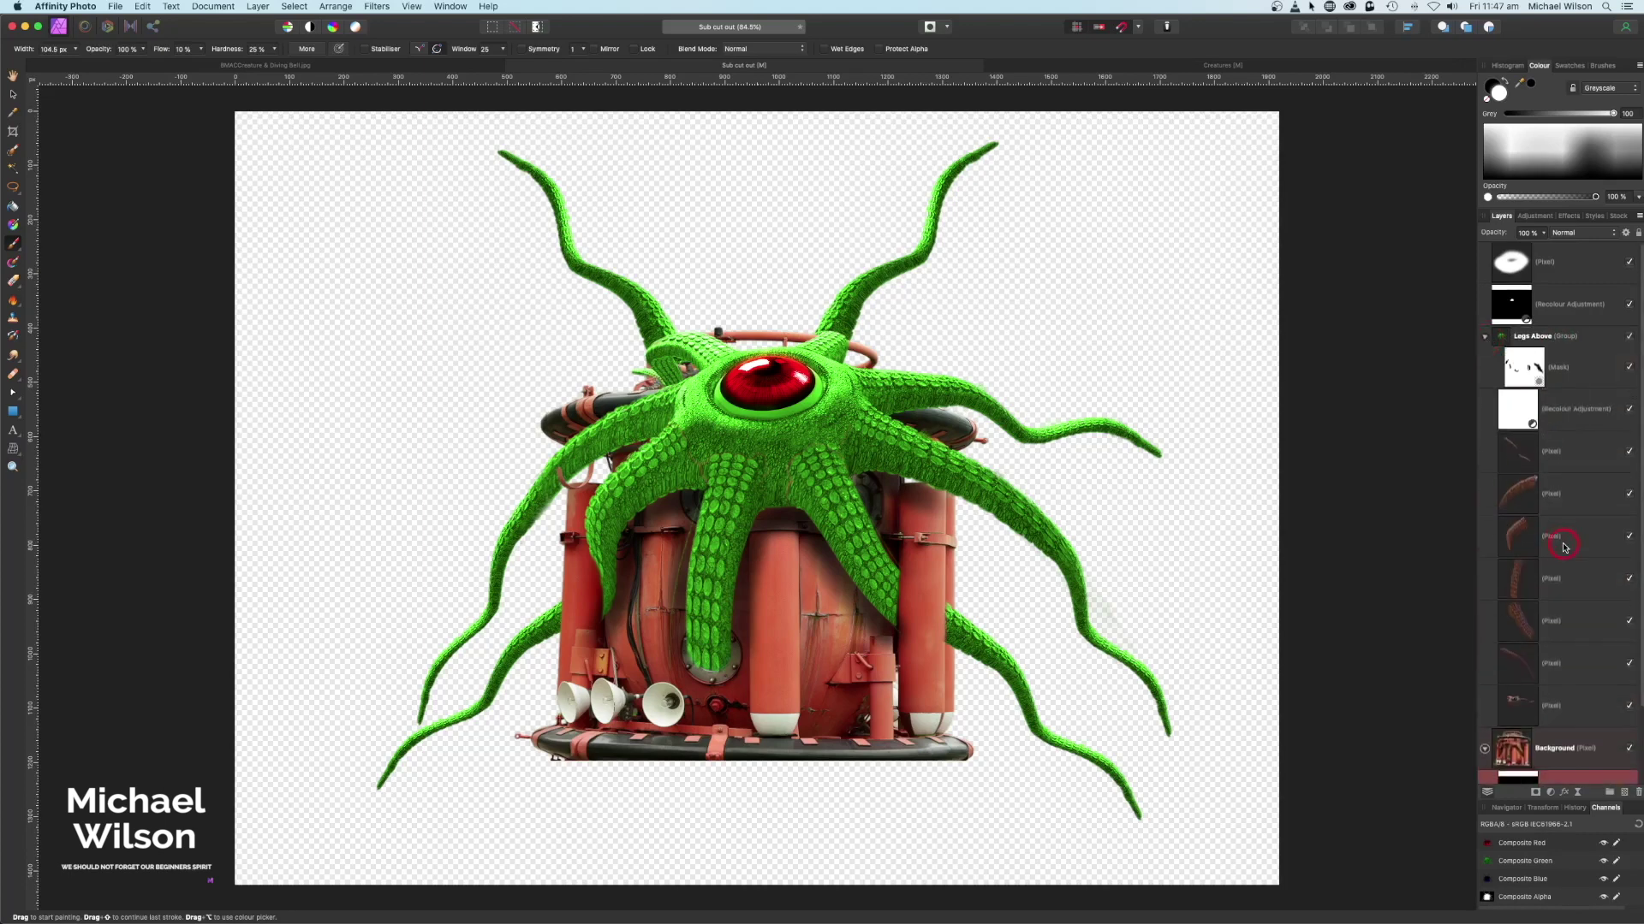
scroll(1558, 600, down, 1)
click(1562, 651)
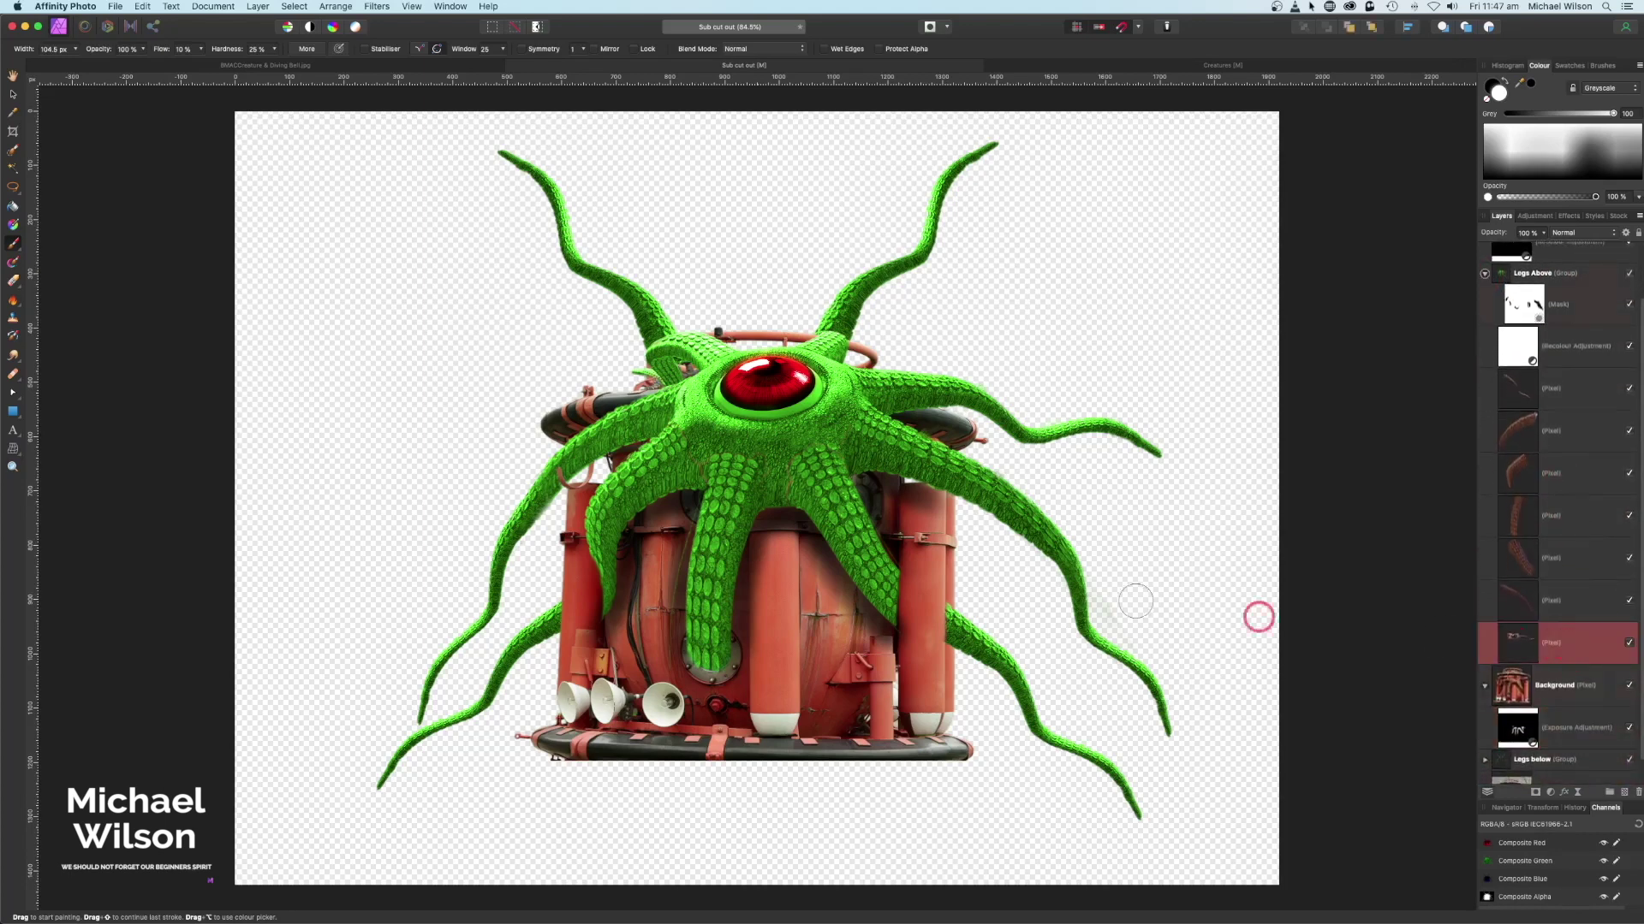
click(17, 268)
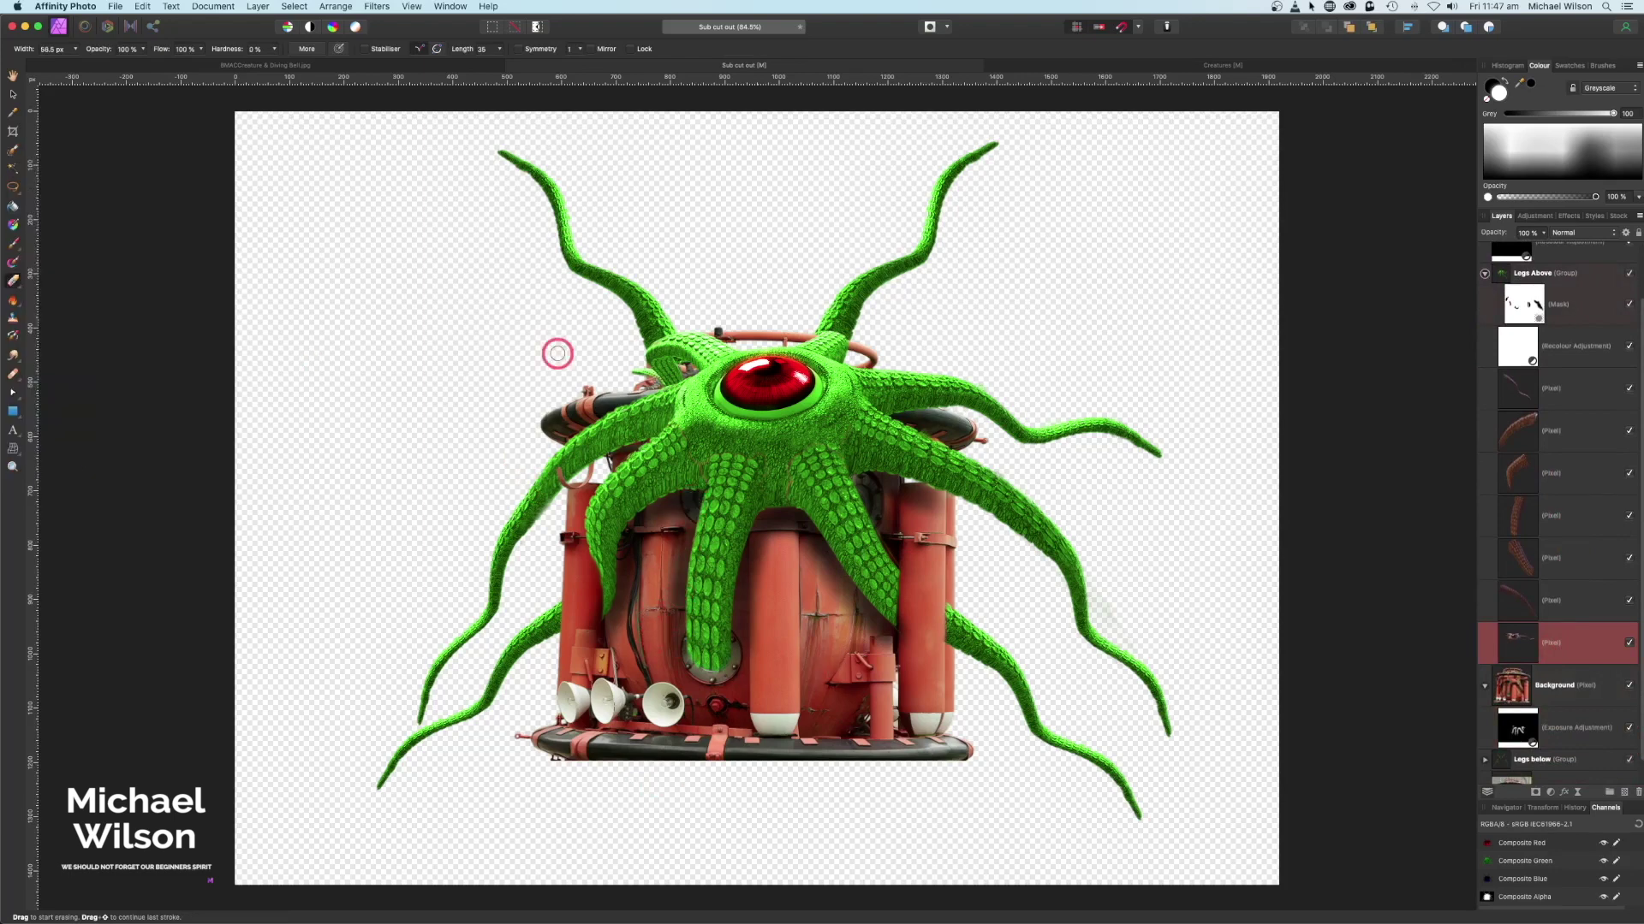
scroll(557, 354, right, 1)
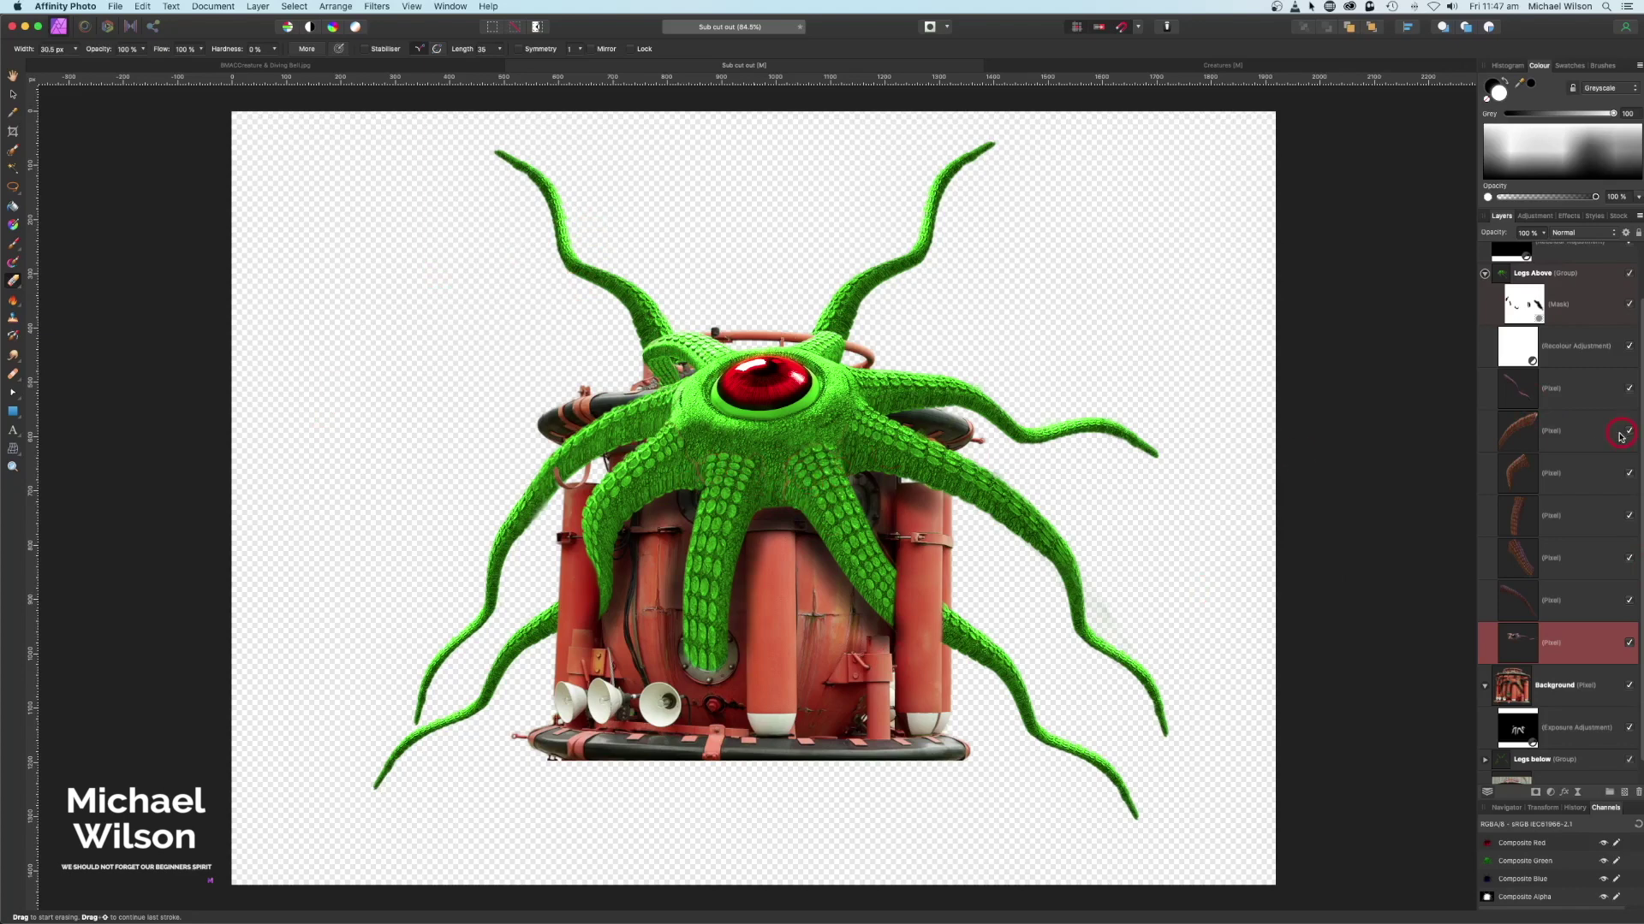
Mesh-warp the front tentacle right of centre, pulling its upper-left corner slightly outward, and apply the deformation
key(v)
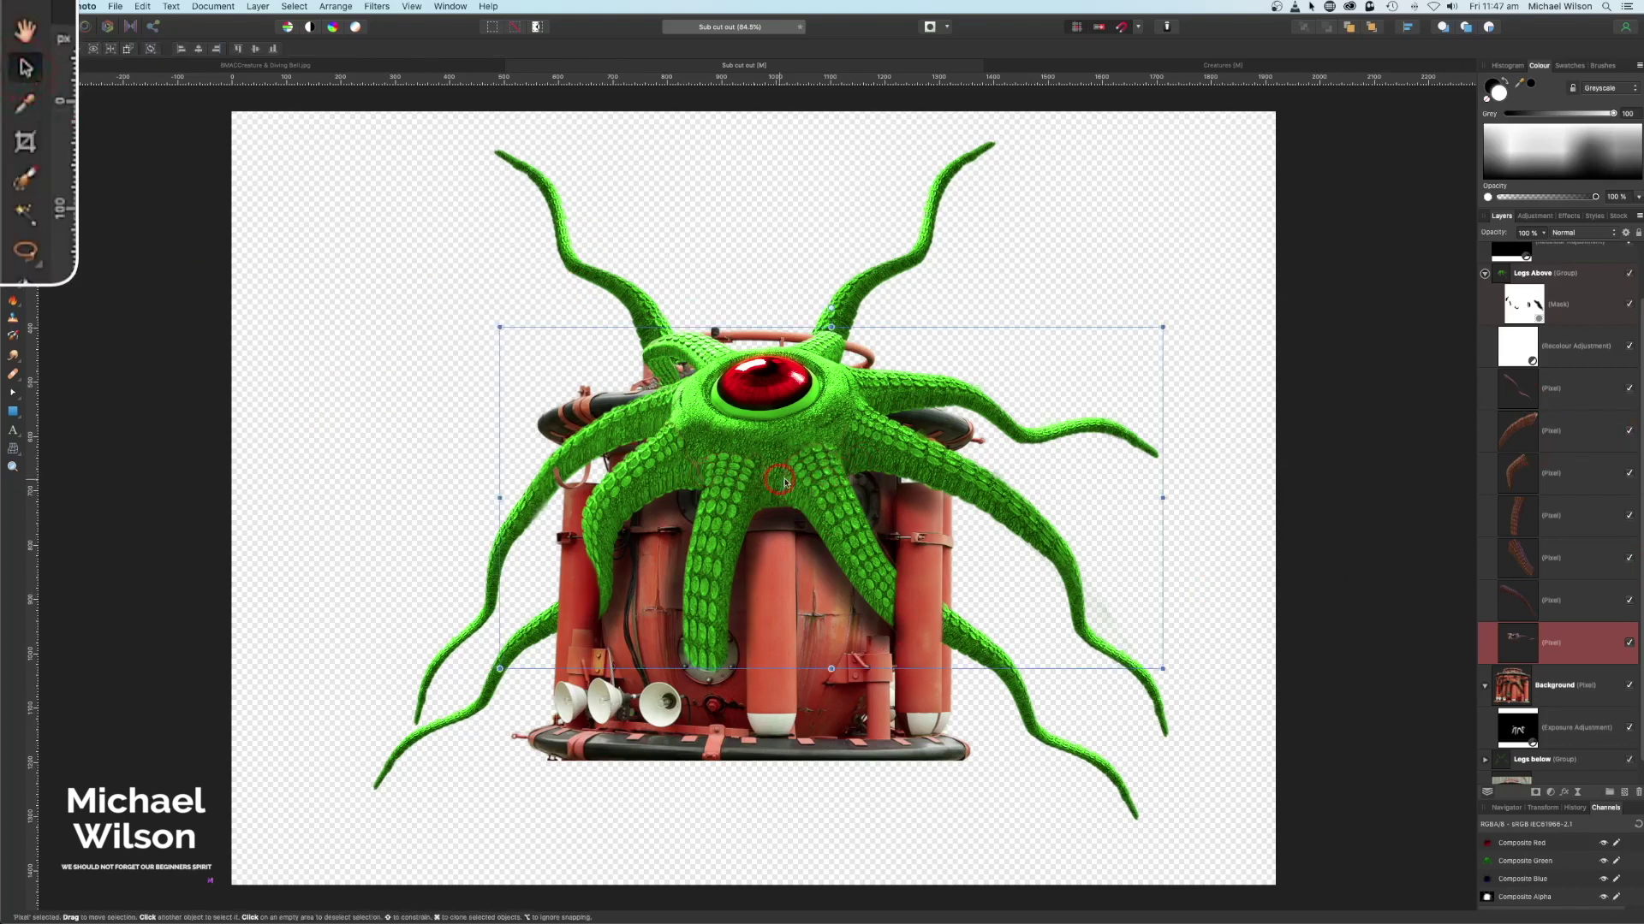
click(819, 496)
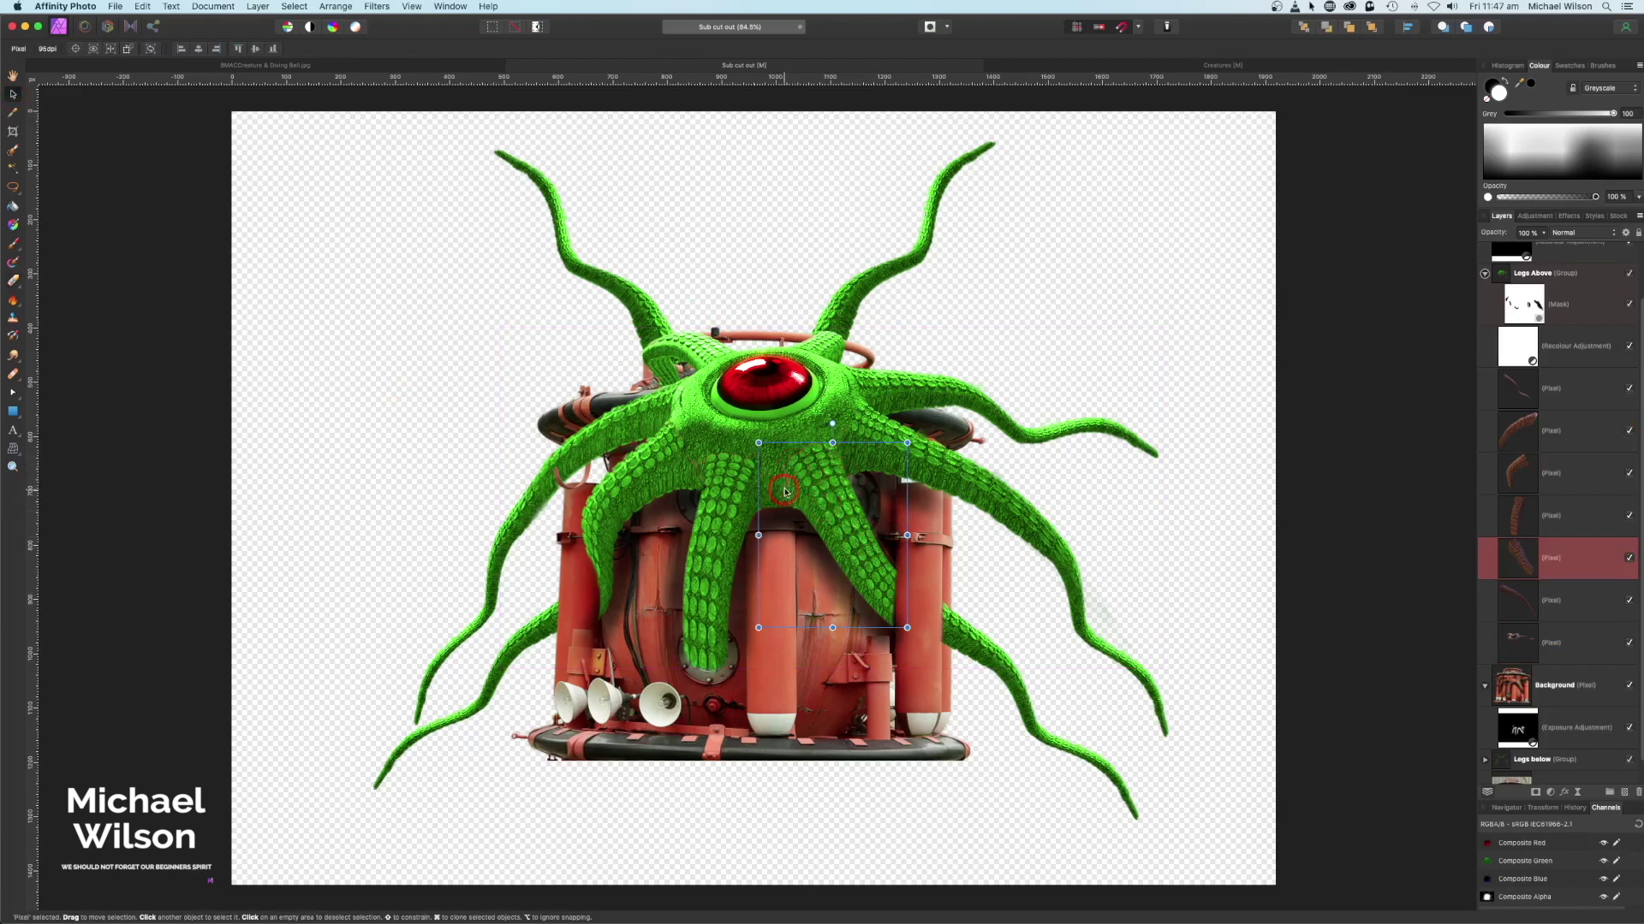
click(17, 449)
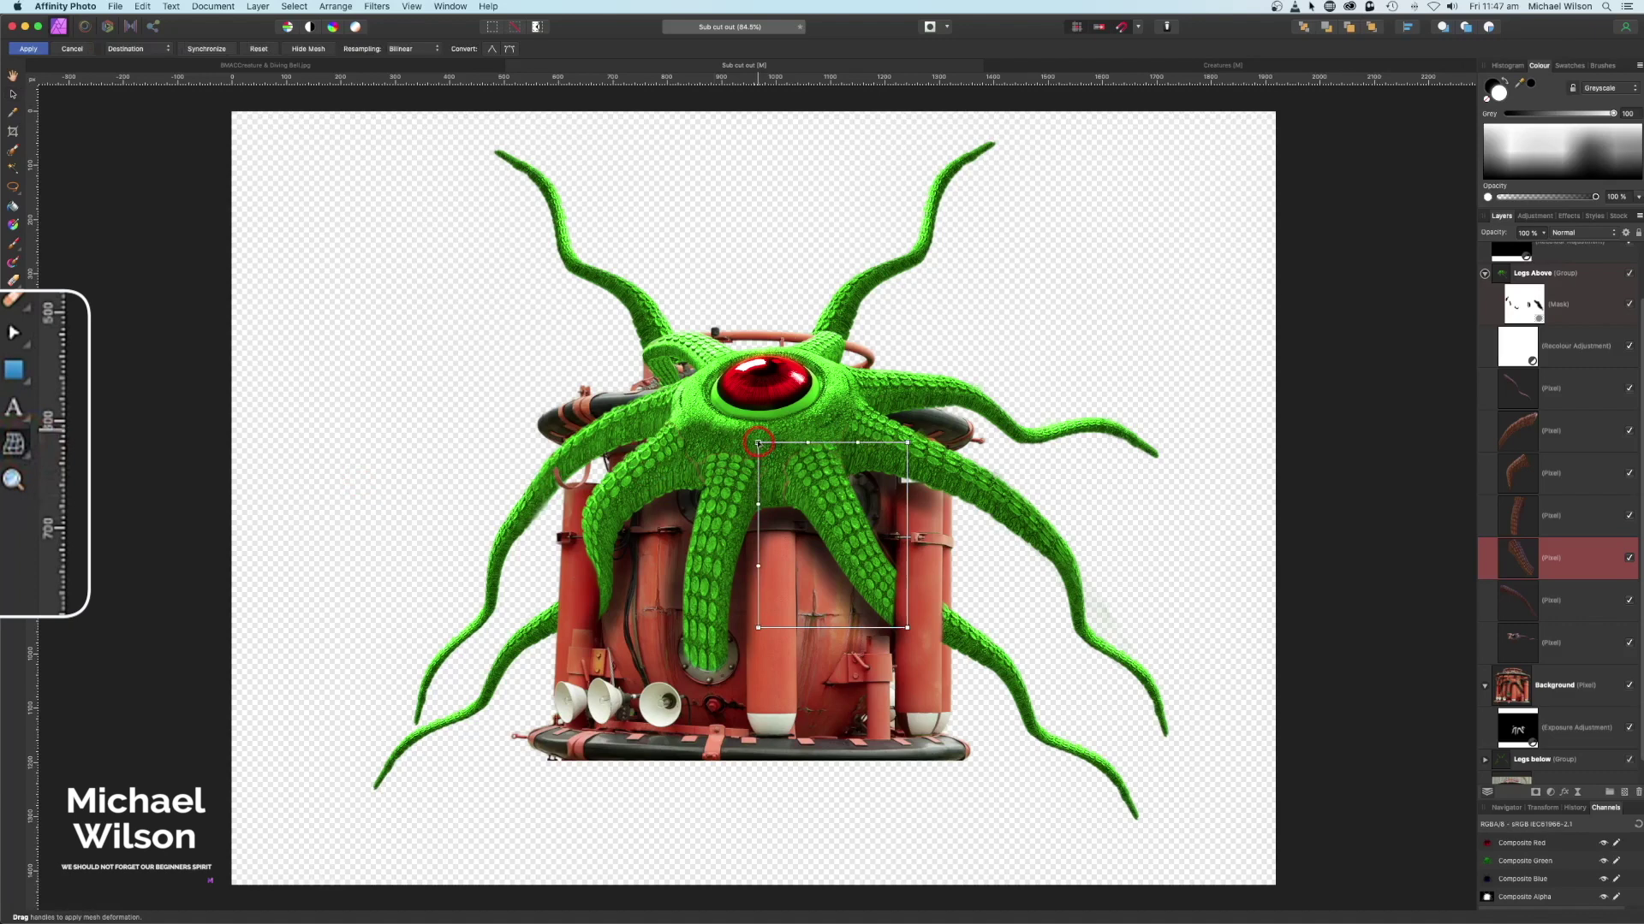
drag(757, 442, 756, 441)
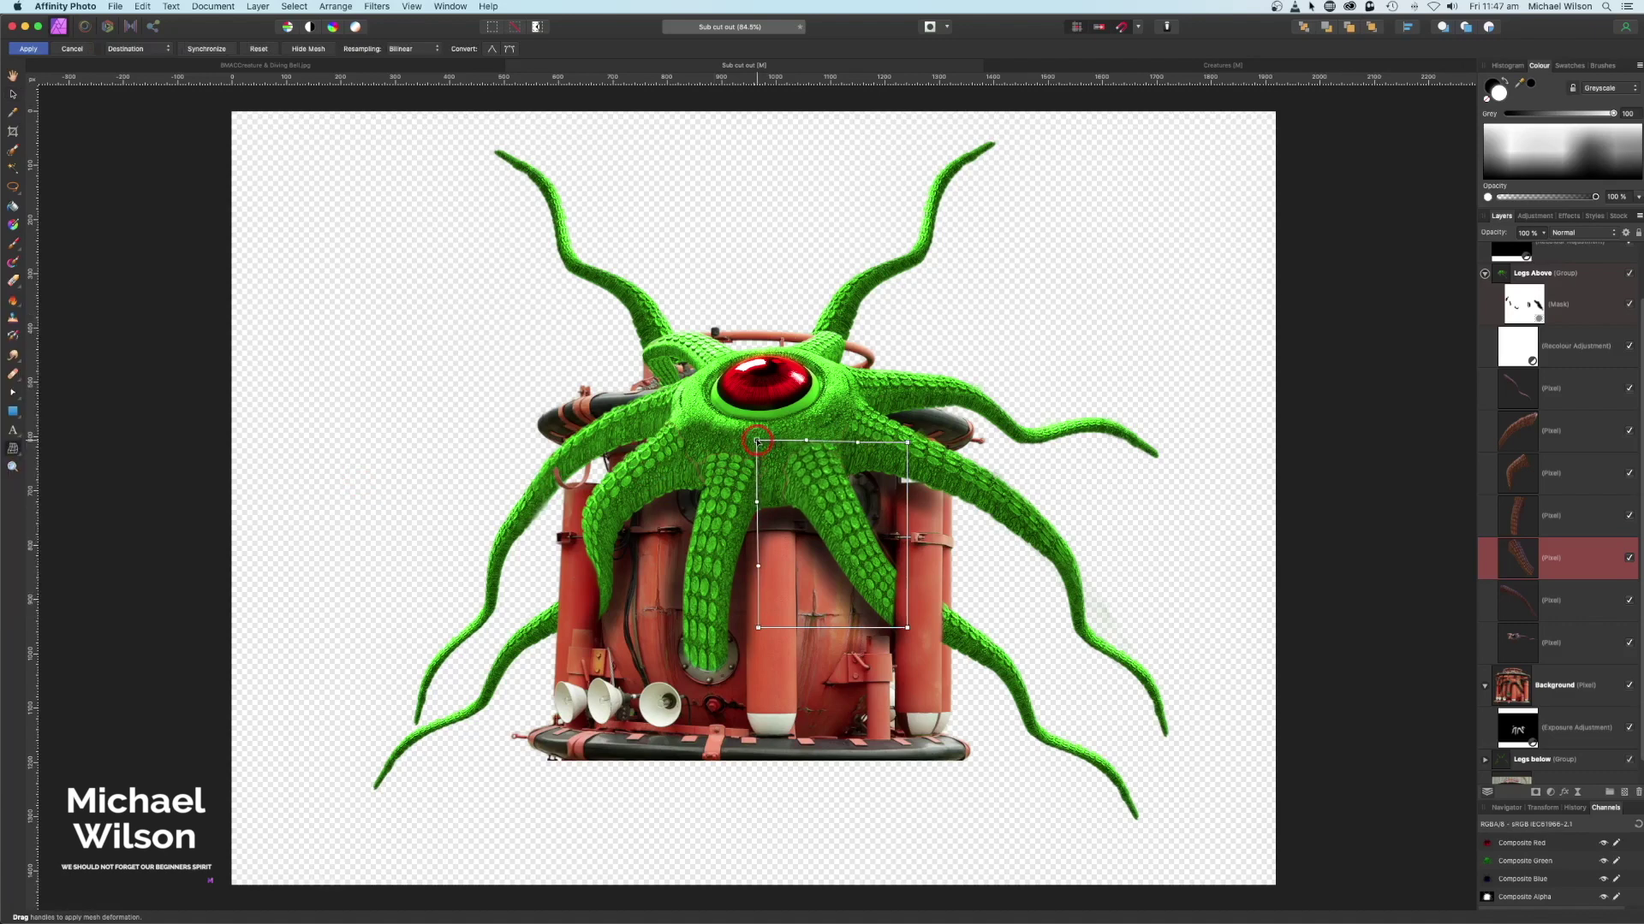
click(41, 54)
Select the central front tentacle, mesh-warp its upper-left corner slightly to the left, and apply the deformation
click(14, 96)
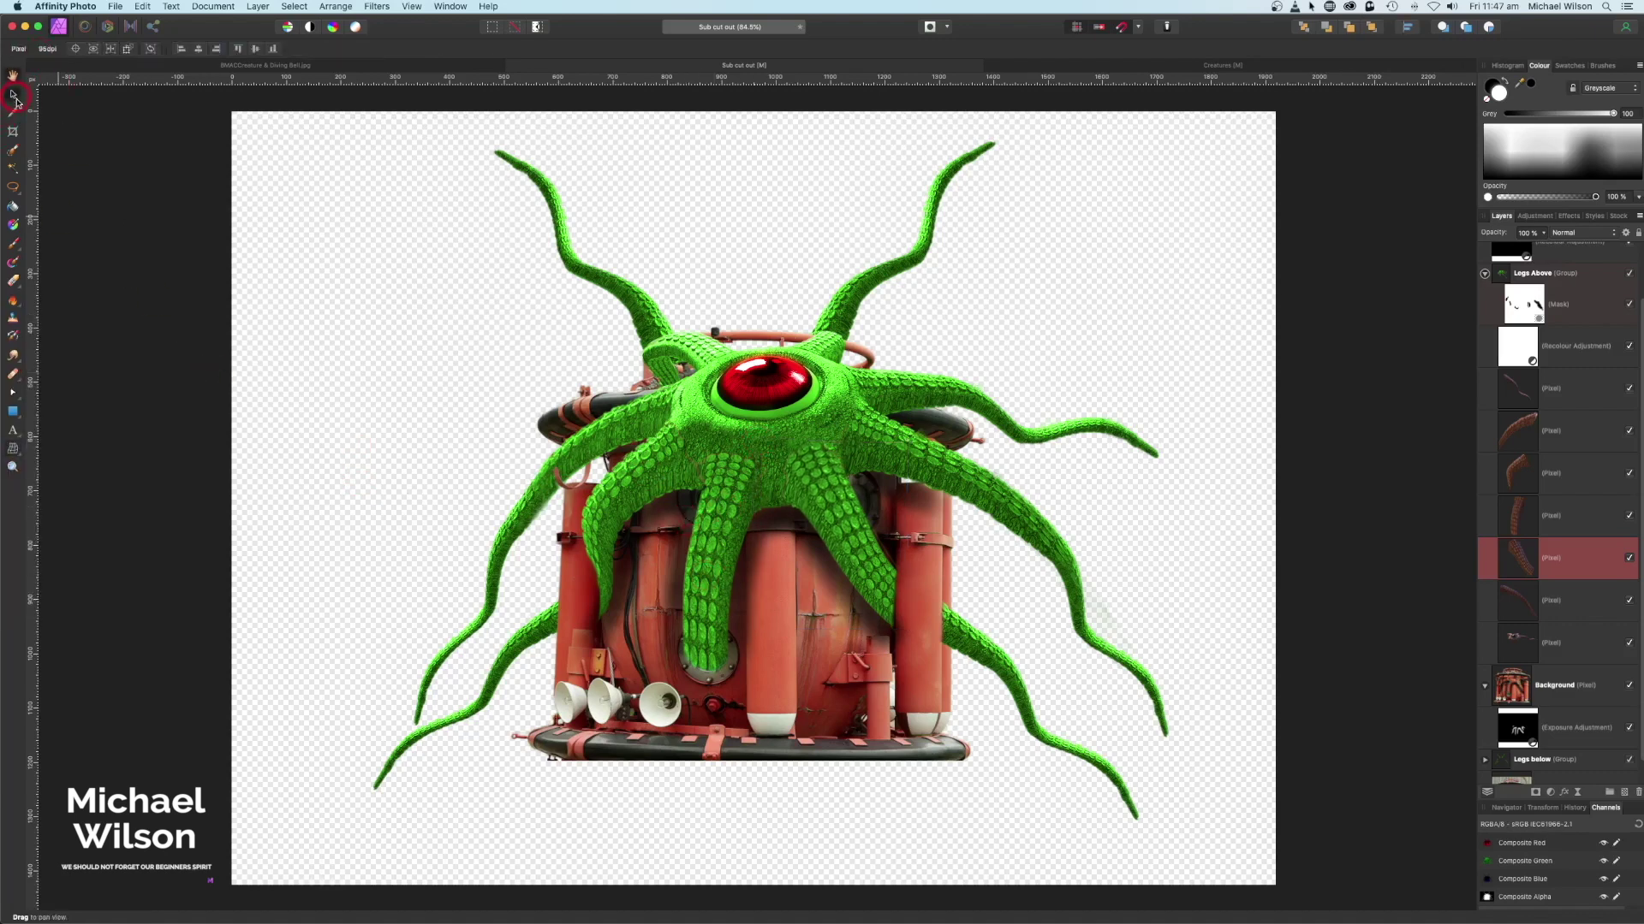
click(768, 499)
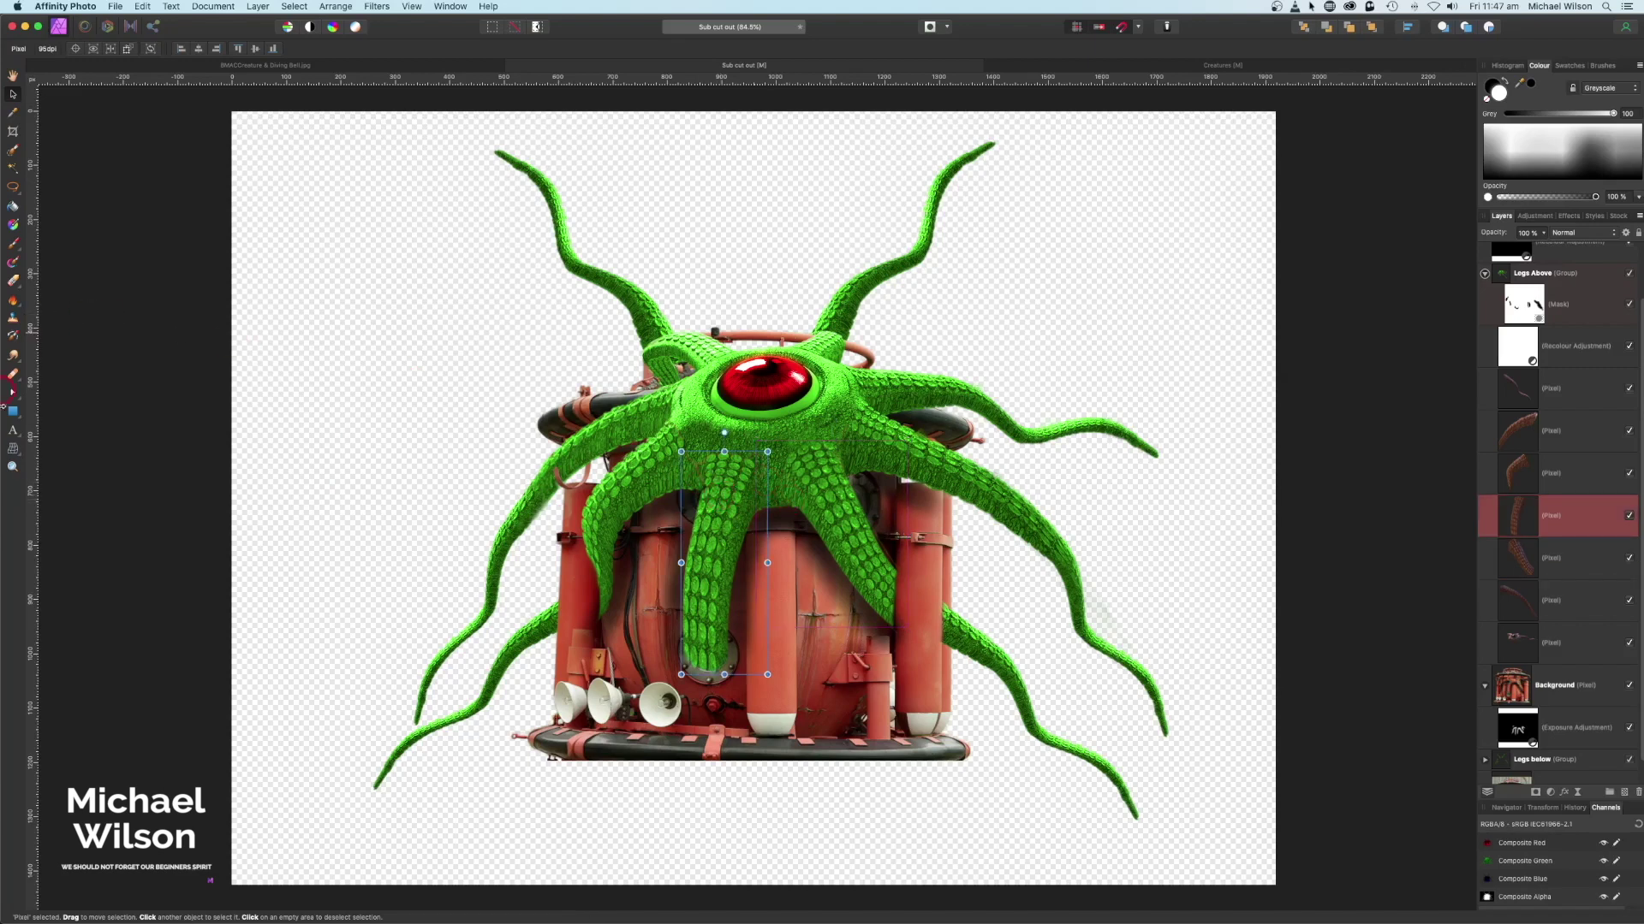
click(13, 451)
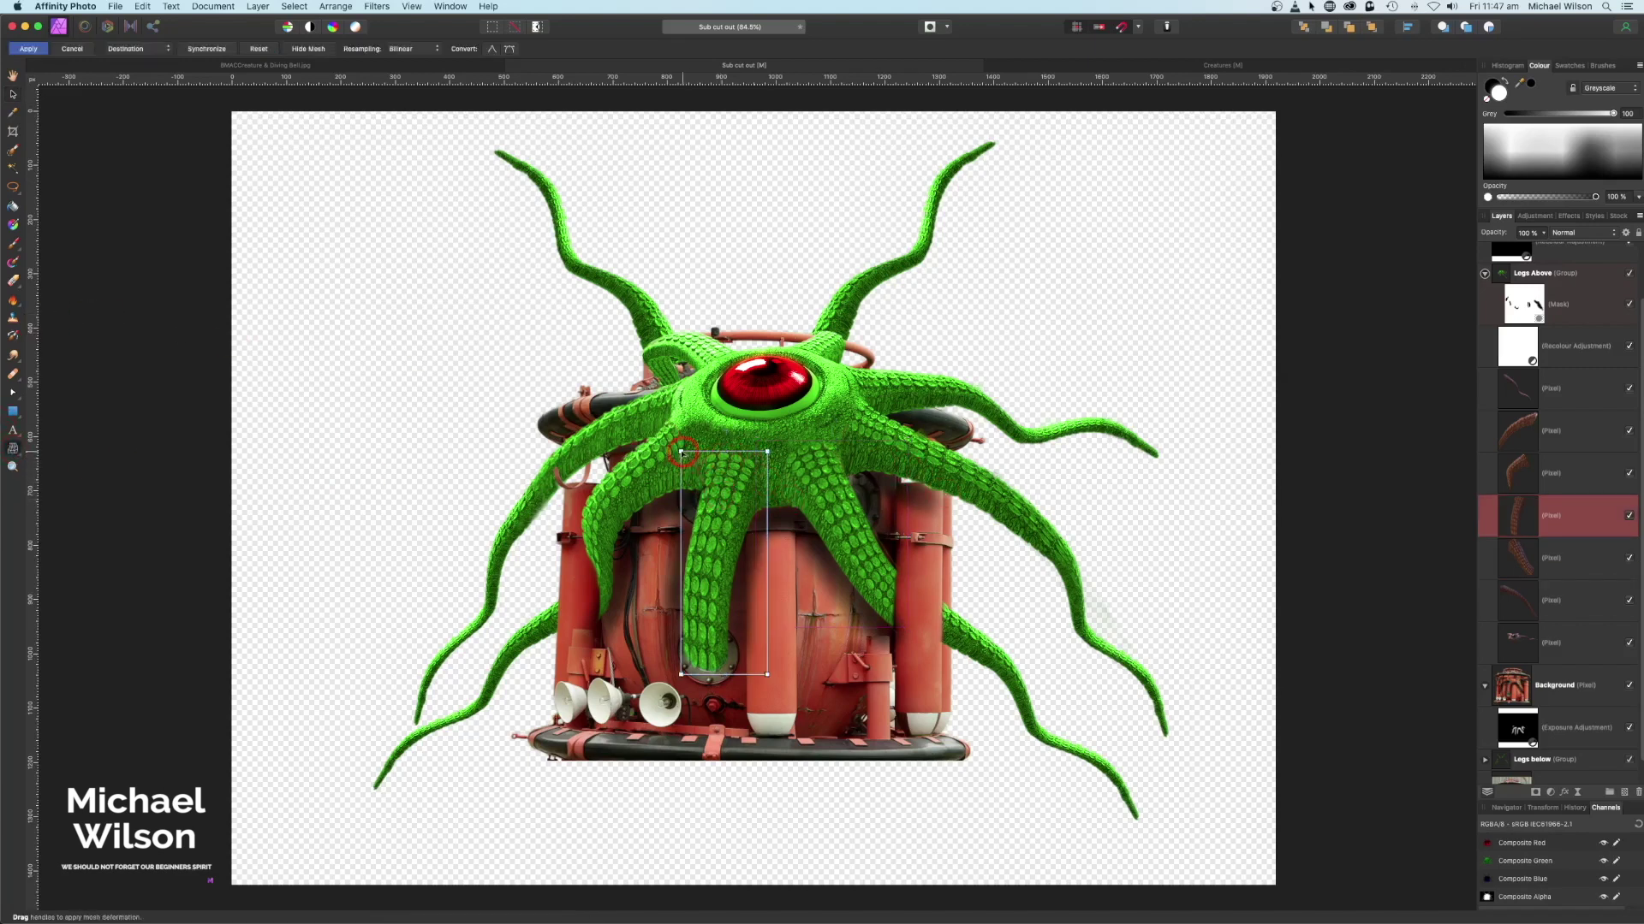
drag(681, 451, 678, 451)
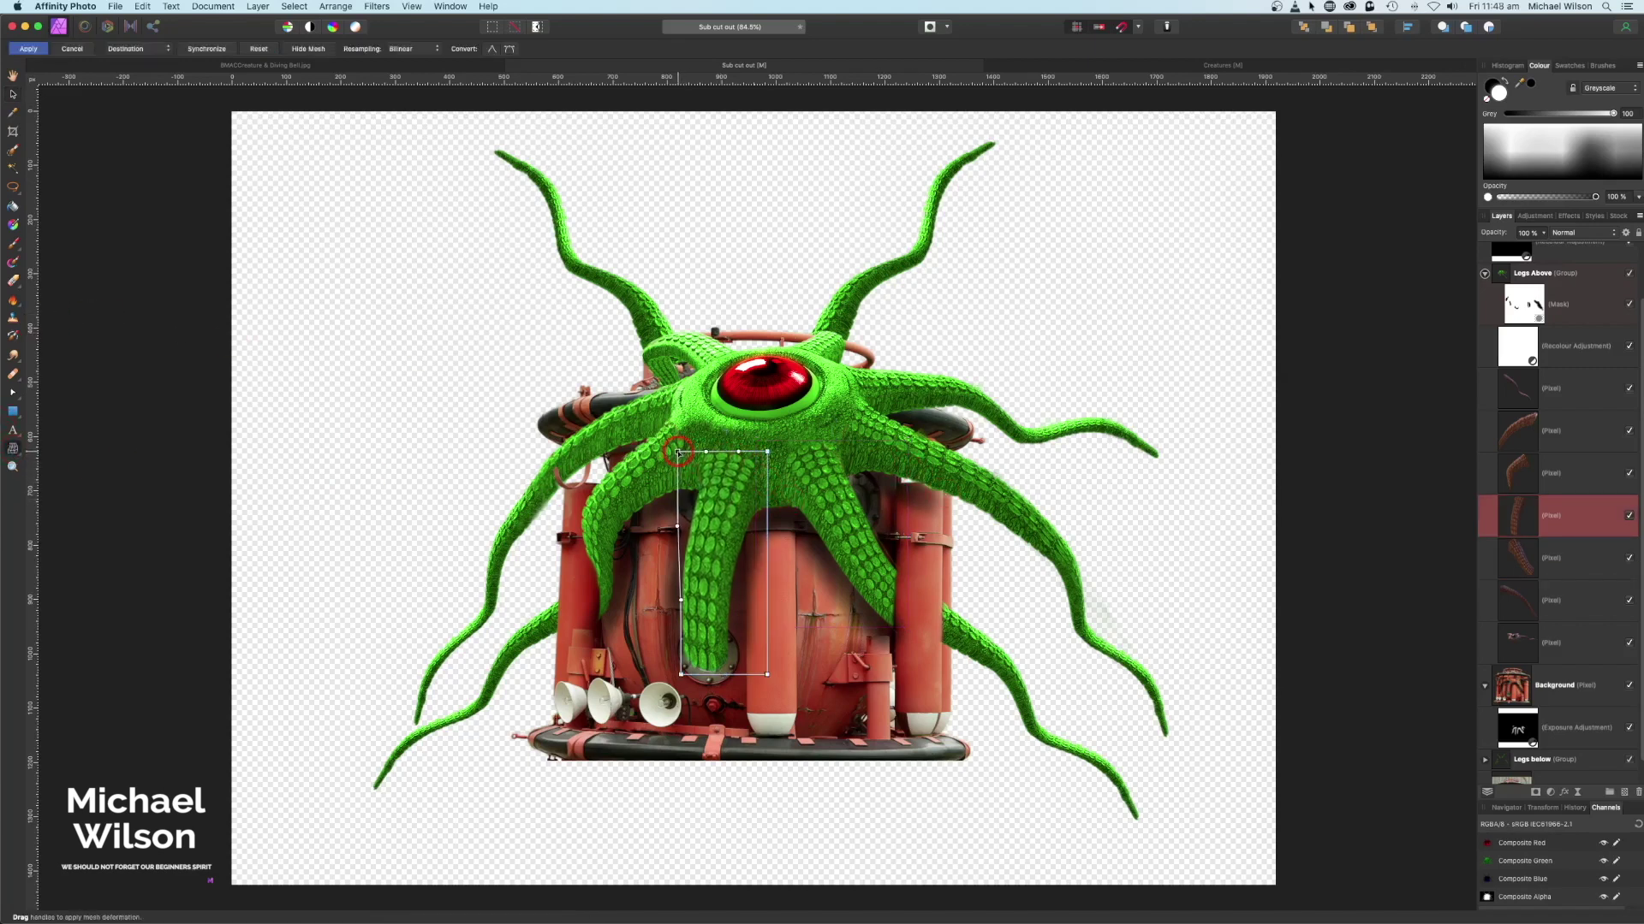
click(29, 49)
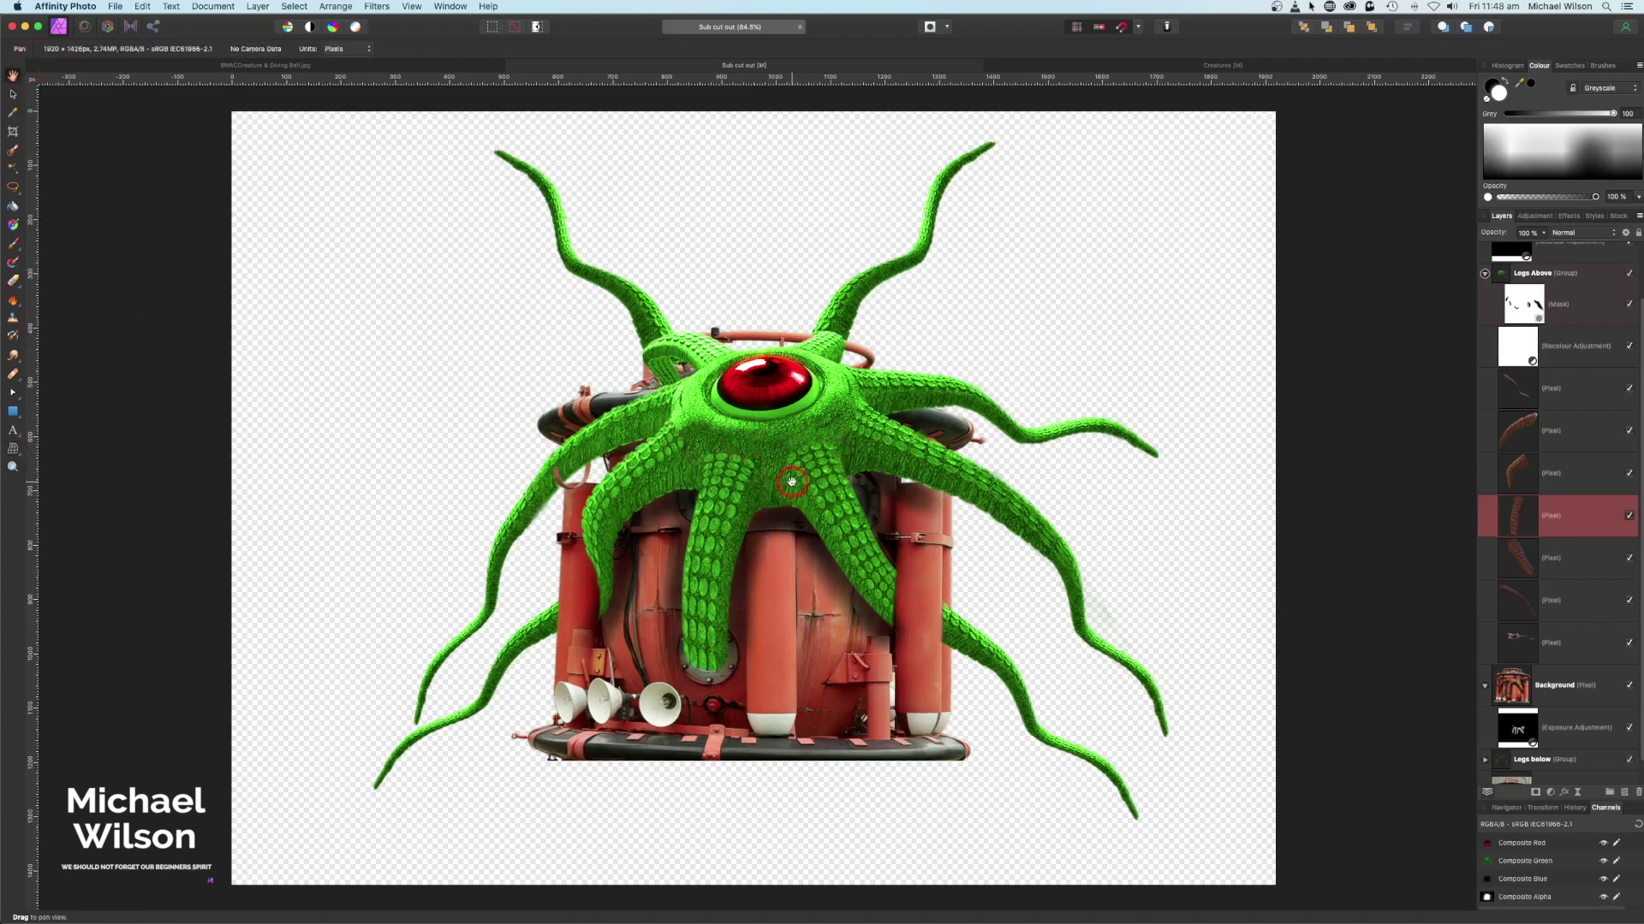
Collapse the Legs Above group and combine every layer, from the top pixel layer to the locked Background, into one group
drag(760, 465, 763, 464)
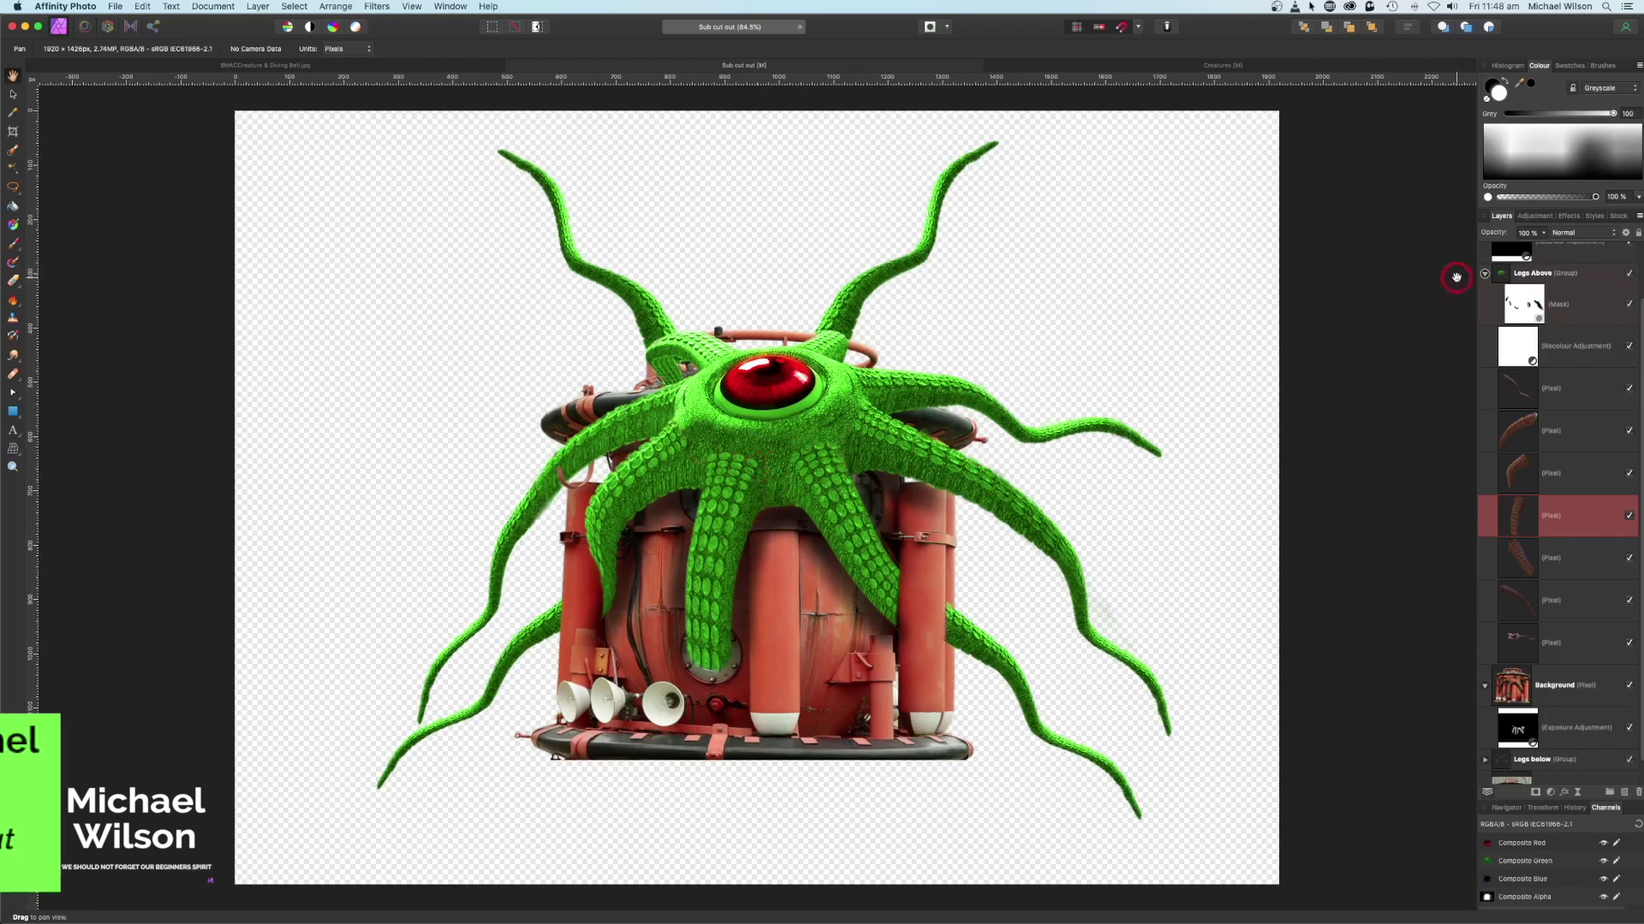
click(1484, 273)
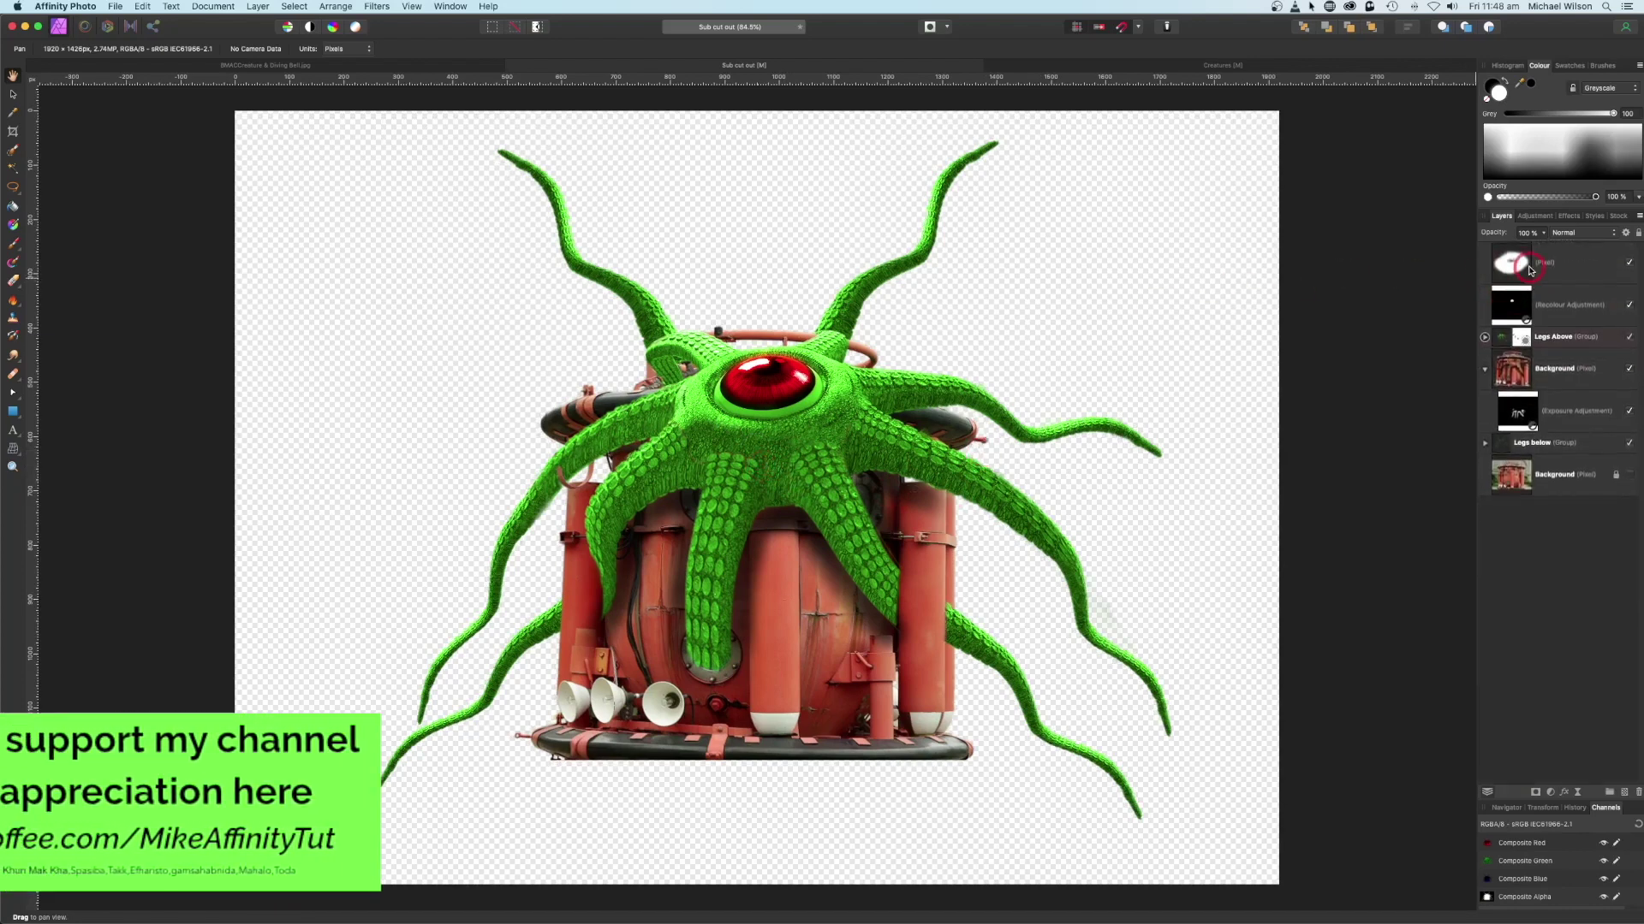
click(1597, 259)
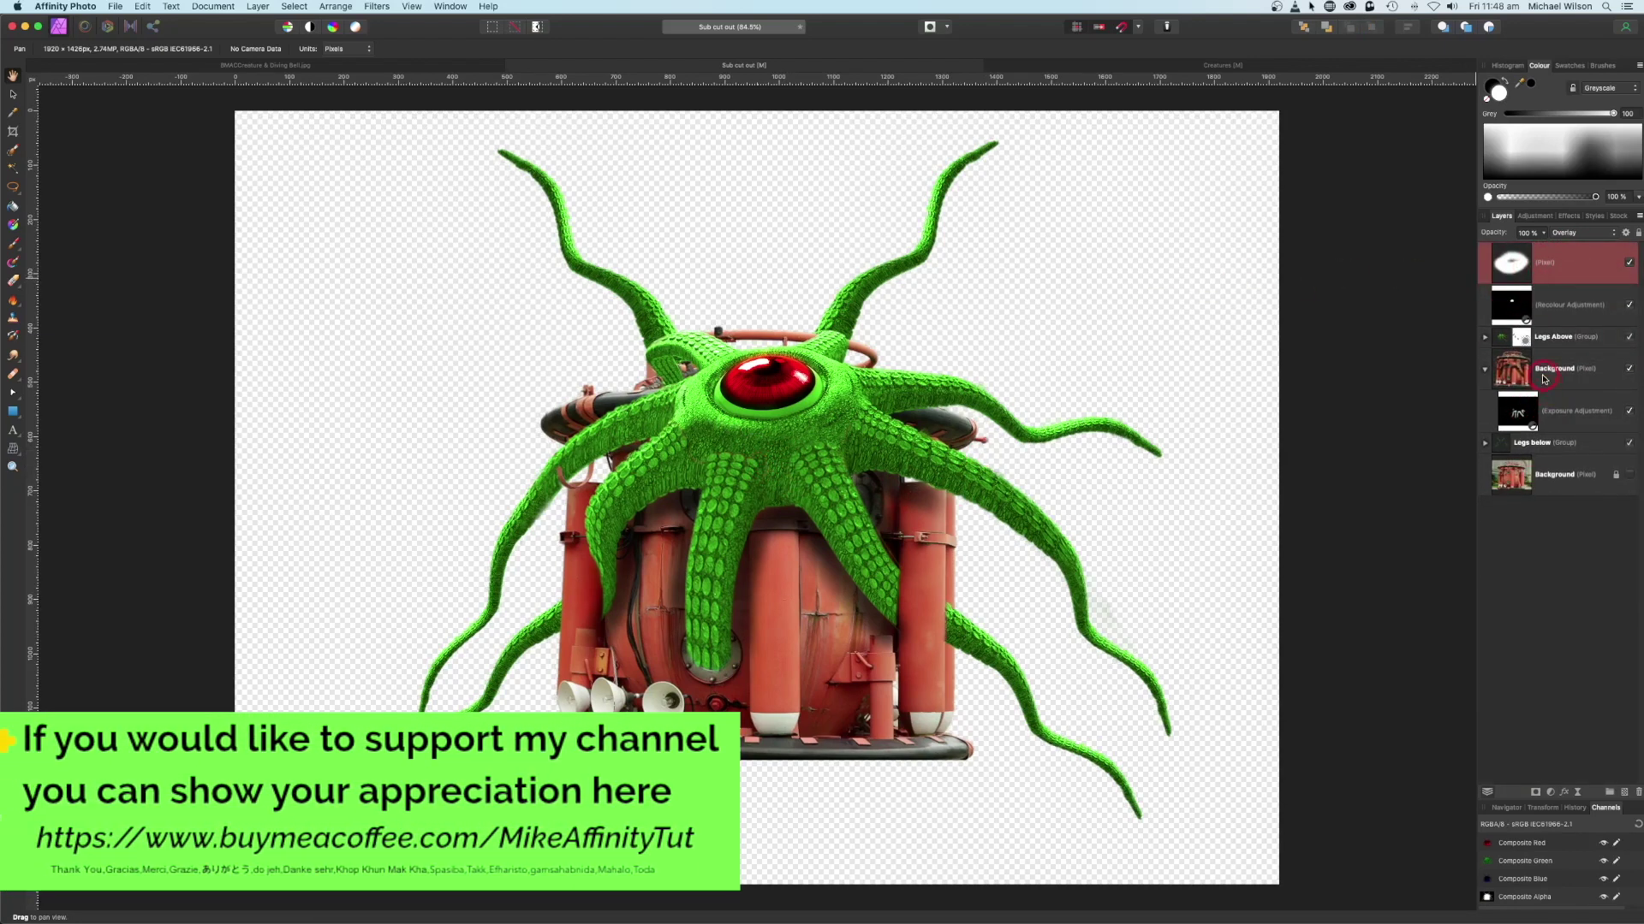
click(1543, 485)
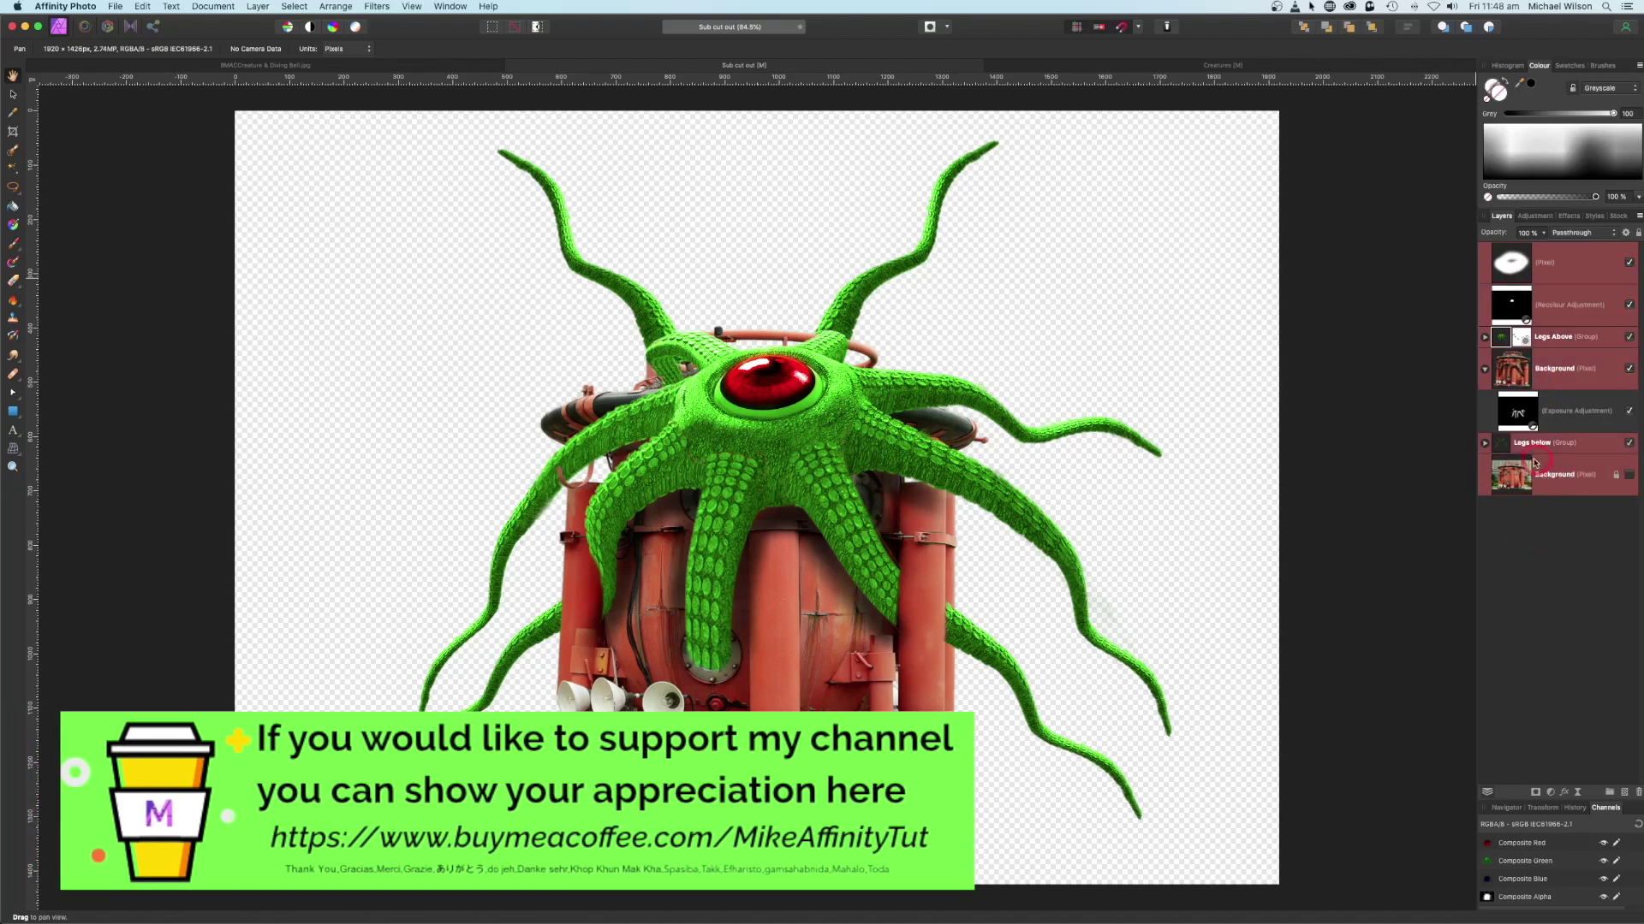
click(1531, 430)
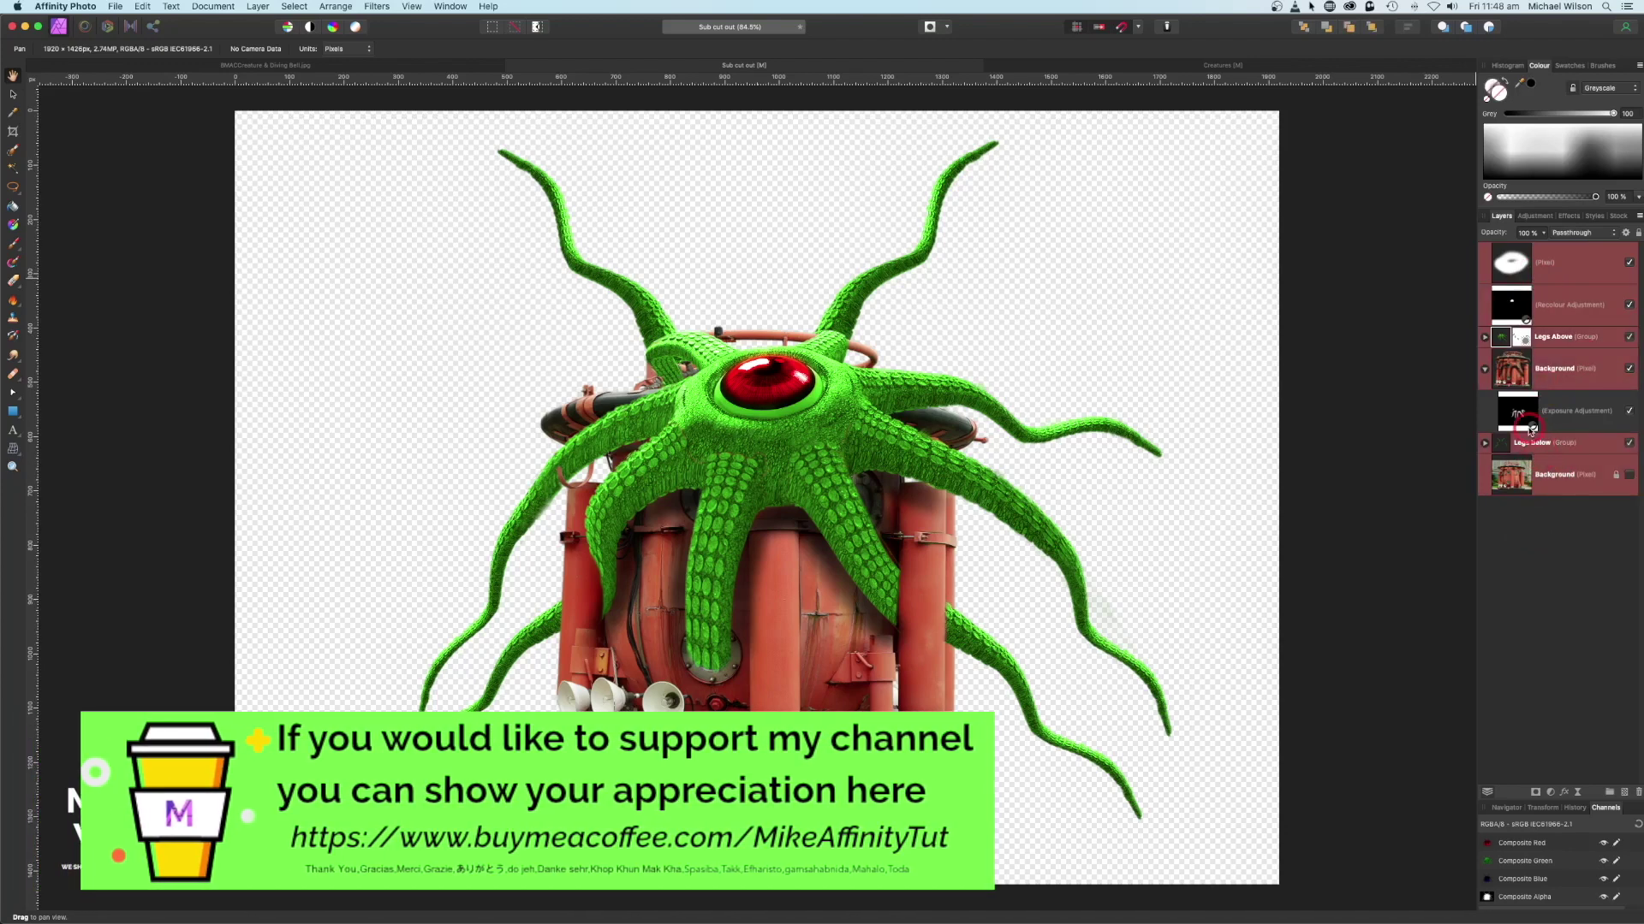
key(super+g)
click(1545, 254)
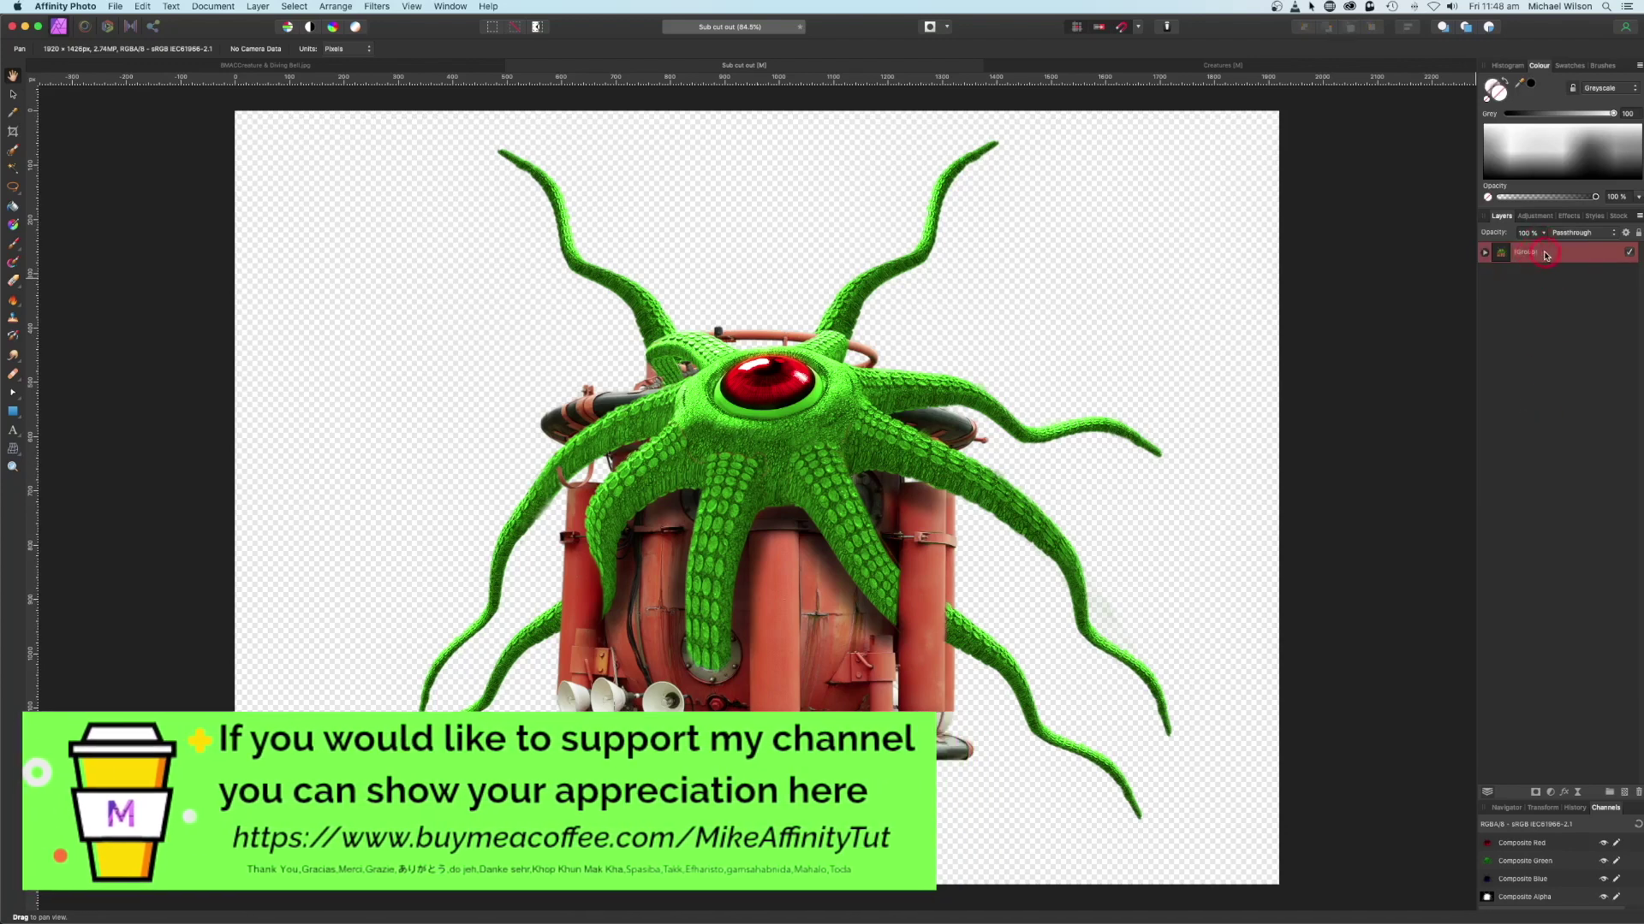